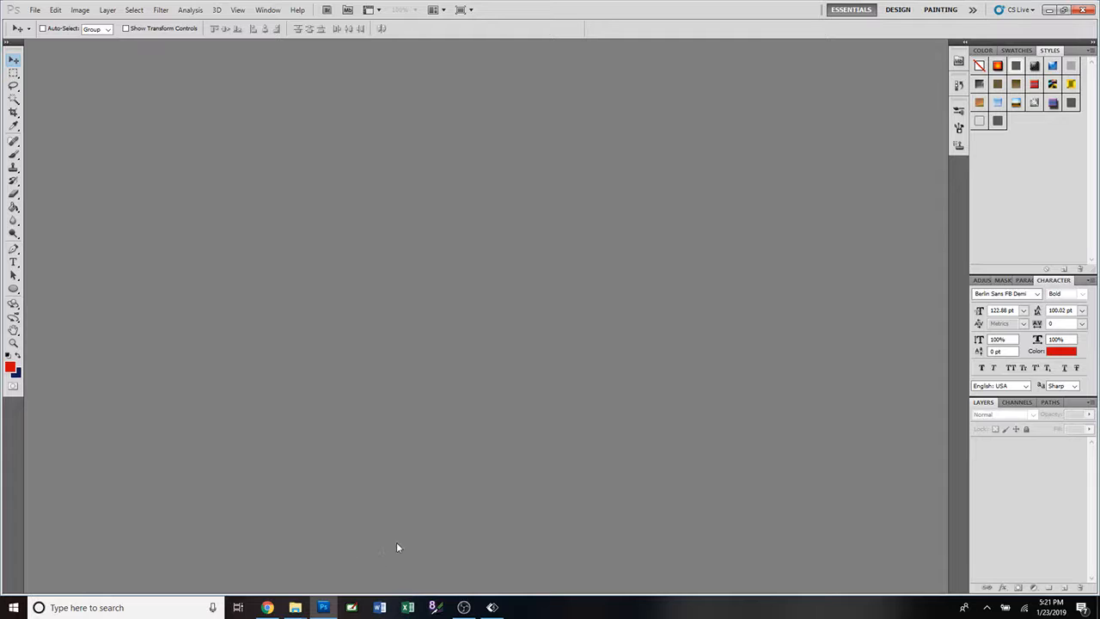
Create a new document from the RedBubble preset, 30 by 30 inches at 350 pixels/inch with a transparent background.
click(35, 9)
click(43, 22)
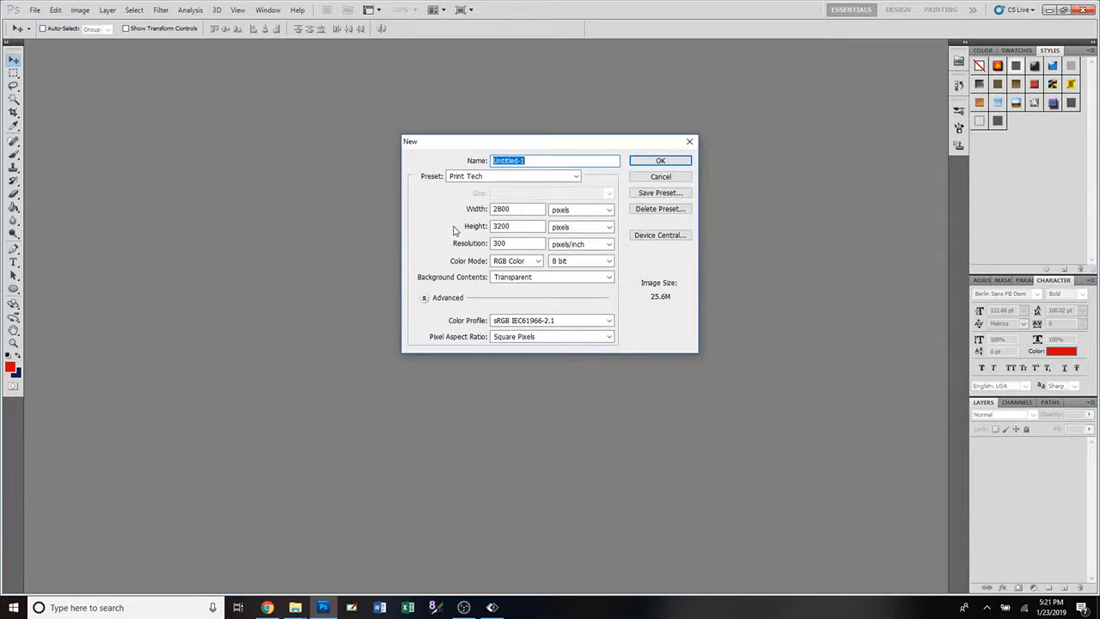
click(576, 177)
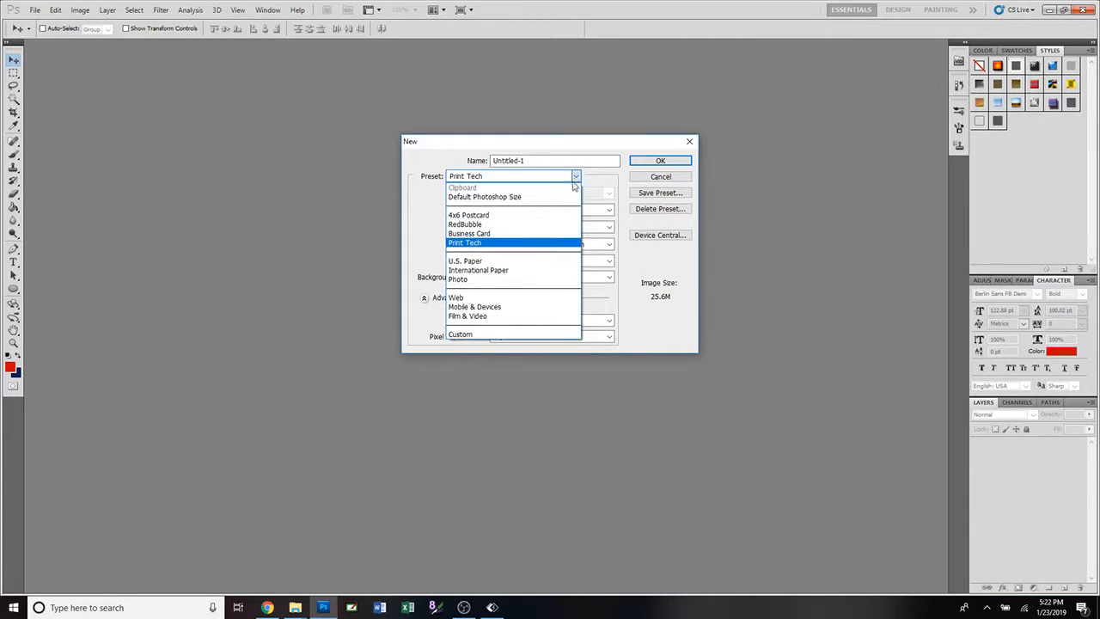
click(482, 224)
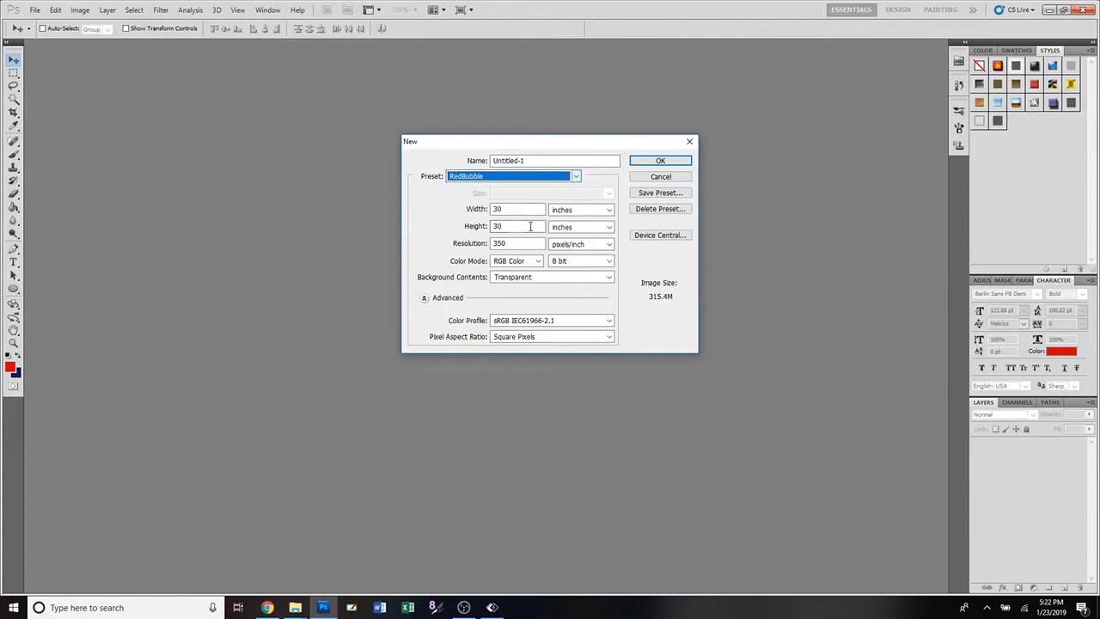
click(559, 277)
click(558, 281)
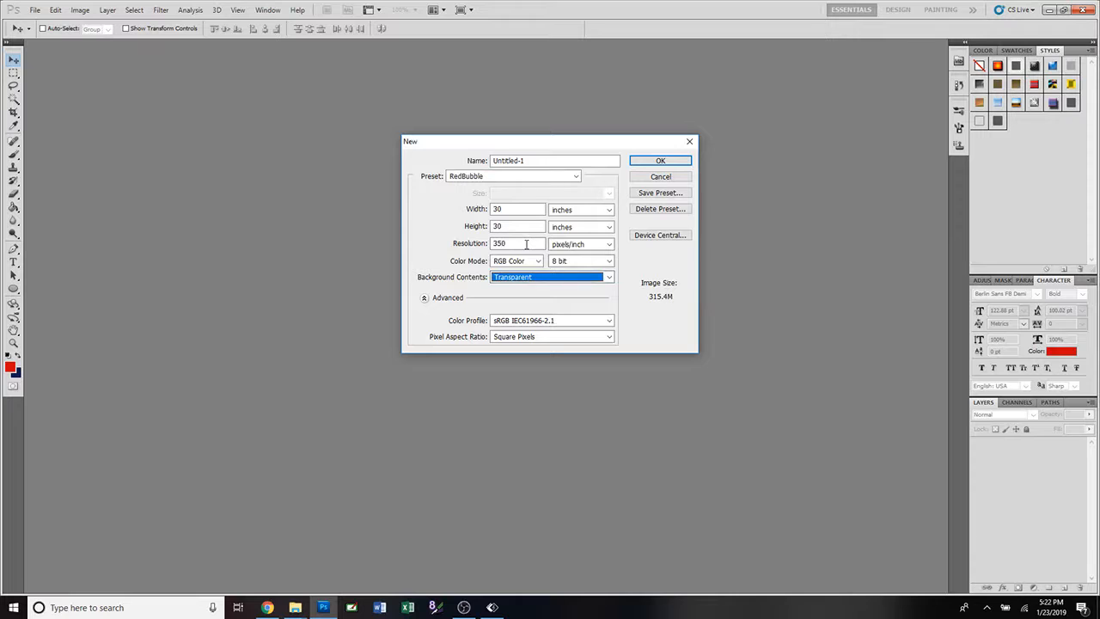
click(608, 211)
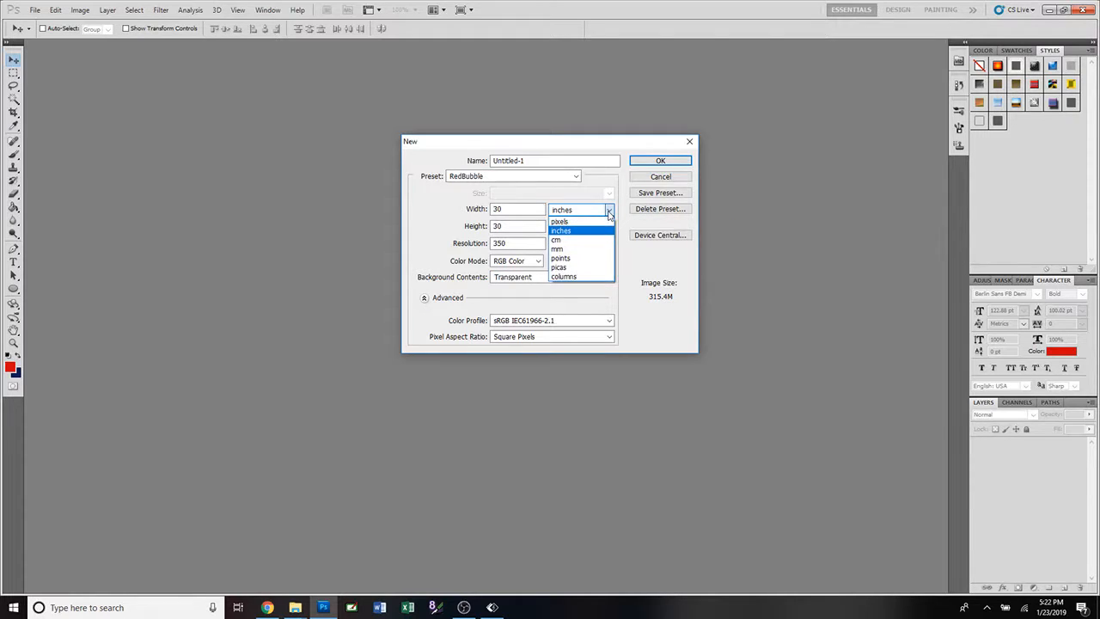
click(609, 212)
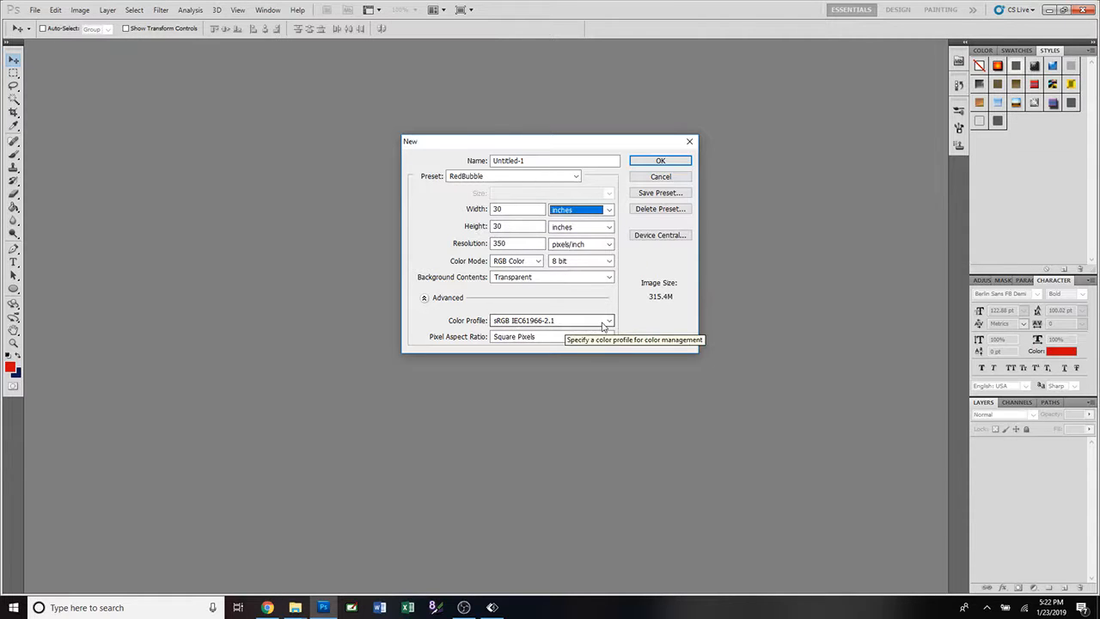
click(658, 162)
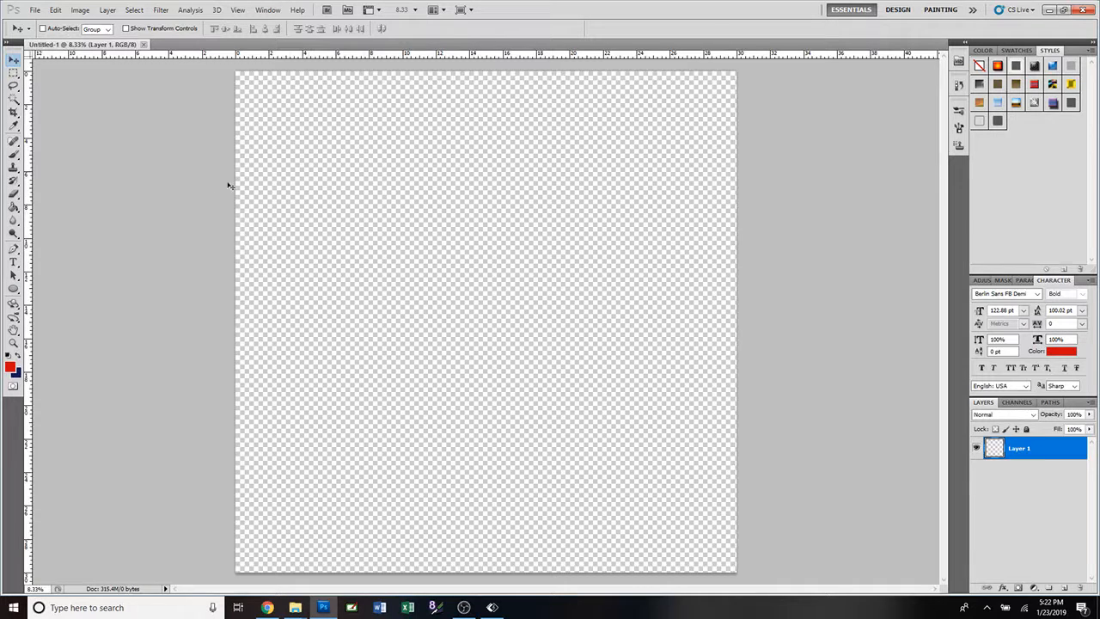
Activate the Brush Tool from among the brush-type painting tools.
click(15, 157)
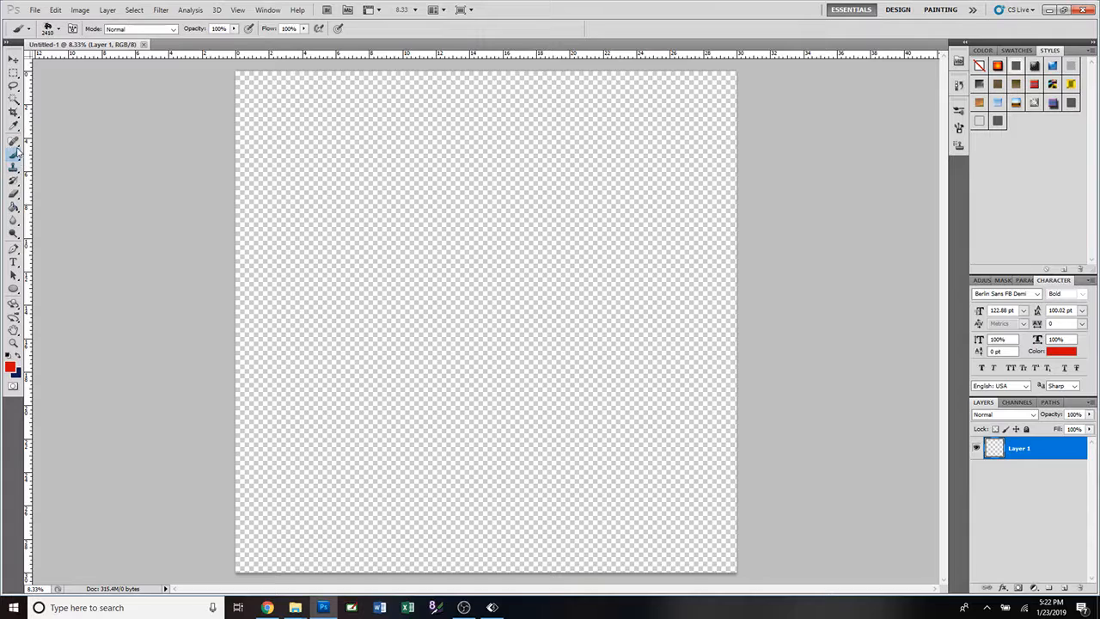
click(14, 142)
click(14, 156)
click(13, 169)
click(13, 157)
click(13, 158)
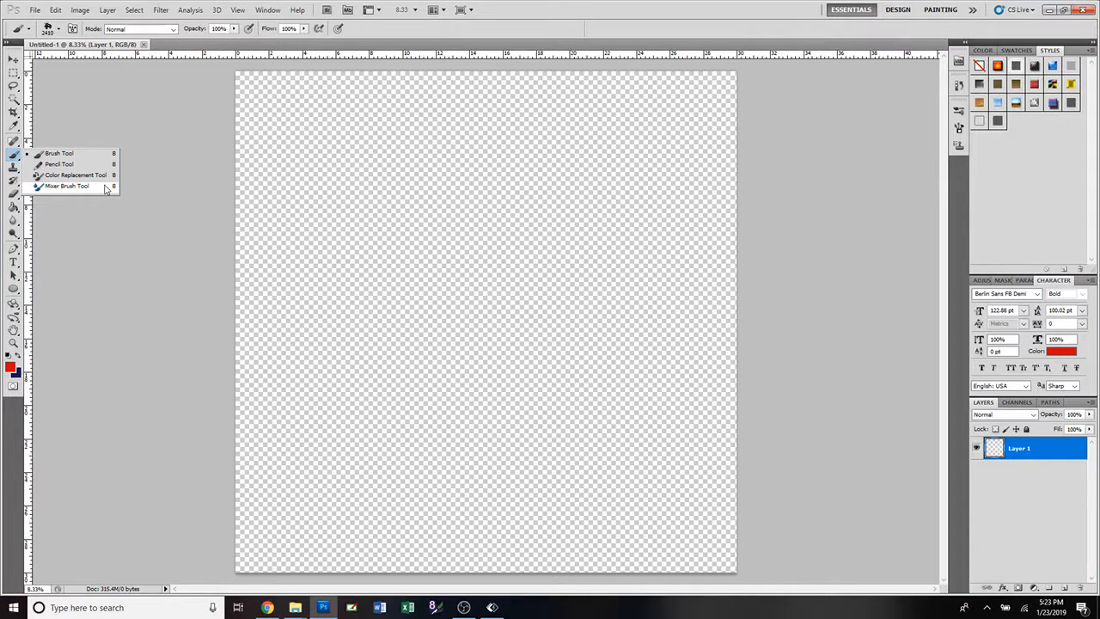
click(69, 157)
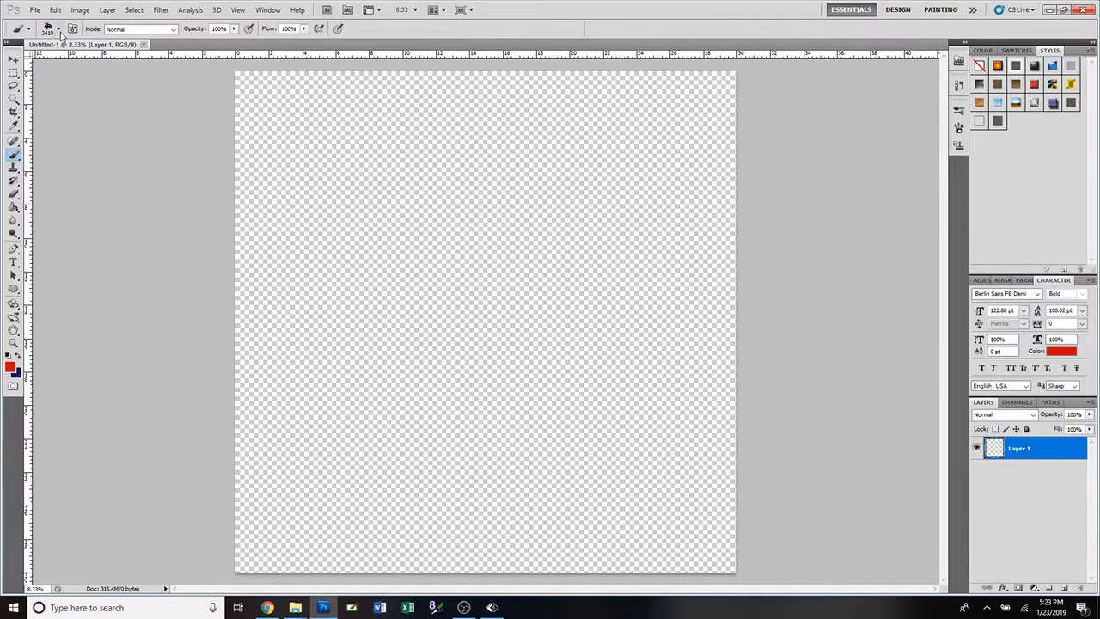
Paint thick red test strokes across the canvas with the hard round brush enlarged to 1400 px.
click(59, 30)
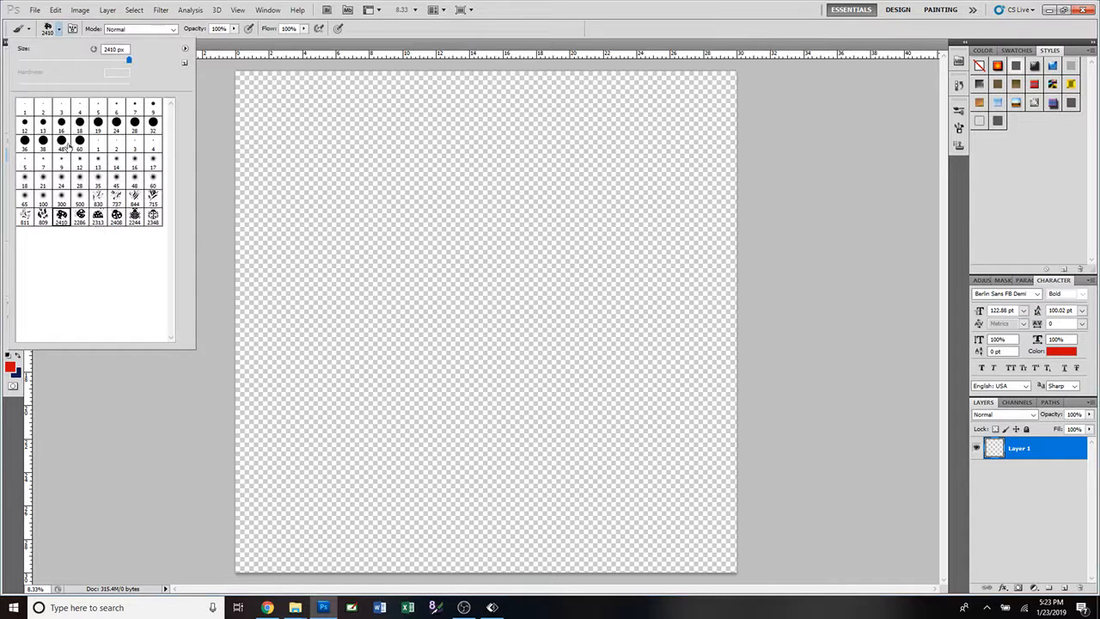
click(62, 126)
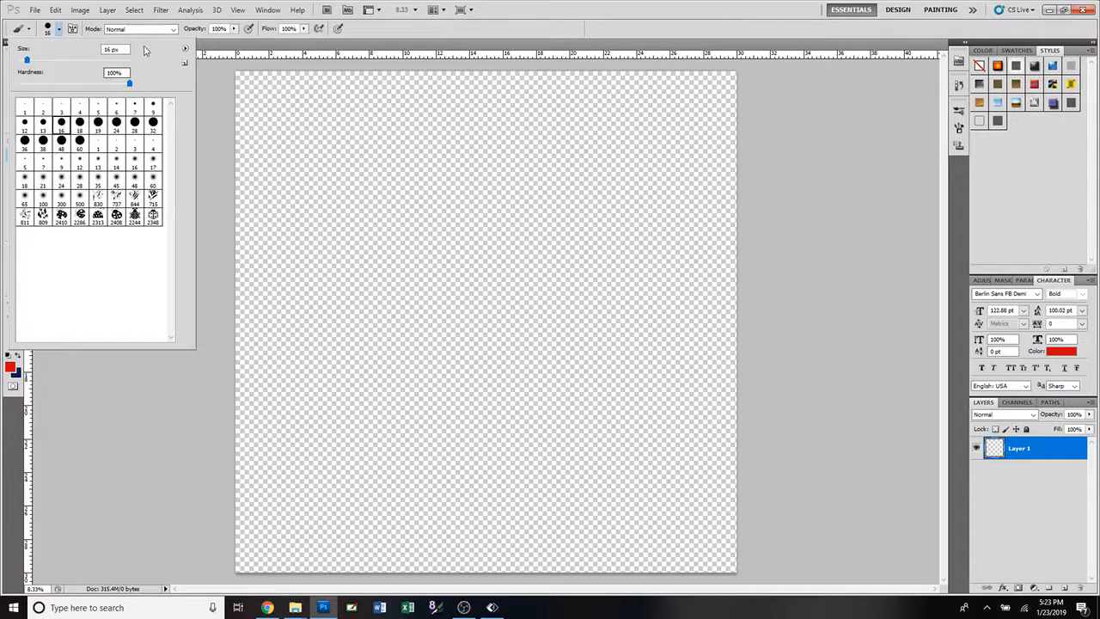
click(234, 48)
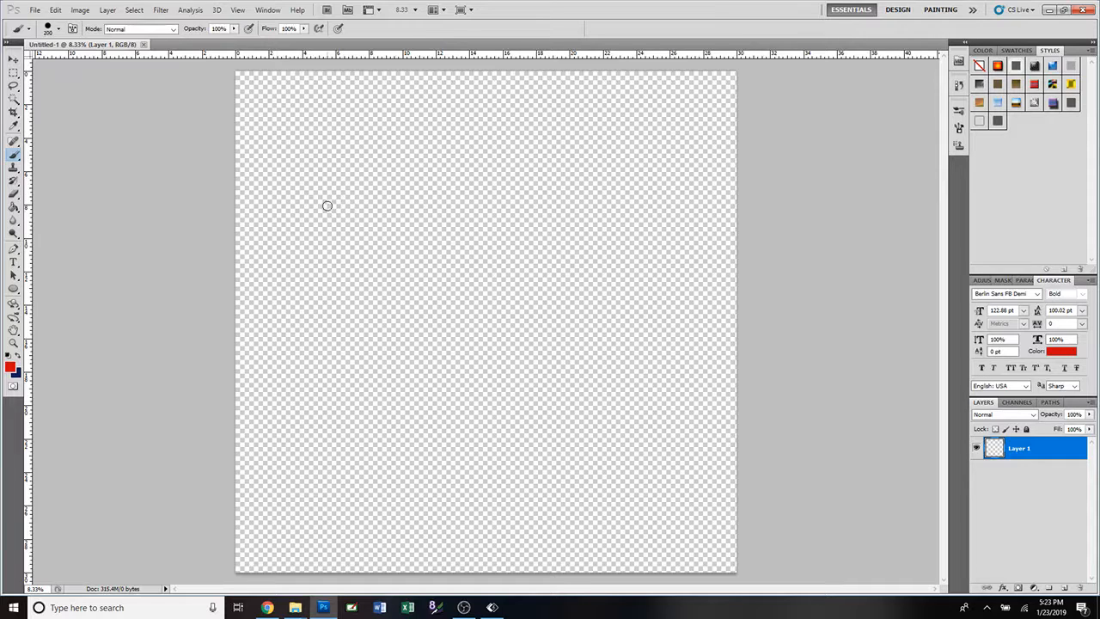
key(bracketright)
key(bracketright)
key(bracketright)
key(bracketright)
key(bracketright)
key(bracketright)
key(bracketright)
key(bracketright)
key(bracketright)
key(bracketright)
key(bracketright)
key(bracketright)
key(bracketright)
key(bracketright)
key(bracketleft)
drag(295, 222, 567, 227)
click(383, 286)
mouse_move(439, 293)
mouse_down()
mouse_move(414, 331)
mouse_move(446, 417)
mouse_move(484, 441)
mouse_move(559, 464)
mouse_up()
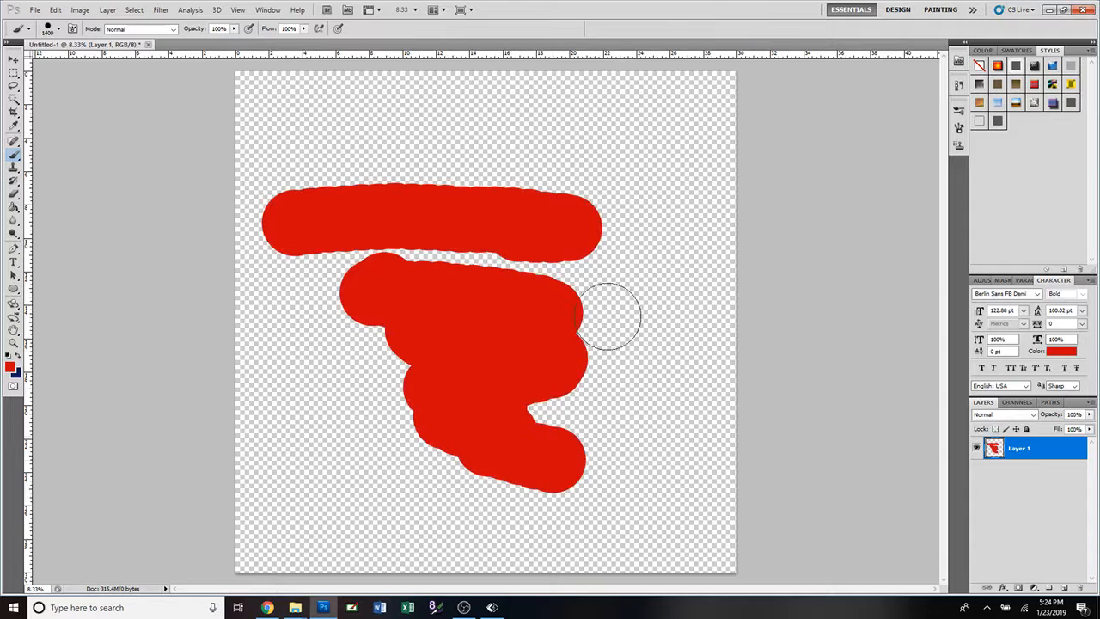
Paint thin and wide red test strokes around the thick ones with a soft round brush, enlarging it up to 700 px.
click(58, 29)
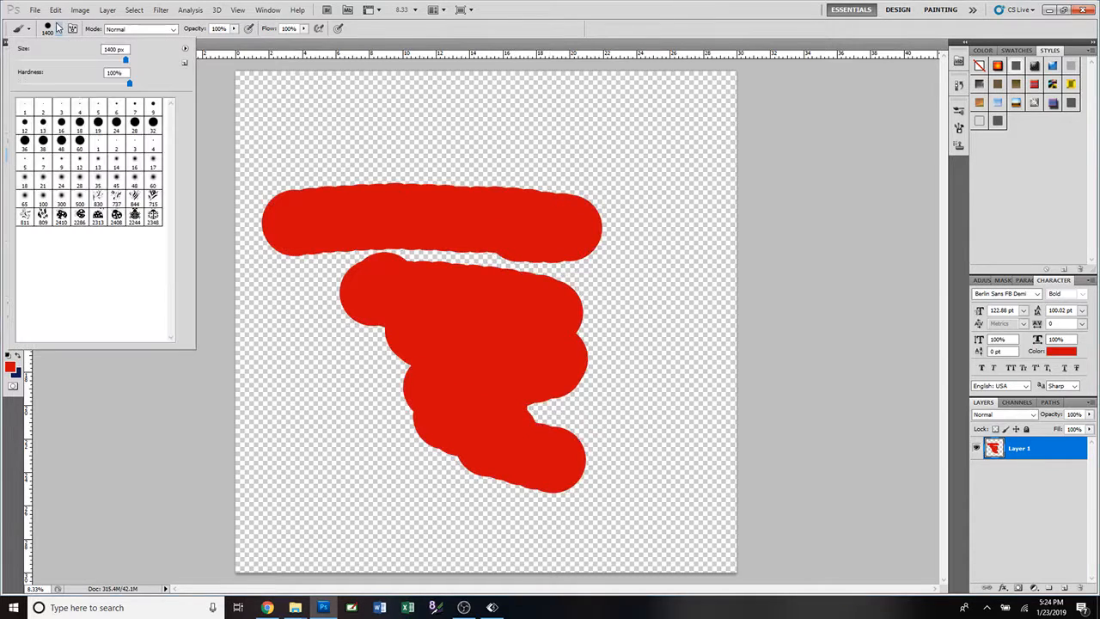
click(135, 179)
mouse_move(386, 130)
mouse_down()
mouse_move(595, 135)
mouse_move(421, 138)
mouse_move(615, 155)
mouse_up()
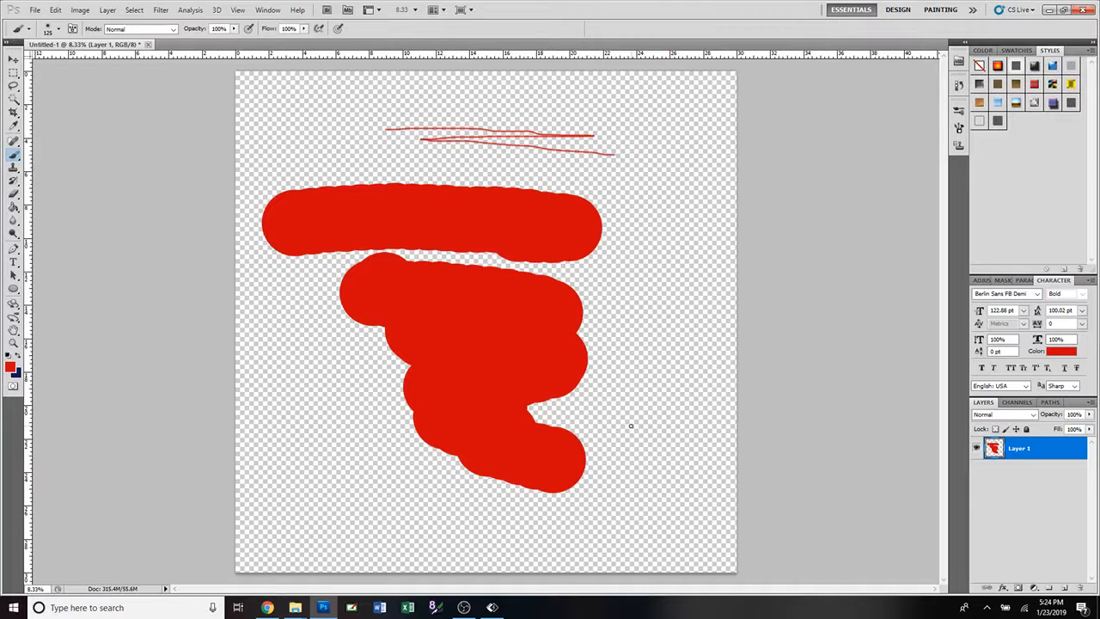
drag(631, 427, 660, 280)
key(bracketright)
key(bracketright)
key(bracketright)
key(bracketright)
key(bracketright)
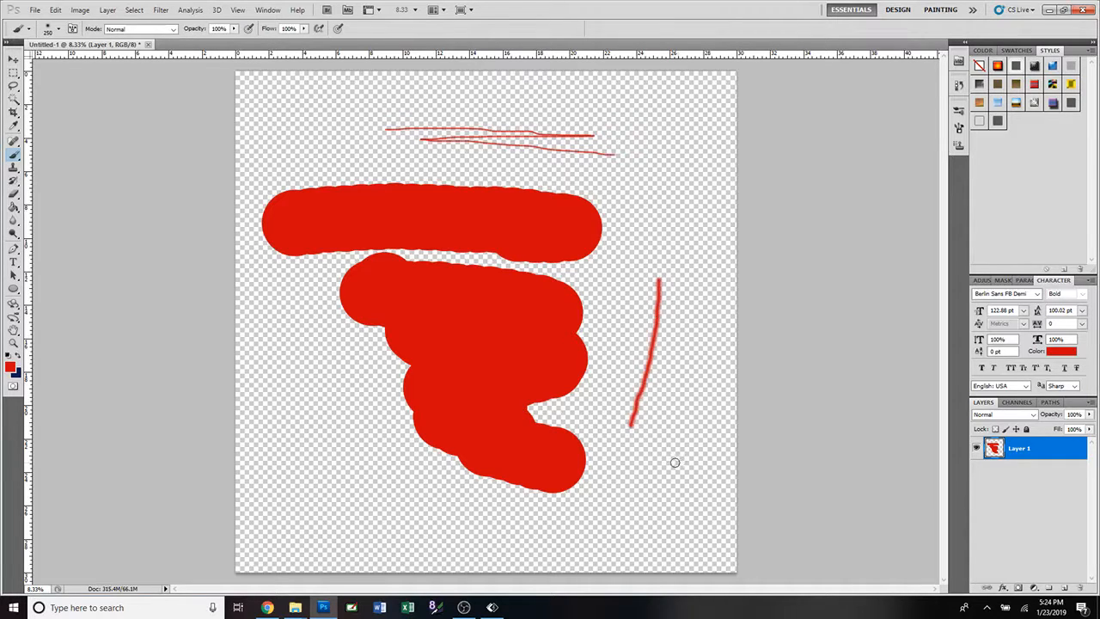
drag(668, 469, 696, 311)
drag(696, 240, 695, 201)
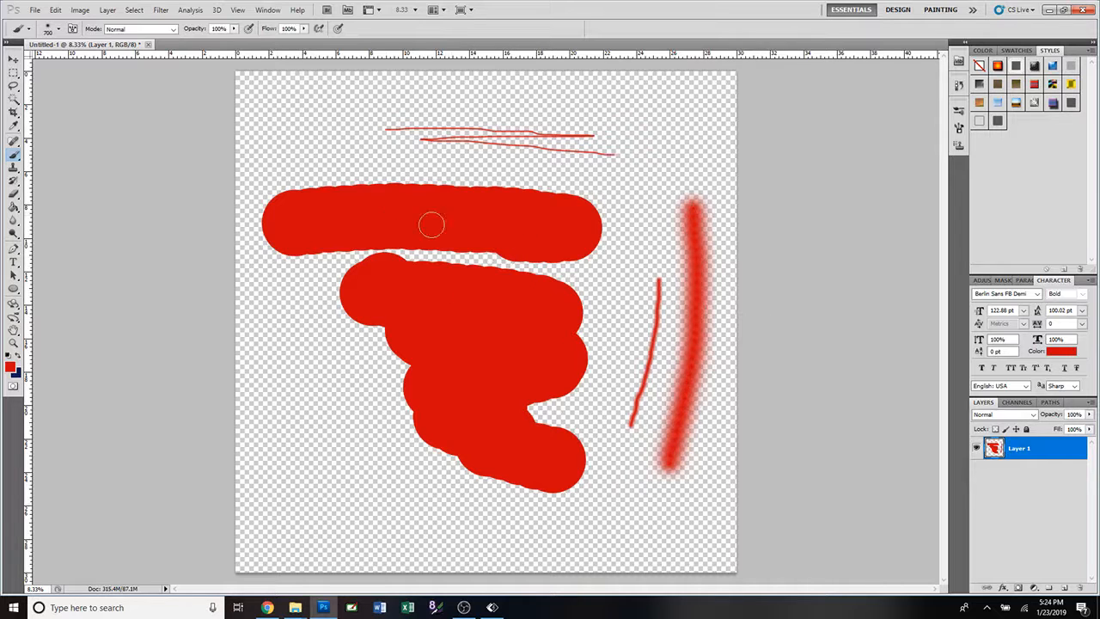
Undo all the red test strokes on Layer 1.
click(60, 31)
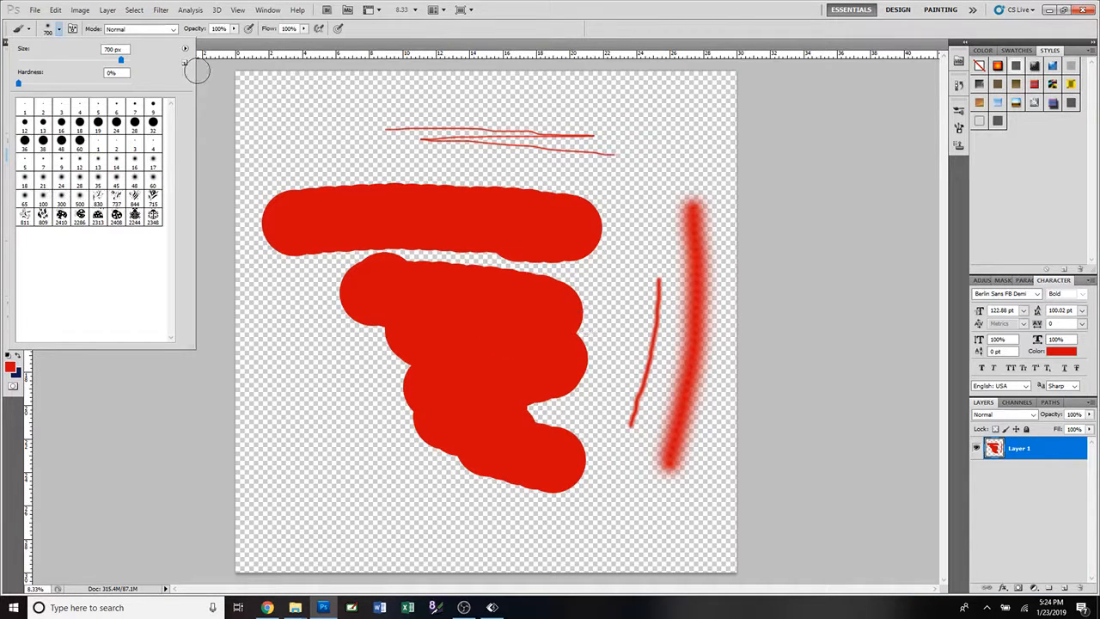
click(513, 31)
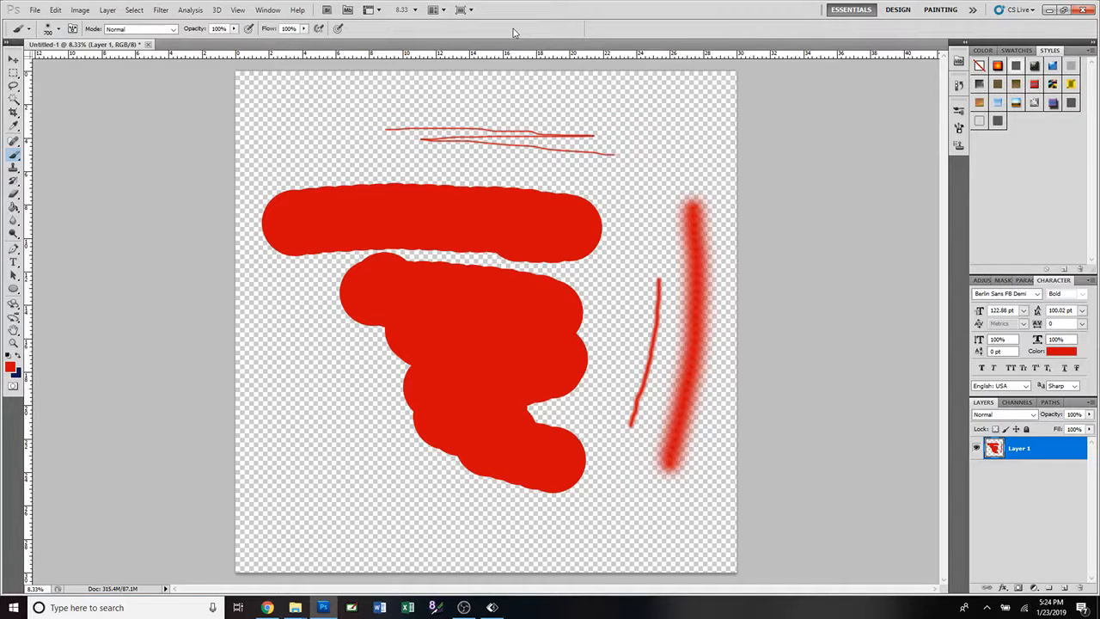
key(ctrl+alt+z)
key(ctrl+alt+z)
key(ctrl+alt+z)
key(ctrl+alt+z)
key(ctrl+alt+z)
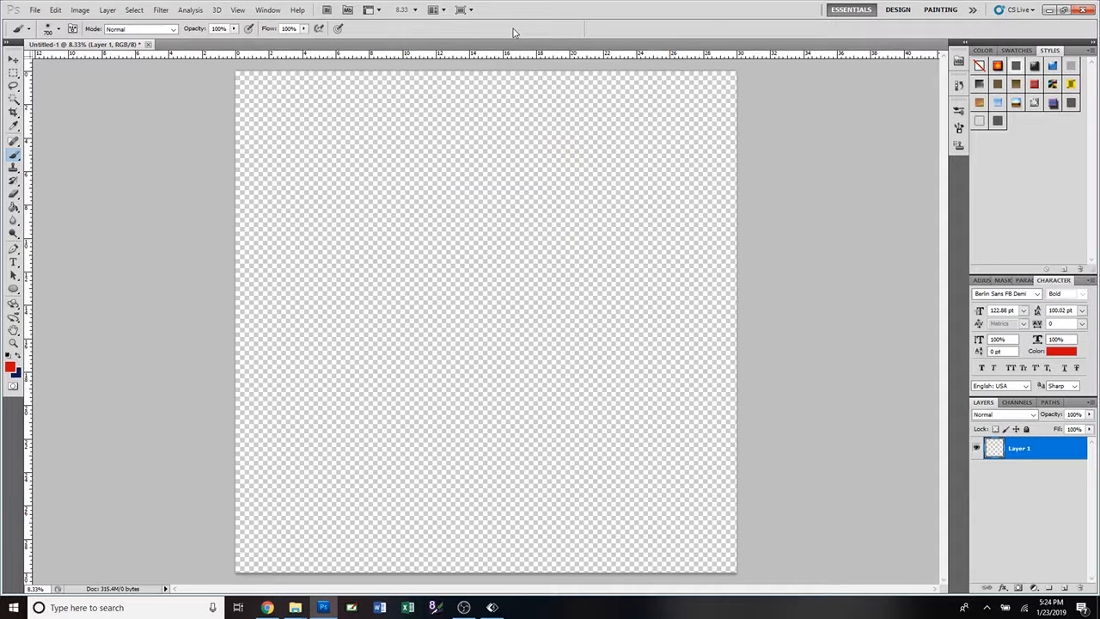
Stamp one red ladybug in the upper-left part of the canvas with the 2348 ladybug brush enlarged to 2500 px.
click(59, 30)
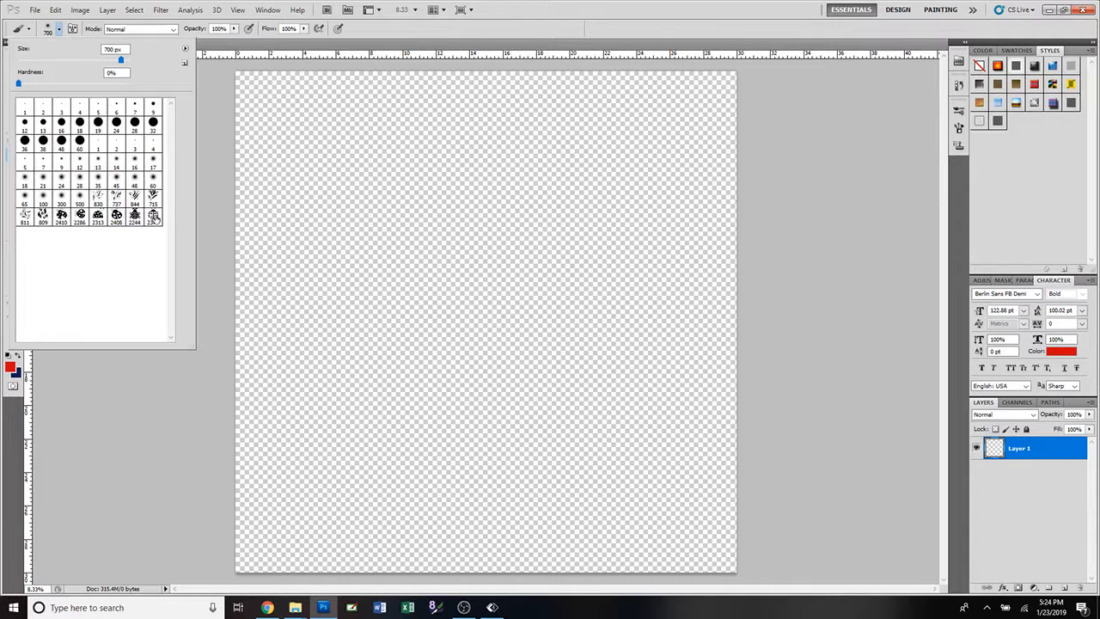
click(152, 216)
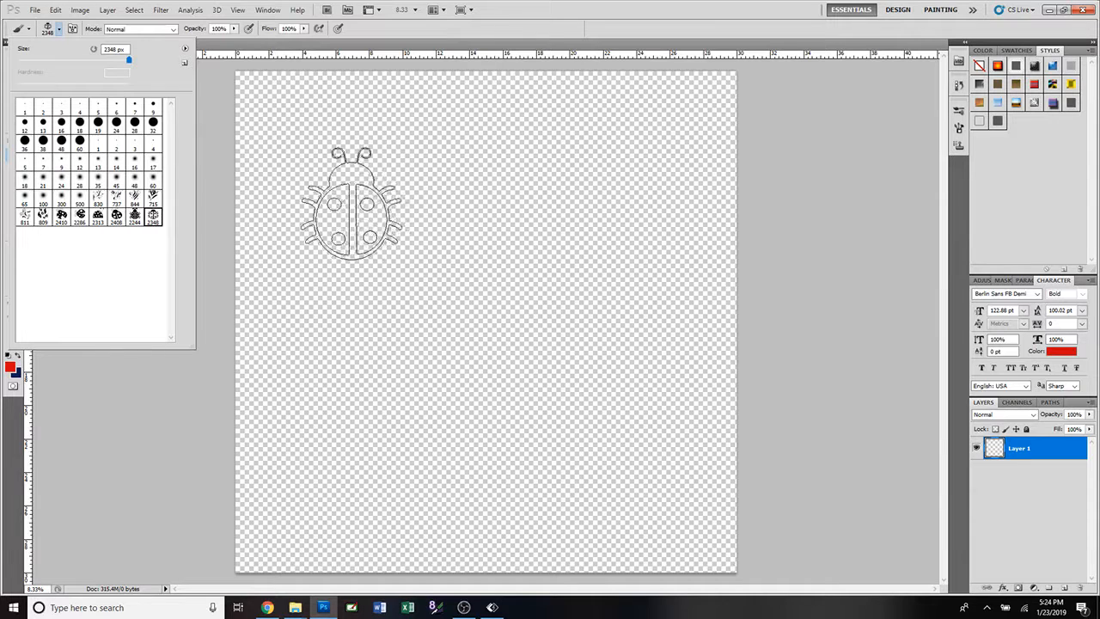
mouse_move(129, 60)
mouse_down()
mouse_move(56, 67)
mouse_move(128, 60)
mouse_up()
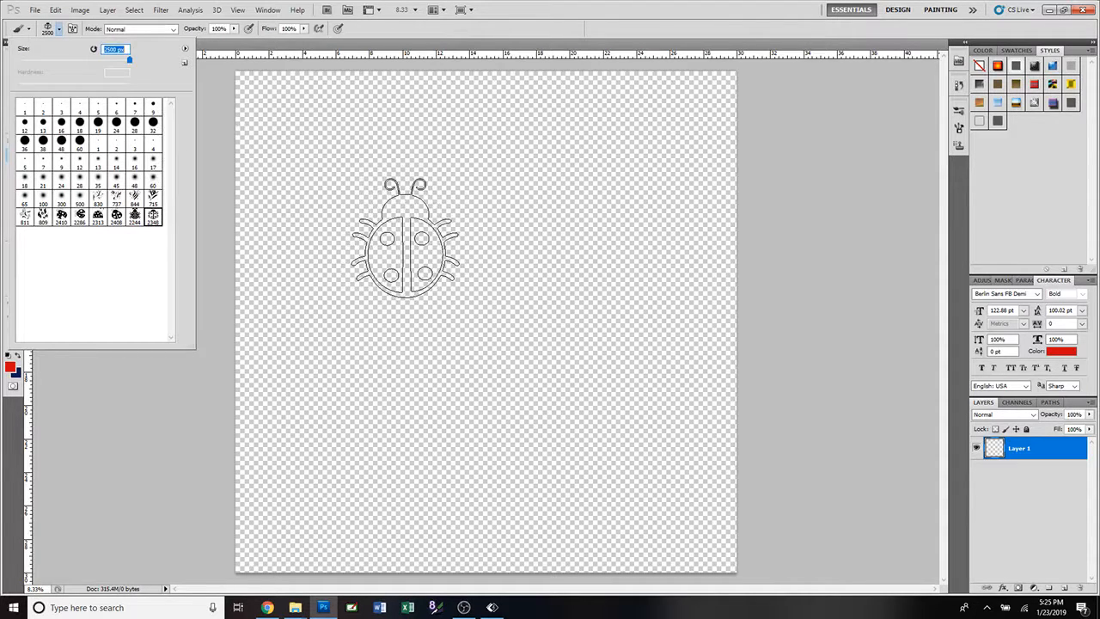
click(405, 238)
click(405, 238)
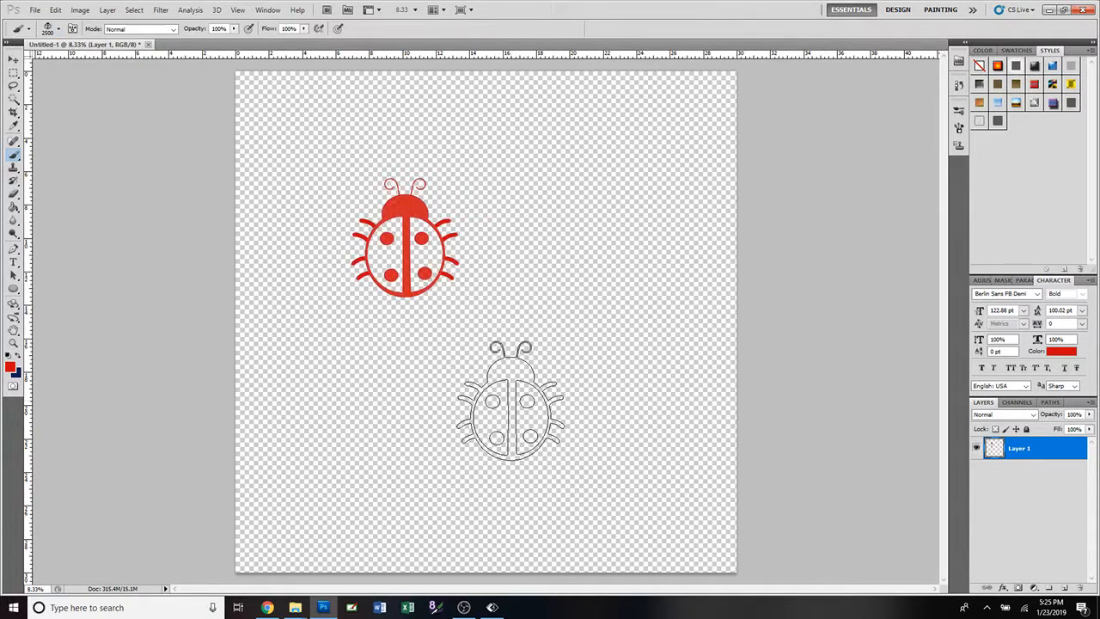
Scale the ladybug proportionally to about 278% with Free Transform and move it to the middle of the canvas.
click(13, 59)
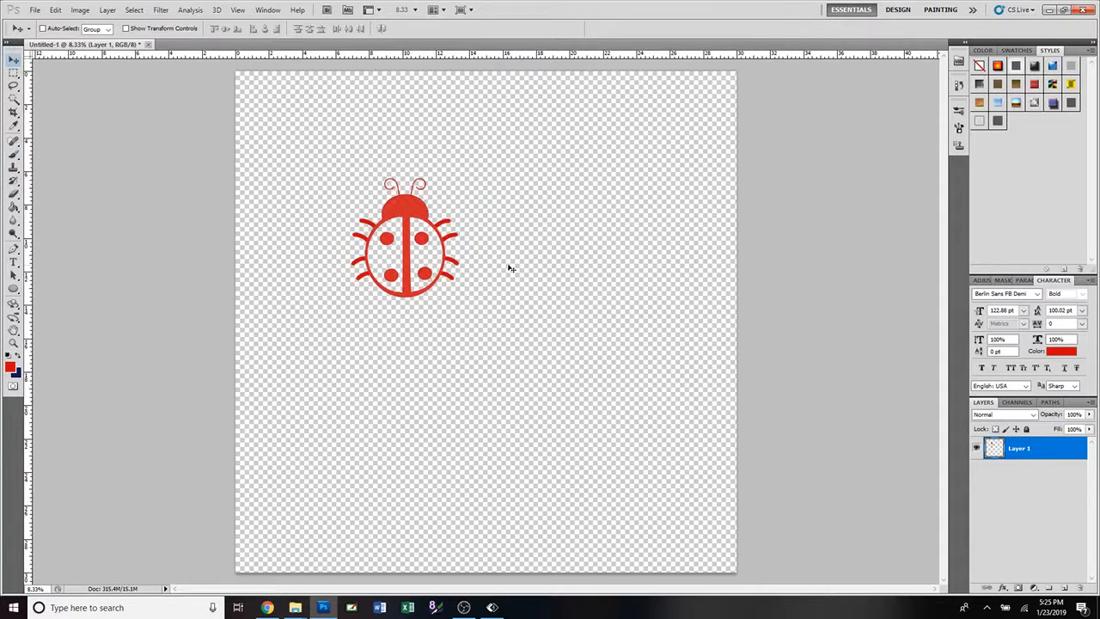
key(ctrl+t)
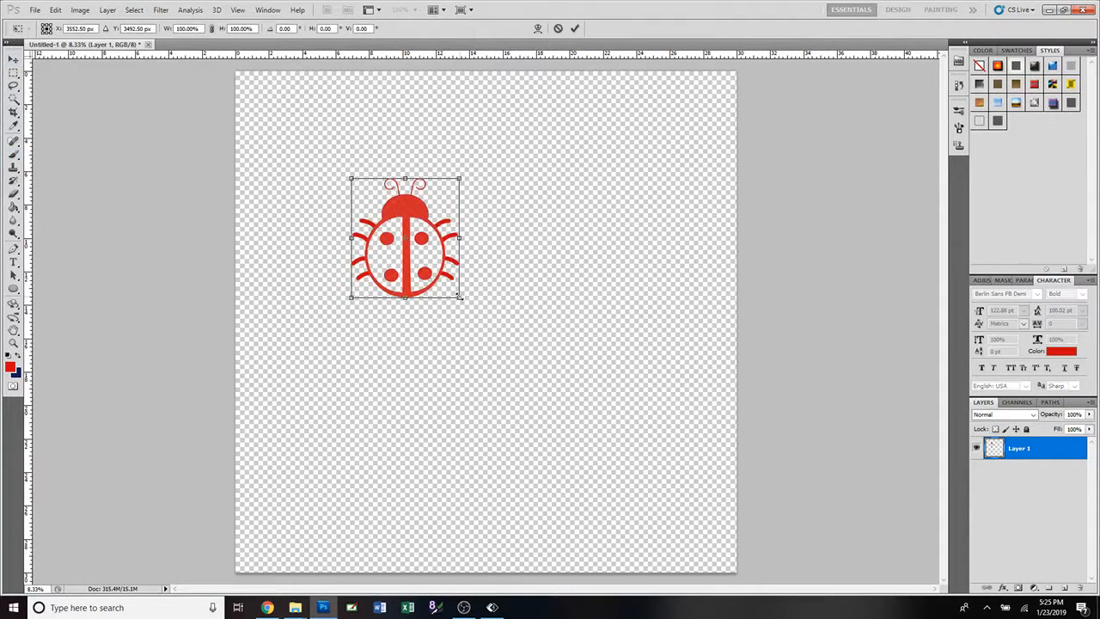
drag(459, 296, 651, 511)
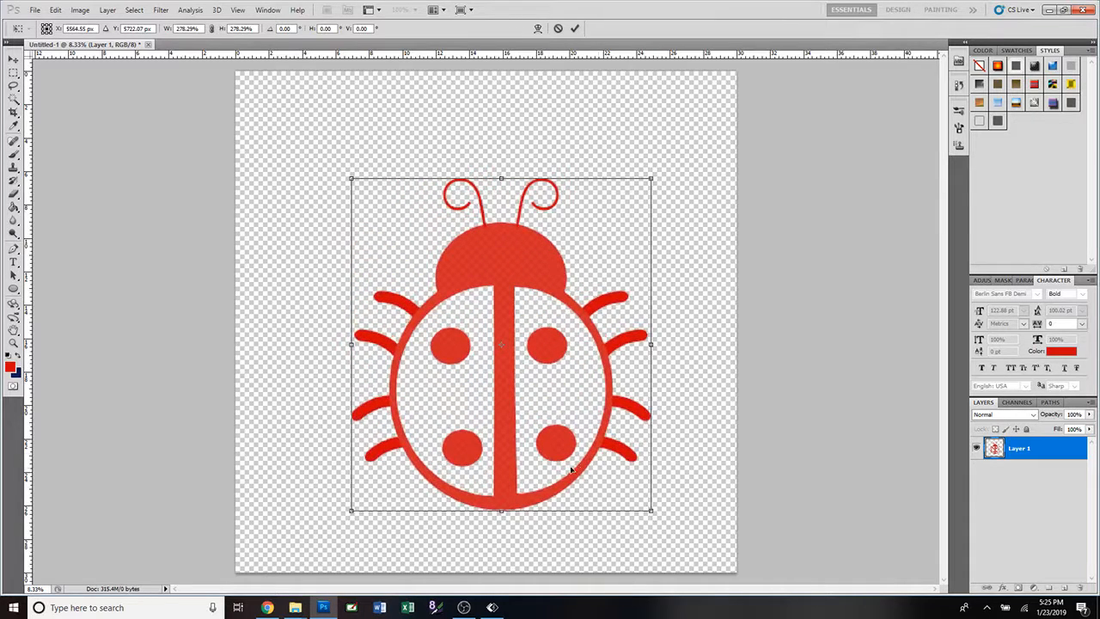
drag(582, 473, 543, 421)
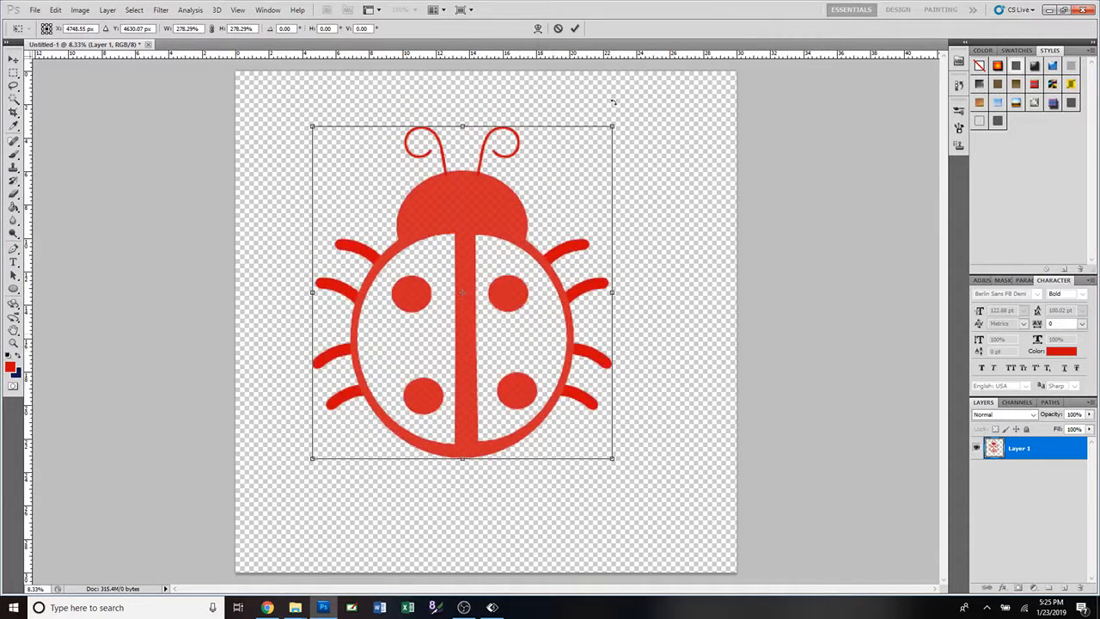
click(576, 29)
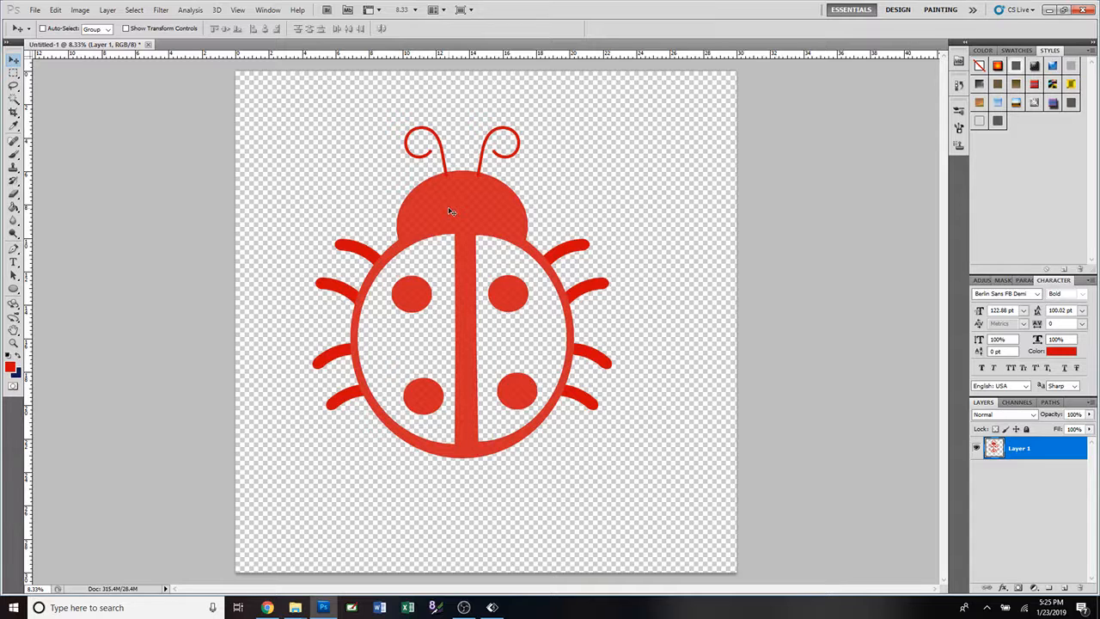
drag(448, 208, 472, 225)
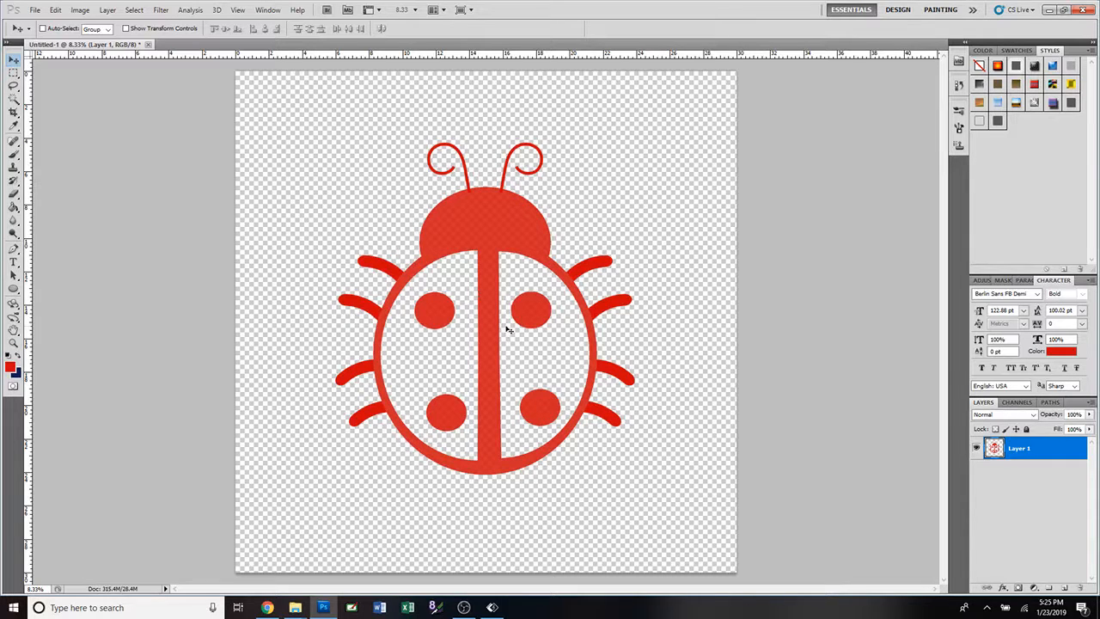
Set the foreground color to black (000000).
click(12, 368)
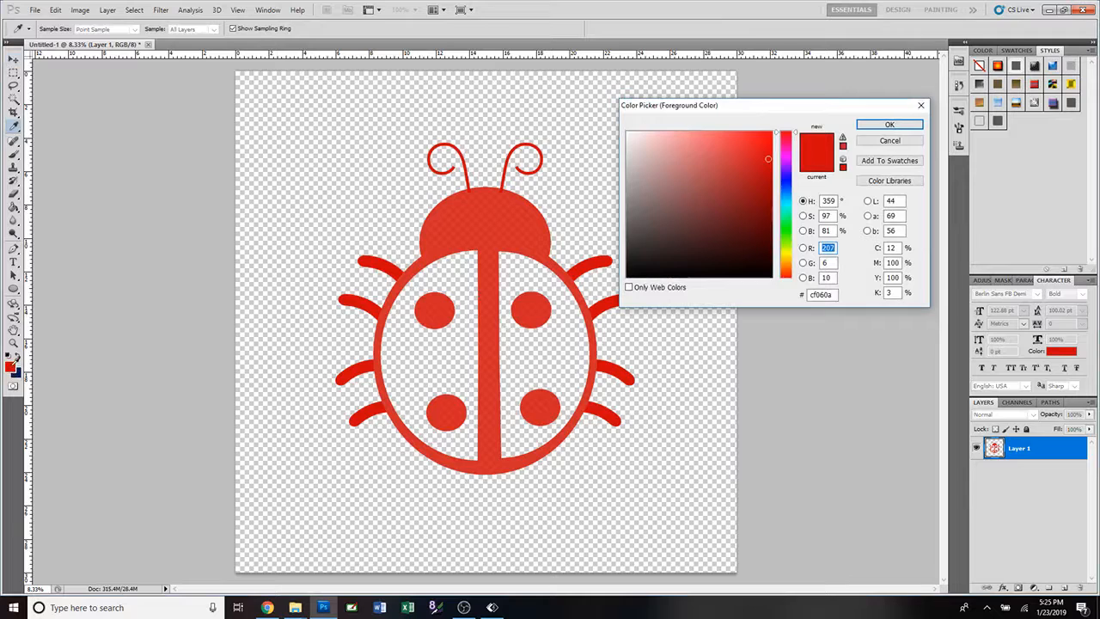
text(0)
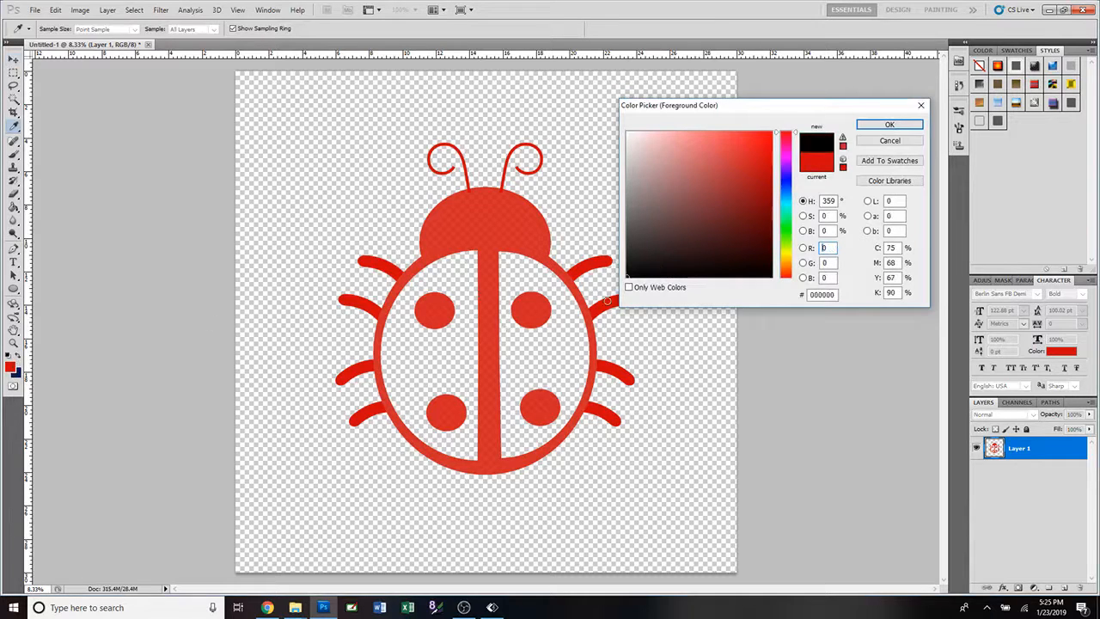
click(889, 125)
key(v)
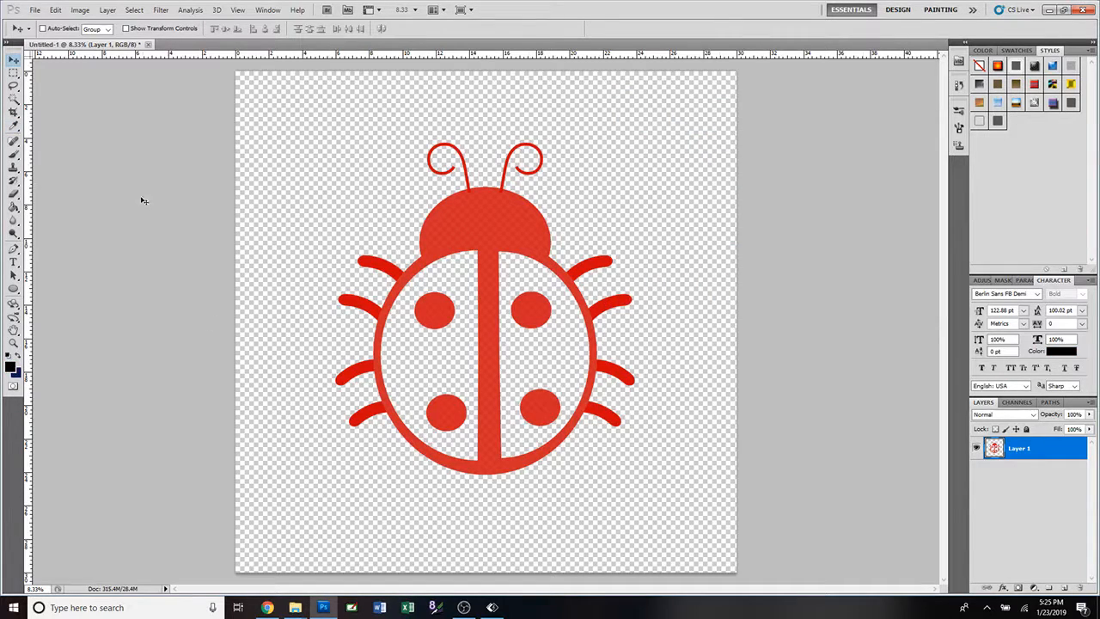
Fill the ladybug's connected body with black and its upper-right spot with light blue (718cff) using the Paint Bucket.
click(13, 208)
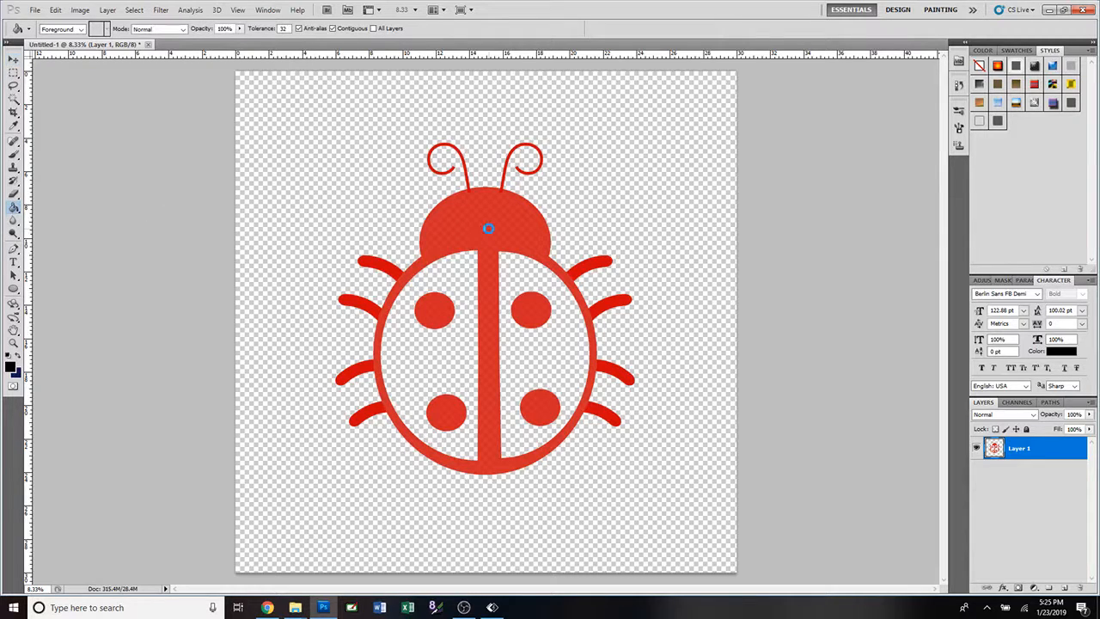
click(488, 227)
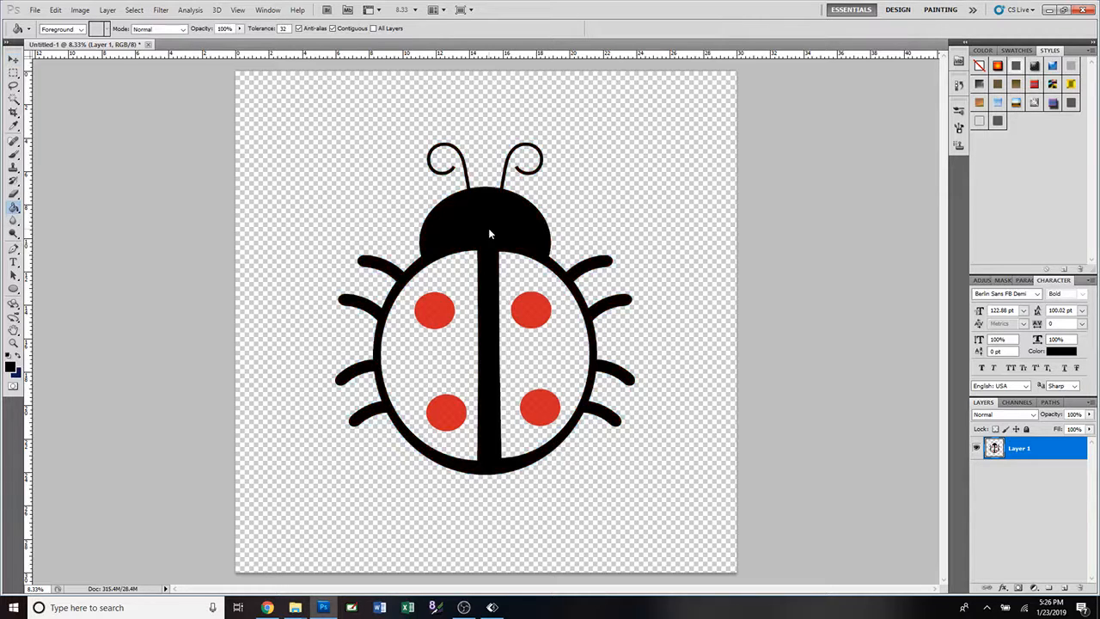
click(19, 360)
click(10, 367)
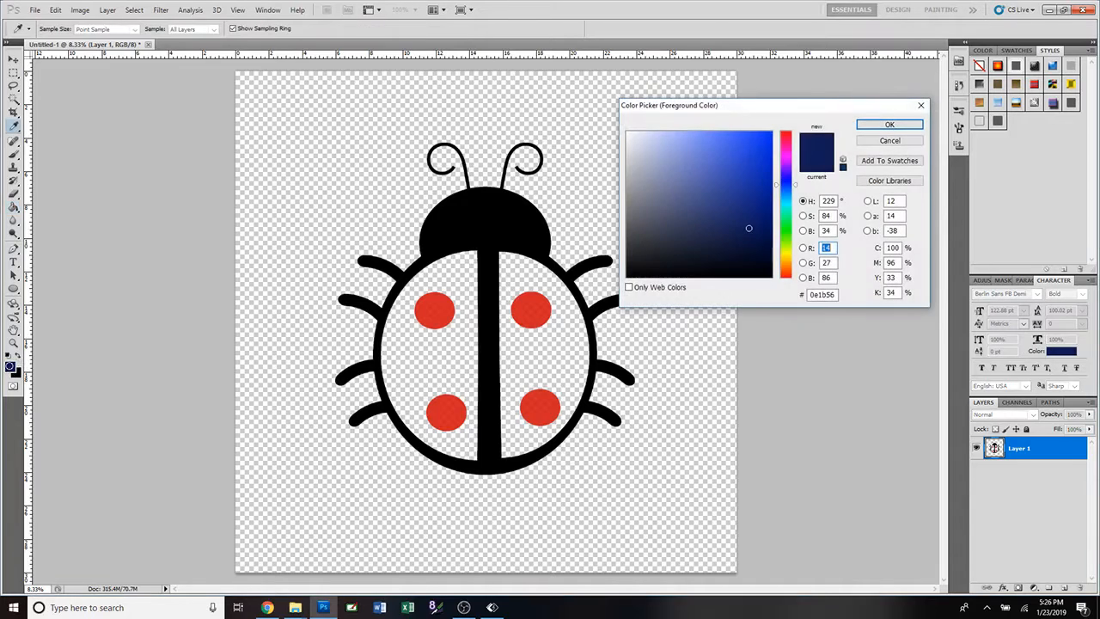
drag(699, 175, 708, 132)
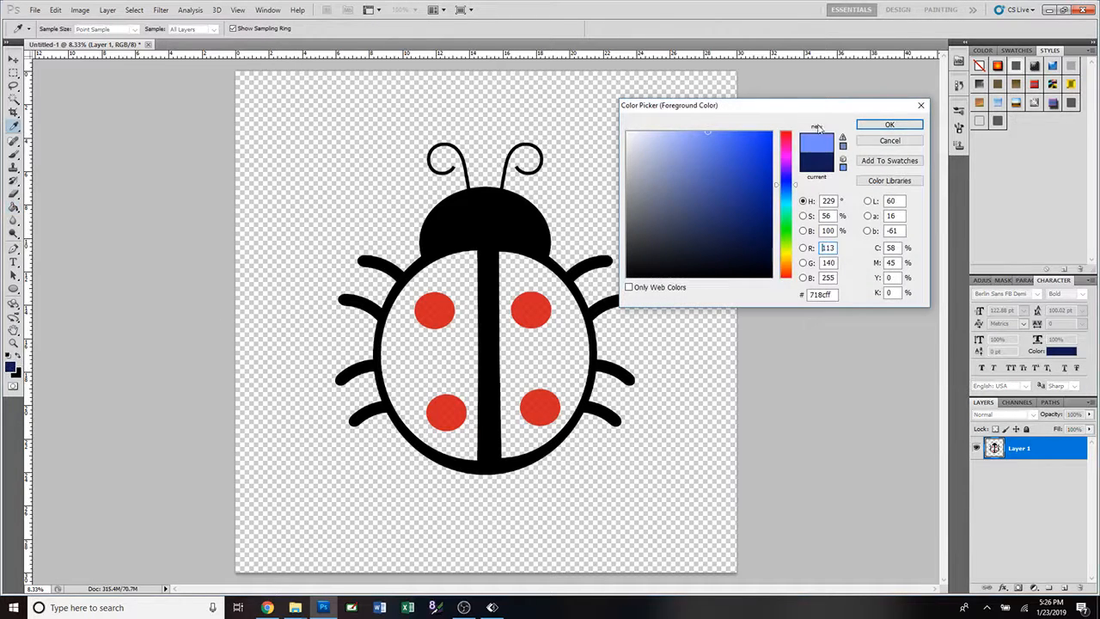
click(889, 127)
click(521, 306)
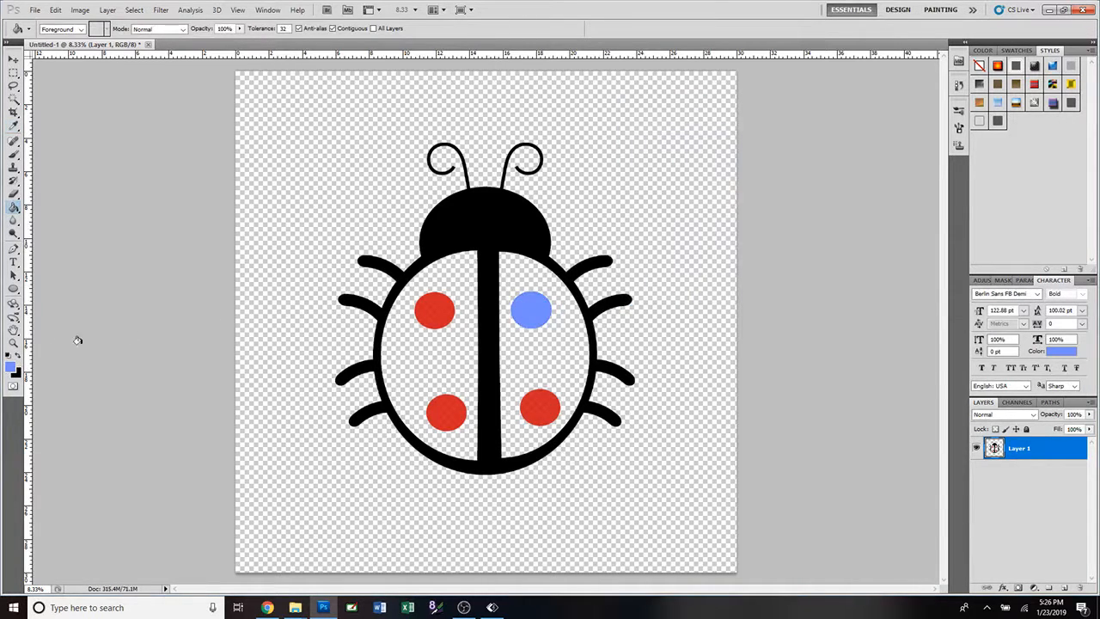
Set the foreground color to dark green (11603e) and fill the ladybug's lower-right spot with it.
click(10, 368)
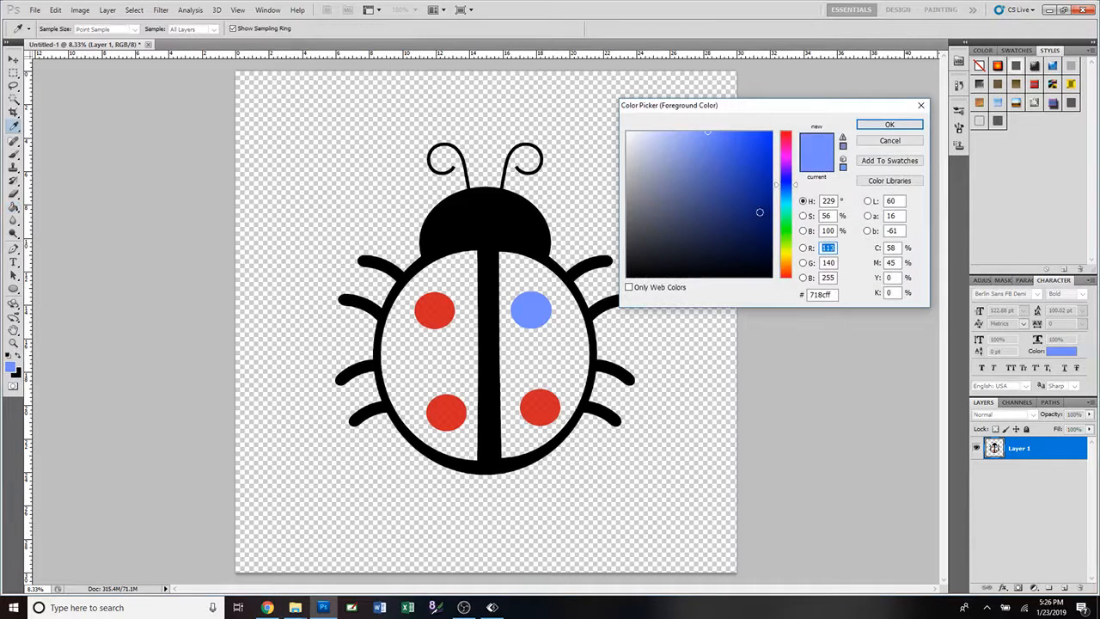
click(785, 221)
click(744, 221)
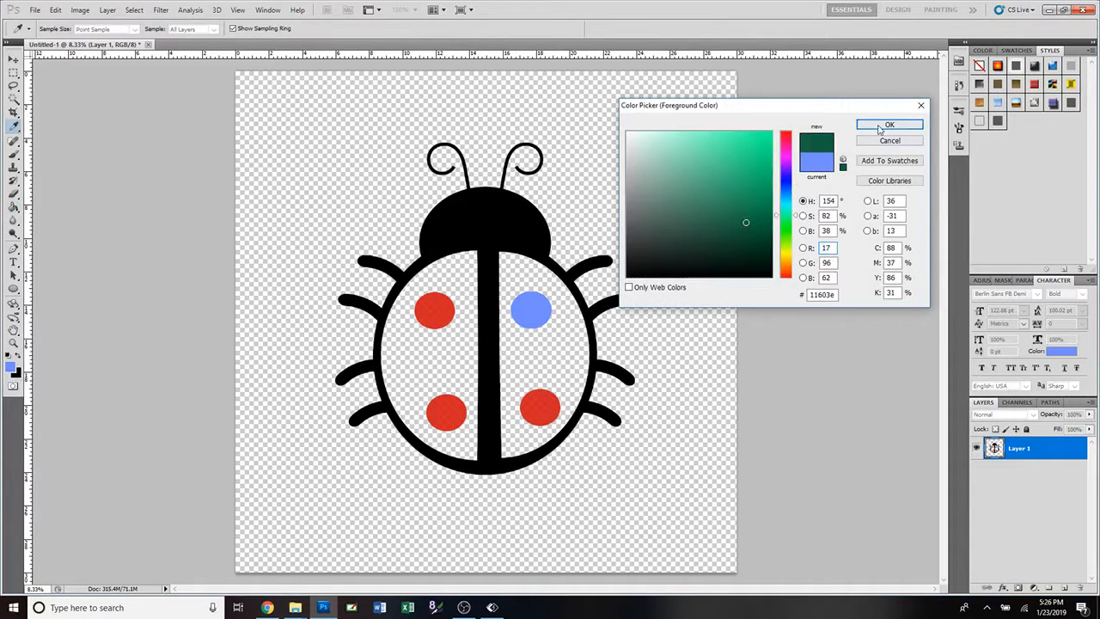
click(889, 125)
click(538, 406)
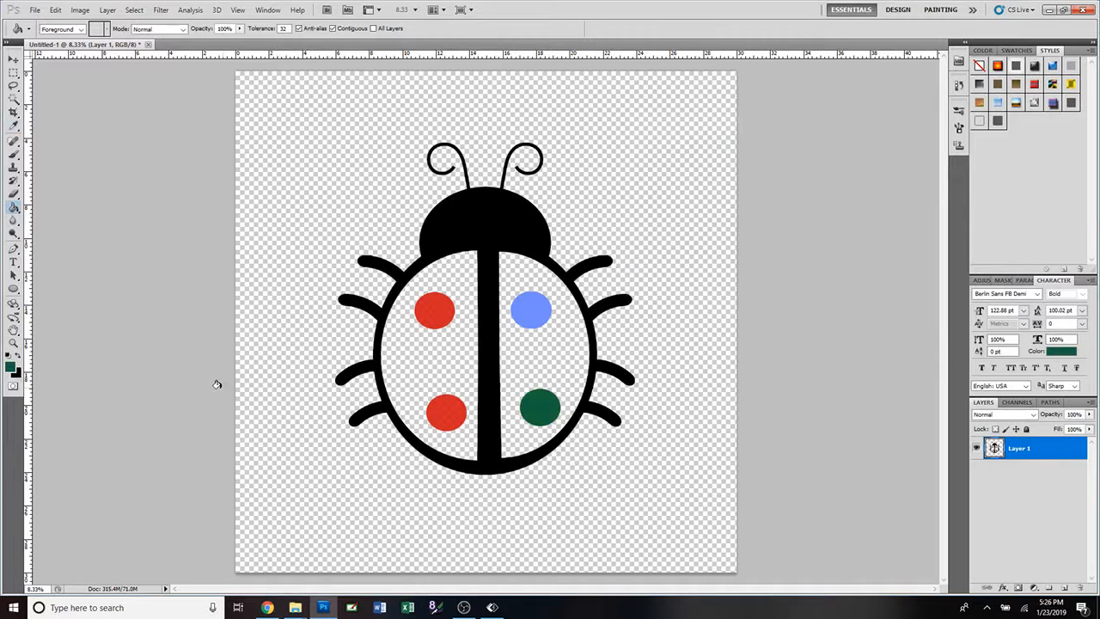
Set the foreground color to light purple (ca4cdd) and fill the ladybug's upper-left spot with it.
click(11, 369)
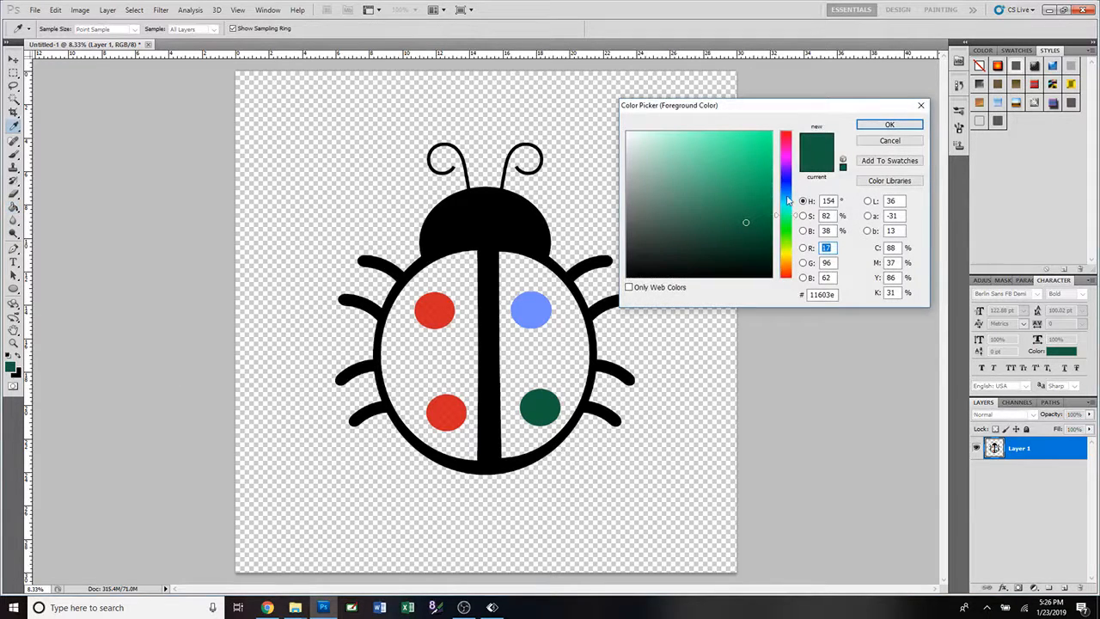
click(792, 159)
click(722, 148)
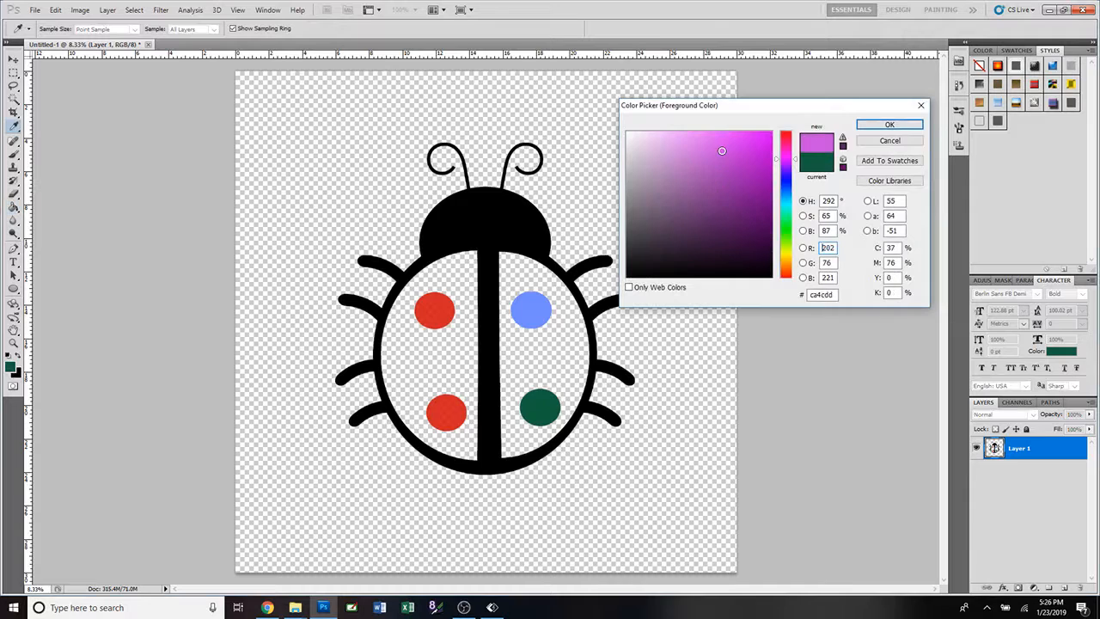
click(890, 125)
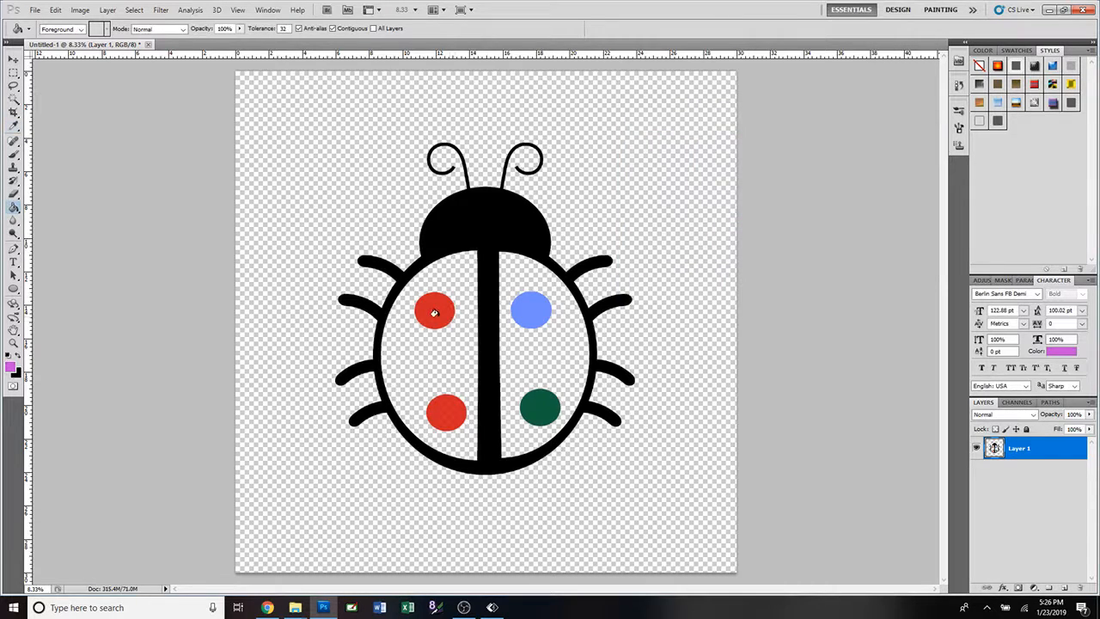
click(437, 318)
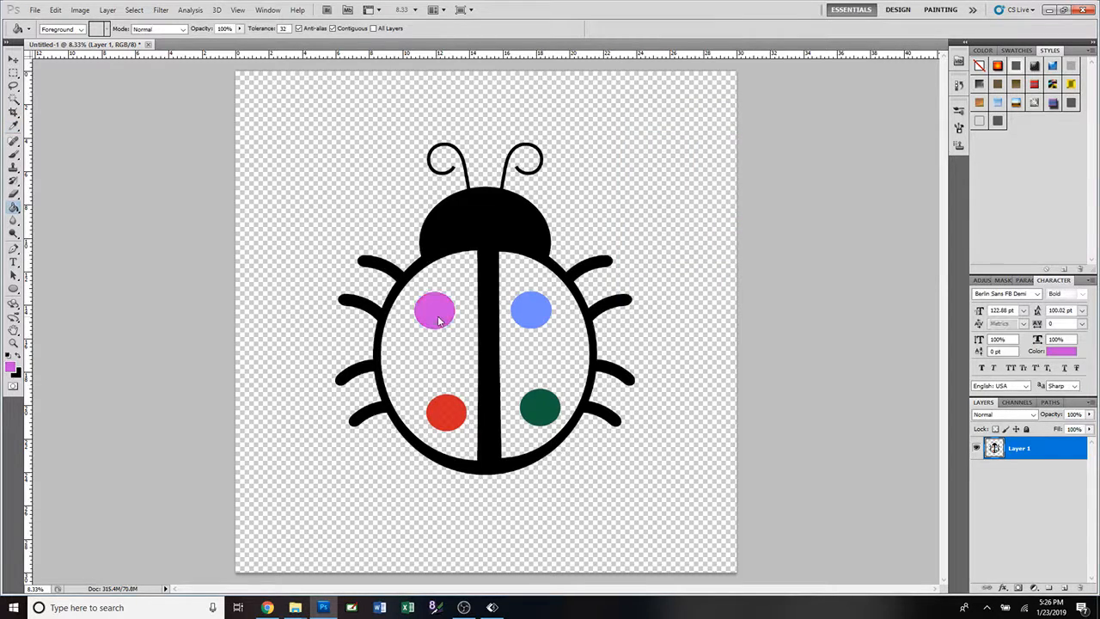
Try to fill only the antennae with the purple color, first the left and then the right one, undoing each fill.
click(456, 148)
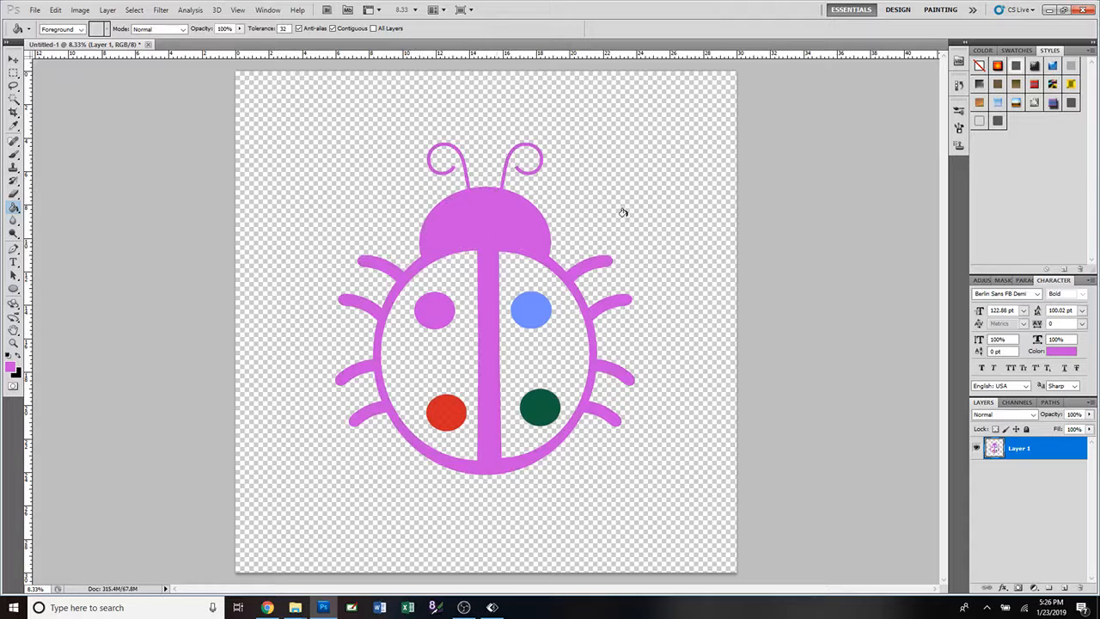
key(ctrl+z)
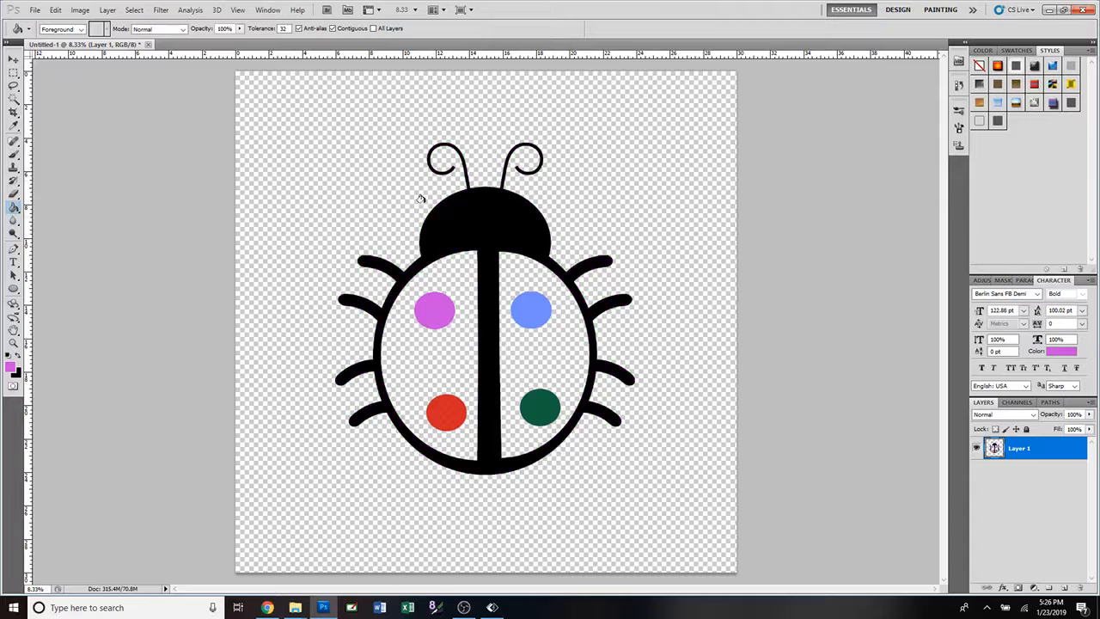
scroll(555, 296, up, 1)
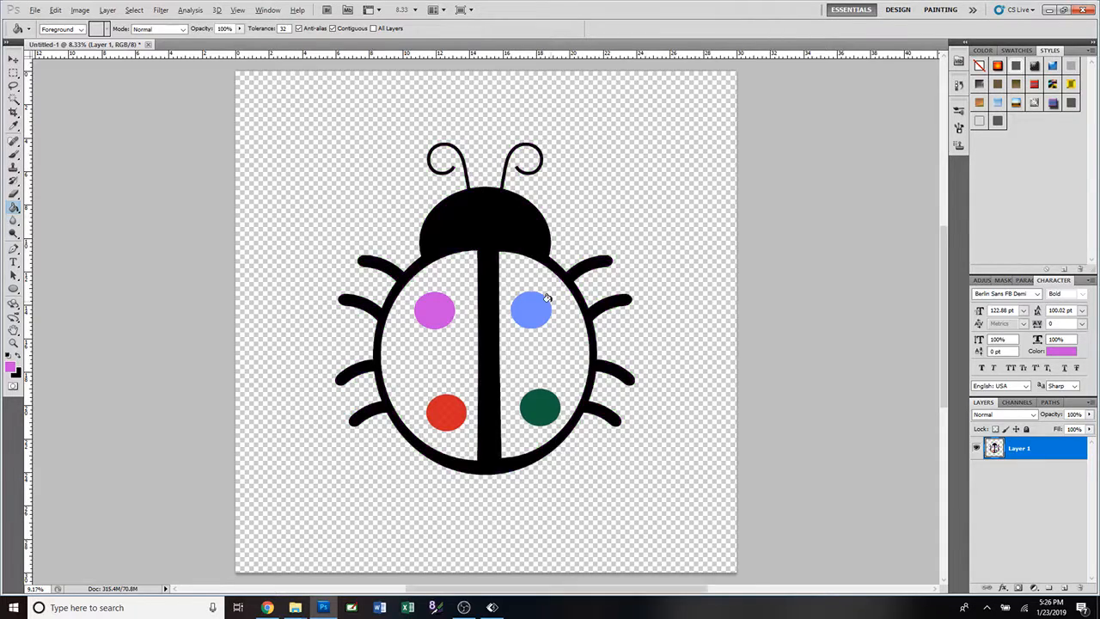
scroll(505, 190, up, 1)
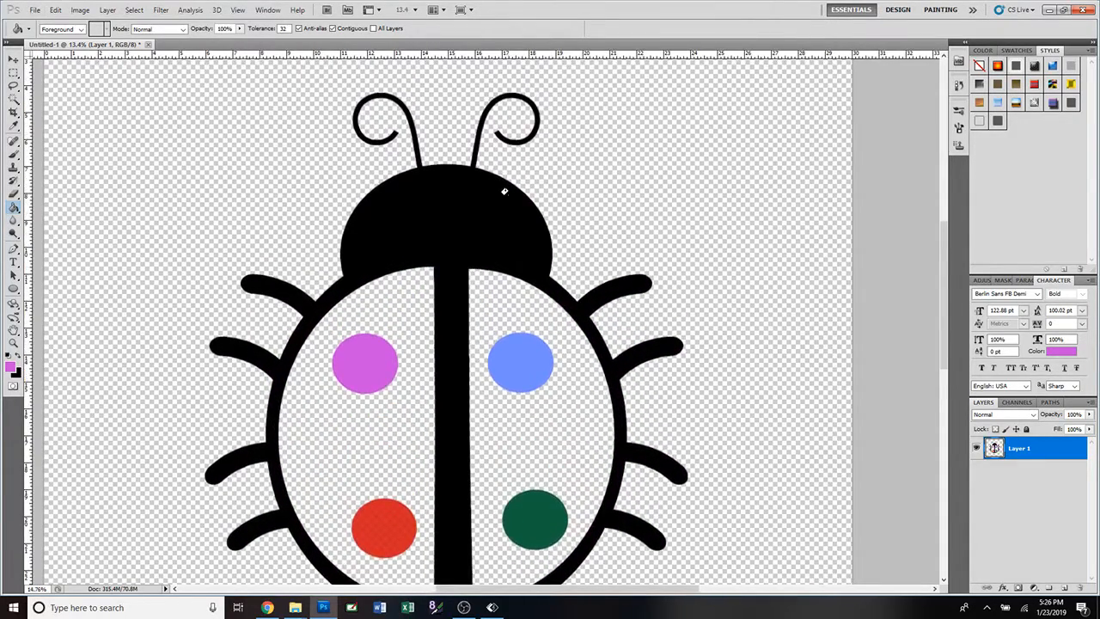
scroll(510, 191, up, 1)
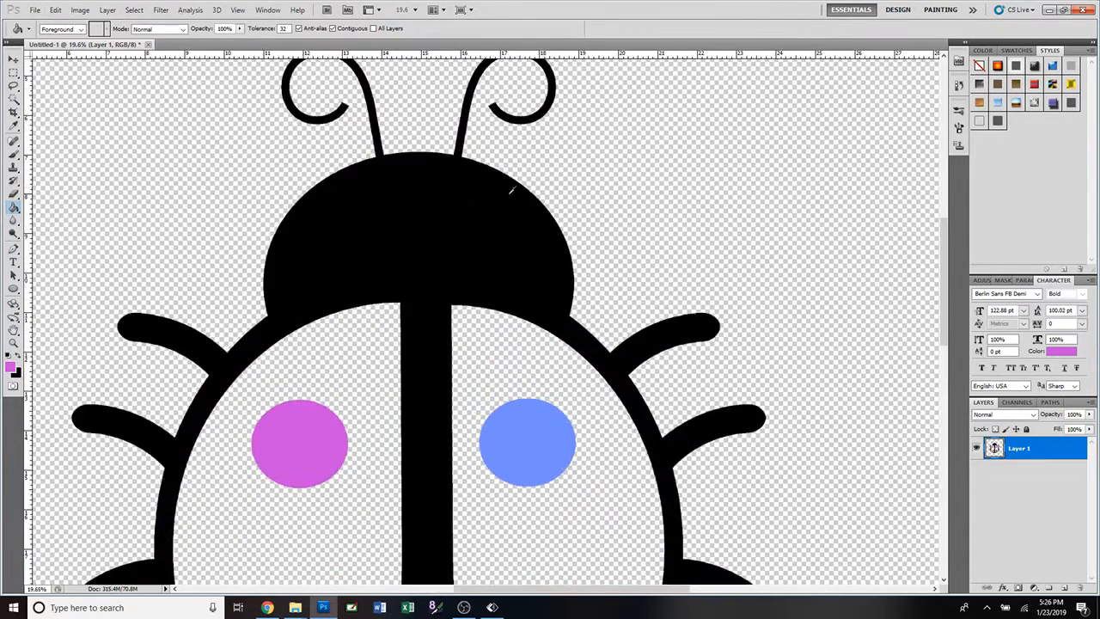
click(459, 136)
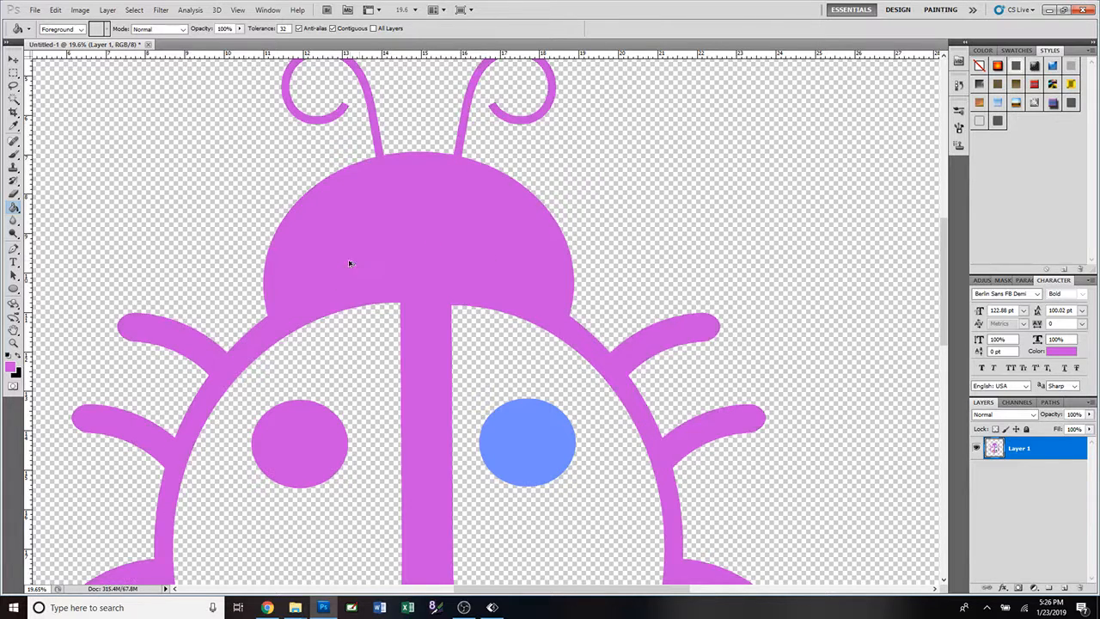
key(ctrl+z)
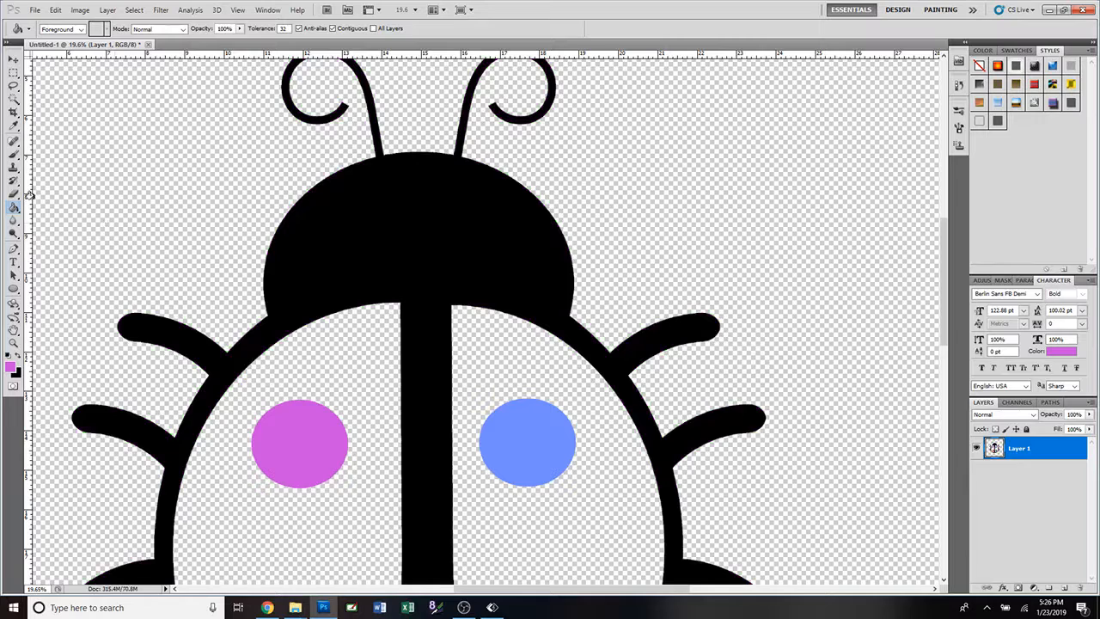
Erase the joints between the antennae and the head with a 30 px eraser, and fill both antennae with purple.
click(14, 194)
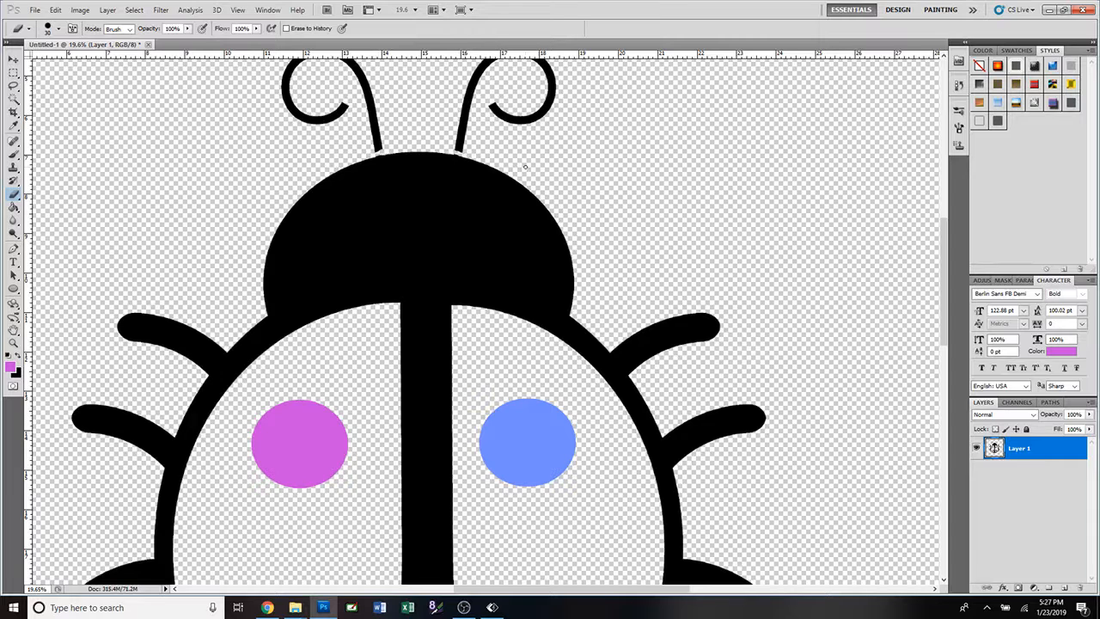
click(14, 207)
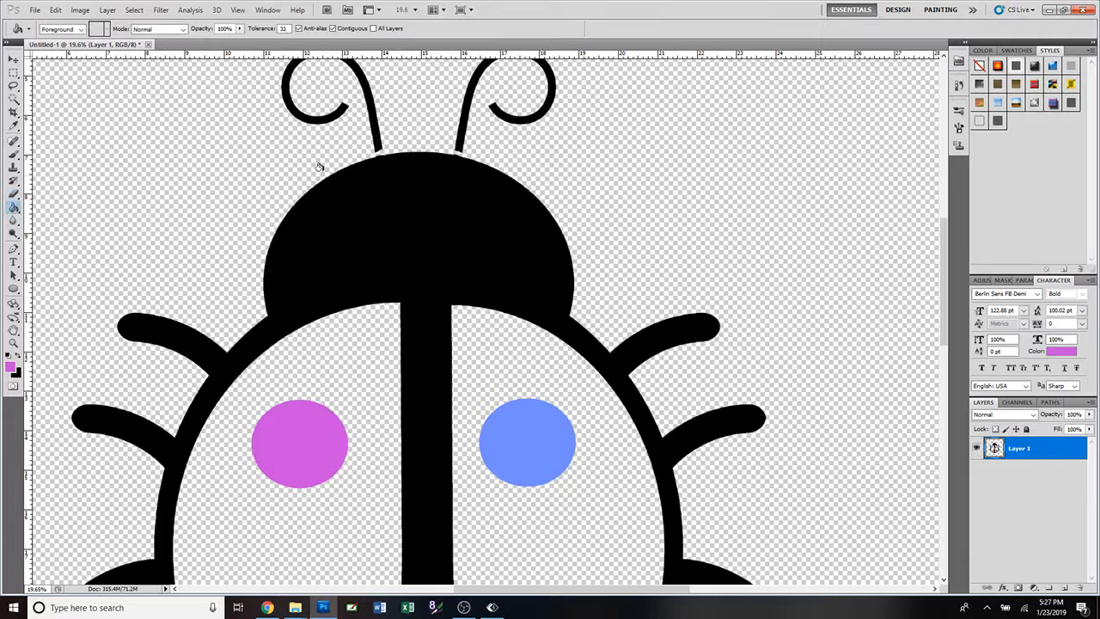
click(367, 124)
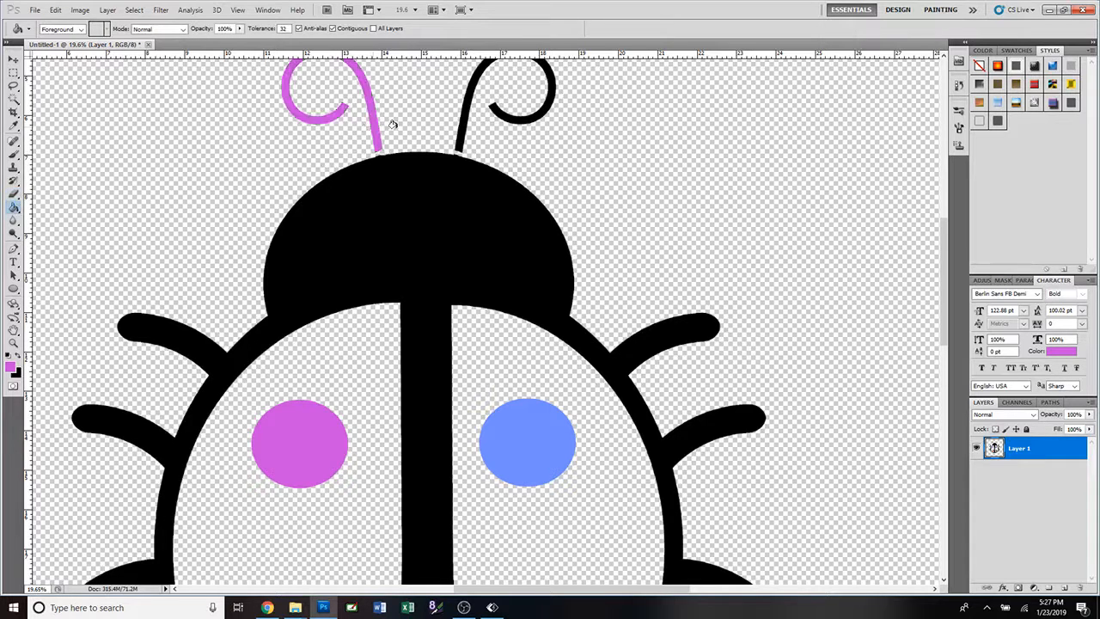
click(465, 130)
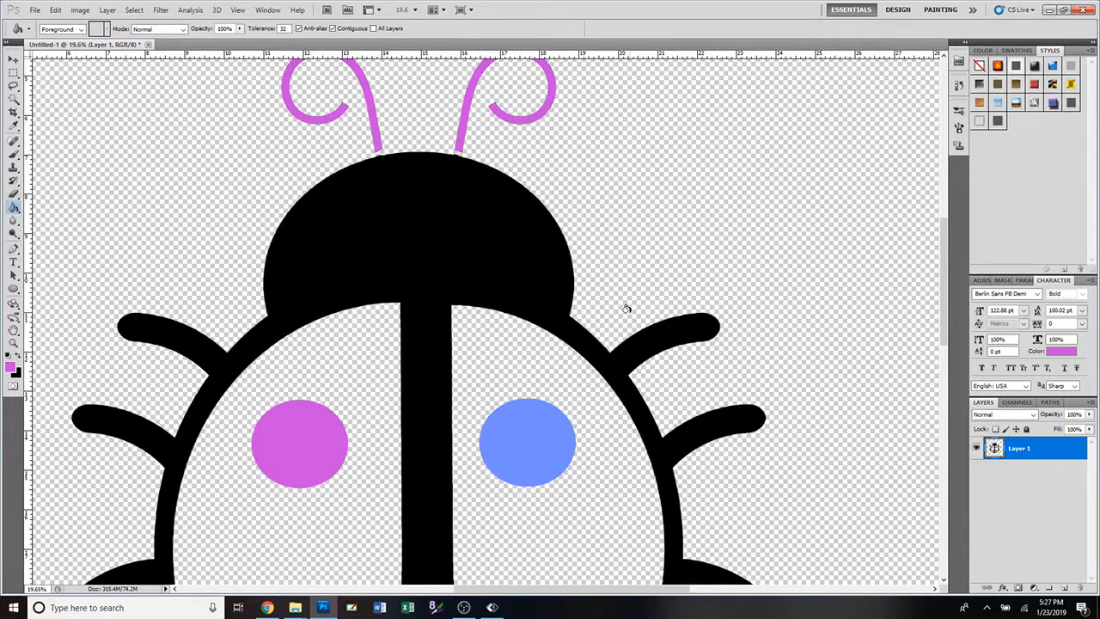
Paint purple over the gaps between both antennae and the head with a hard round brush at 70 px.
scroll(626, 307, down, 5)
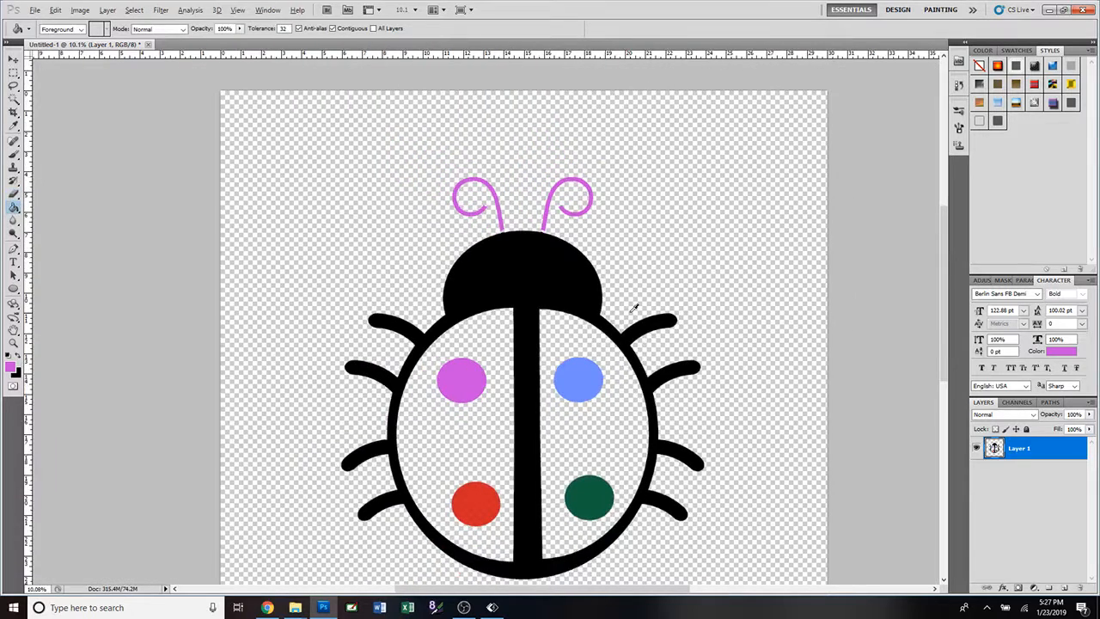
key(alt)
scroll(635, 308, down, 2)
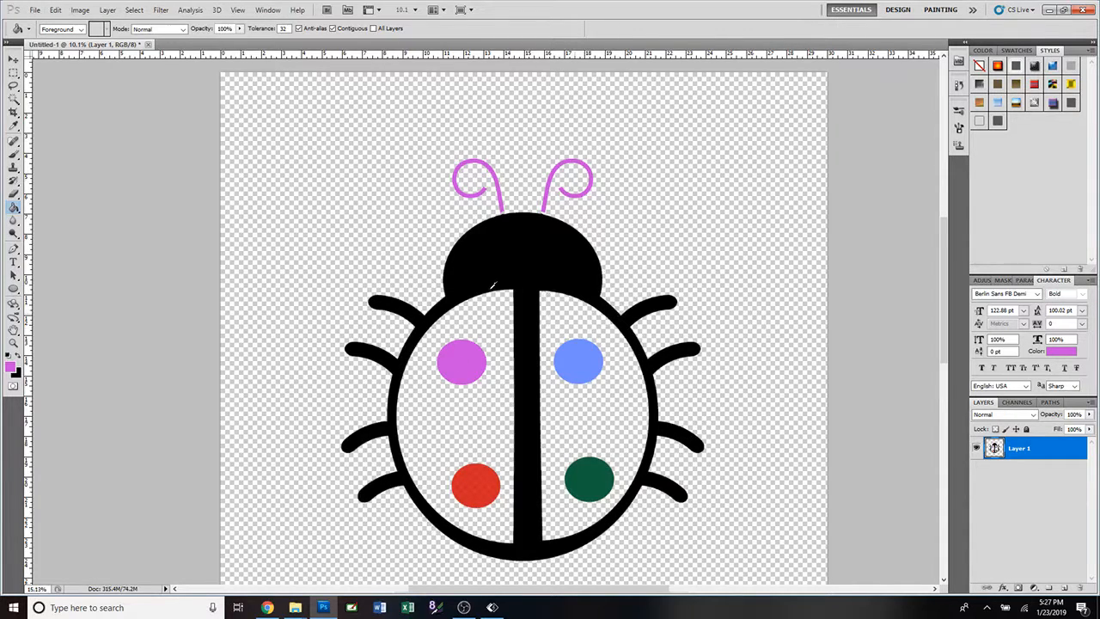
scroll(525, 296, up, 4)
scroll(612, 285, up, 3)
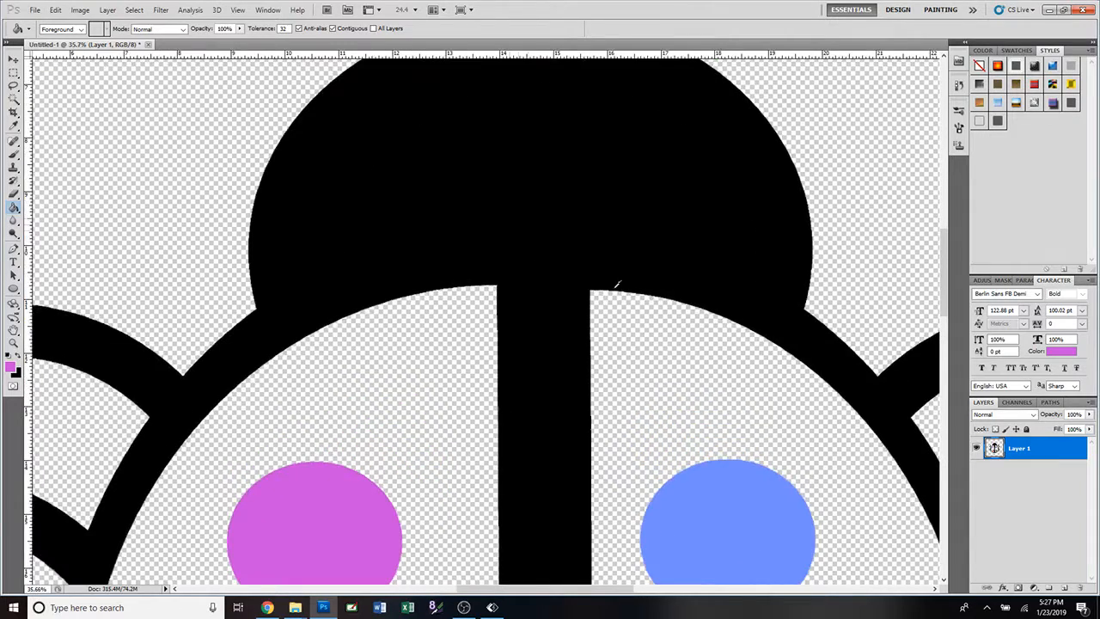
scroll(609, 285, up, 4)
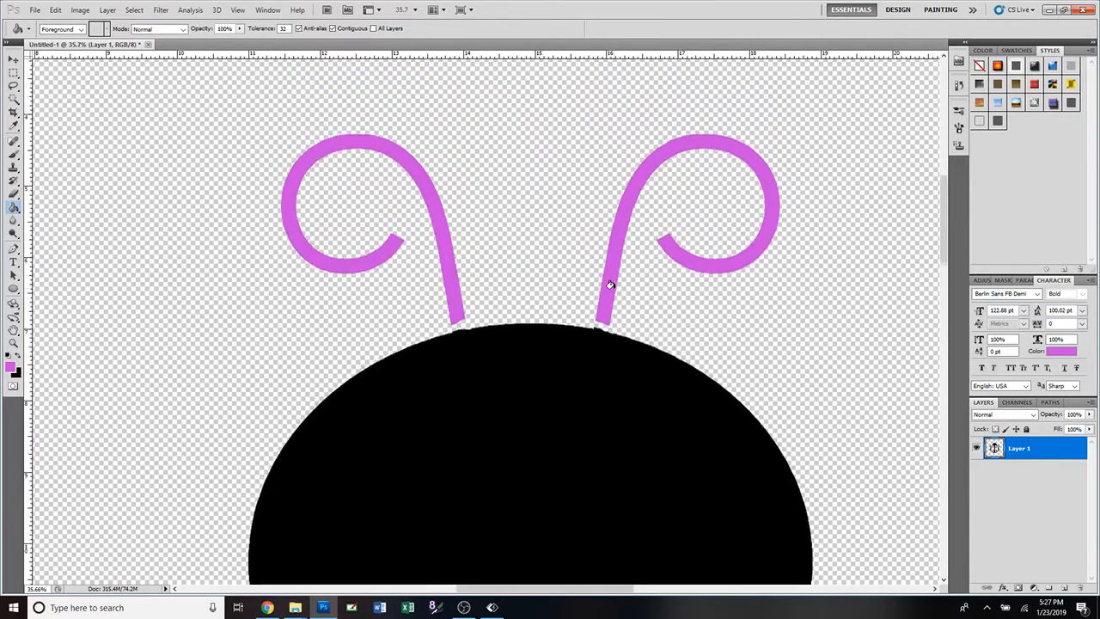
click(14, 155)
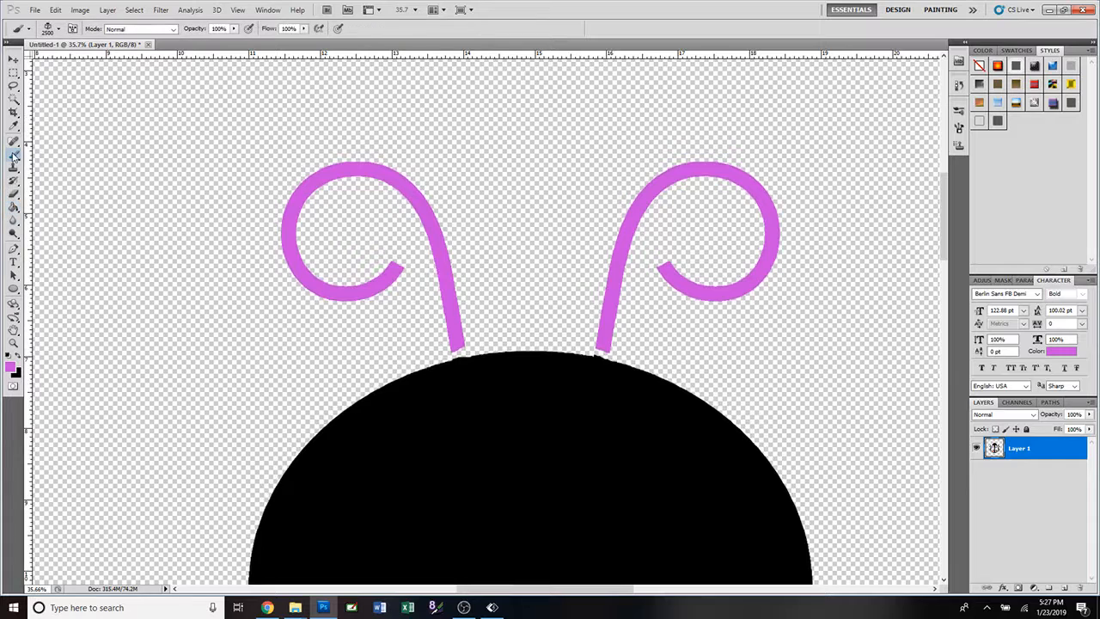
click(59, 29)
click(62, 126)
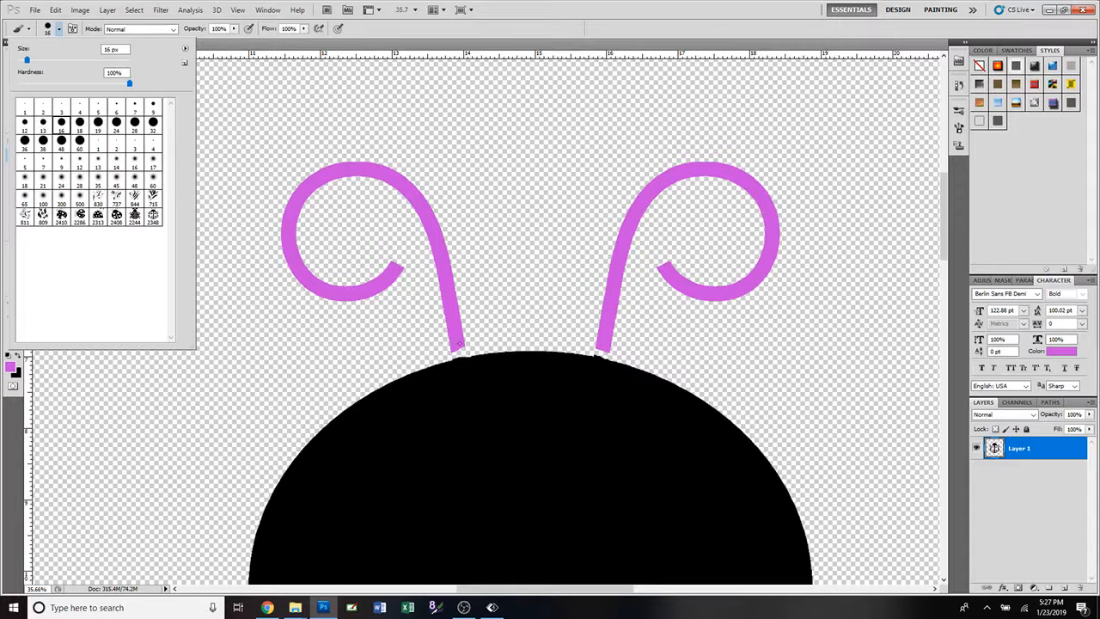
click(298, 45)
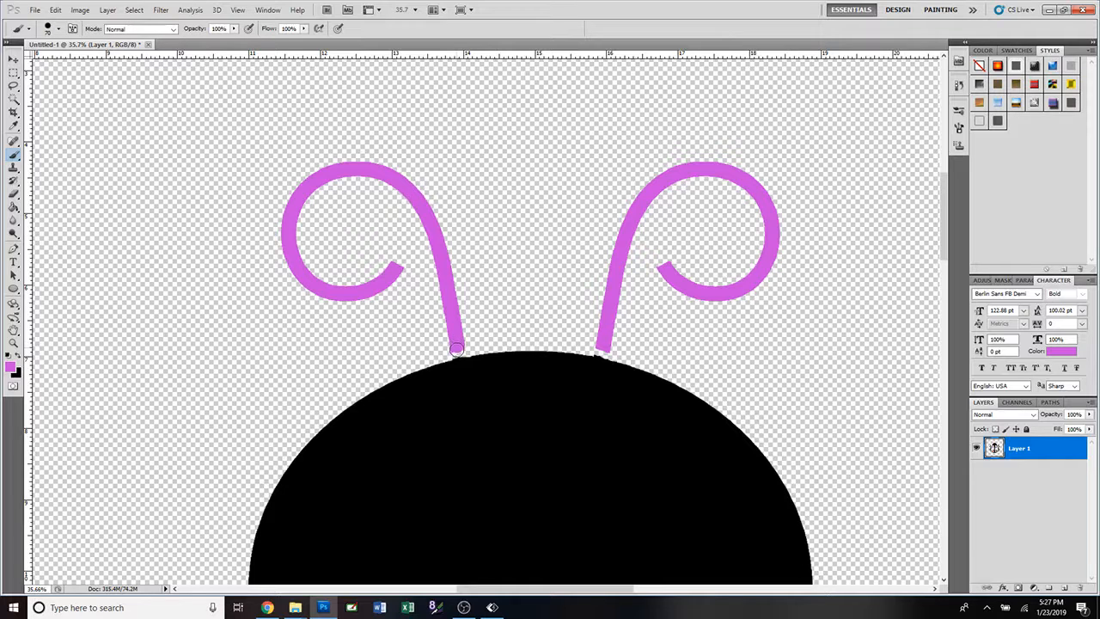
click(458, 350)
drag(459, 350, 460, 354)
drag(600, 346, 602, 354)
Undo all the brush strokes, erasing and color fills on the ladybug, back past its last repositioning, and fit the canvas on screen.
scroll(578, 372, down, 2)
scroll(580, 368, down, 2)
scroll(698, 369, down, 3)
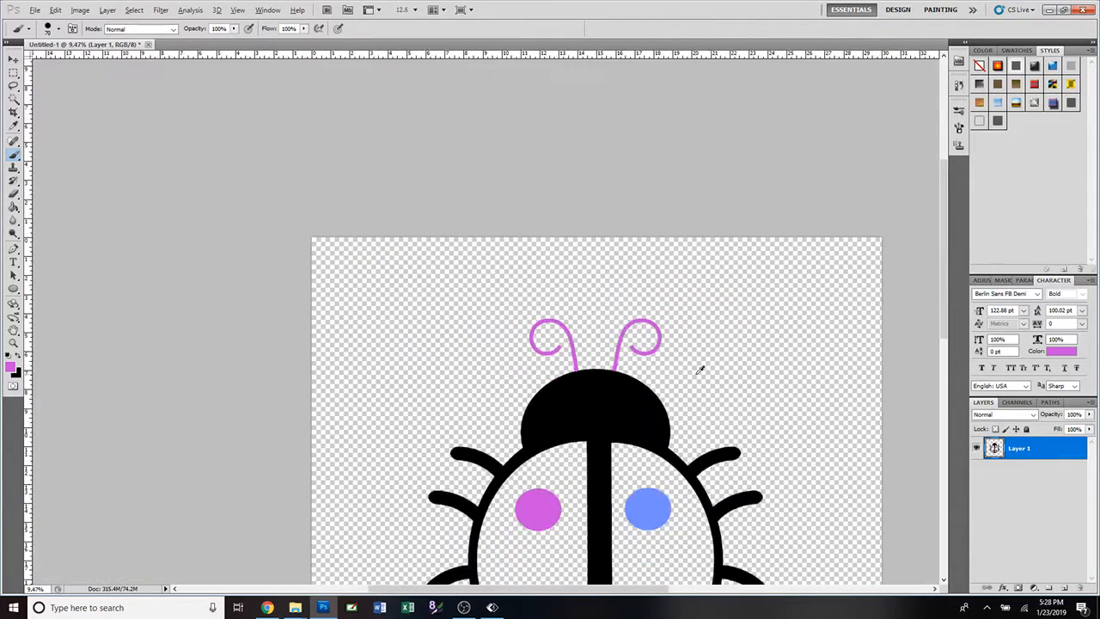
scroll(700, 370, up, 1)
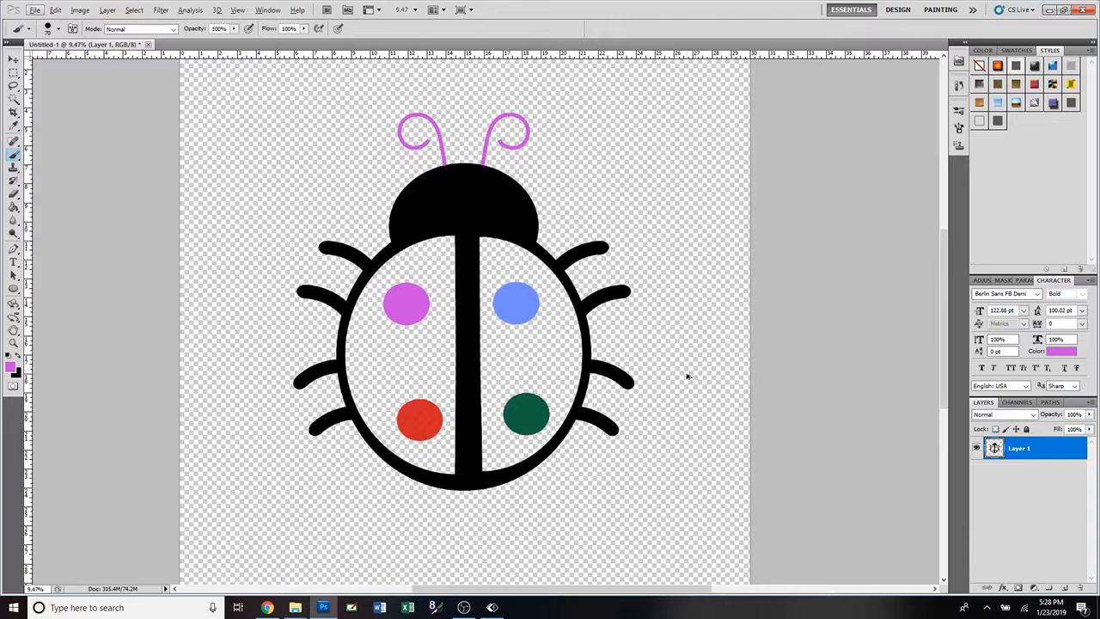
key(ctrl+alt+z)
key(ctrl+alt+z)
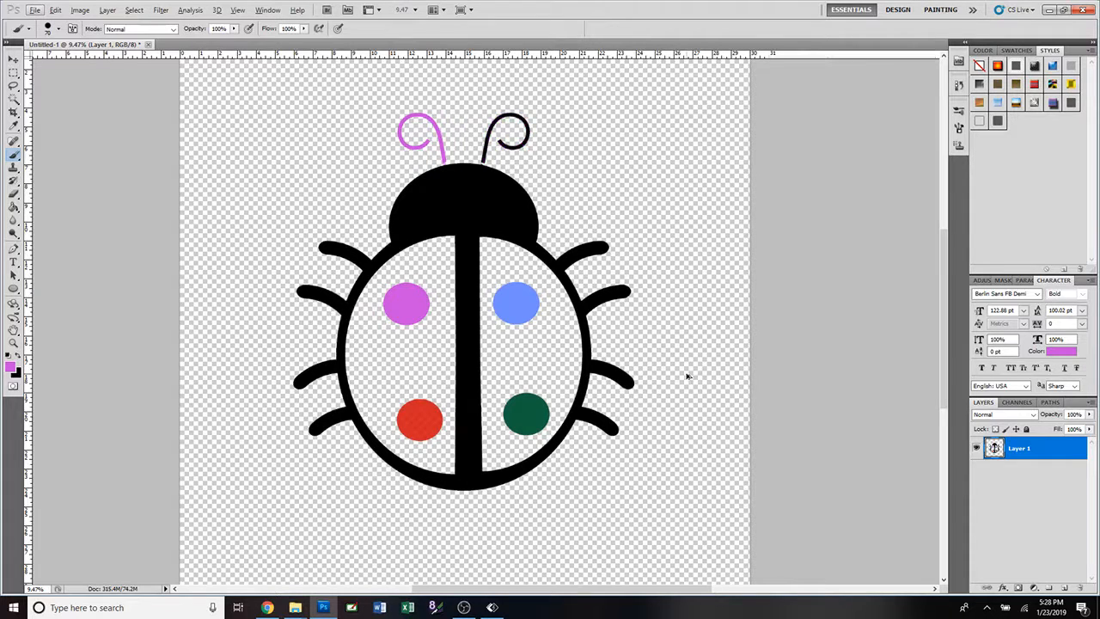
key(ctrl+alt+z)
key(ctrl+alt+z)
key(ctrl+alt+z)
key(ctrl+alt+z)
key(ctrl+alt+z)
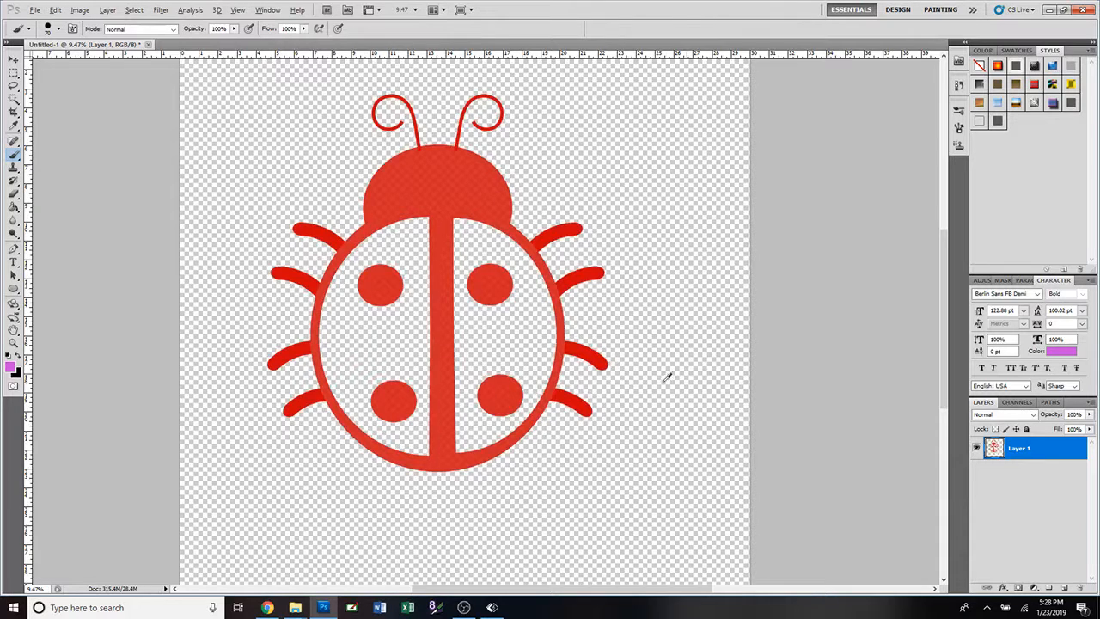
key(ctrl+0)
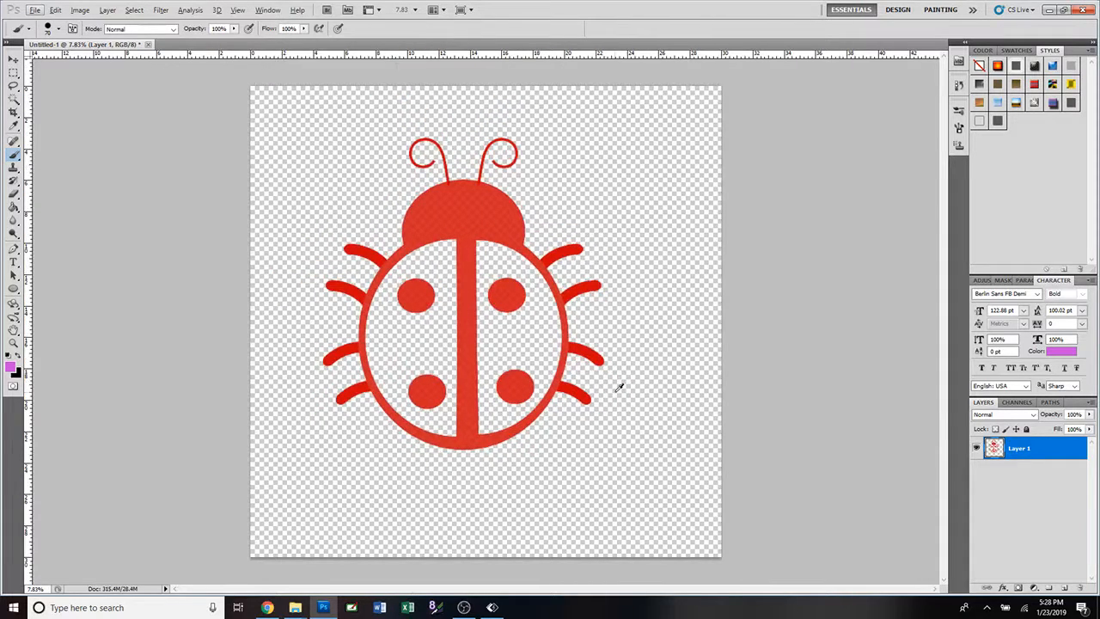
Try a Pattern Overlay on the ladybug layer, and replace it with a Gradient Overlay using the rainbow spectrum gradient.
double_click(1076, 452)
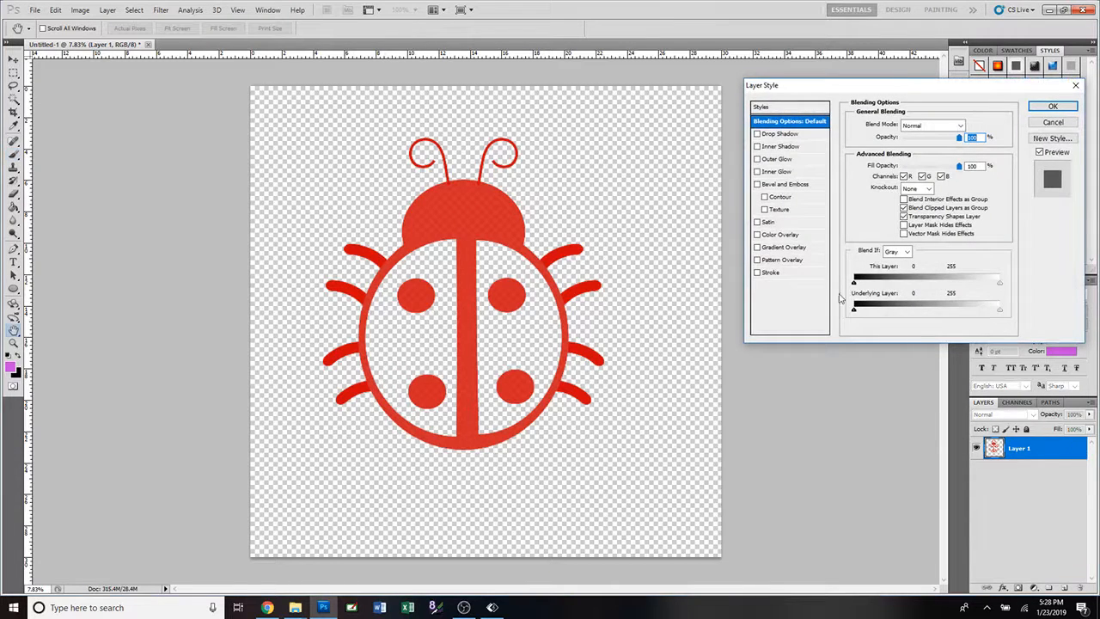
click(758, 261)
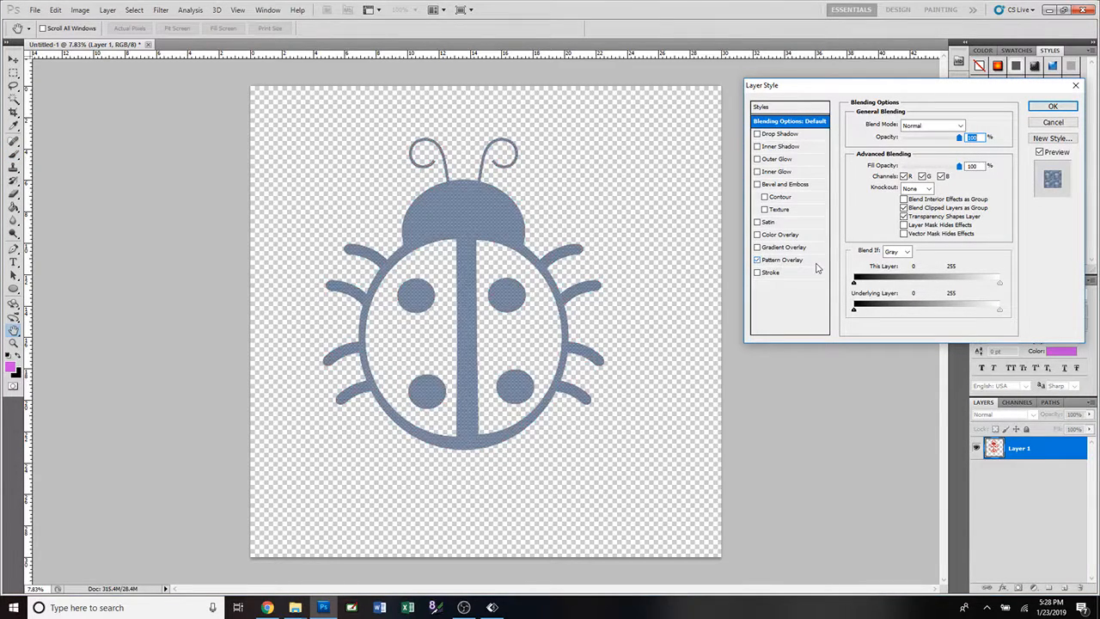
click(757, 259)
click(757, 248)
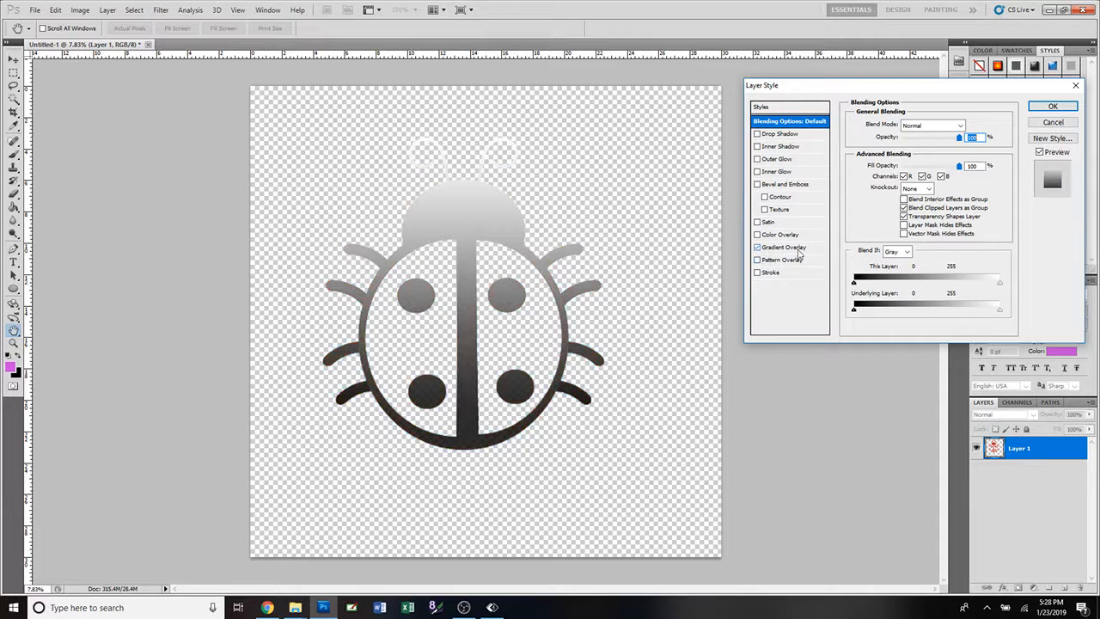
click(798, 249)
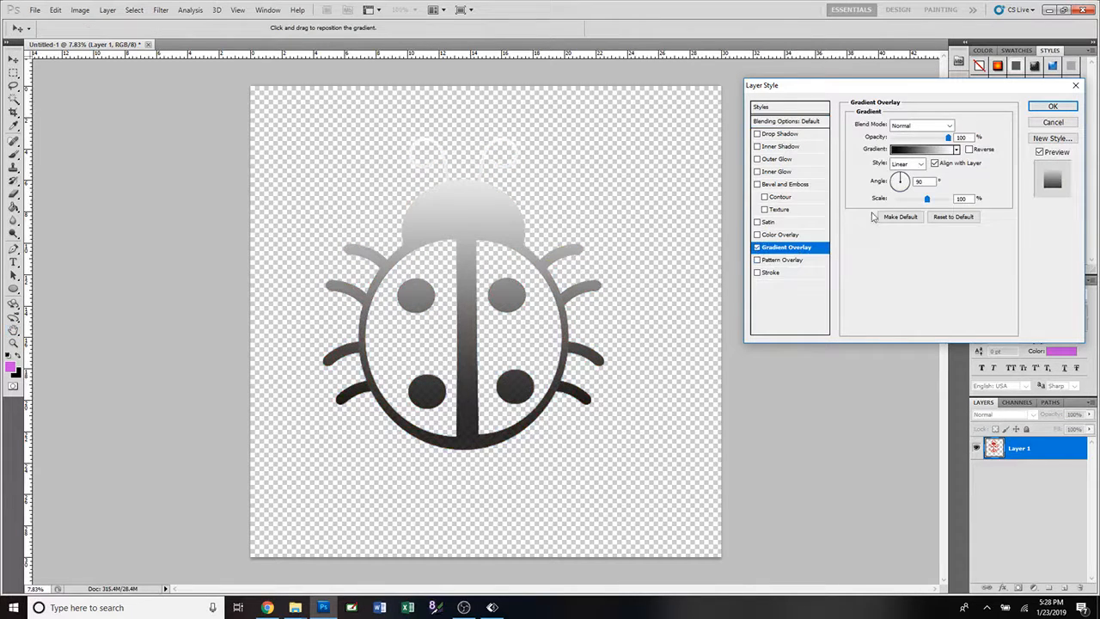
click(956, 150)
click(870, 212)
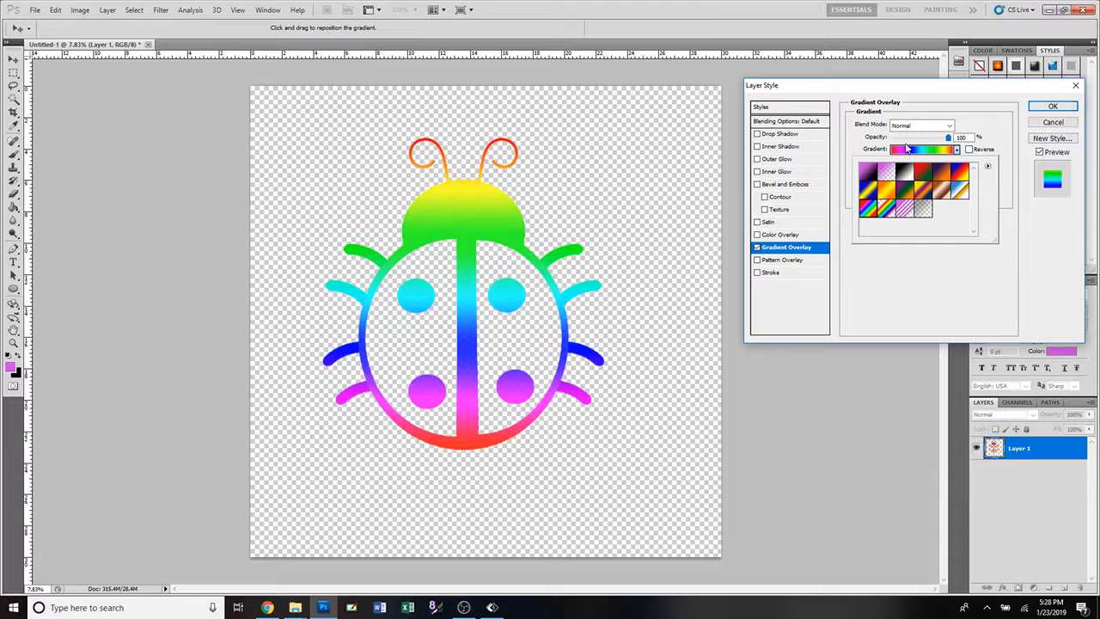
Add a black outside stroke to the ladybug and increase its size to a bold outline.
click(758, 272)
click(809, 273)
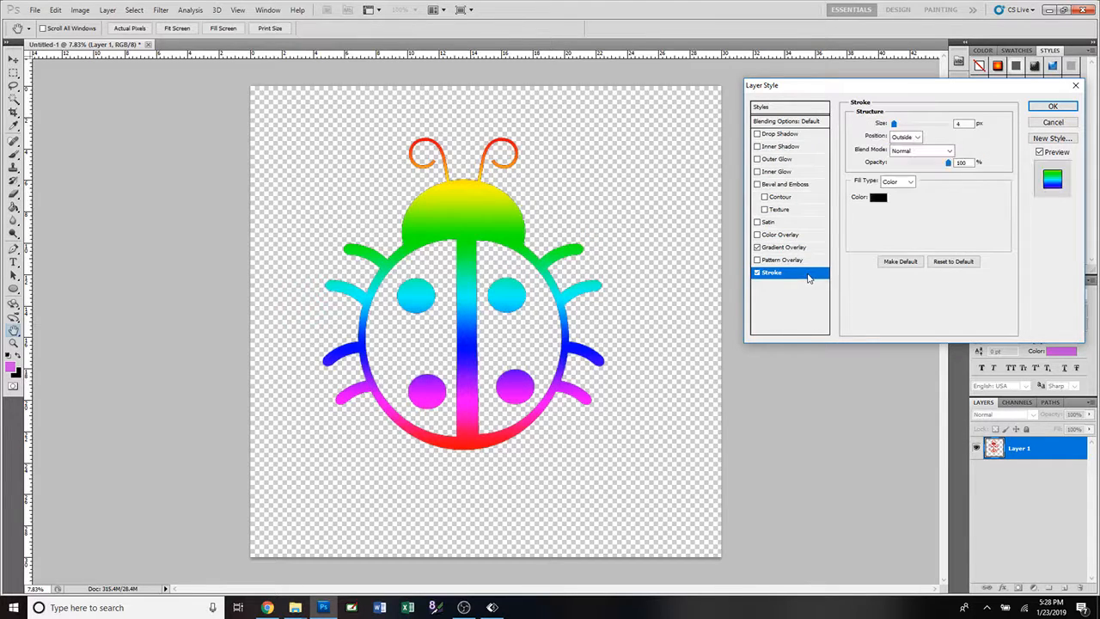
drag(894, 125, 909, 128)
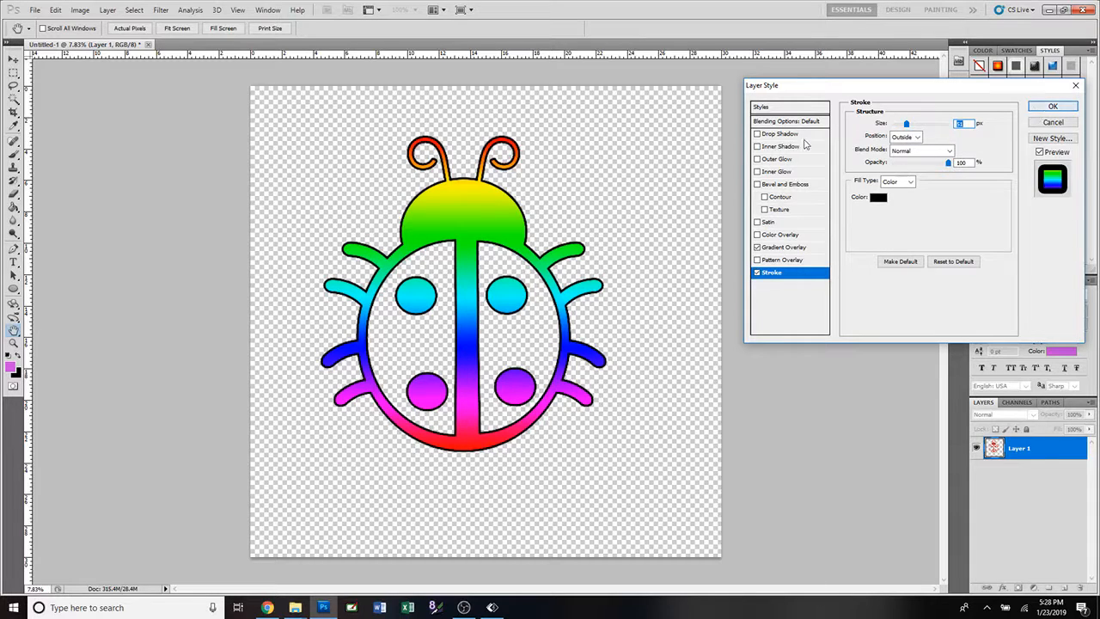
Add a drop shadow to the ladybug with 100% opacity, 40 px distance, 30% spread and a larger size, and apply the layer style.
click(758, 134)
click(809, 139)
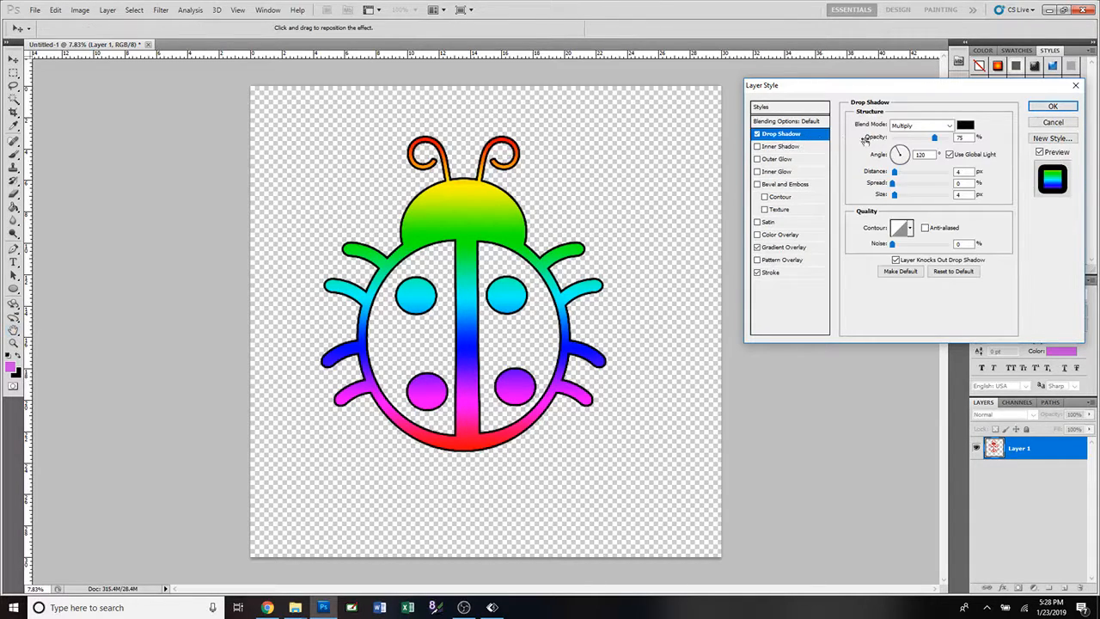
drag(894, 172, 917, 181)
drag(935, 138, 951, 148)
drag(892, 183, 934, 199)
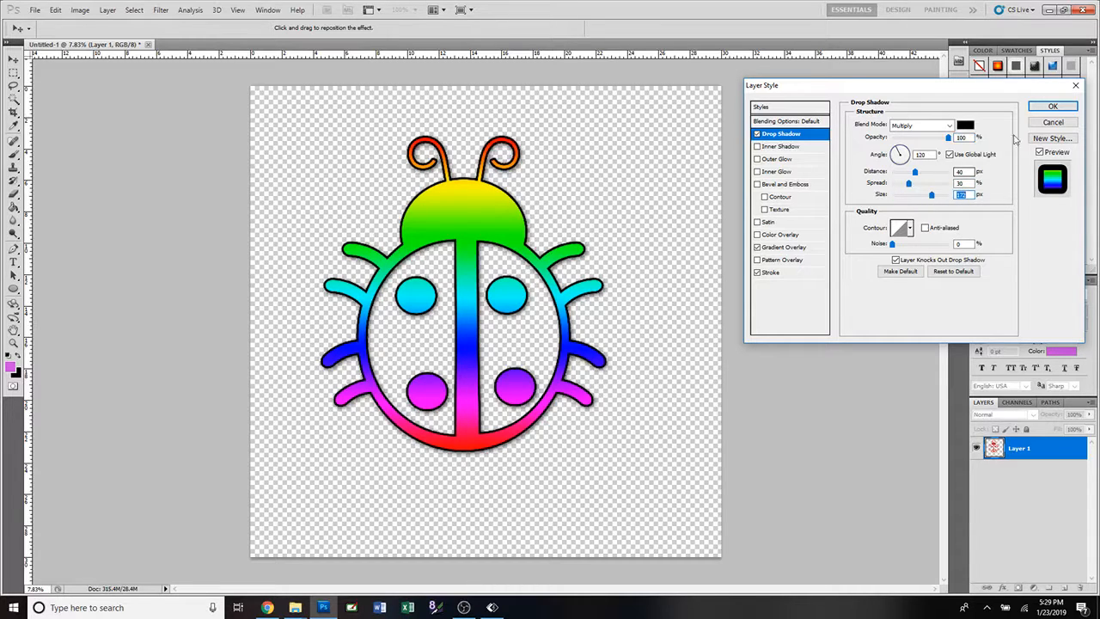
key(Return)
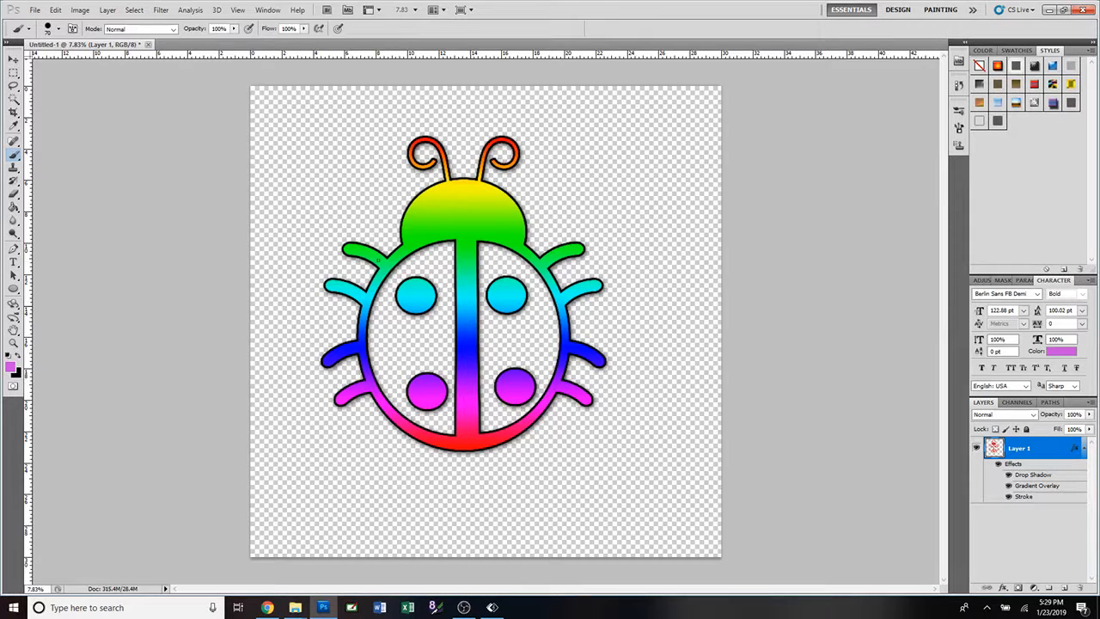
Add the text "Love Bug" on two lines over the ladybug's head.
click(13, 262)
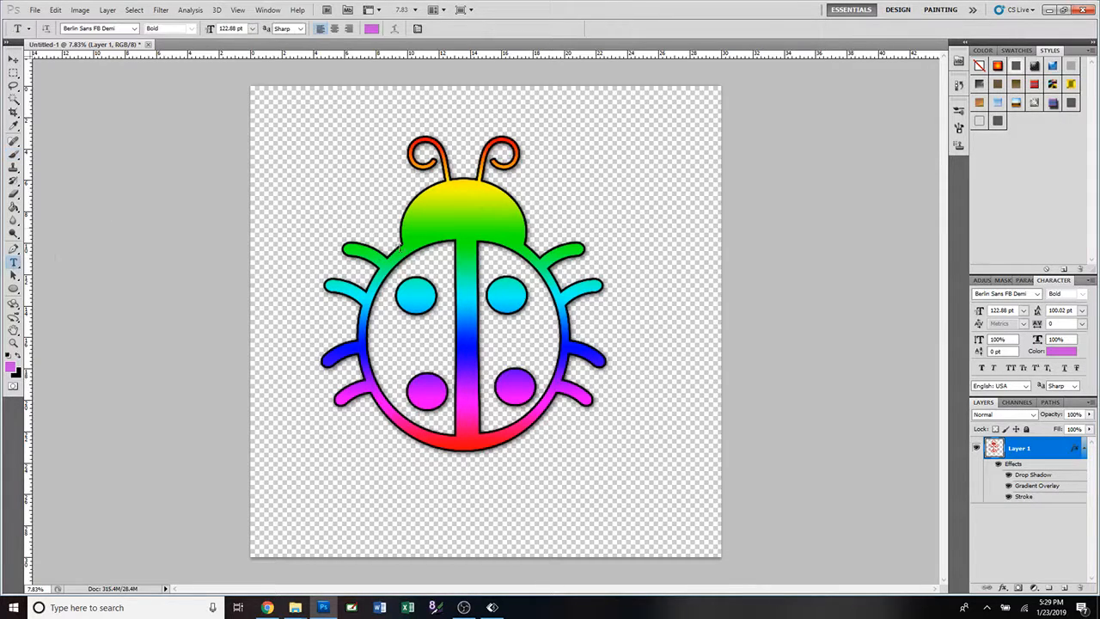
click(435, 214)
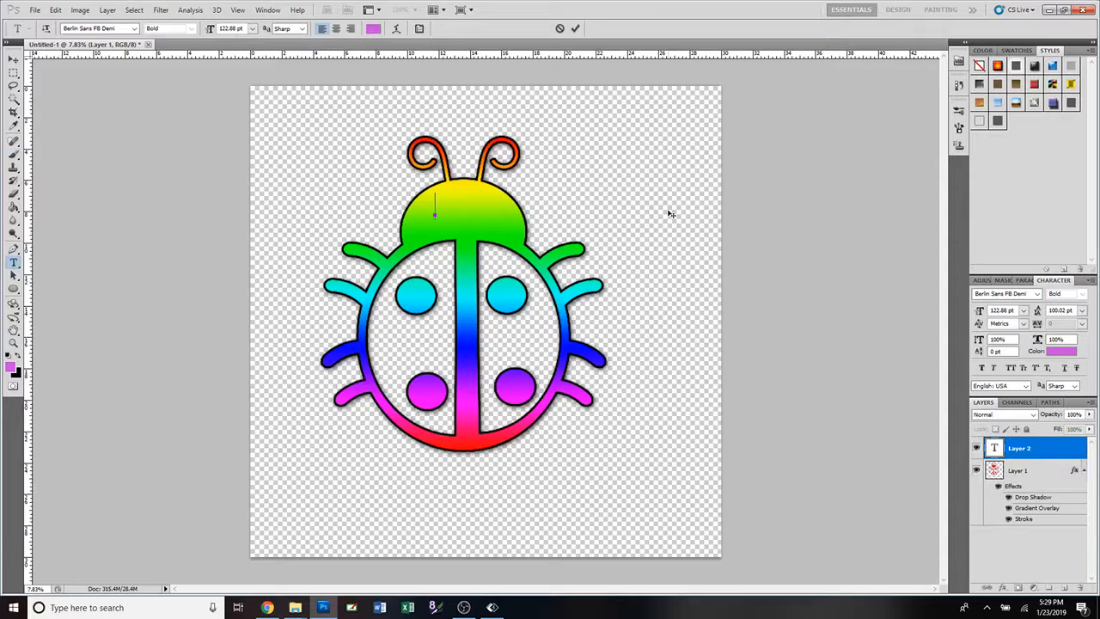
text(J)
text(ove)
key(Return)
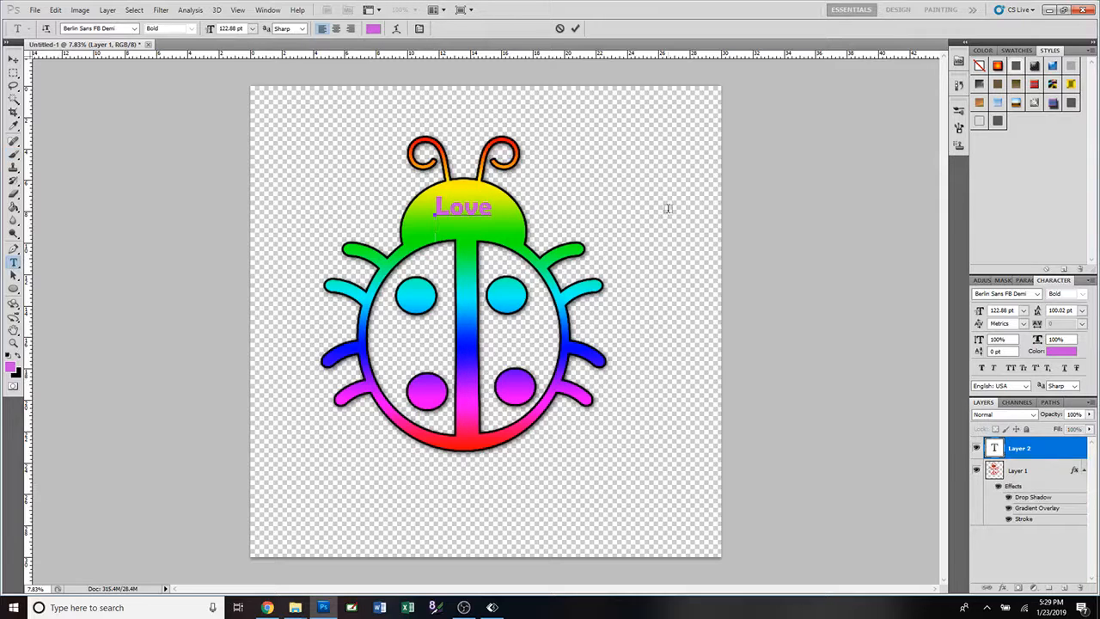
text(Bug)
click(575, 29)
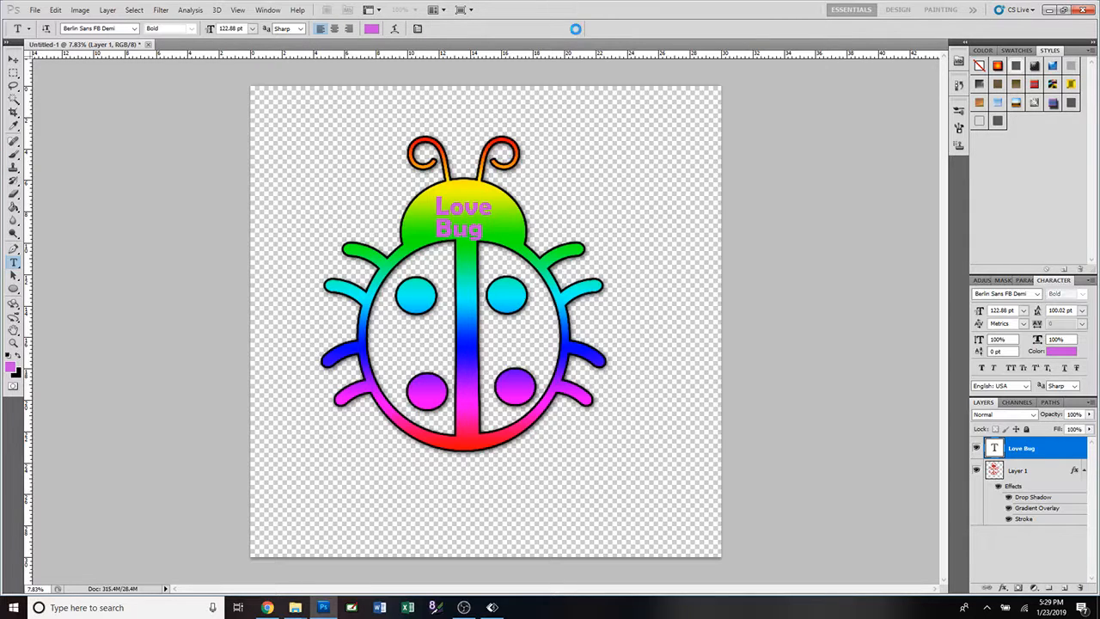
Center-align the Love Bug text and position it in the middle of the ladybug's head.
click(14, 60)
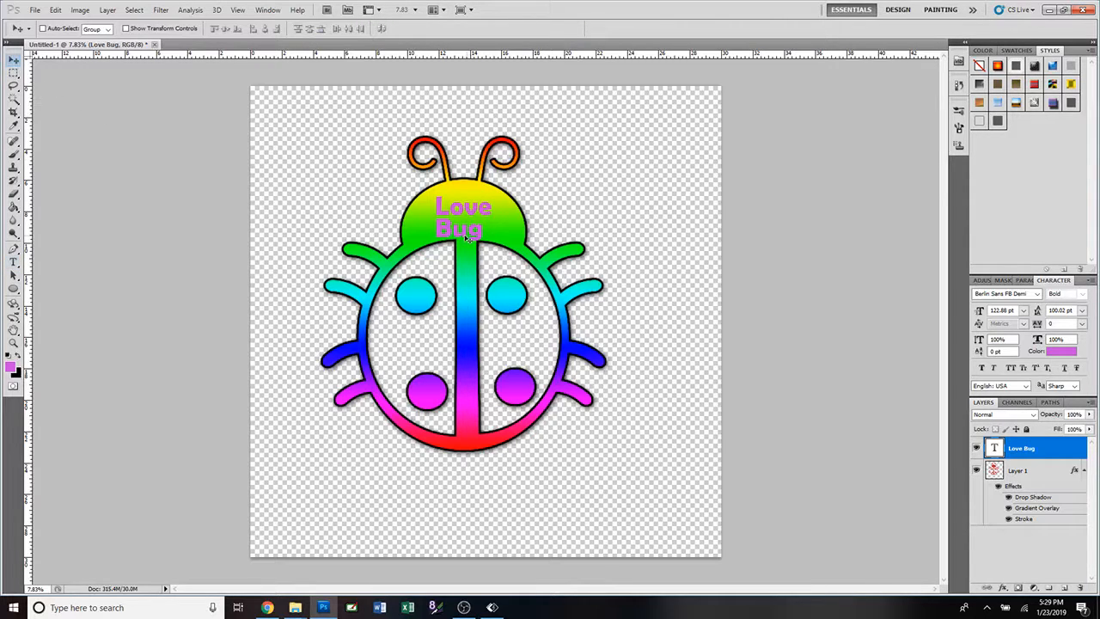
drag(467, 239, 475, 230)
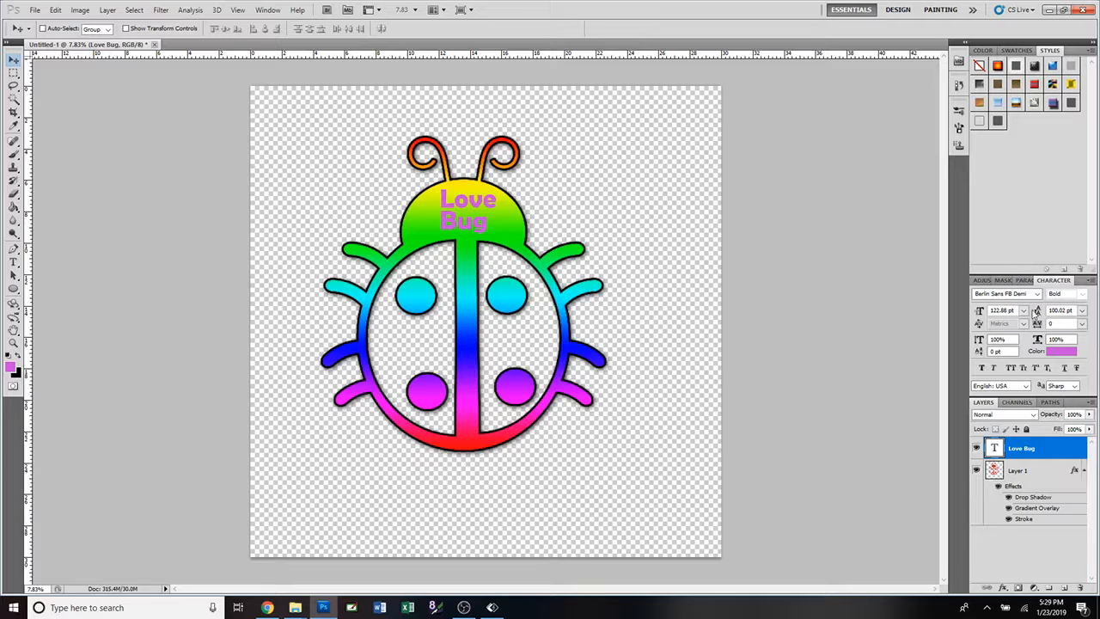
click(1025, 282)
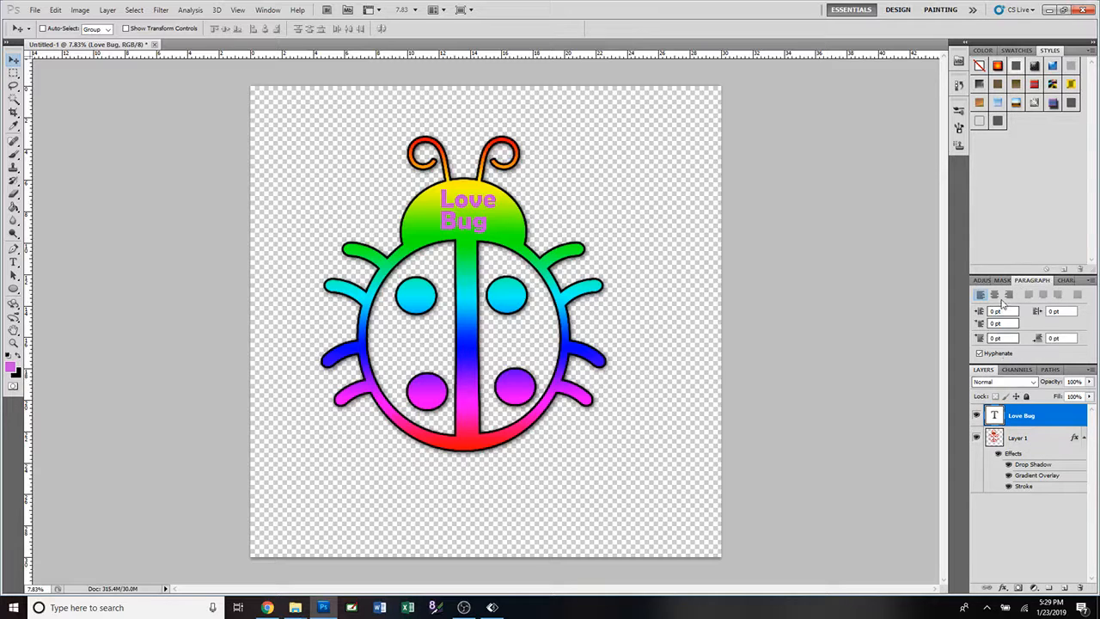
click(994, 295)
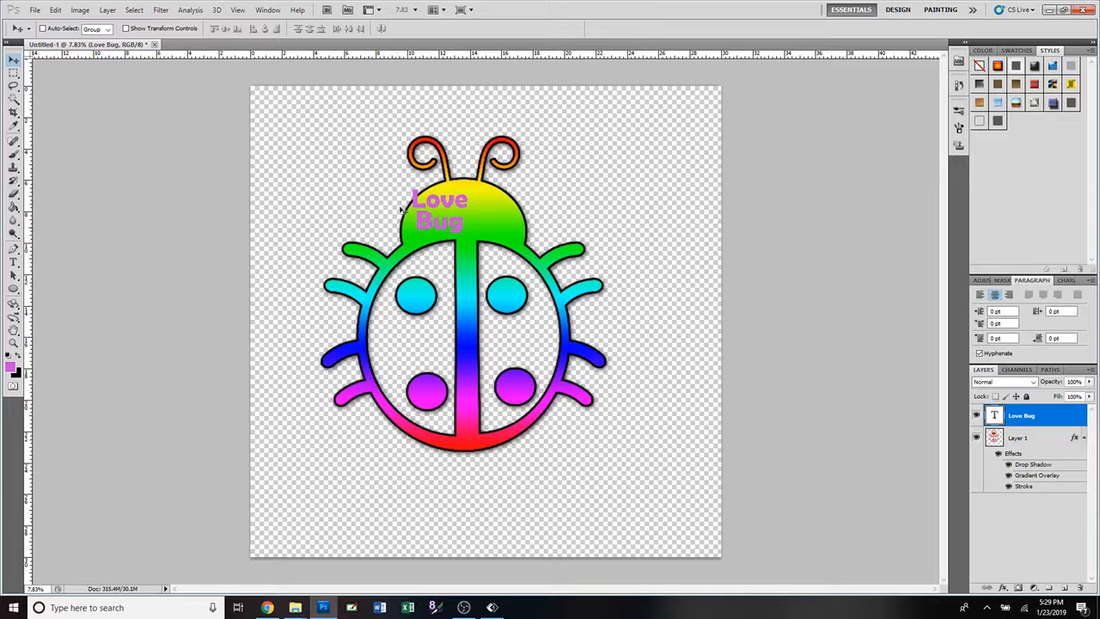
drag(421, 208, 441, 207)
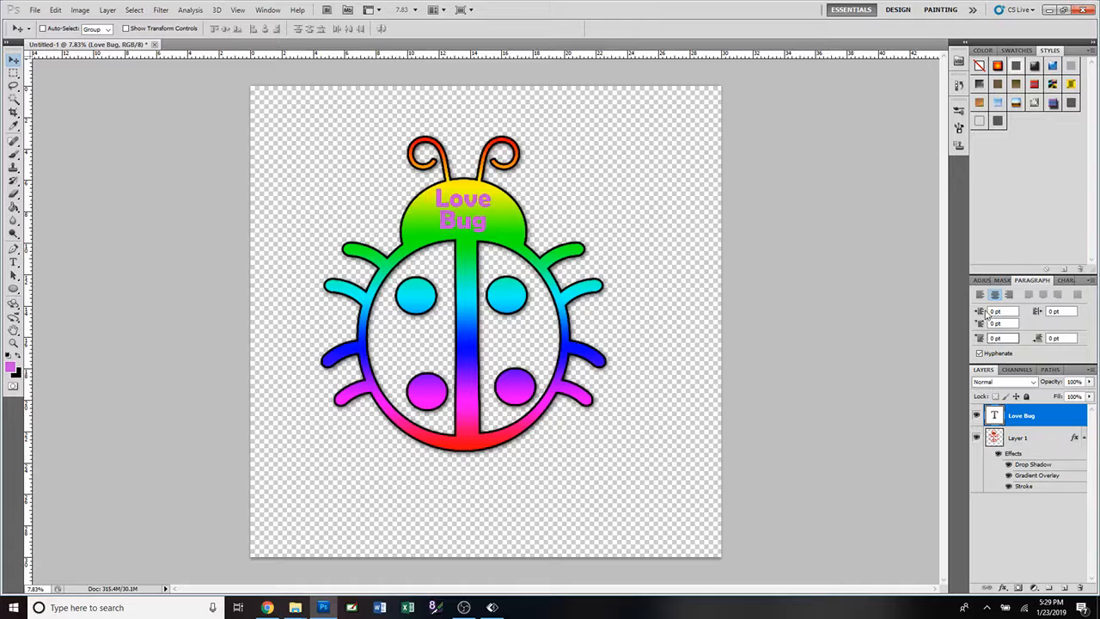
Try left and right alignment on the Love Bug text, restore center alignment and move it back to the middle of the head.
click(981, 296)
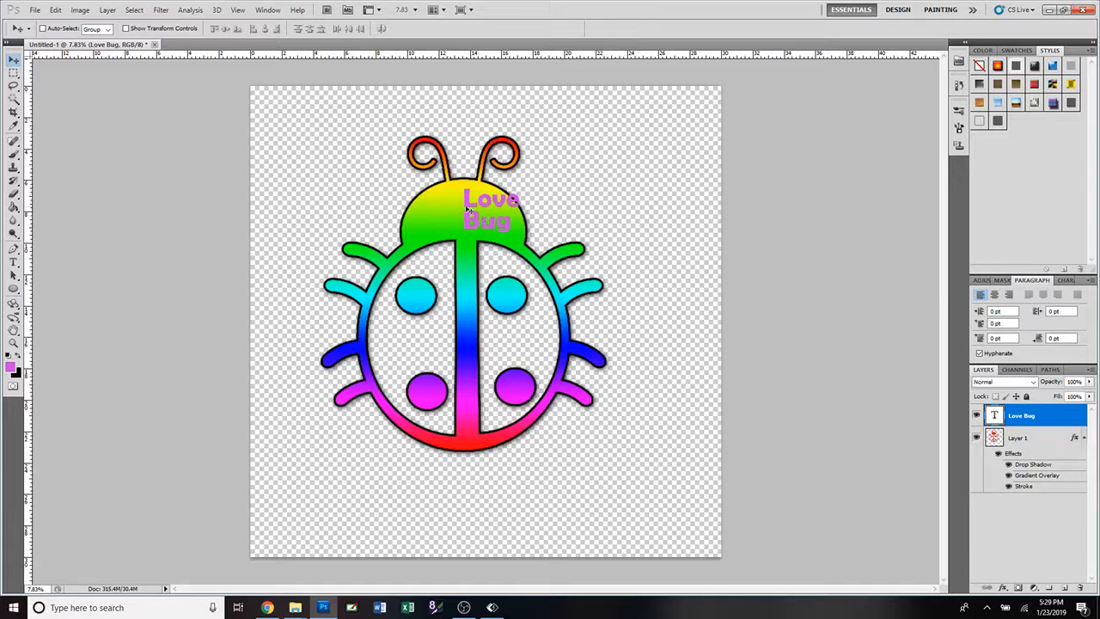
mouse_move(469, 210)
mouse_down()
mouse_move(464, 230)
mouse_move(444, 219)
mouse_move(458, 210)
mouse_up()
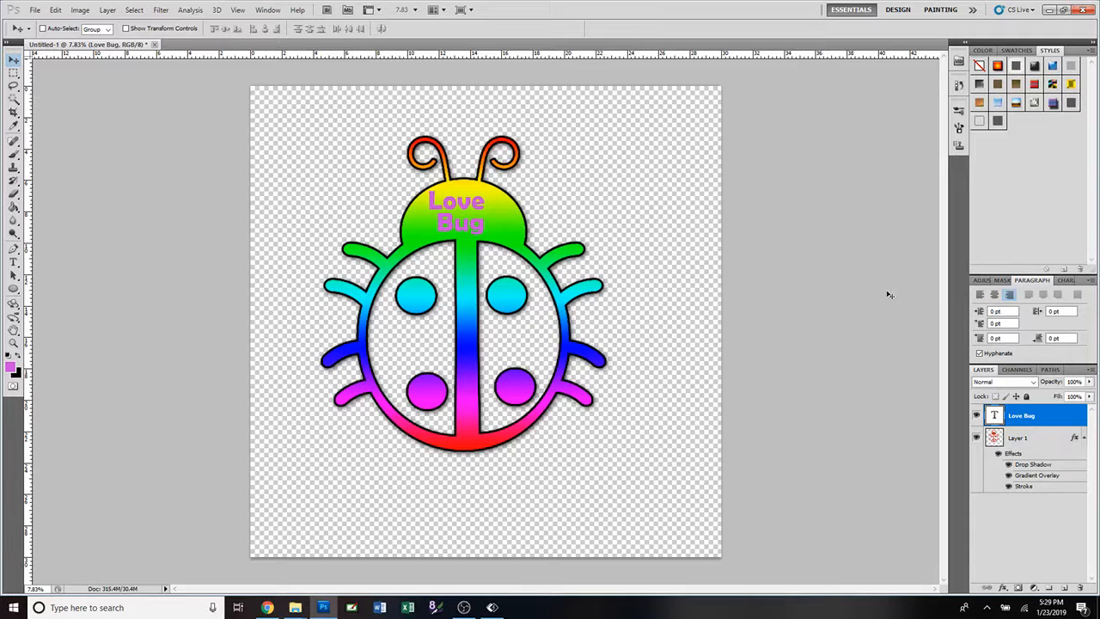
click(995, 295)
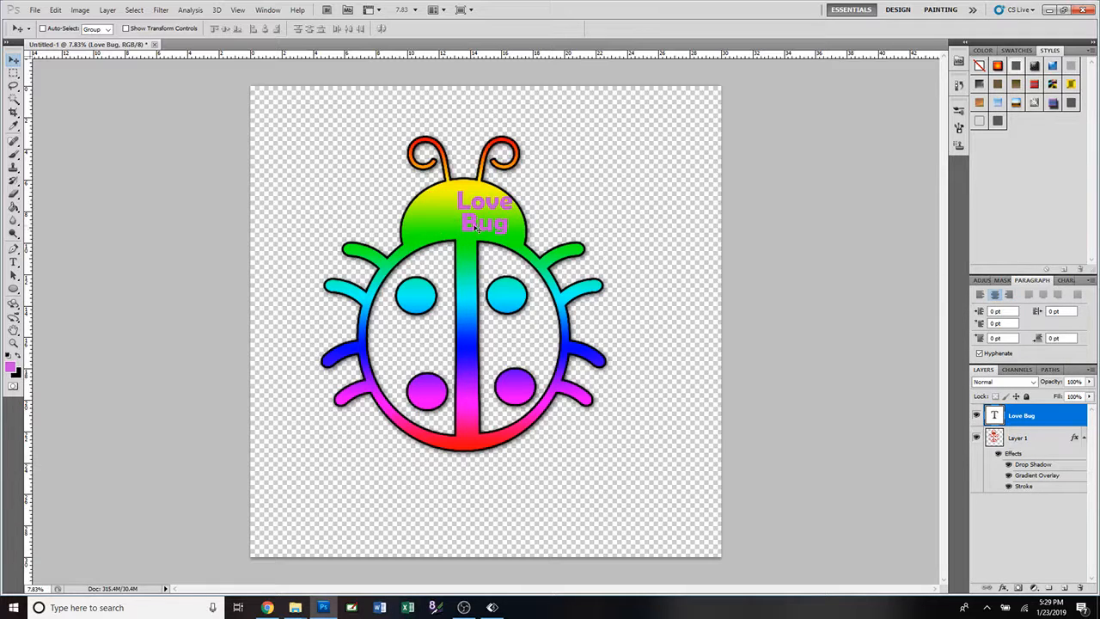
drag(476, 226, 456, 225)
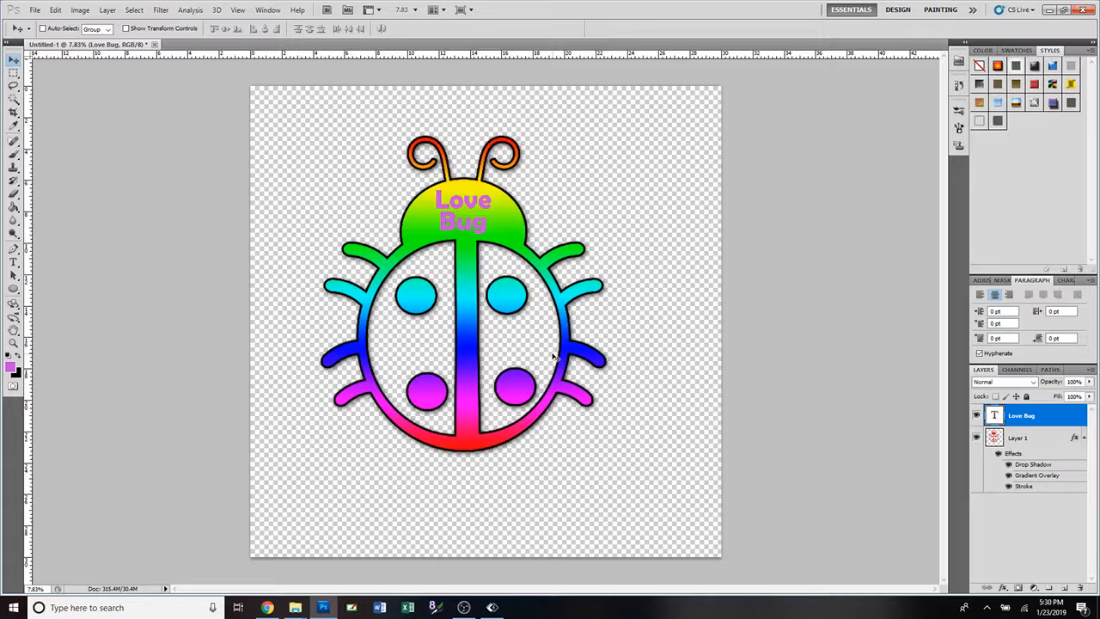
Hide the Love Bug text layer and the ladybug layer.
click(977, 416)
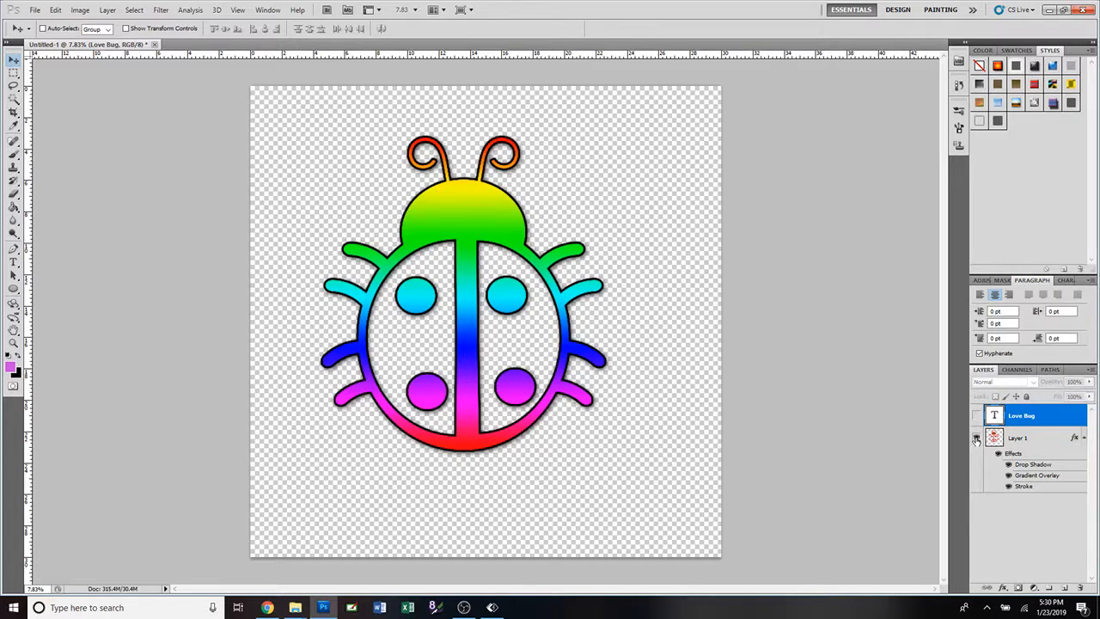
click(977, 438)
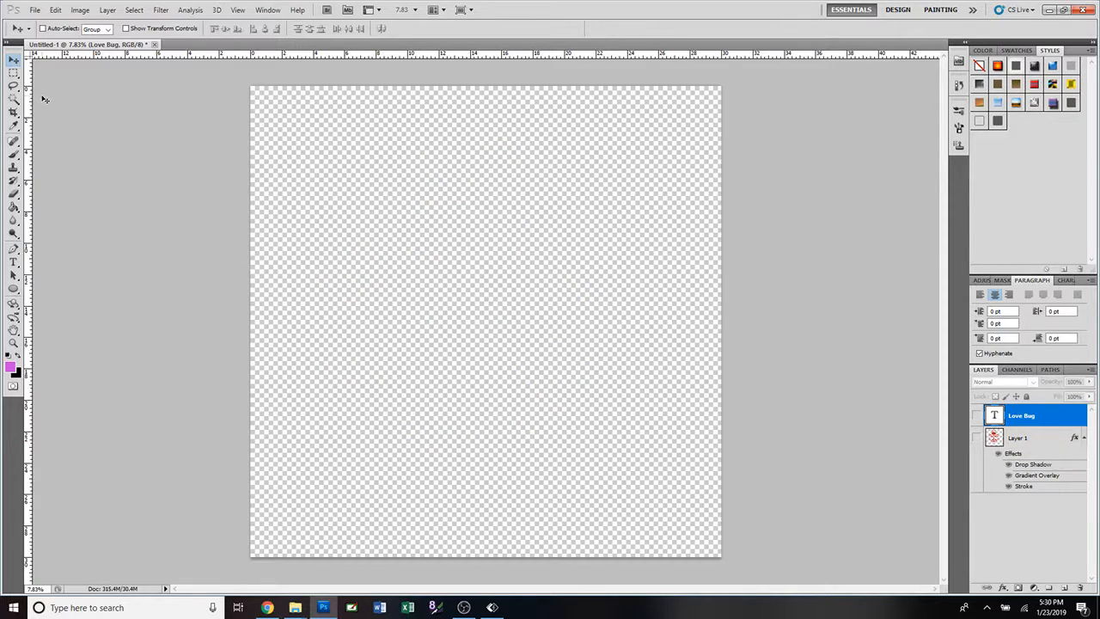
Replace the current brushes with the Special Effect Brushes set and choose its 45 px shaped brush.
click(14, 155)
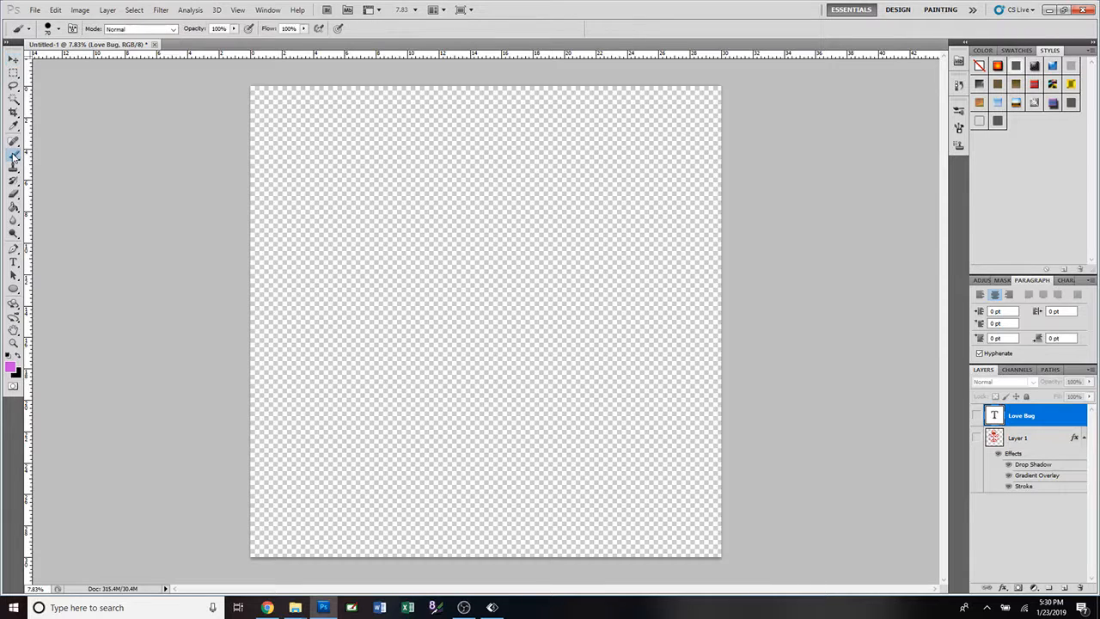
click(60, 30)
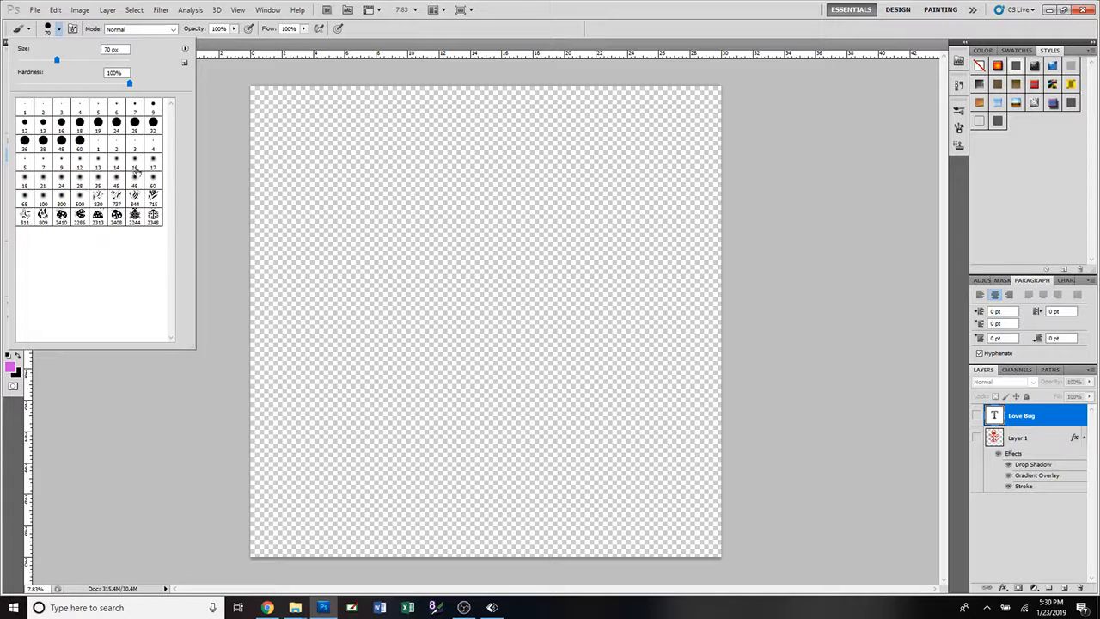
click(185, 51)
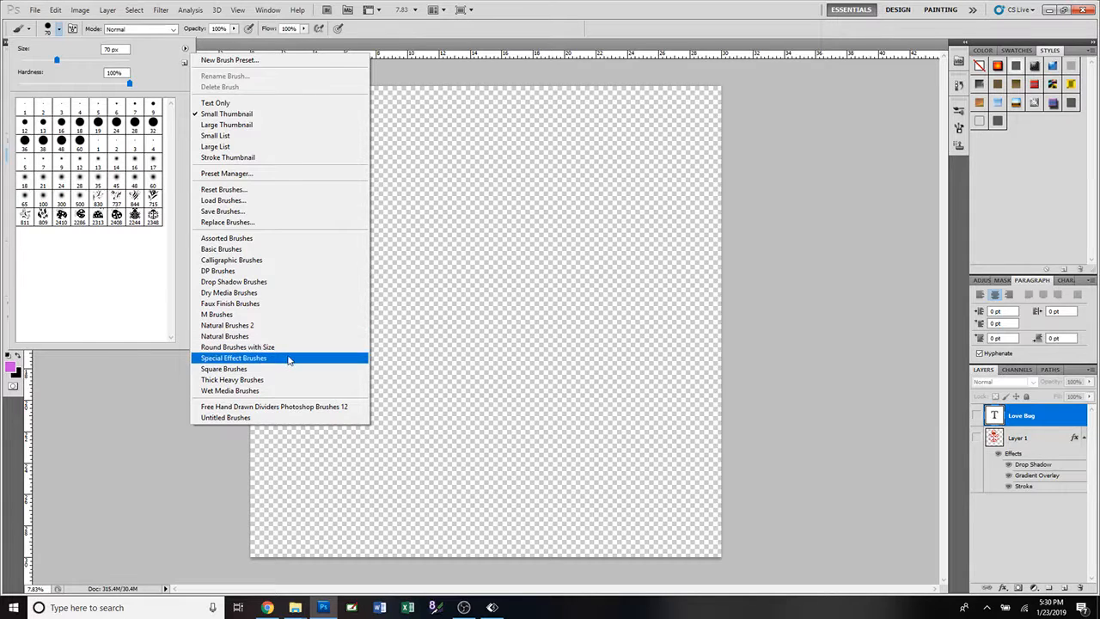
click(290, 360)
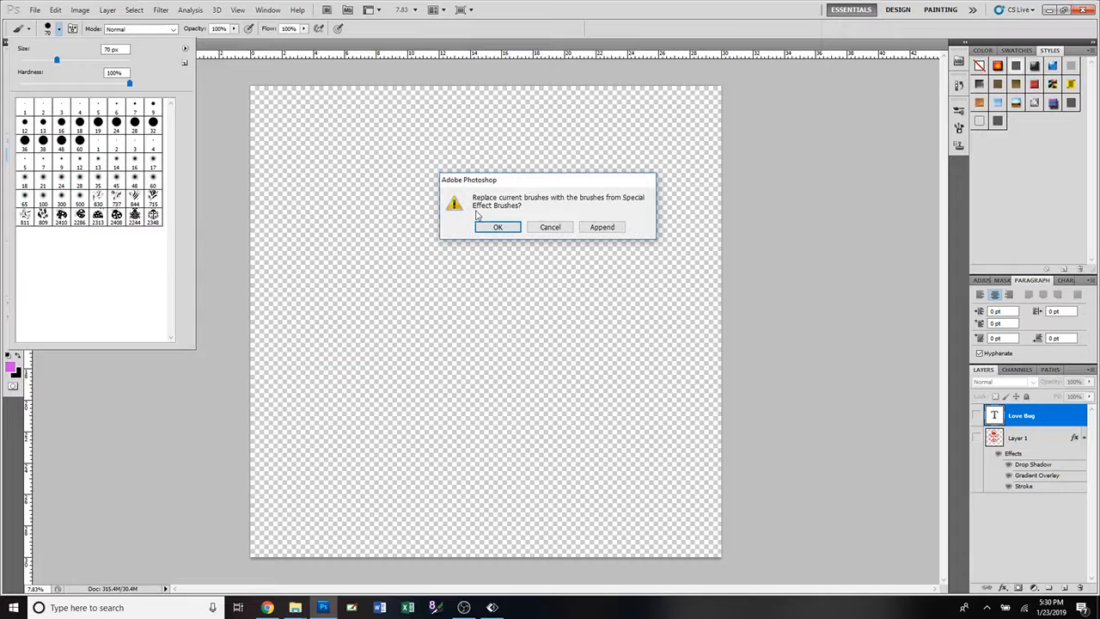
click(488, 228)
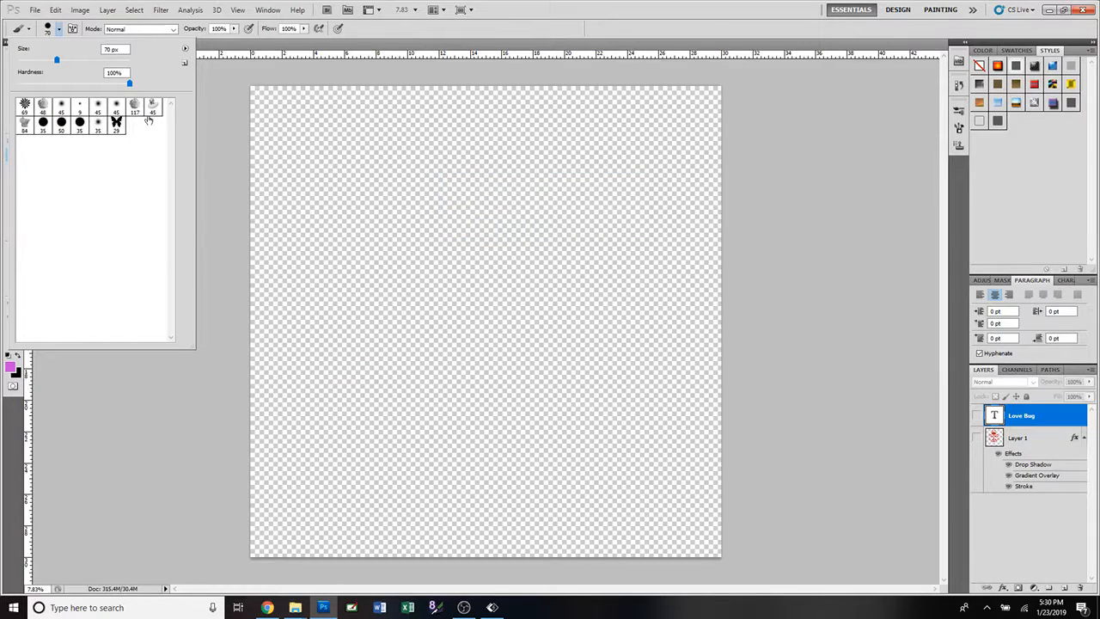
click(152, 108)
click(404, 46)
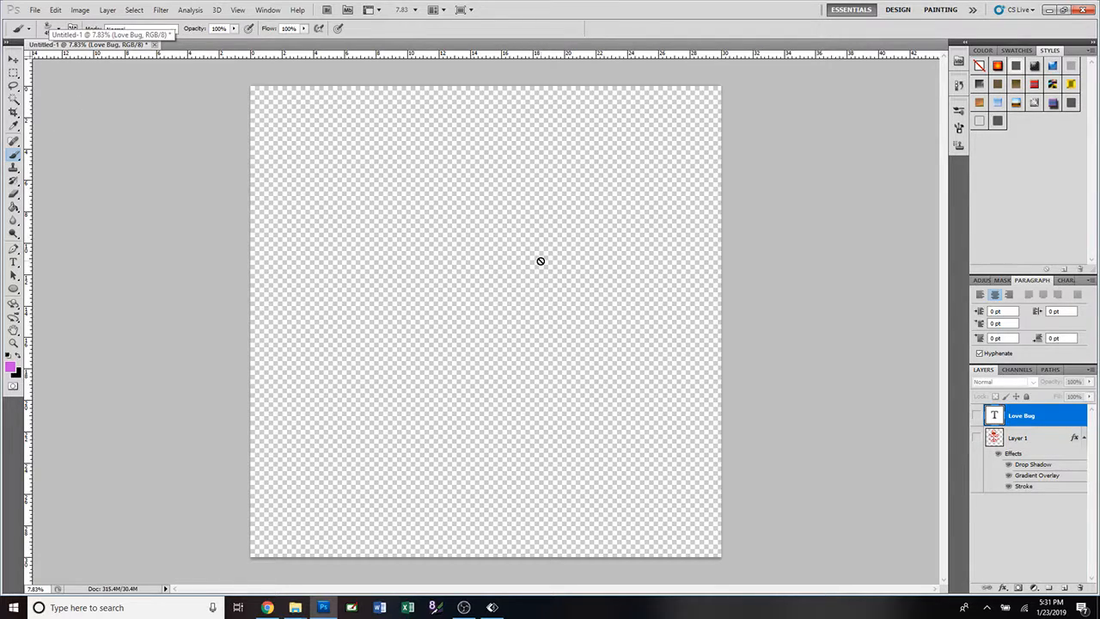
Check the ladybug layer's visibility, leave it hidden, and add a new blank layer named Layer 2 above the Love Bug text layer.
click(978, 438)
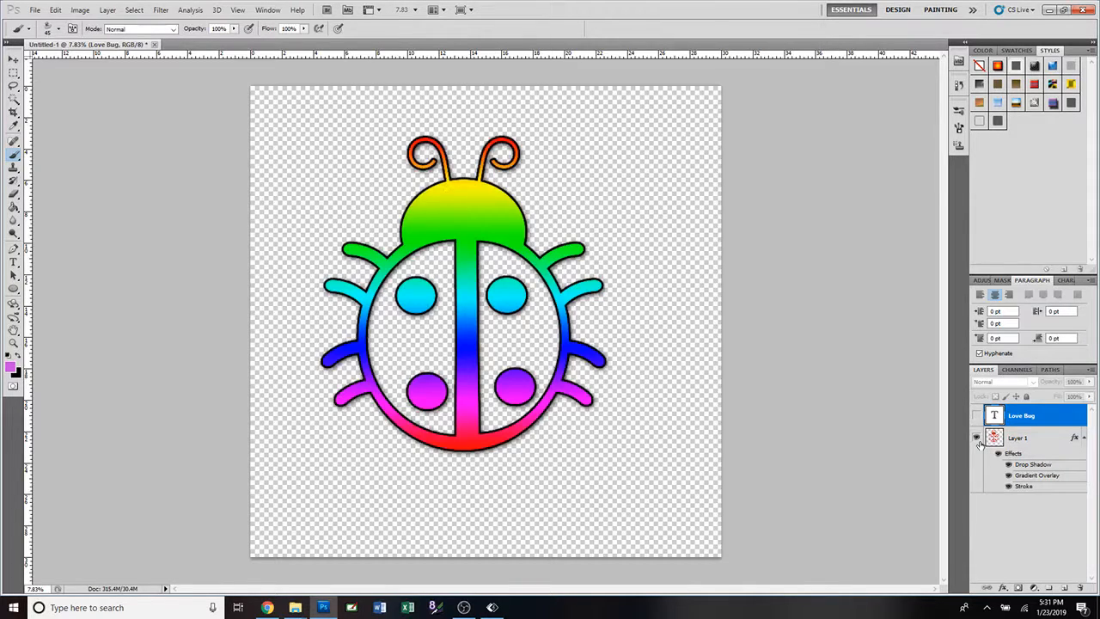
click(978, 438)
click(107, 11)
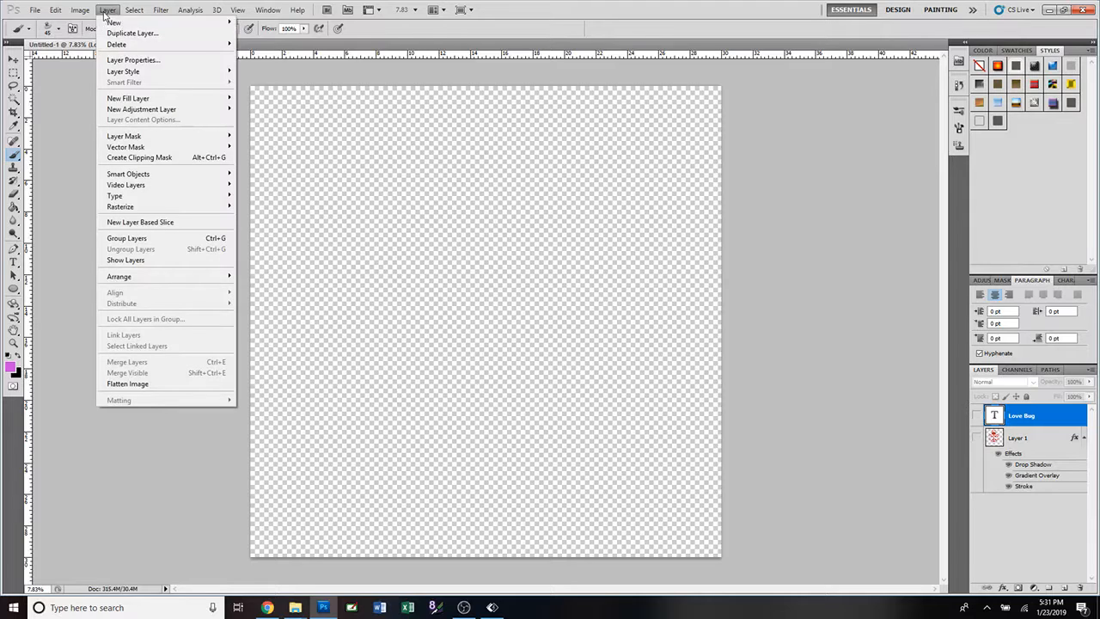
mouse_move(115, 23)
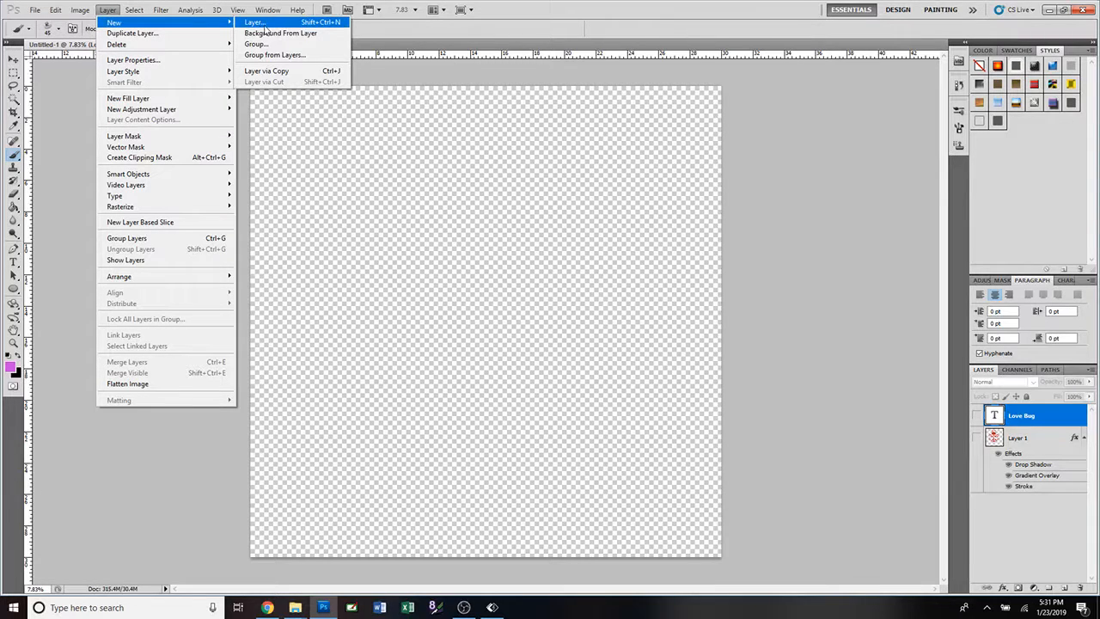
click(267, 26)
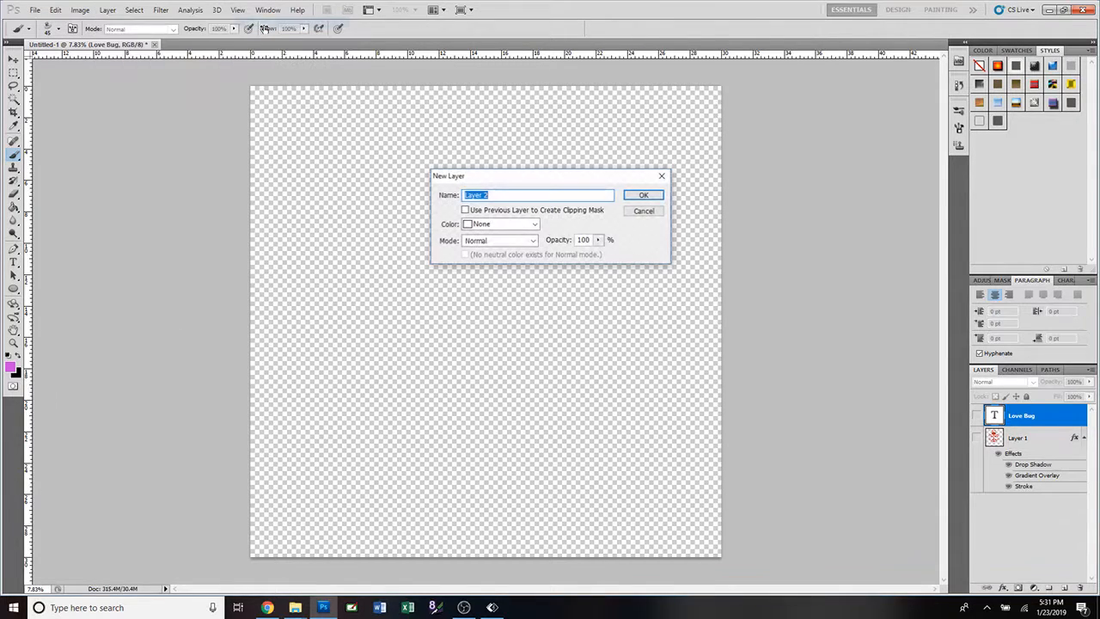
click(651, 193)
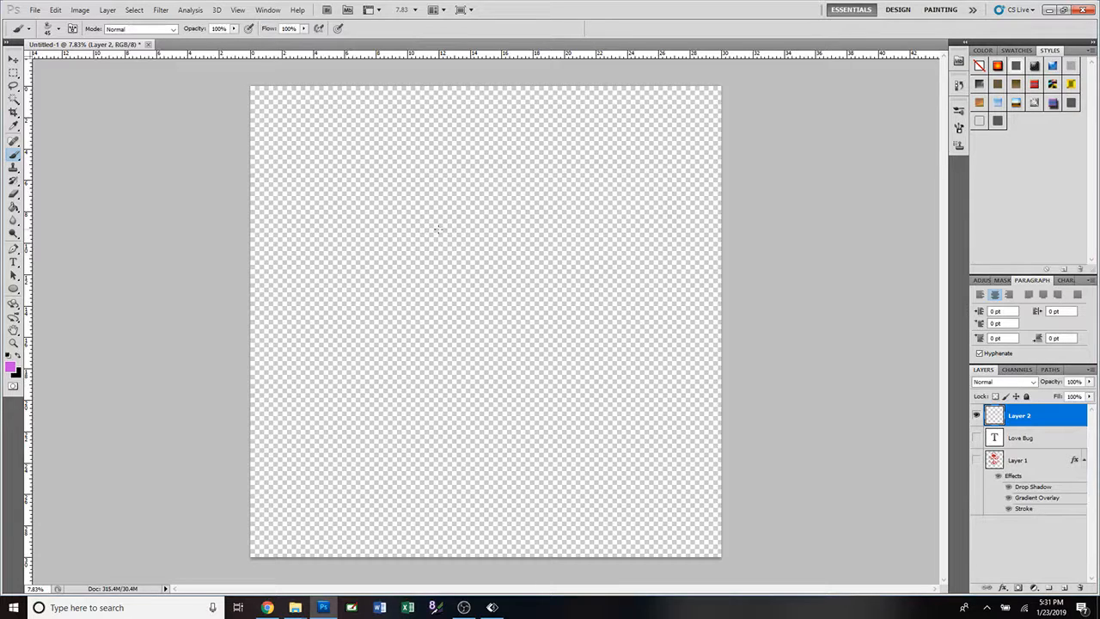
Stamp a duck with the brush enlarged to 2500 px on Layer 2 and move it near the middle of the canvas.
key(bracketright)
key(bracketright)
key(bracketright)
key(bracketright)
key(bracketright)
key(bracketright)
key(bracketright)
key(bracketright)
key(bracketright)
key(bracketright)
key(bracketright)
key(bracketright)
key(bracketright)
key(bracketright)
key(bracketright)
key(bracketright)
key(bracketright)
key(bracketright)
key(bracketright)
key(bracketright)
key(bracketright)
key(bracketright)
key(bracketright)
key(bracketright)
key(bracketright)
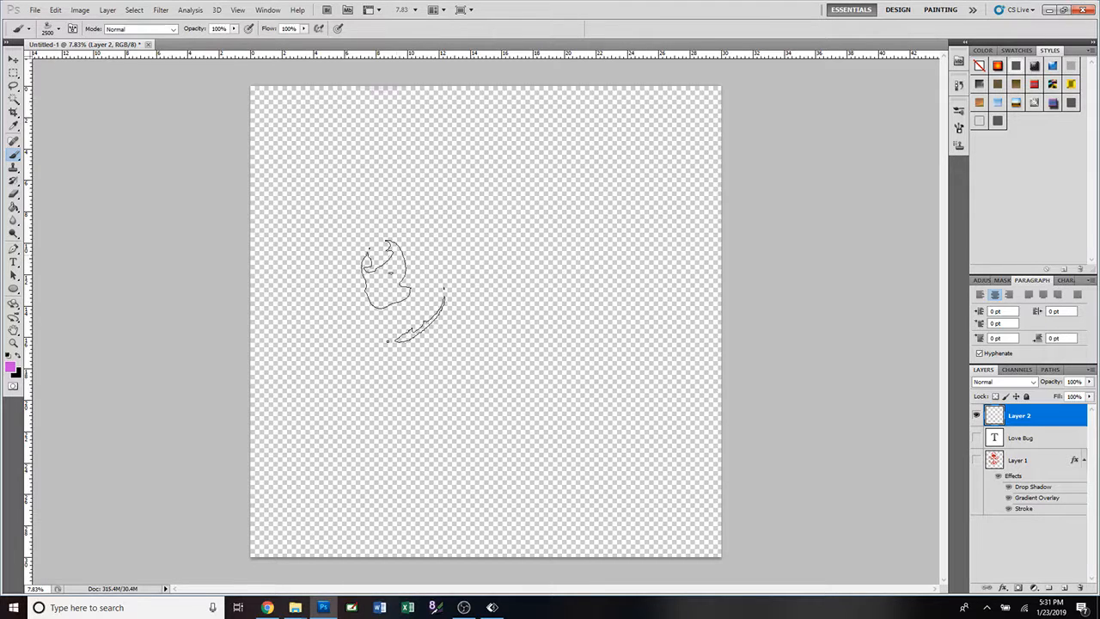
click(606, 139)
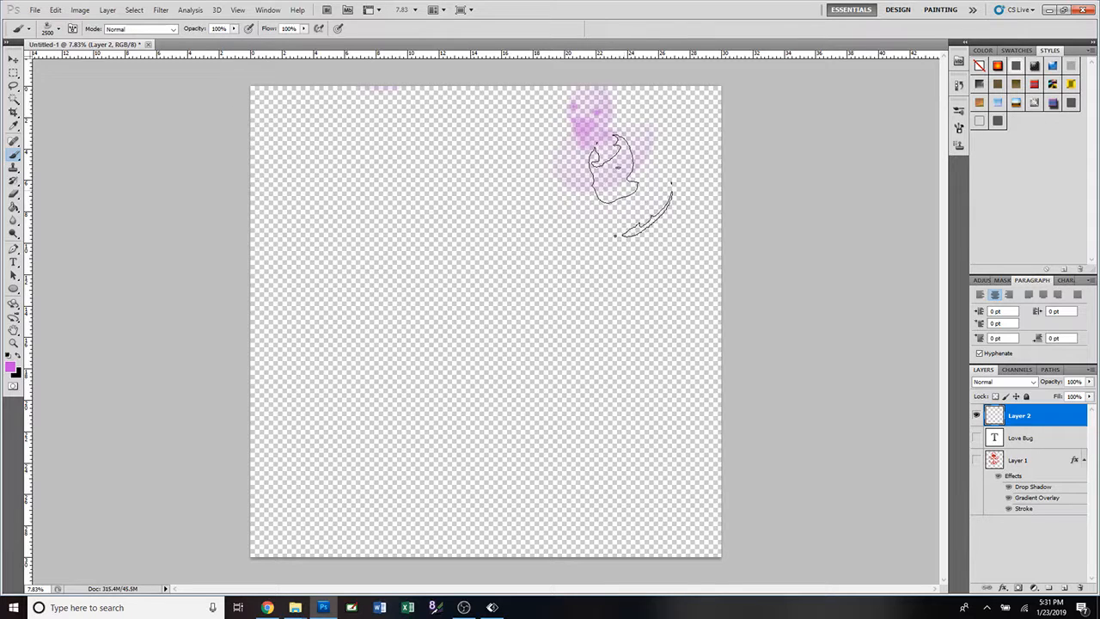
click(15, 62)
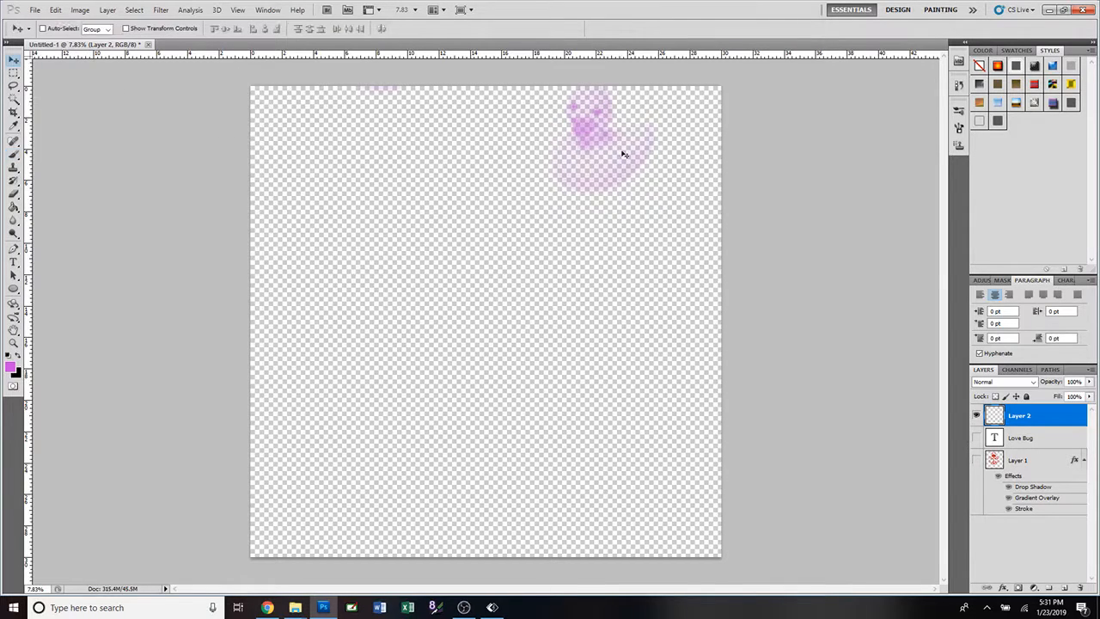
drag(621, 153, 535, 271)
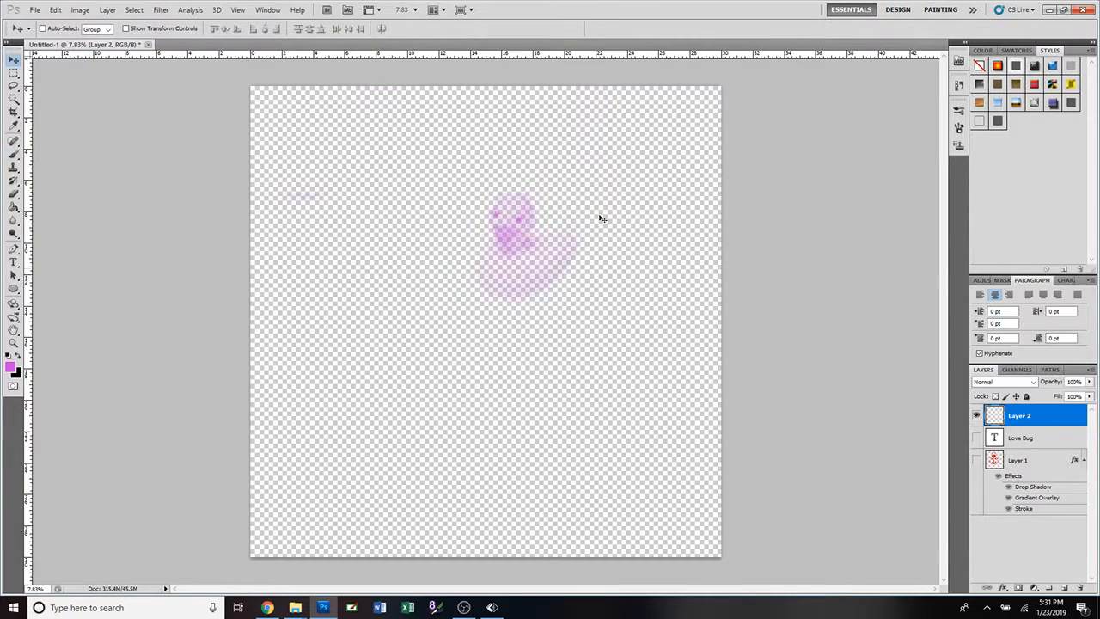
Switch to the butterfly brush at 2500 px and stamp one butterfly on Layer 2, below the duck.
click(14, 155)
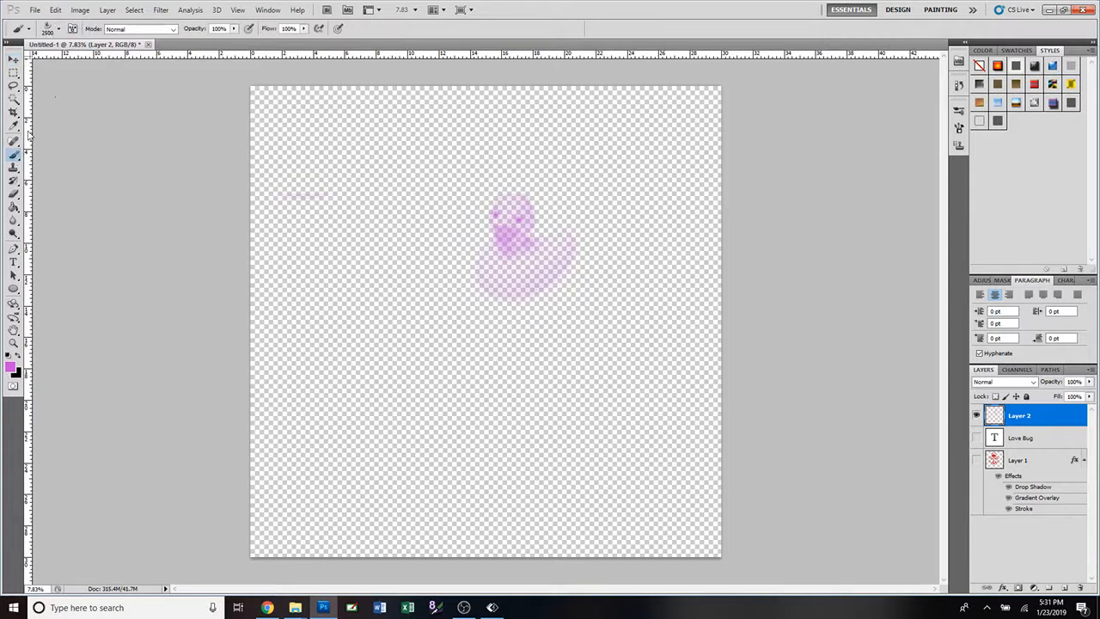
click(59, 30)
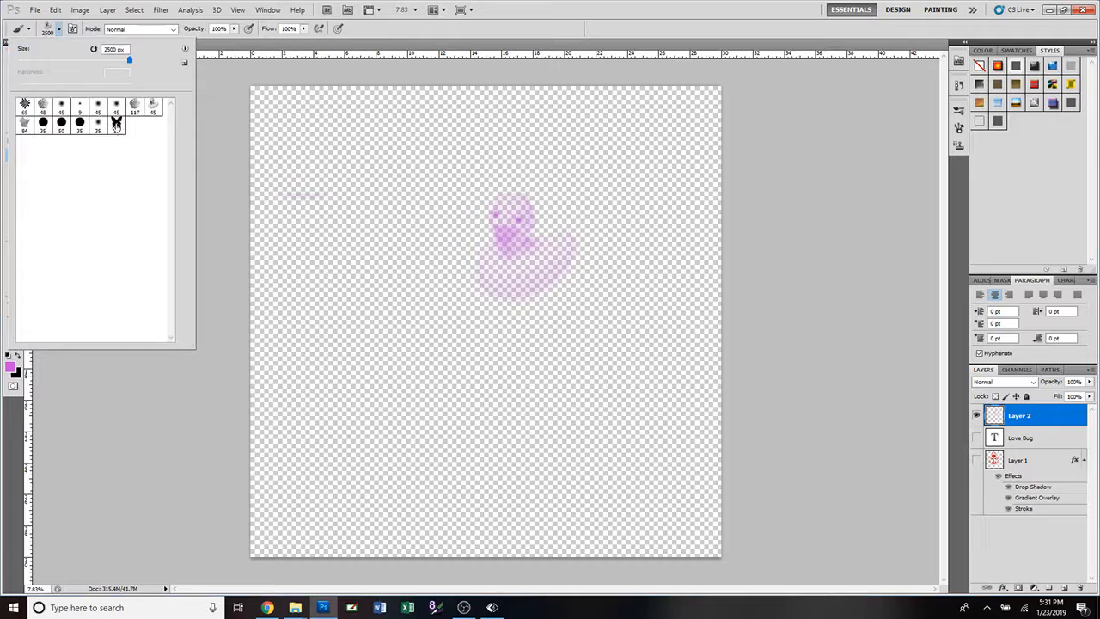
click(117, 123)
click(418, 220)
key(bracketright)
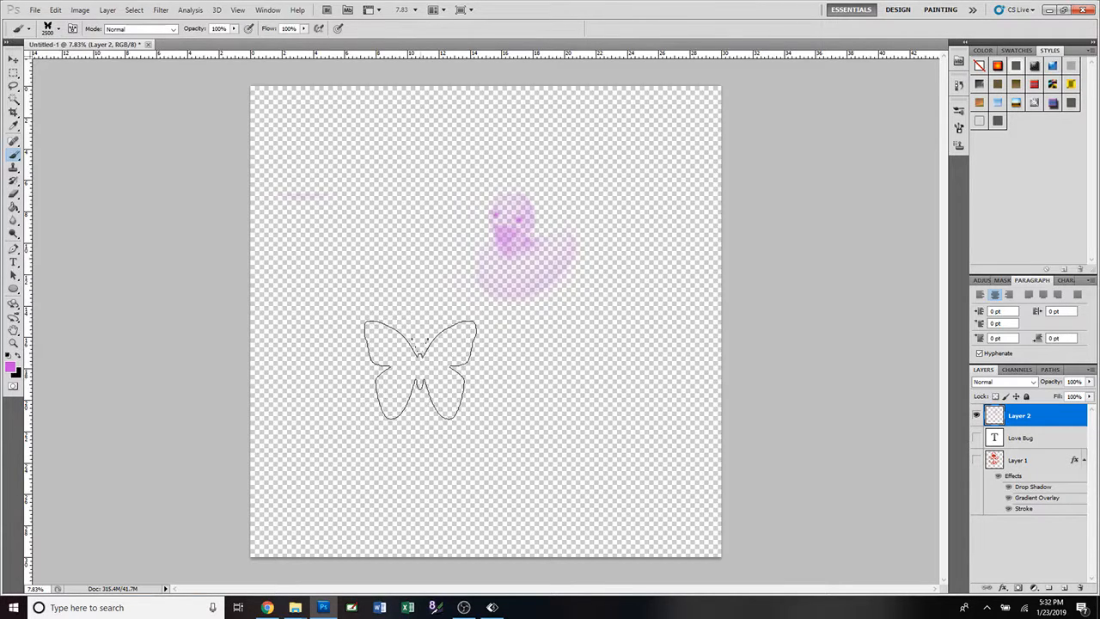
click(397, 400)
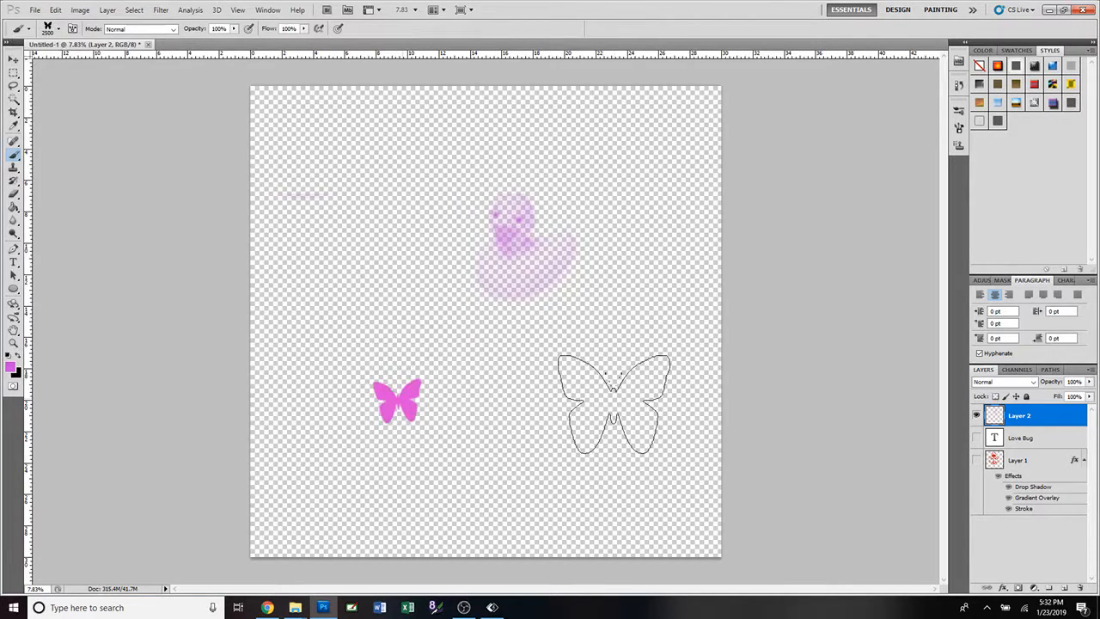
Scale the duck and butterfly on Layer 2 proportionally to about 138% and shift them up within the canvas.
click(13, 60)
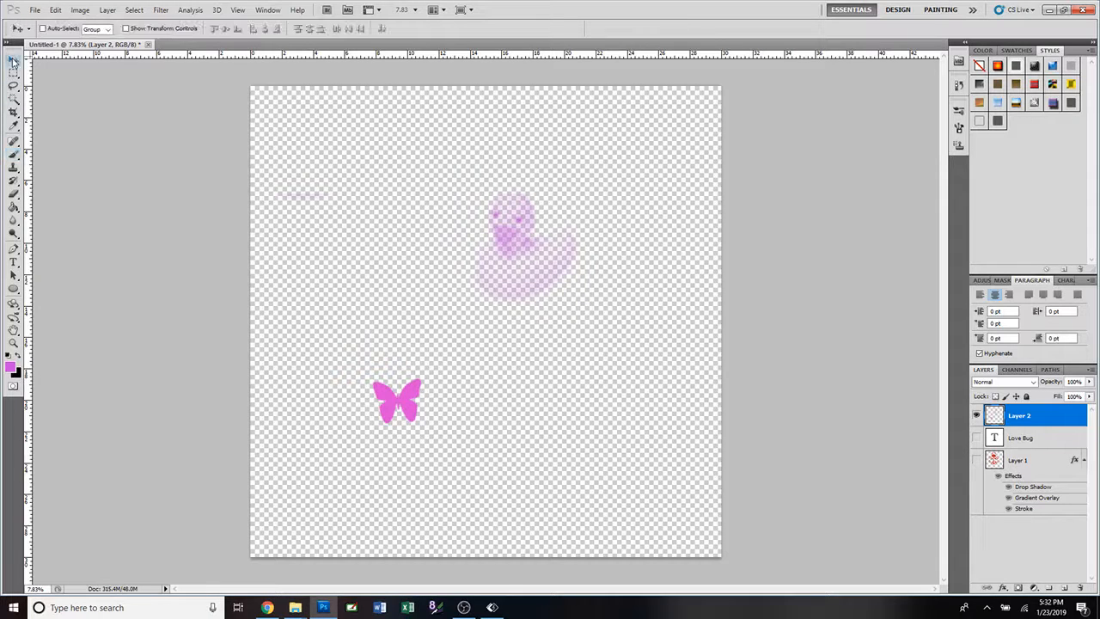
key(ctrl+t)
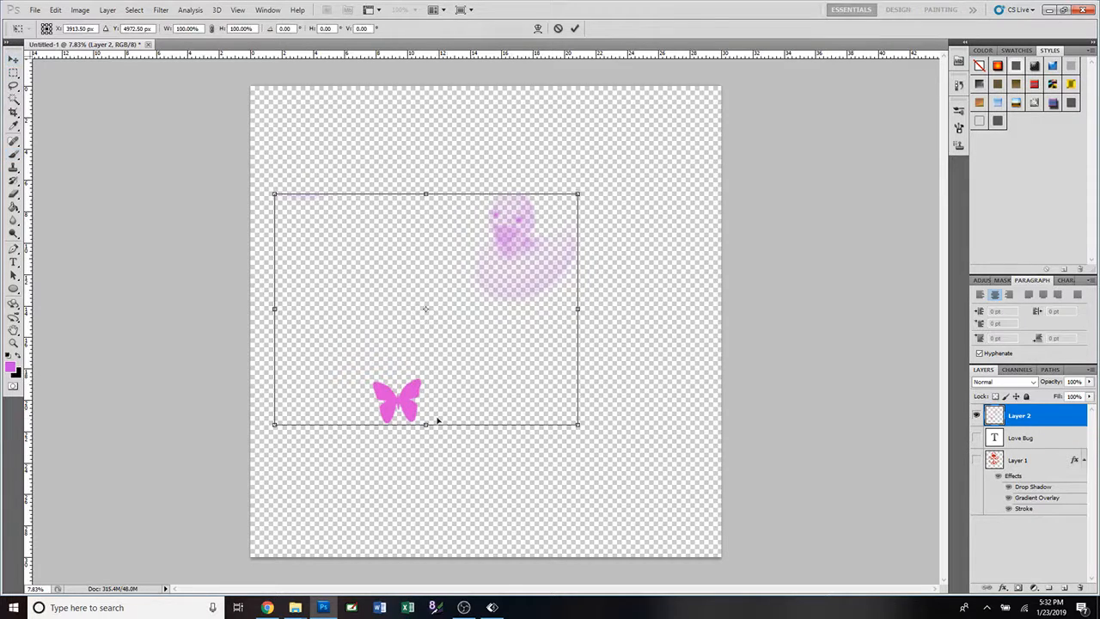
drag(576, 424, 687, 510)
drag(604, 459, 593, 384)
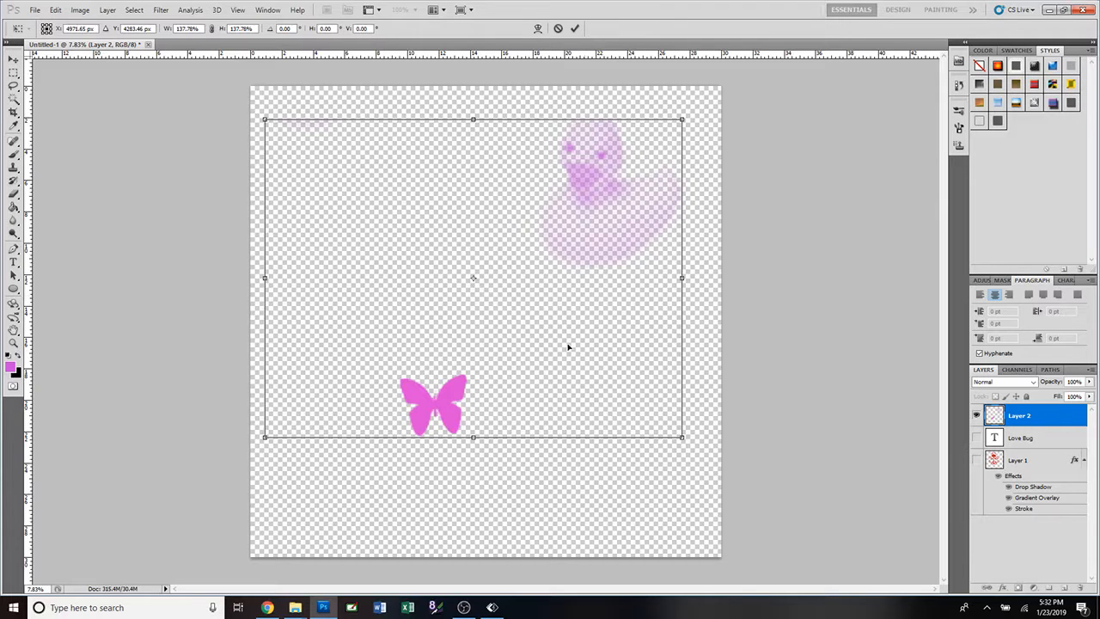
drag(568, 347, 570, 347)
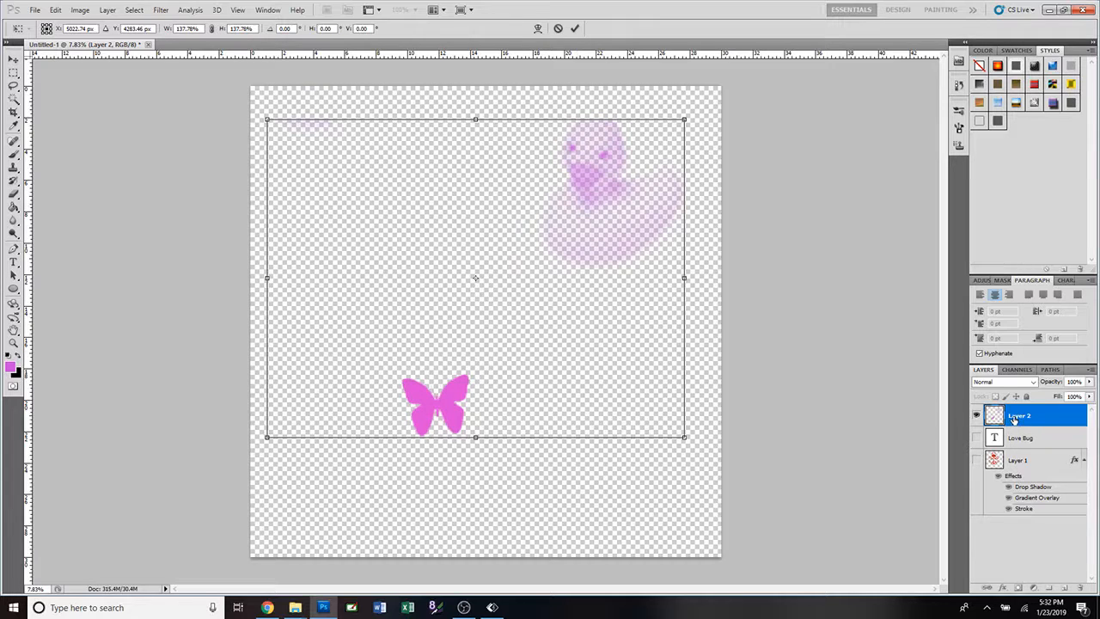
click(575, 28)
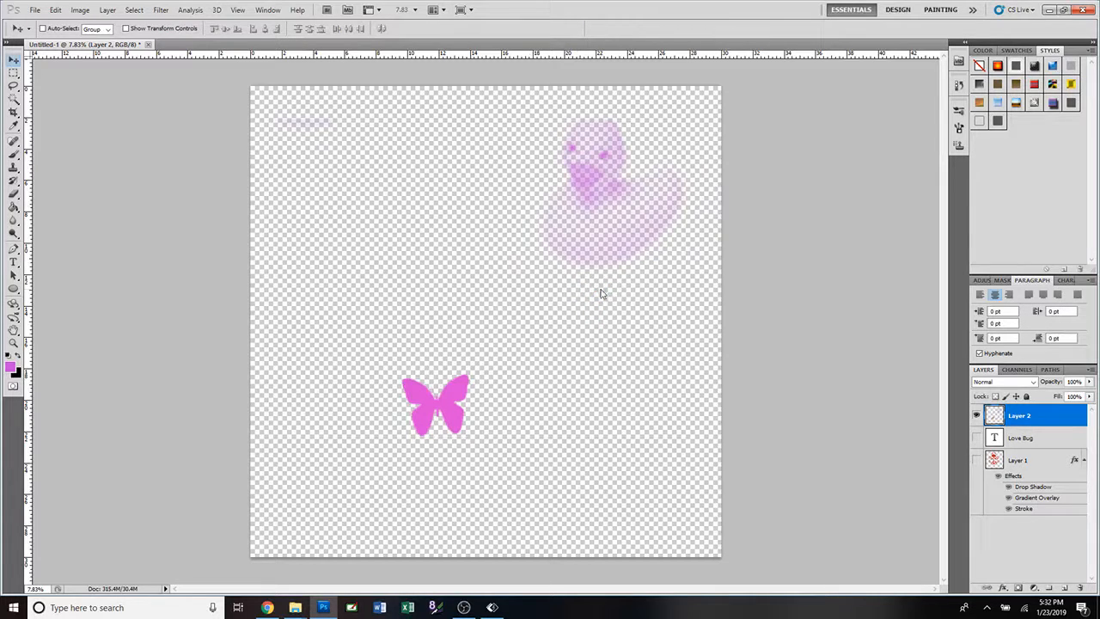
Add a new layer named Butterfly above Layer 2.
click(108, 11)
mouse_move(109, 22)
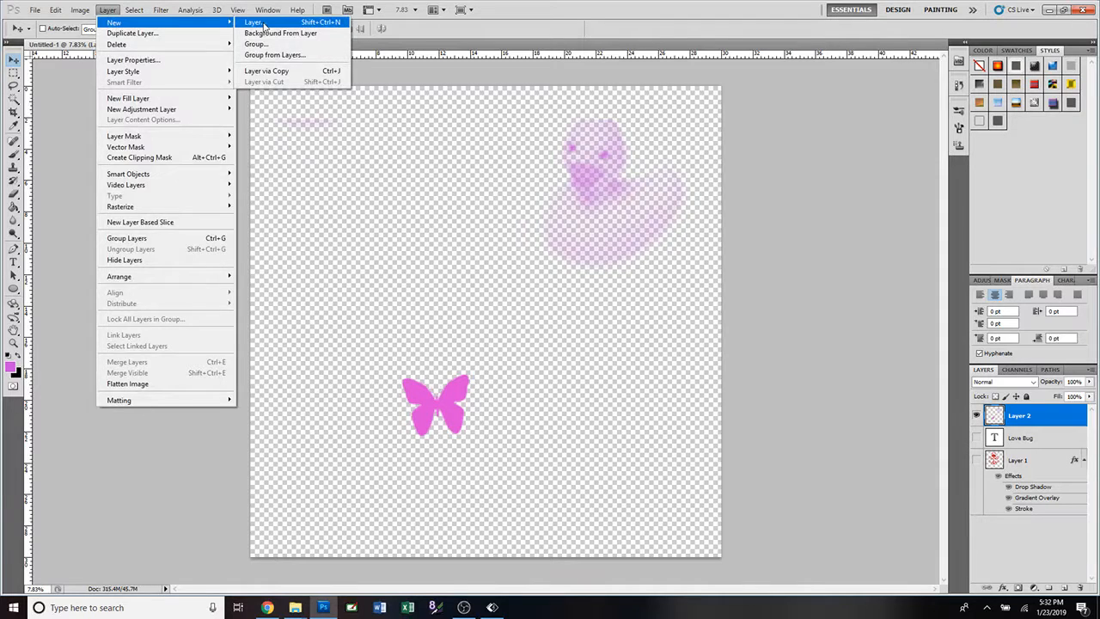
click(261, 23)
text(Butte)
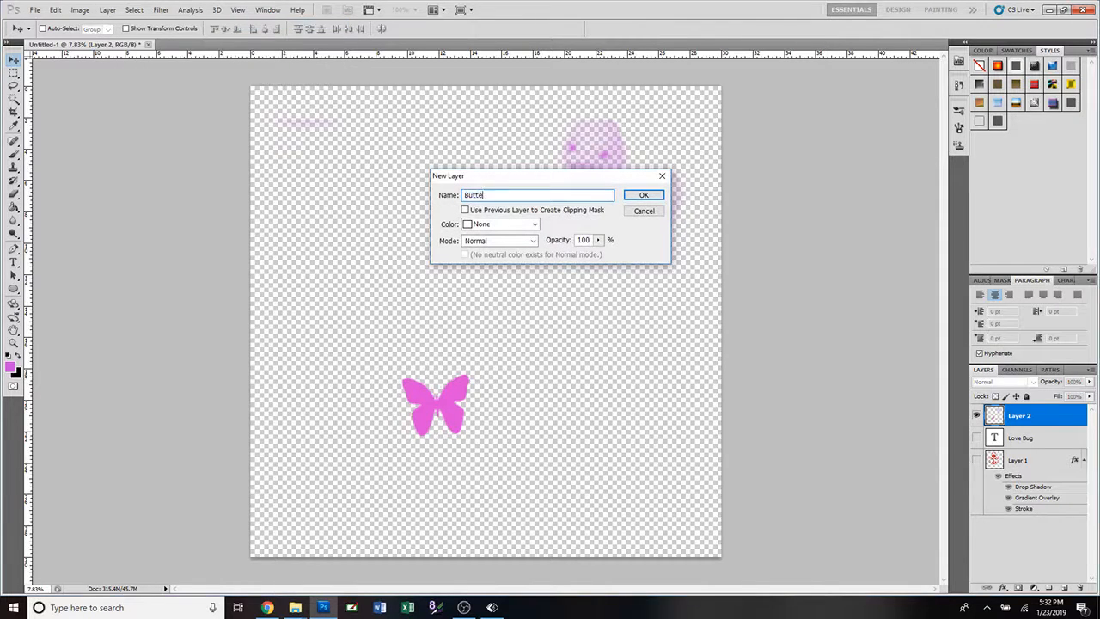
text(rfly)
key(Return)
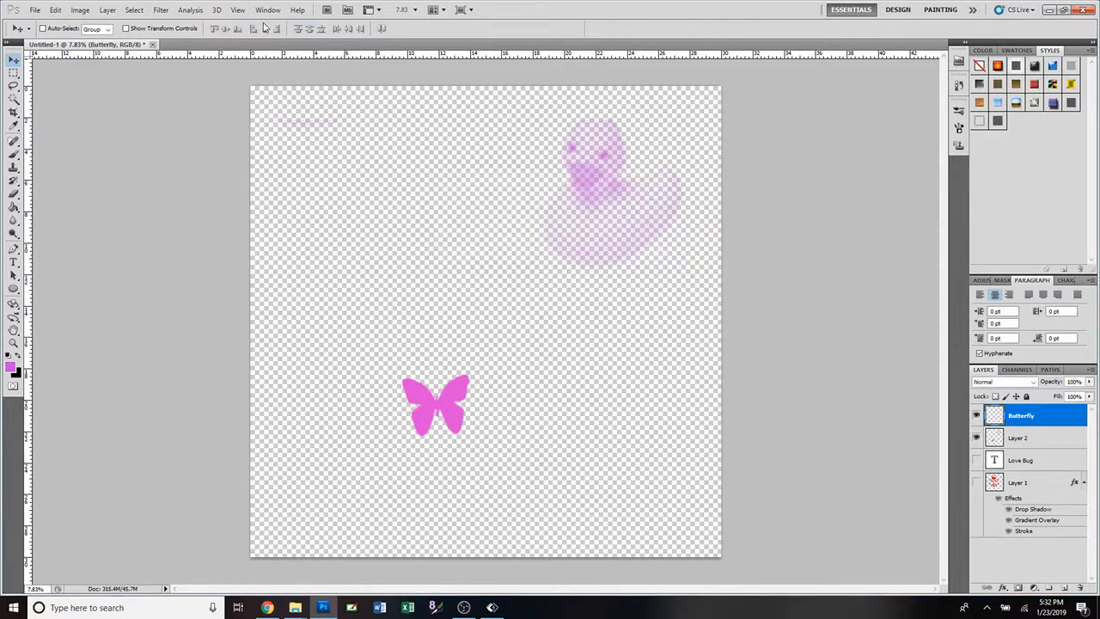
Stamp a butterfly with the 2500 px brush on the Butterfly layer and move it to the canvas's lower right area.
click(13, 154)
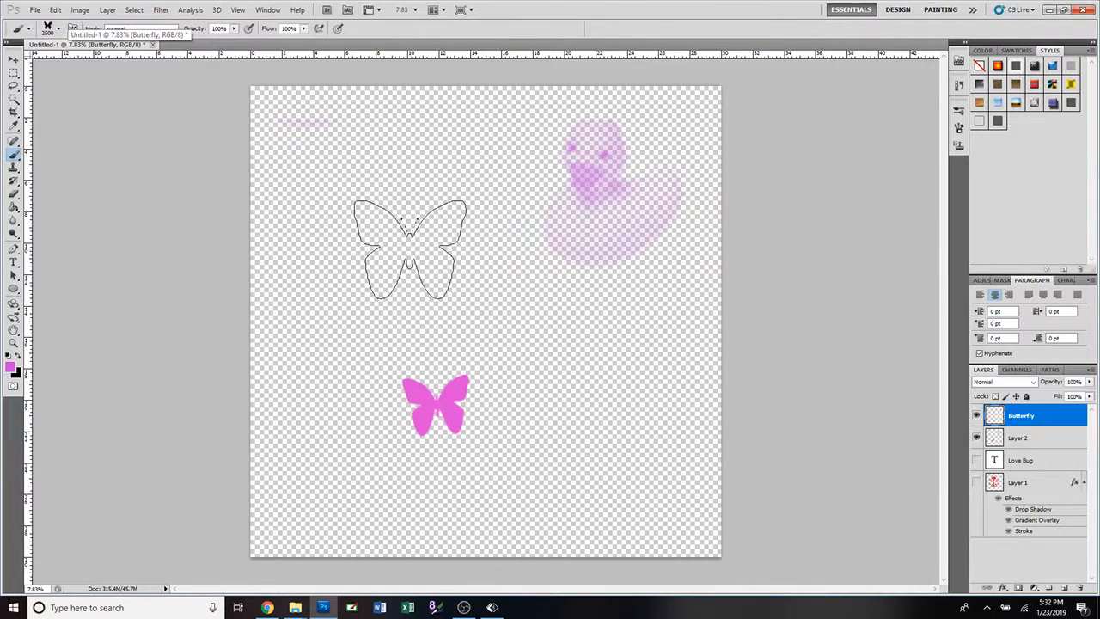
click(404, 248)
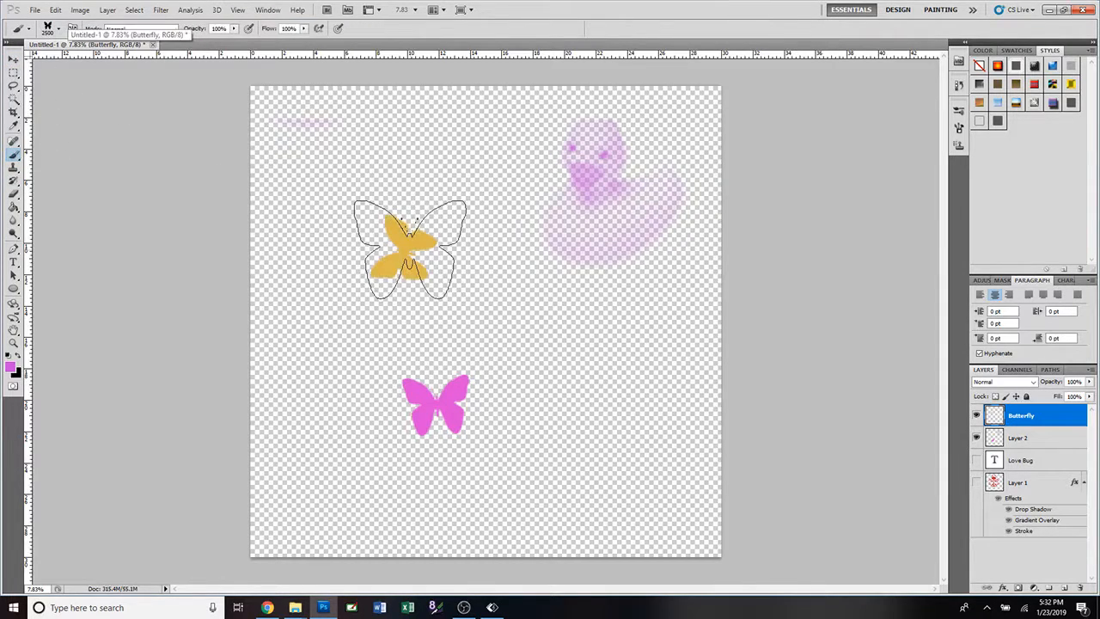
click(13, 60)
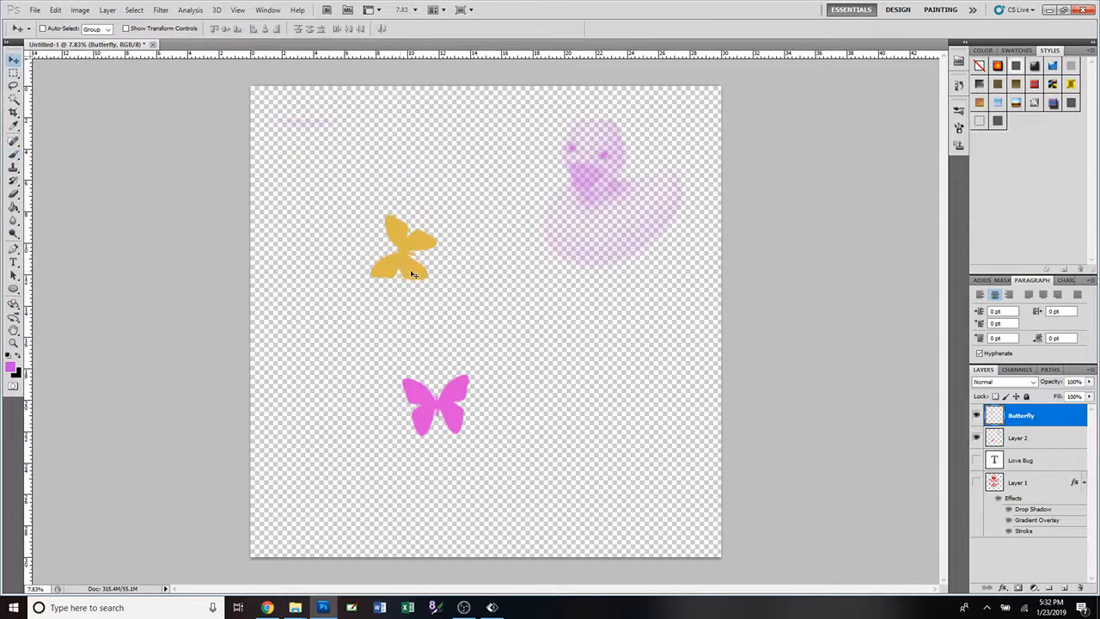
drag(411, 274, 638, 440)
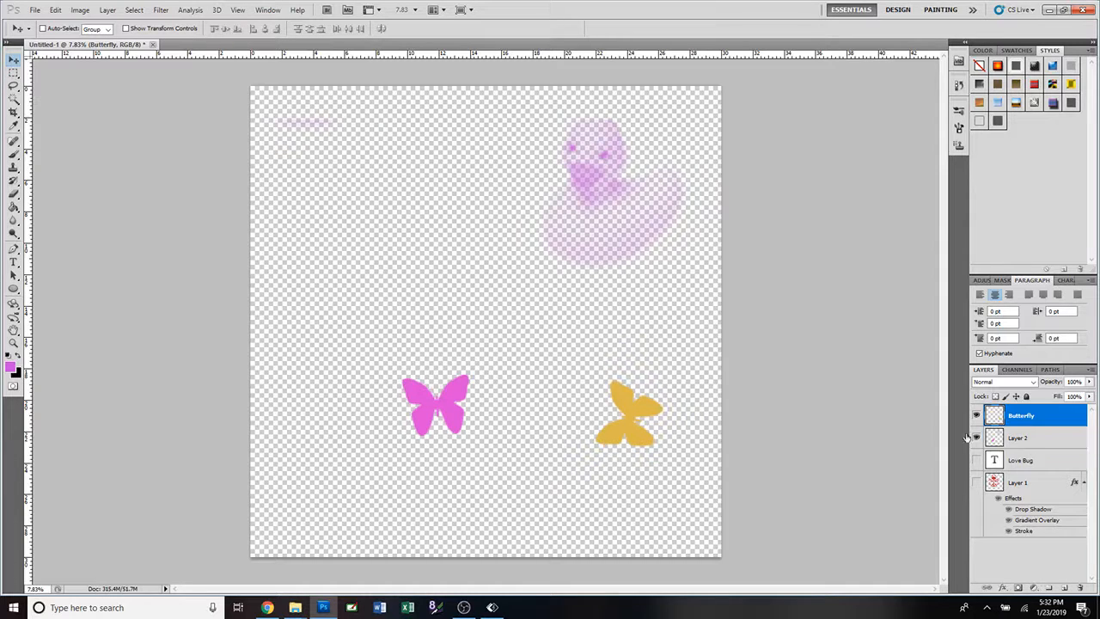
Shift the artwork on Layer 2 slightly to the left and hide that layer.
click(1029, 446)
drag(461, 422, 431, 431)
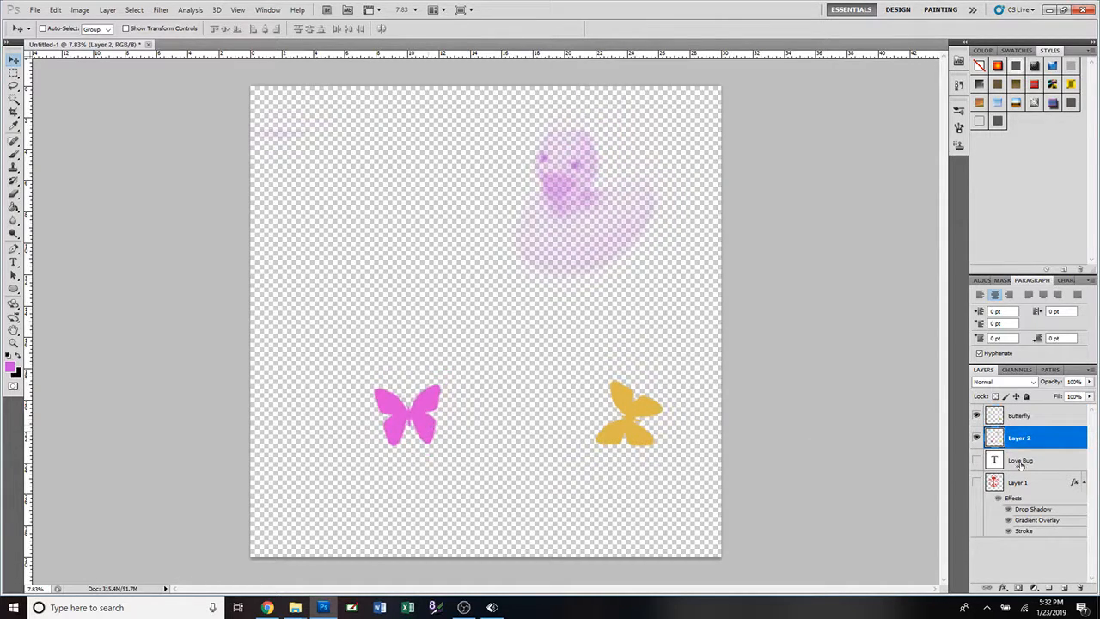
click(978, 439)
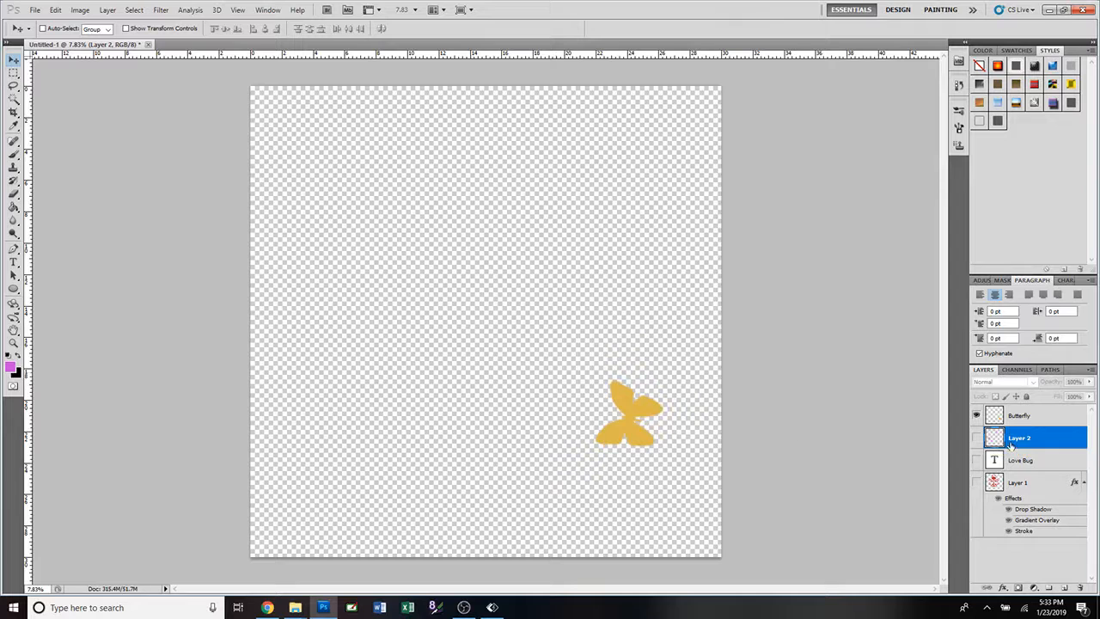
Enlarge the butterfly on the Butterfly layer to about 254%, rotated about 57°, and place it slightly below the canvas center.
click(1025, 419)
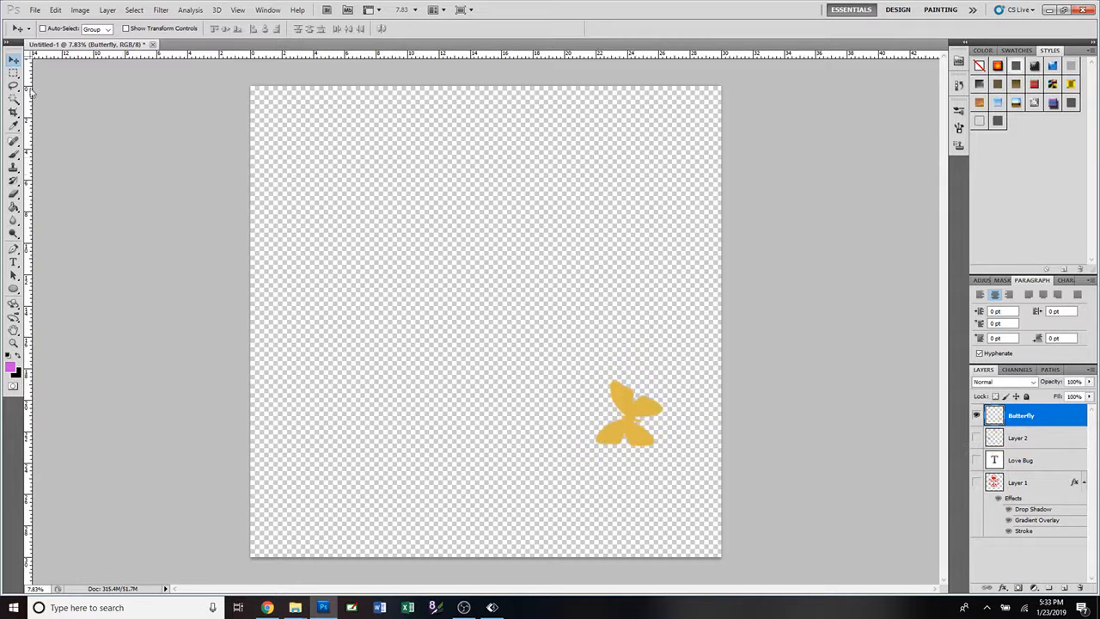
drag(627, 439, 488, 310)
key(ctrl+t)
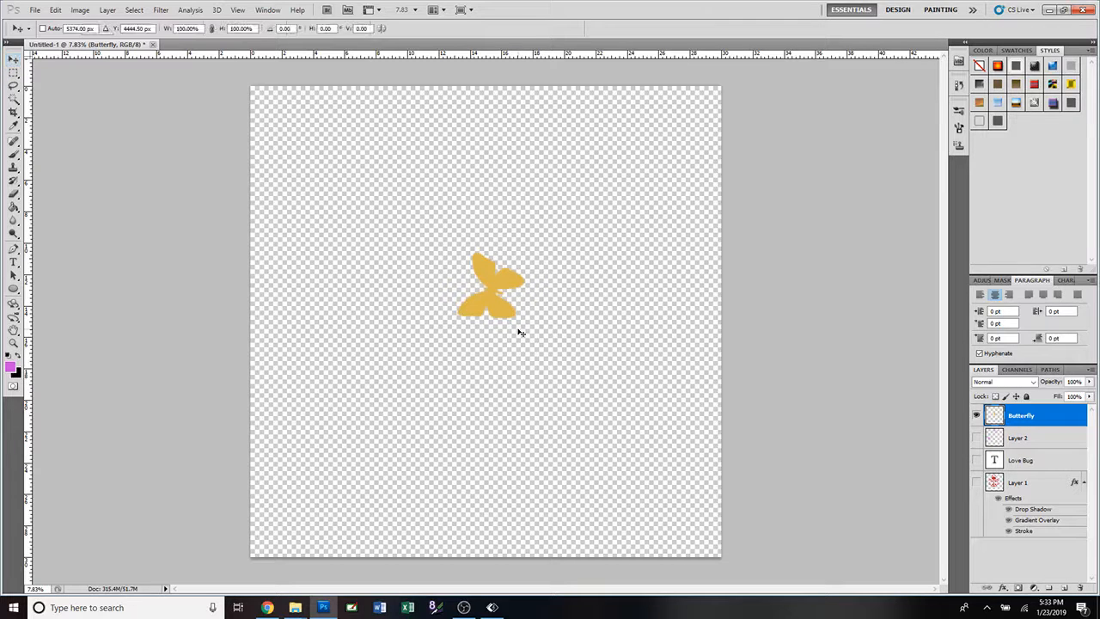
drag(525, 318, 633, 424)
drag(653, 248, 655, 369)
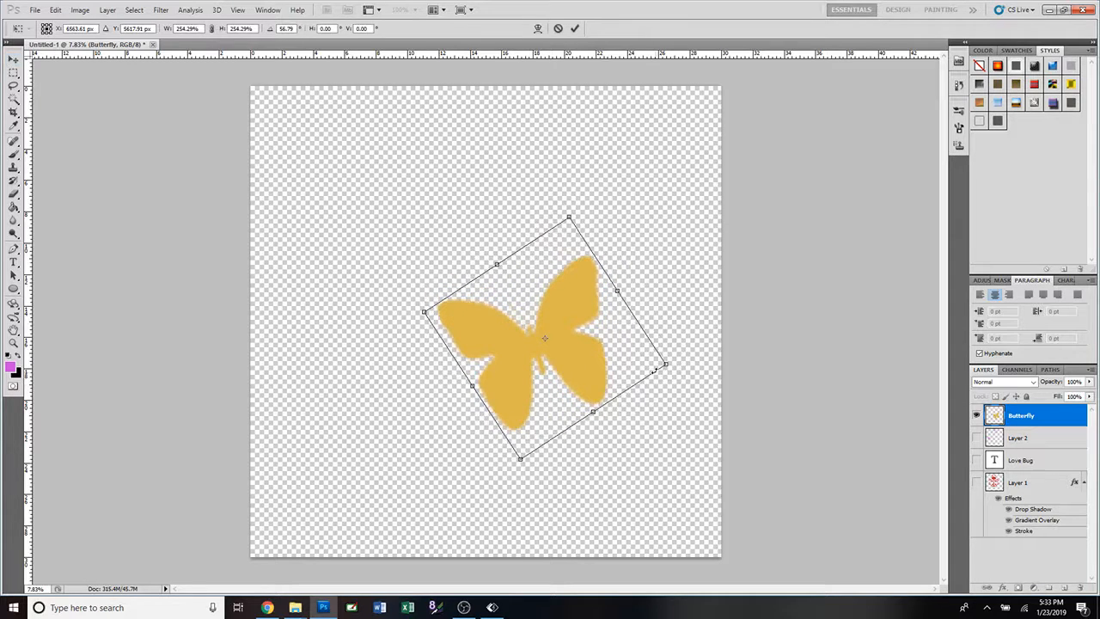
click(577, 30)
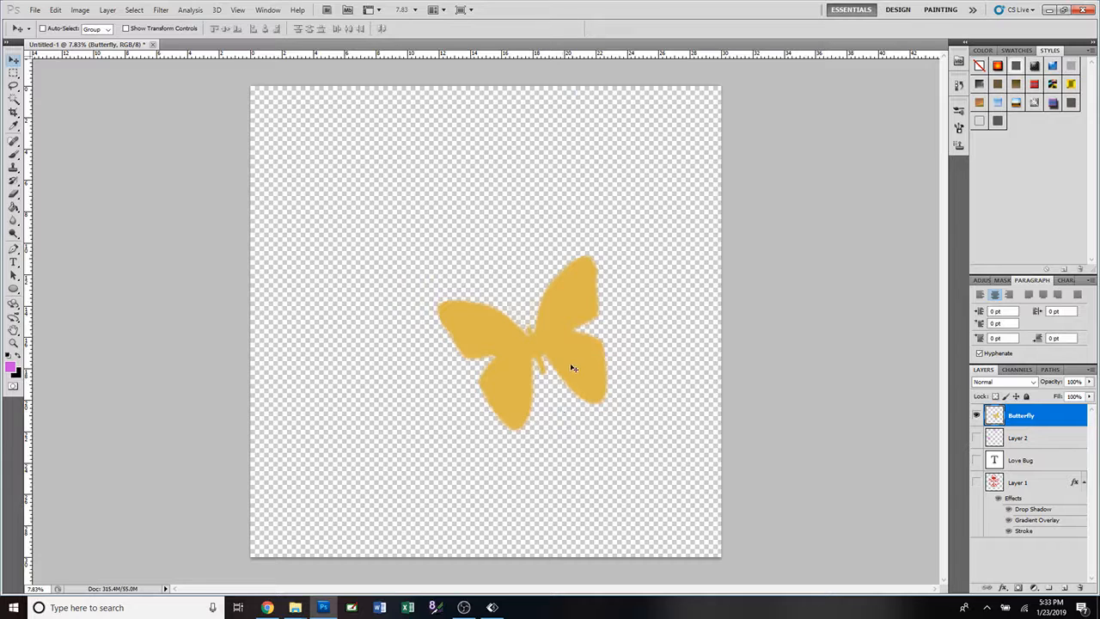
drag(570, 369, 534, 400)
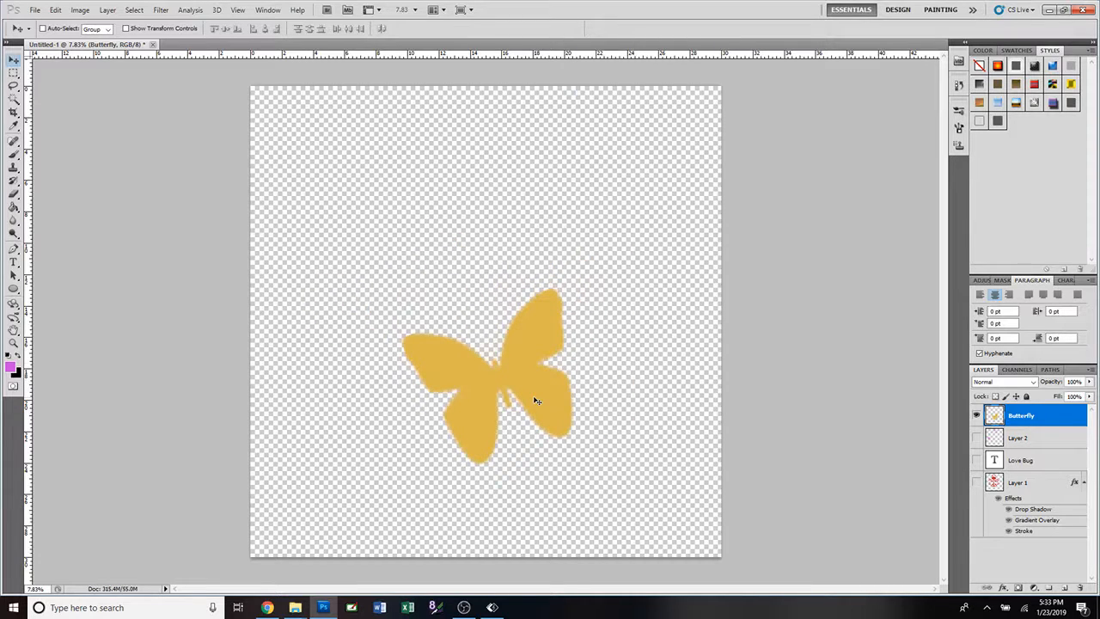
Try a blue Color Overlay (#0f4ebc) on the Butterfly layer, and discard the color choice.
double_click(1078, 419)
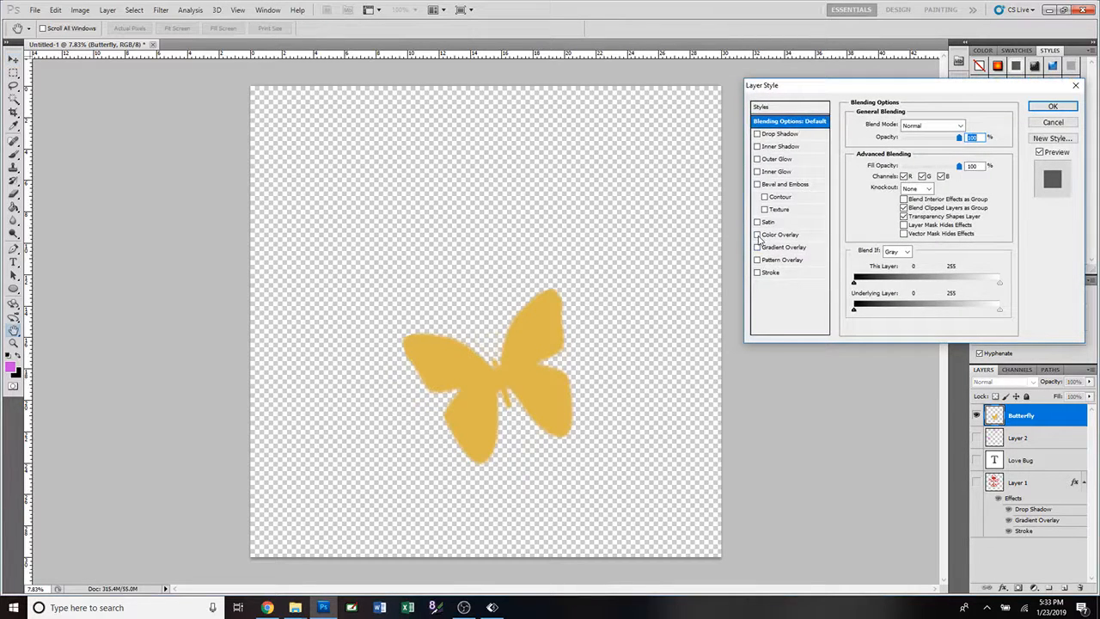
click(758, 234)
click(807, 241)
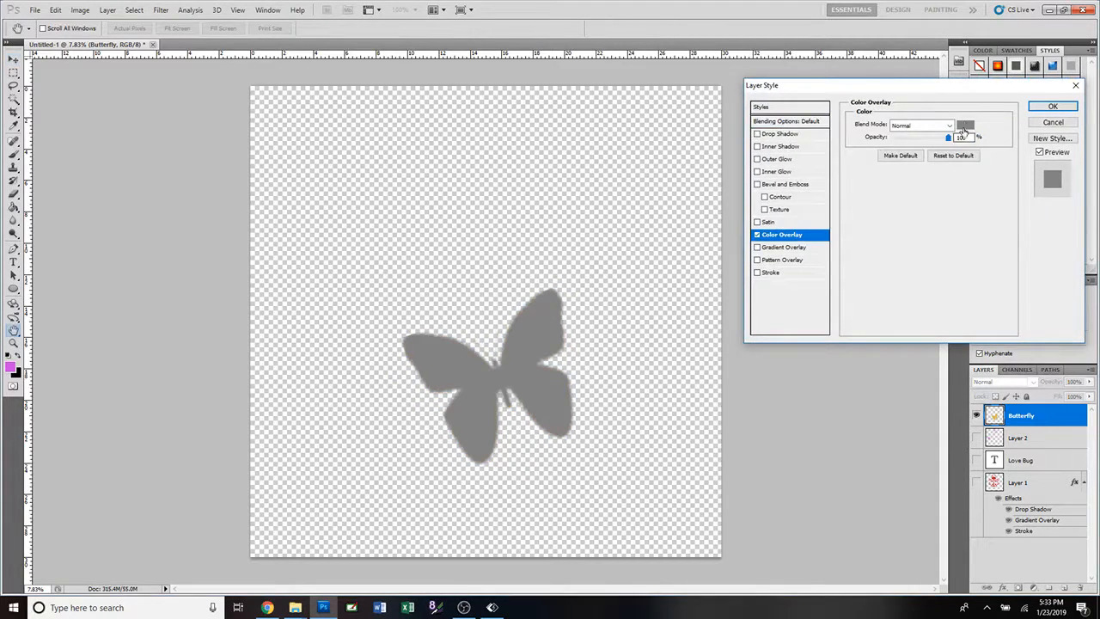
click(965, 125)
click(756, 190)
drag(756, 190, 760, 169)
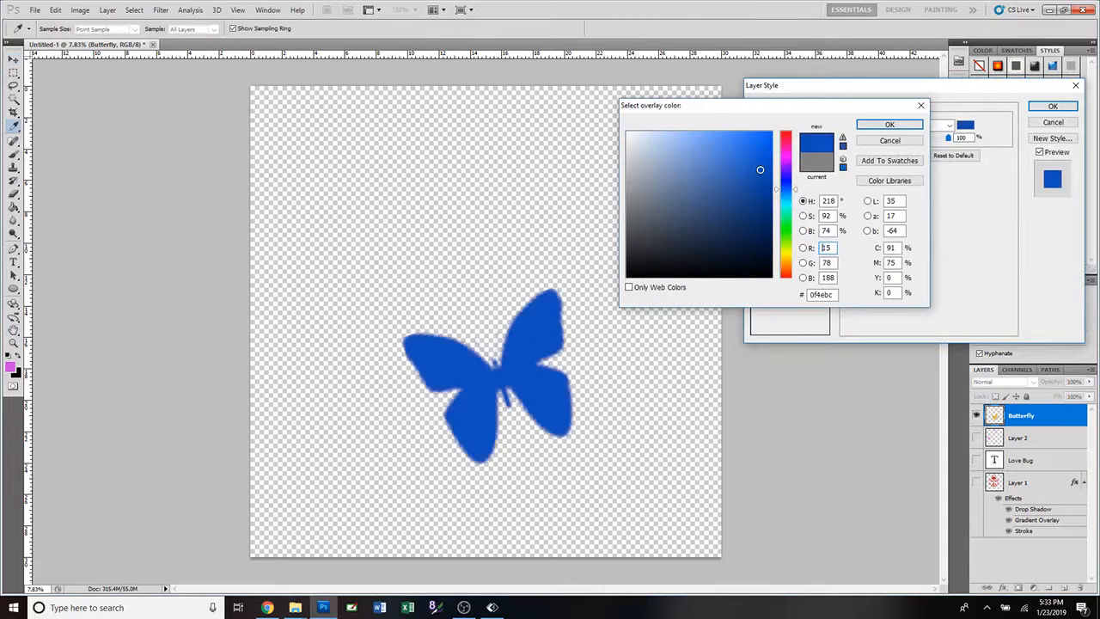
click(890, 141)
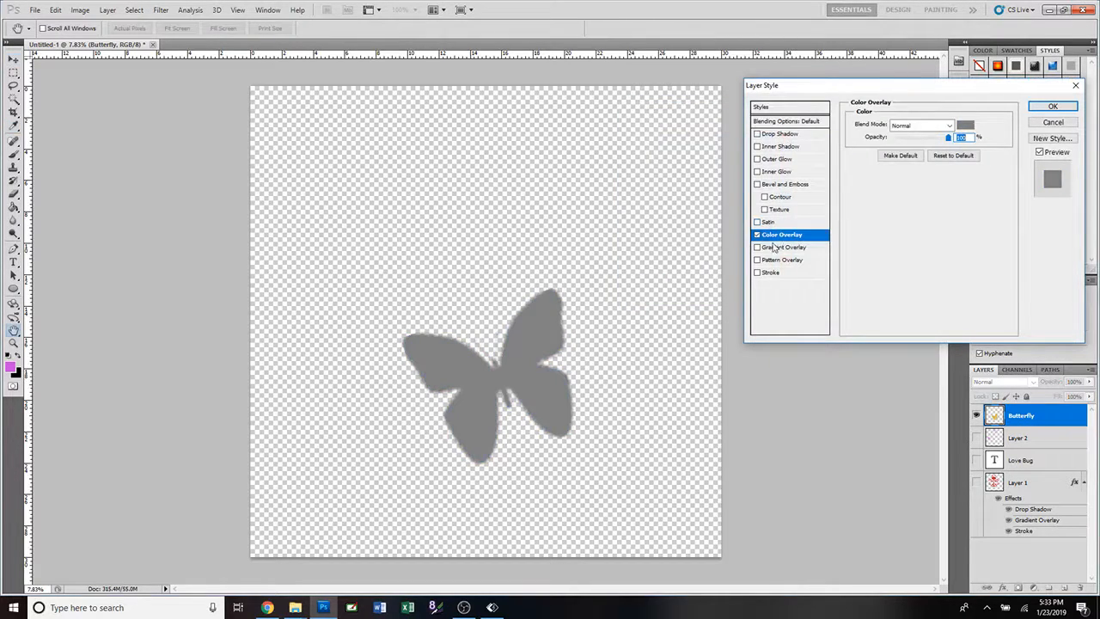
Replace the butterfly's Color Overlay with a Gradient Overlay using the rainbow spectrum preset.
click(757, 235)
click(758, 248)
click(784, 248)
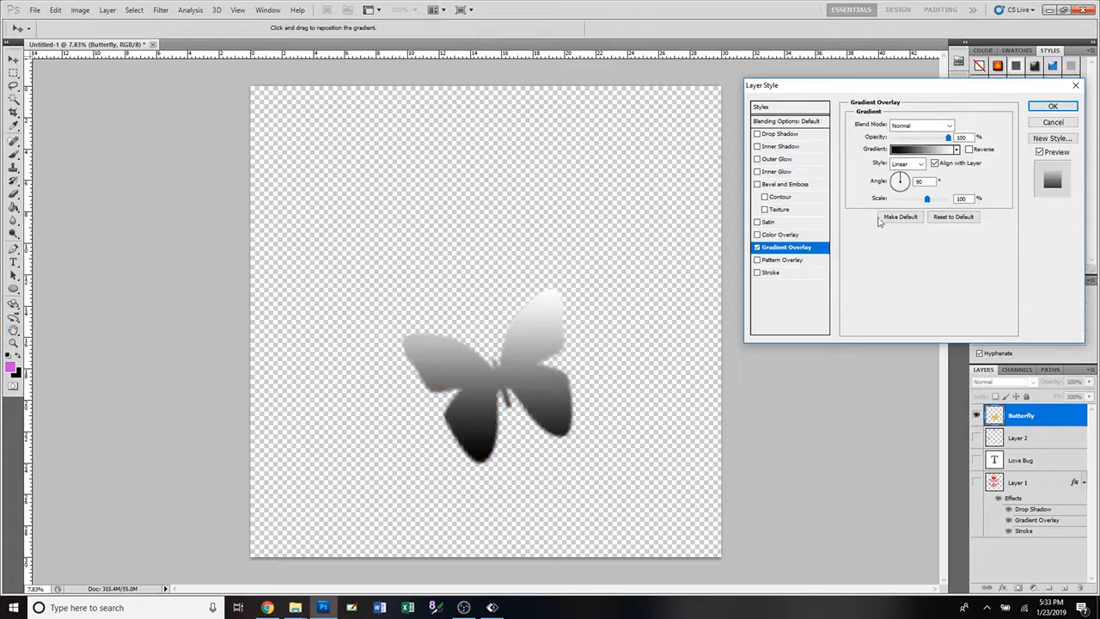
click(956, 149)
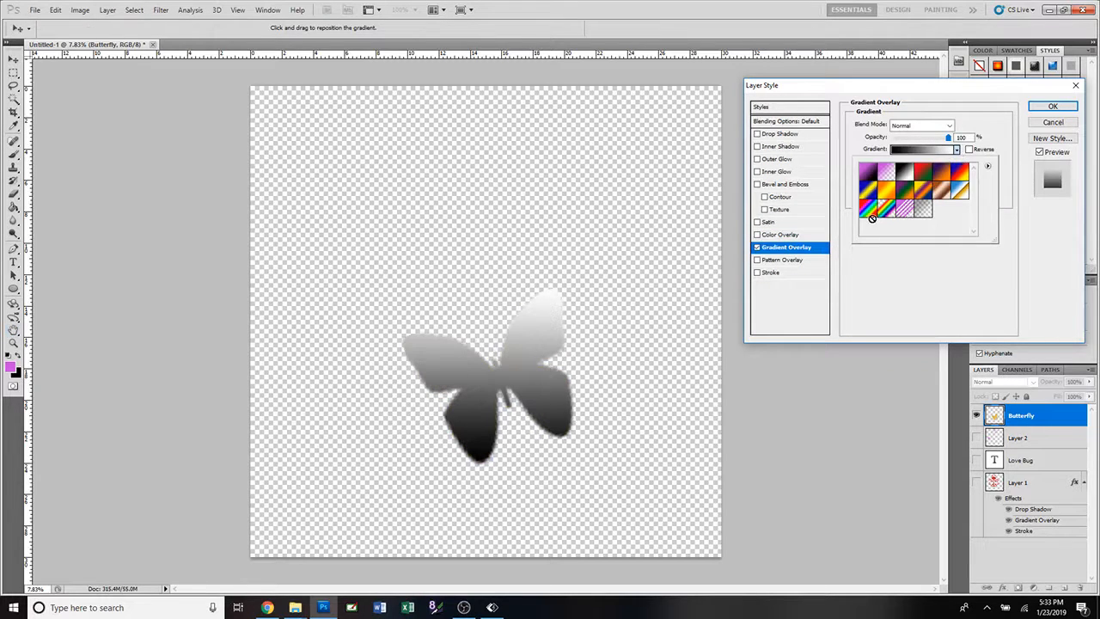
click(869, 211)
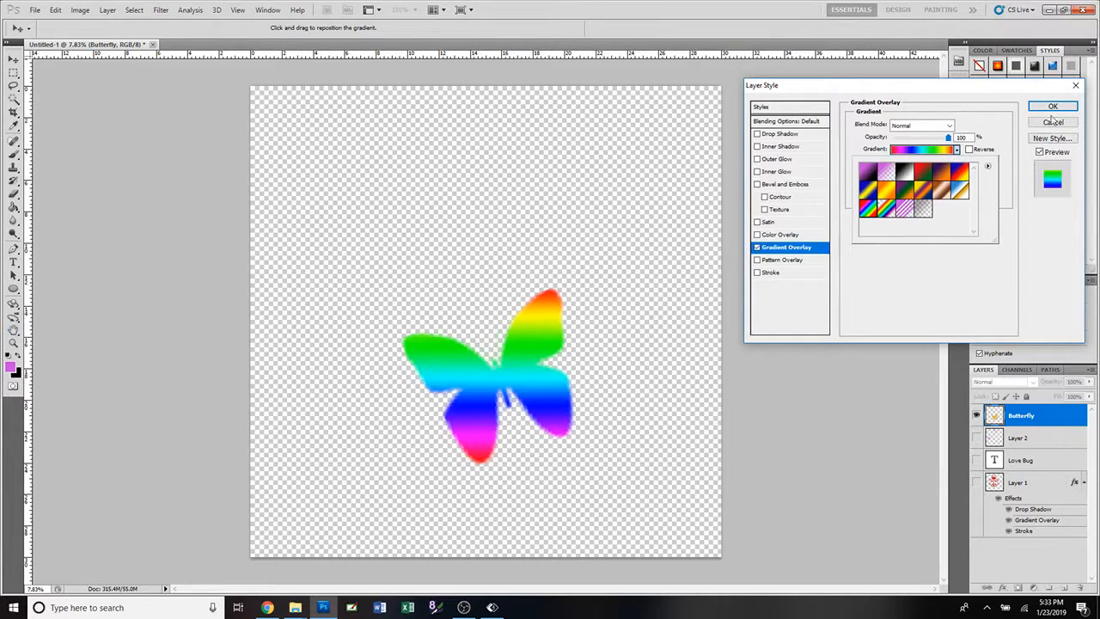
Try a thicker black outside Stroke around the butterfly, and discard all its layer style changes.
click(757, 272)
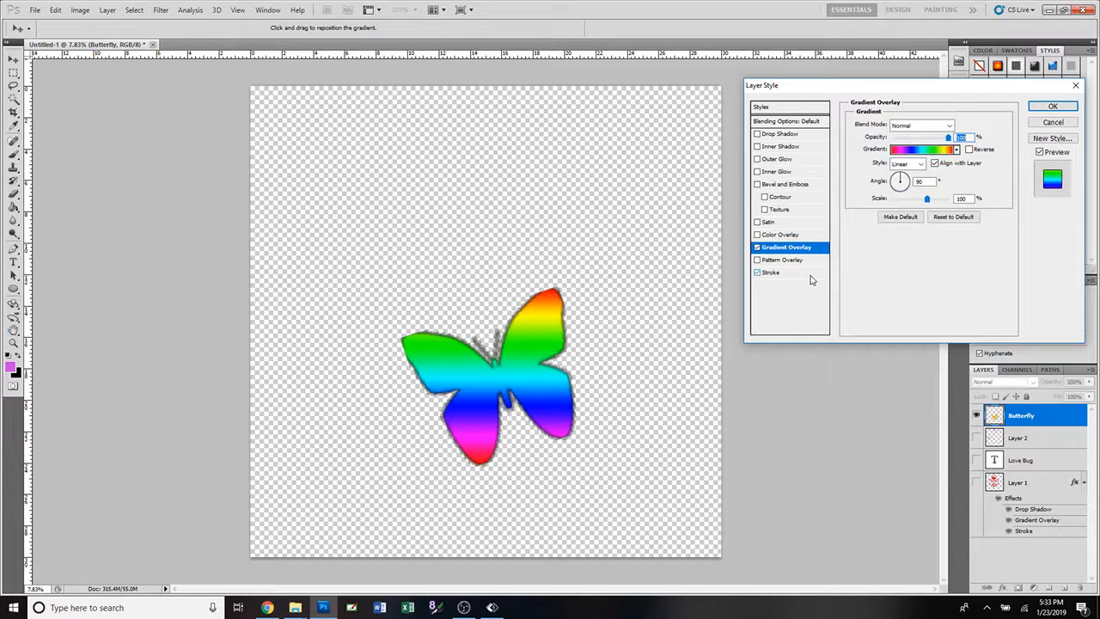
click(808, 275)
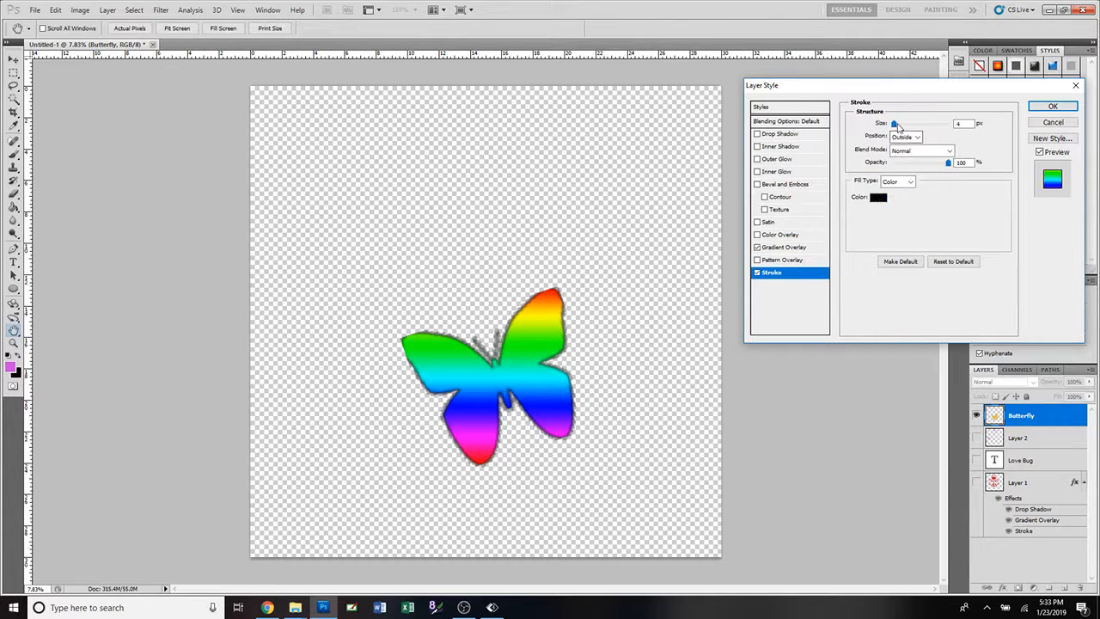
mouse_move(895, 125)
mouse_down()
mouse_move(937, 129)
mouse_move(913, 129)
mouse_up()
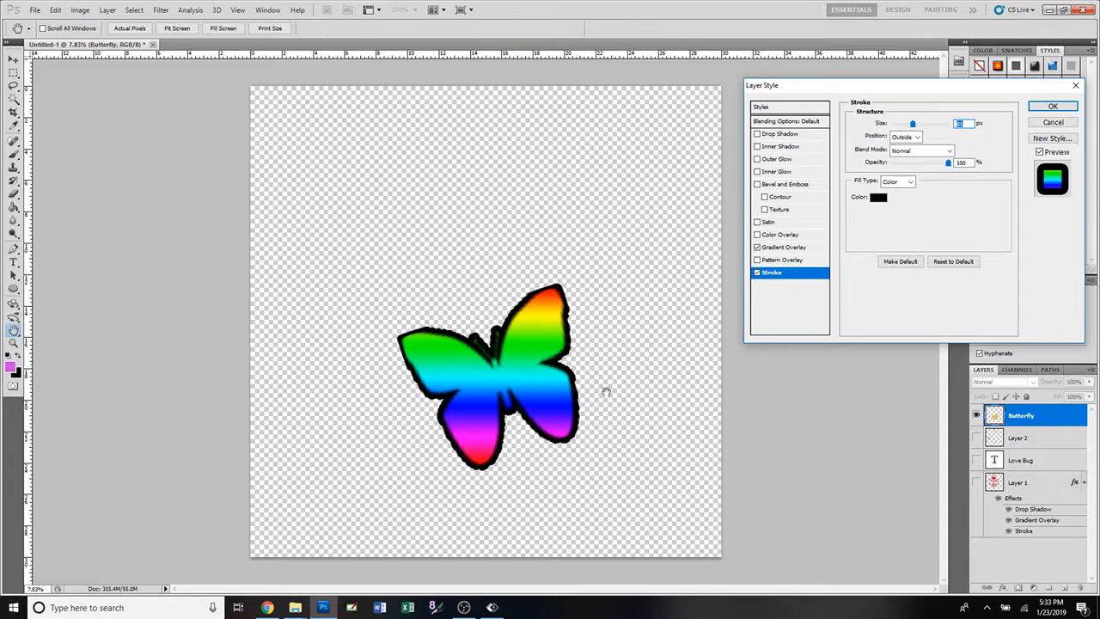
click(1047, 127)
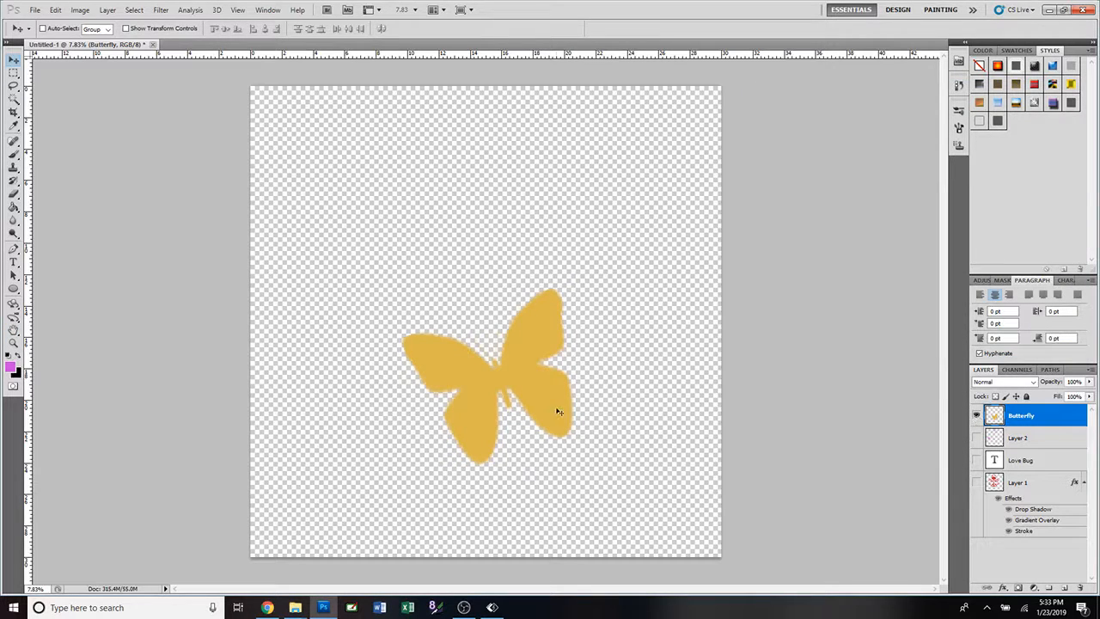
Delete the Butterfly layer and Layer 2, and add a new layer named Brush above the Love Bug text layer.
key(Delete)
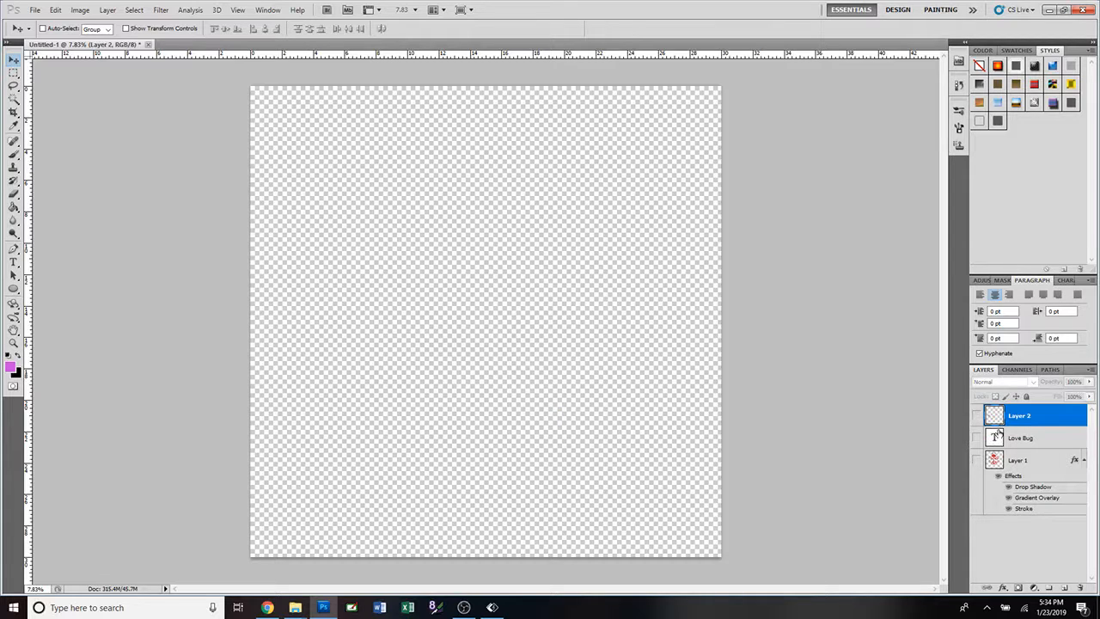
key(Delete)
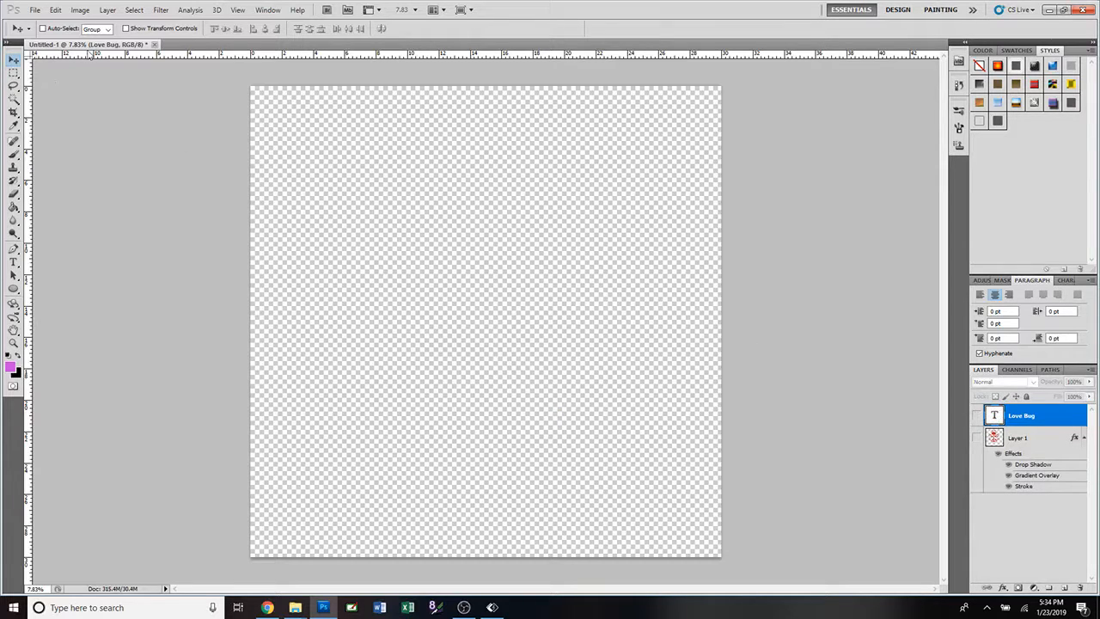
click(107, 10)
mouse_move(109, 26)
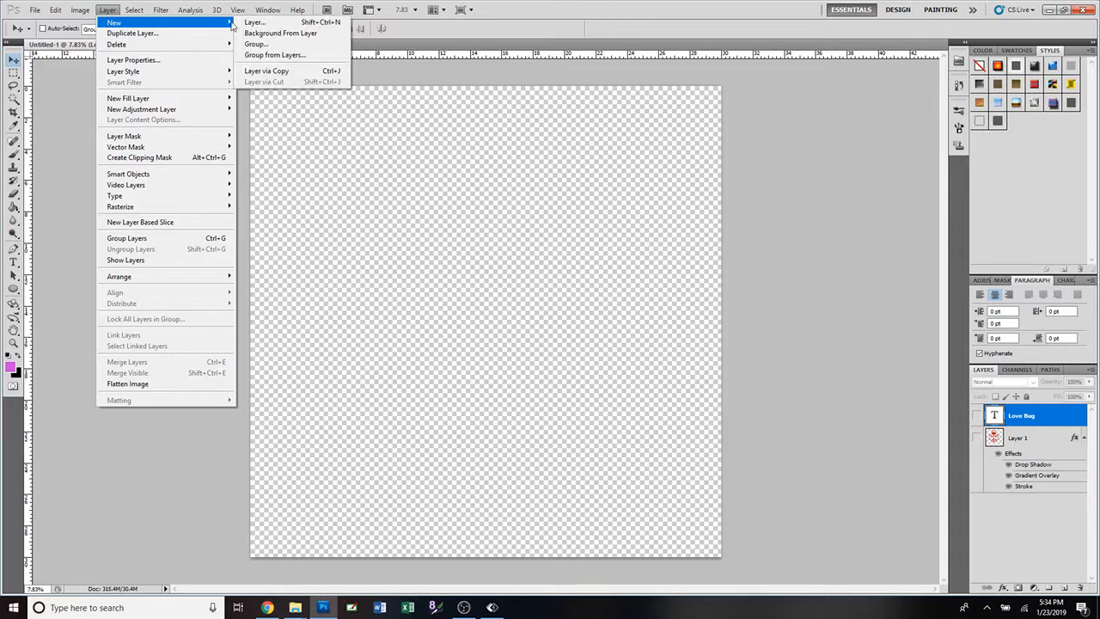
click(248, 23)
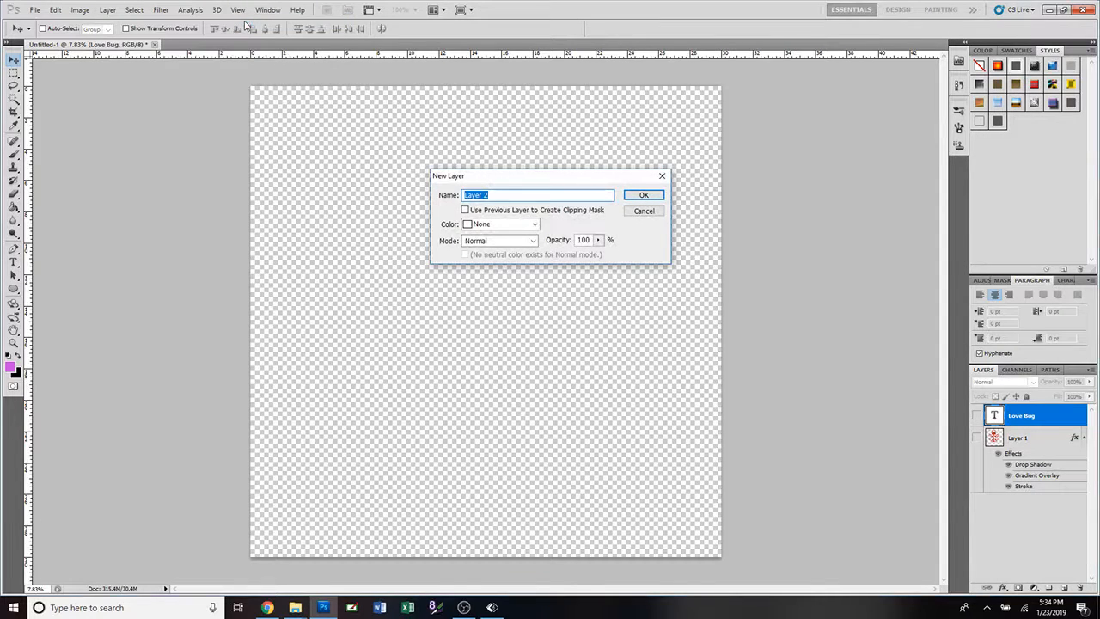
text(Brush)
key(Return)
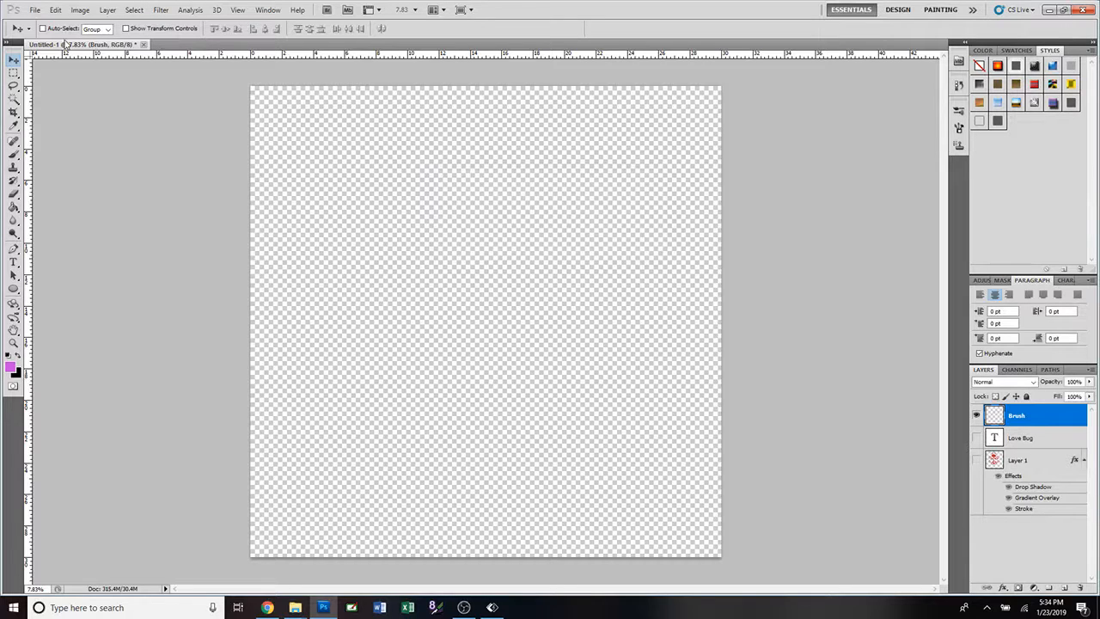
Activate the Brush tool and start loading a brush file from the brush presets.
click(14, 156)
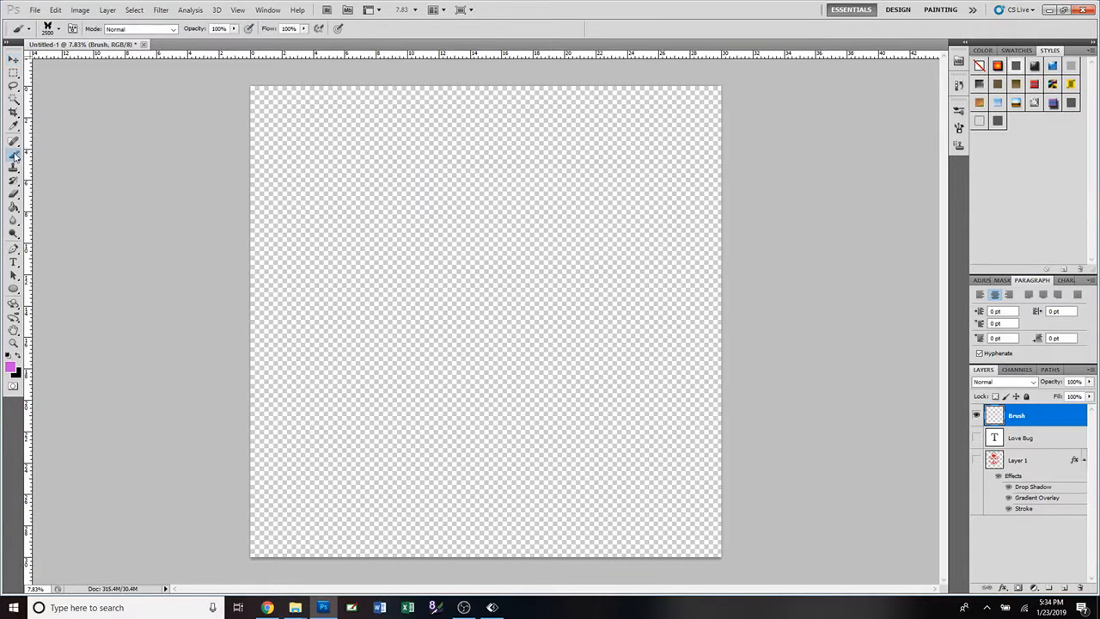
click(59, 31)
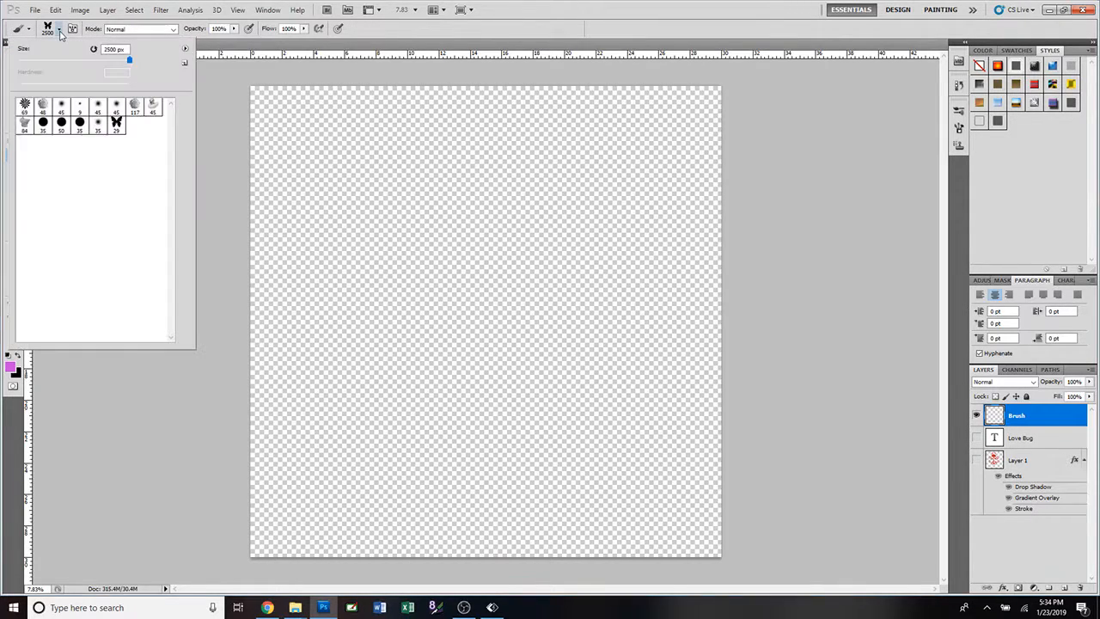
click(184, 52)
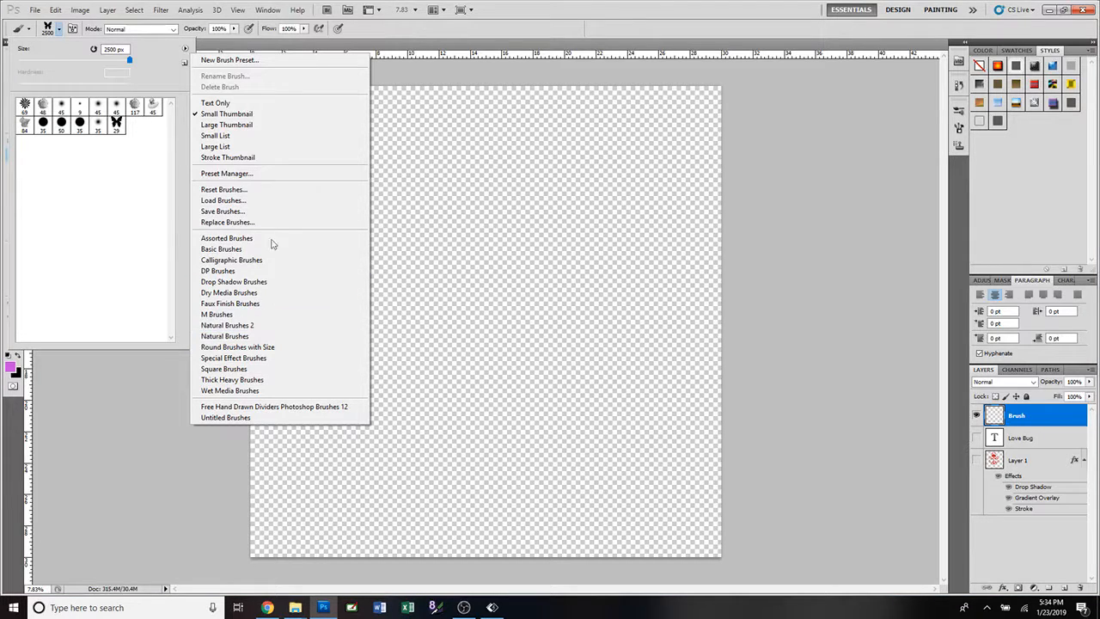
click(280, 207)
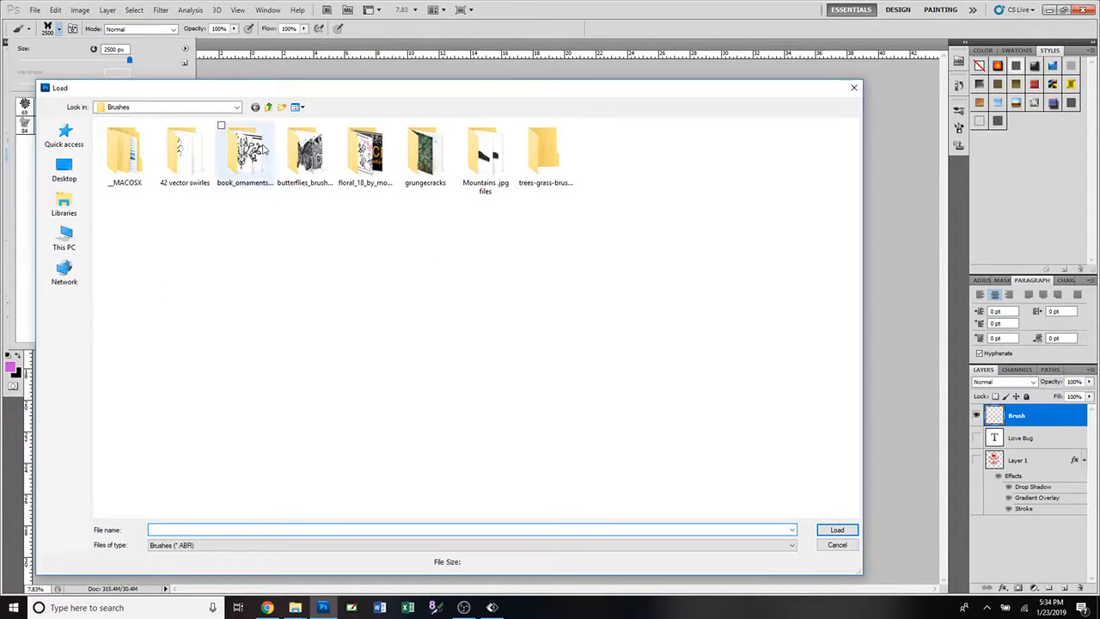
Browse from This PC through the C: drive, Program Files and Adobe to the Adobe Photoshop CS5 (64 Bit) folder.
click(268, 108)
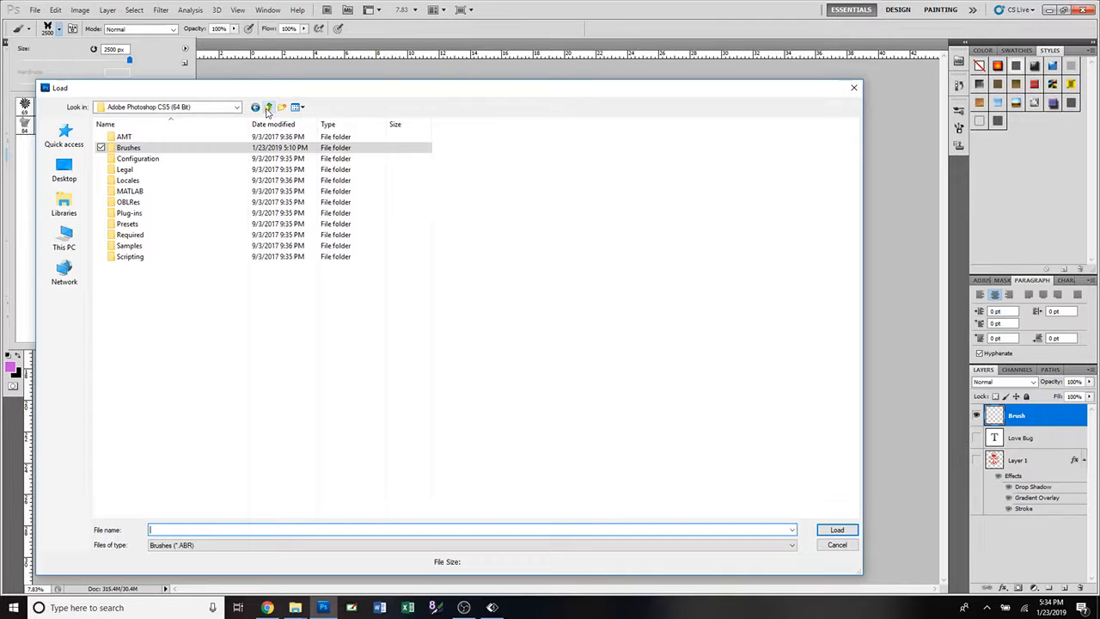
click(268, 108)
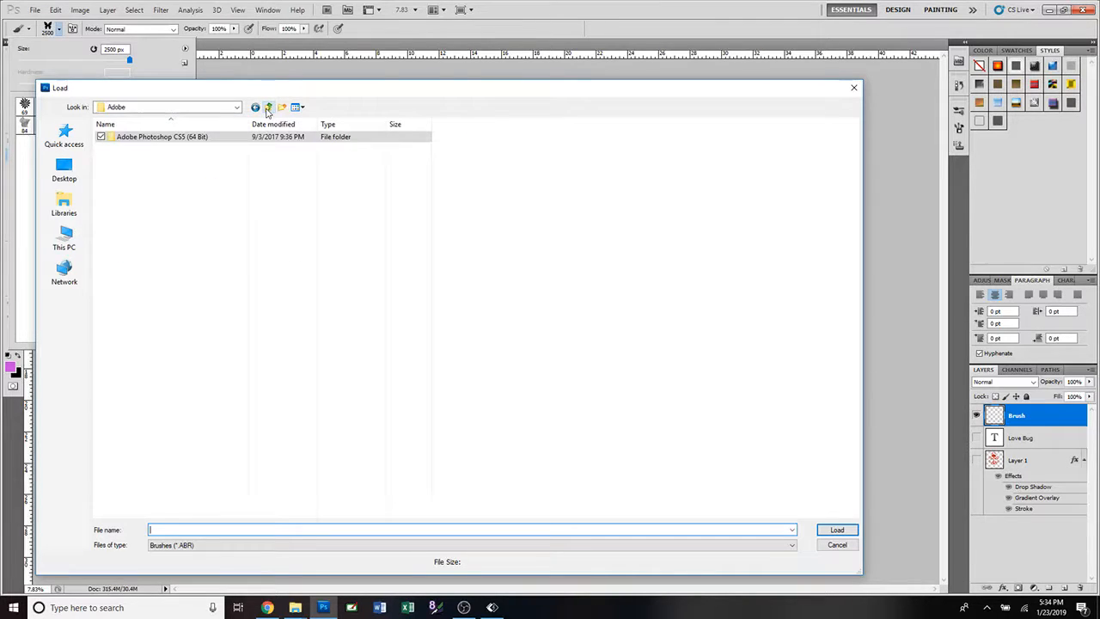
click(268, 107)
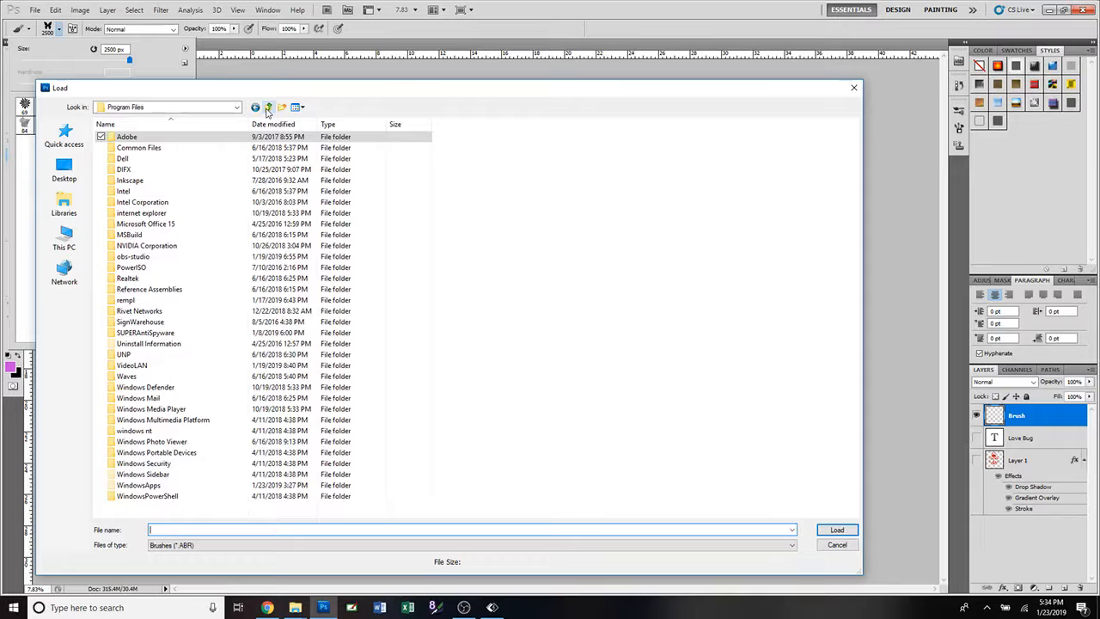
click(72, 246)
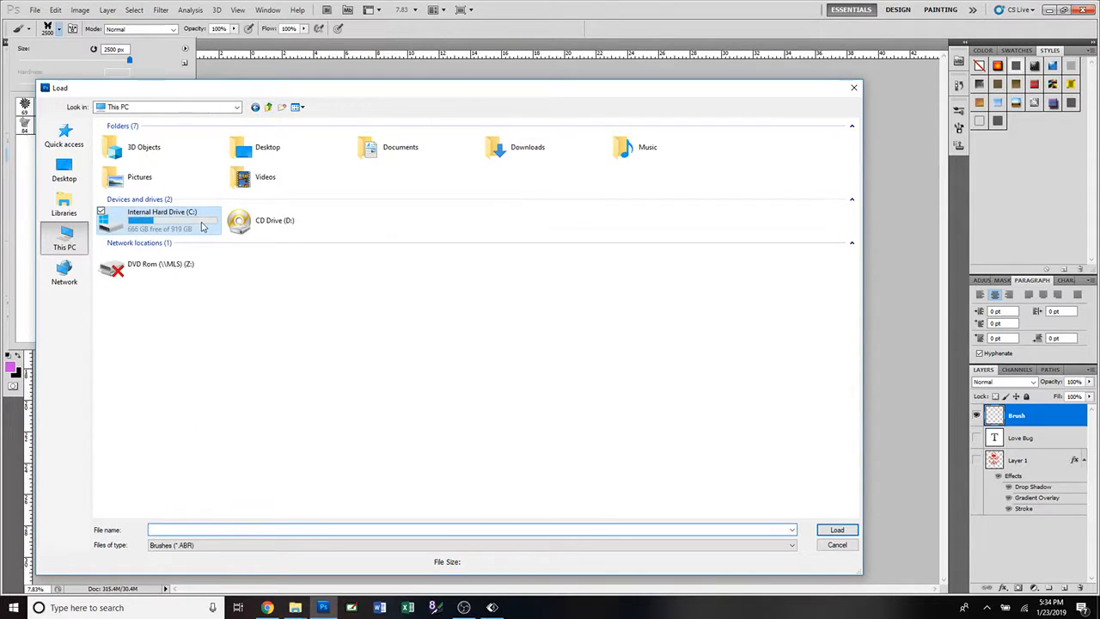
double_click(203, 227)
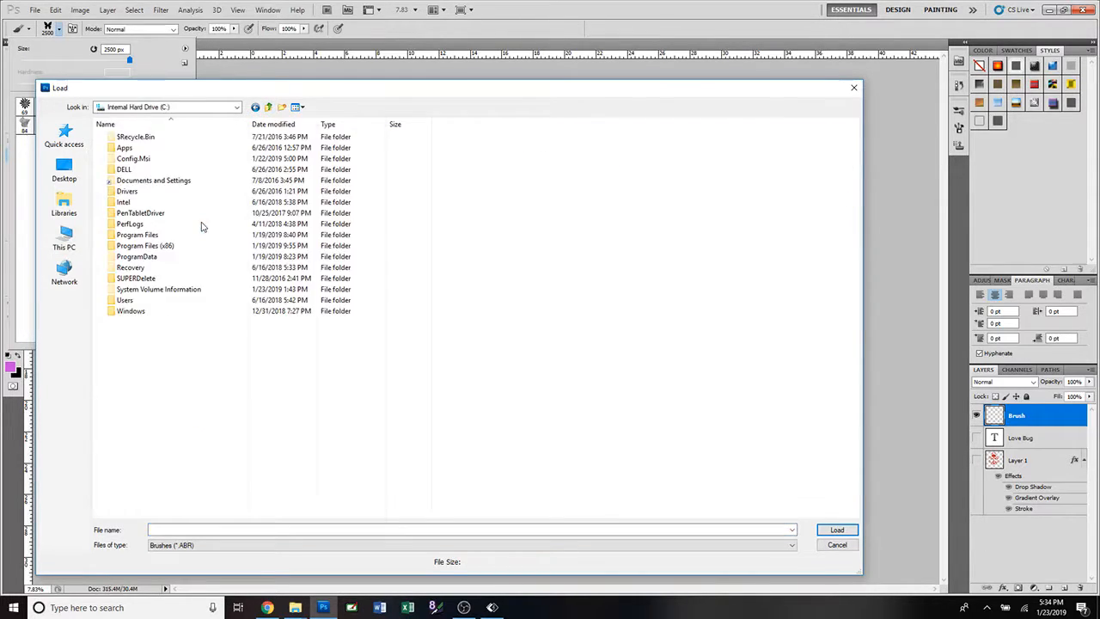
double_click(160, 238)
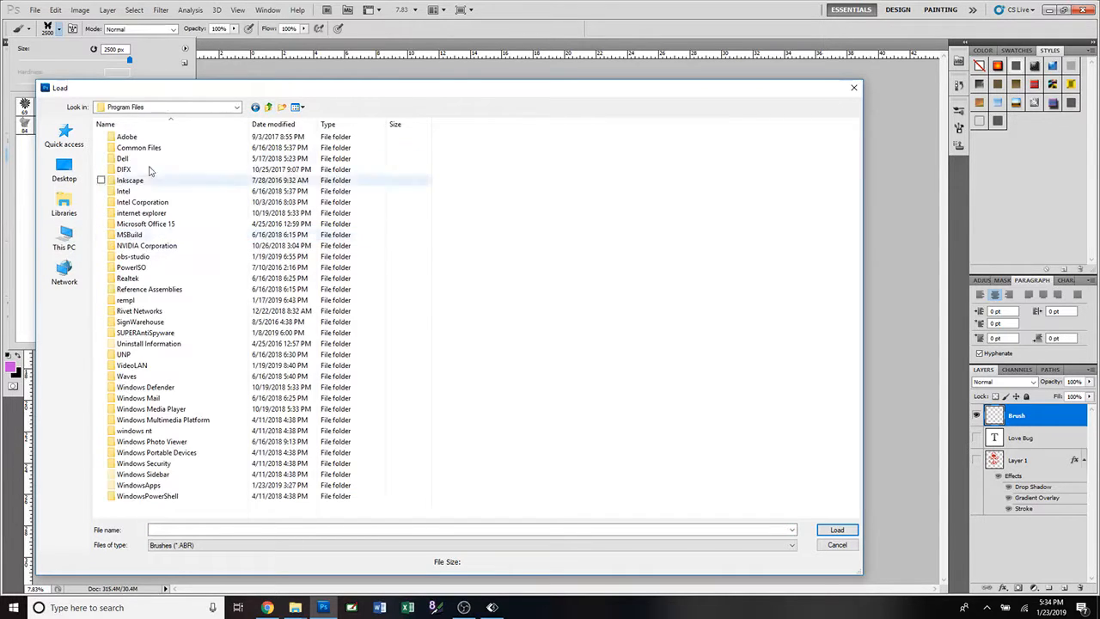
double_click(136, 142)
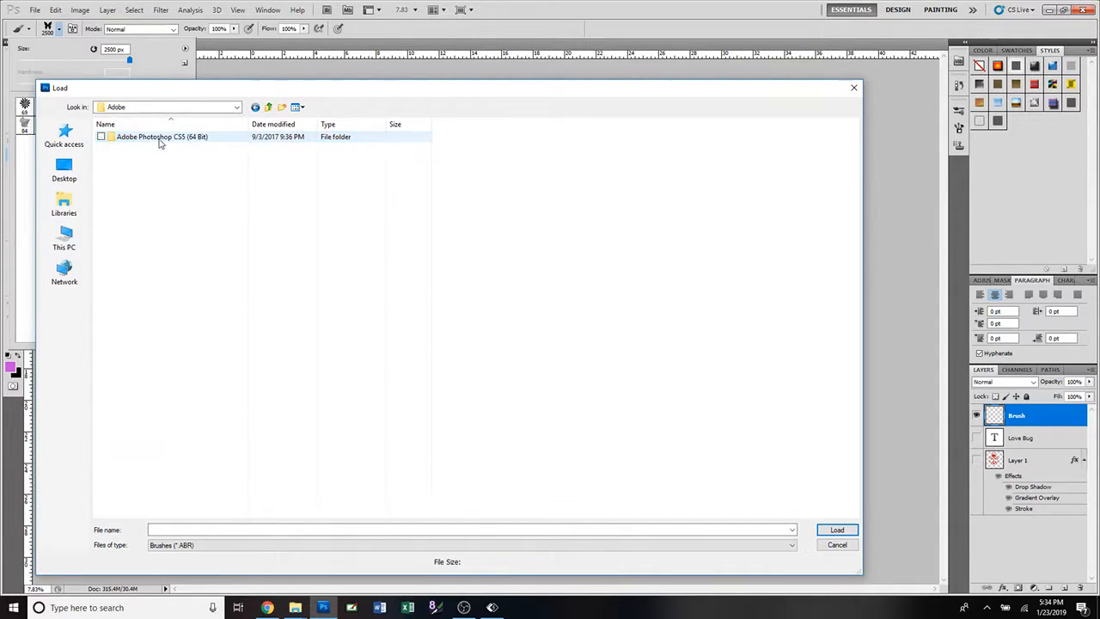
double_click(159, 139)
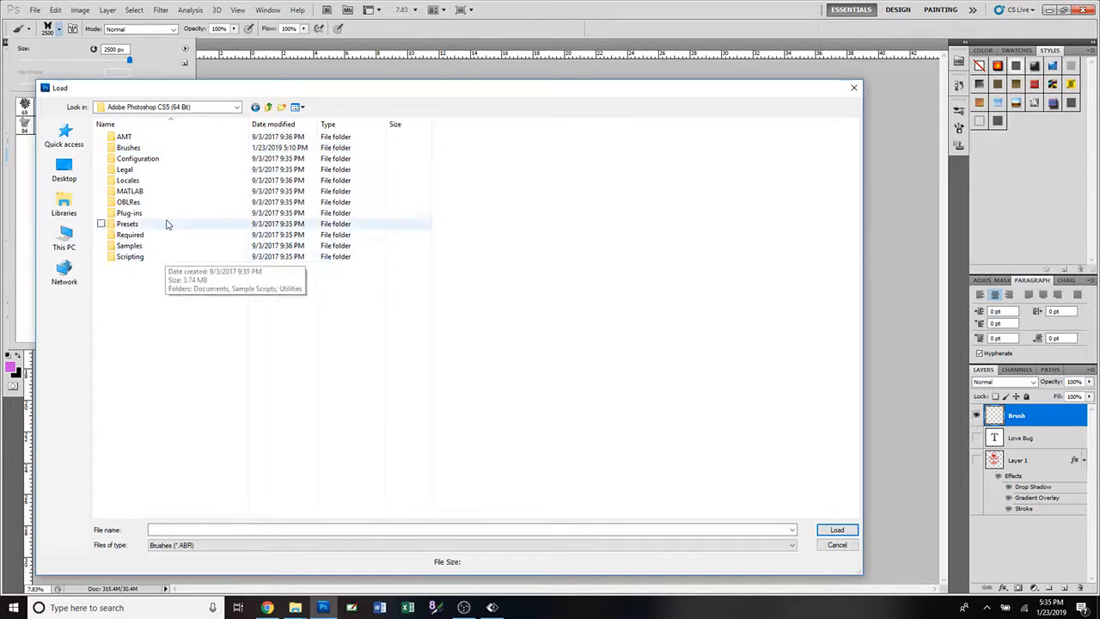
Check the program folder's own Brushes folder, and open the Brushes folder inside Presets instead.
click(134, 150)
double_click(129, 149)
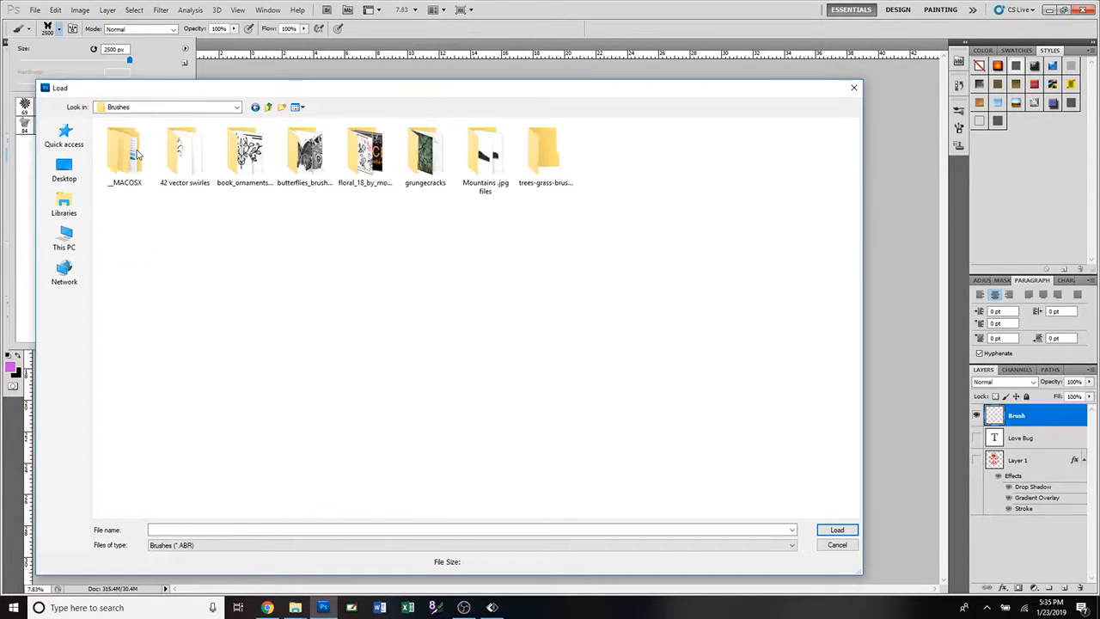
click(268, 107)
double_click(129, 224)
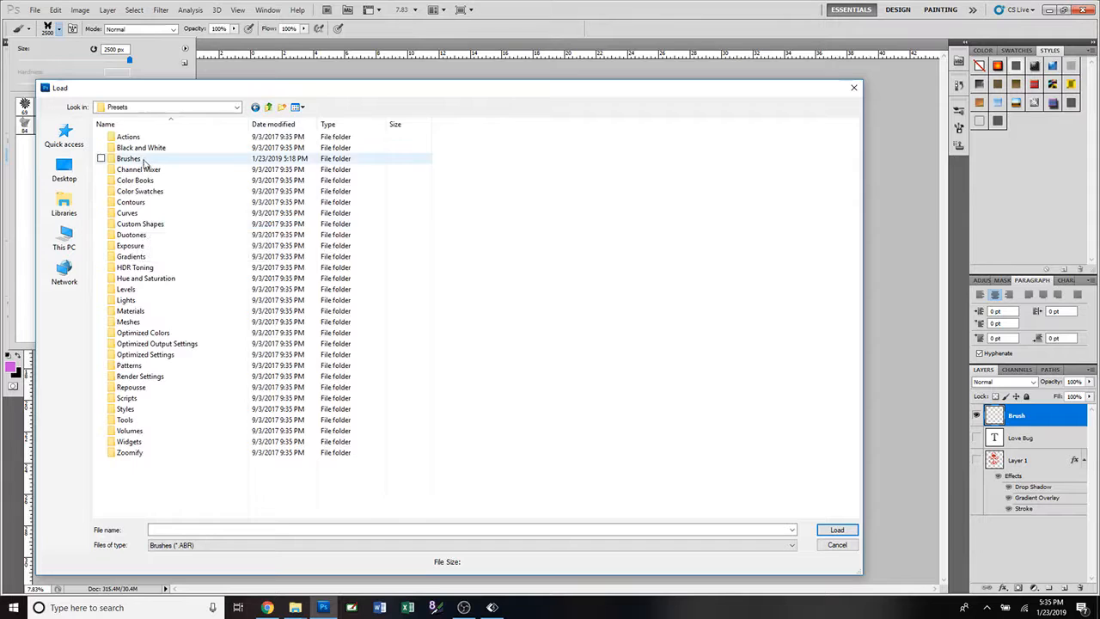
double_click(141, 158)
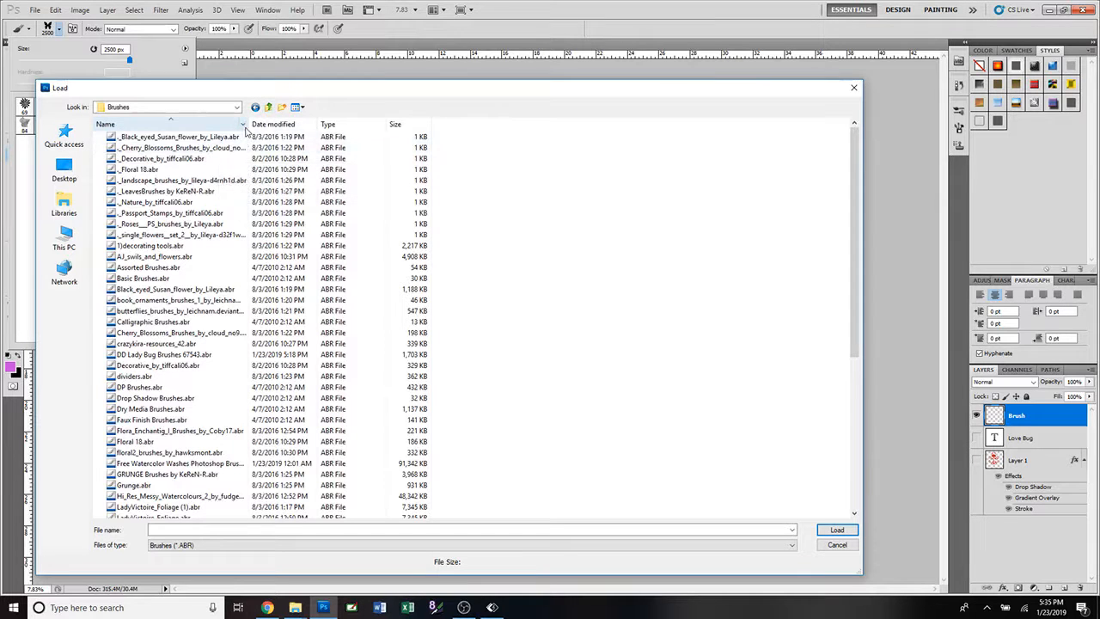
Widen the file name column and look through the brush files in the Brushes folder.
drag(247, 126, 348, 129)
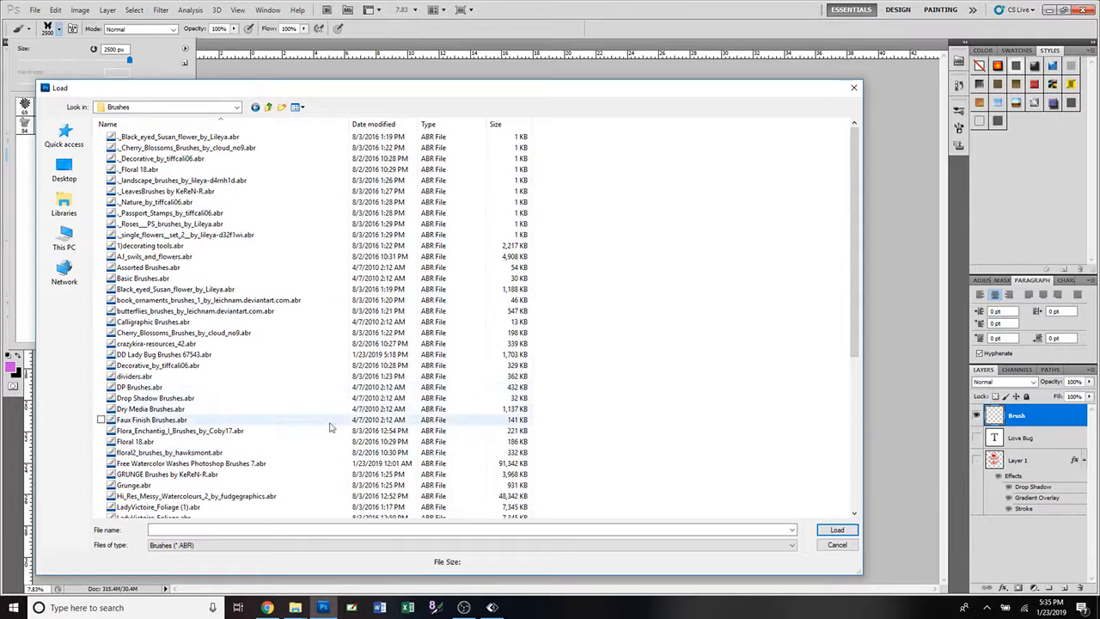
scroll(271, 382, down, 6)
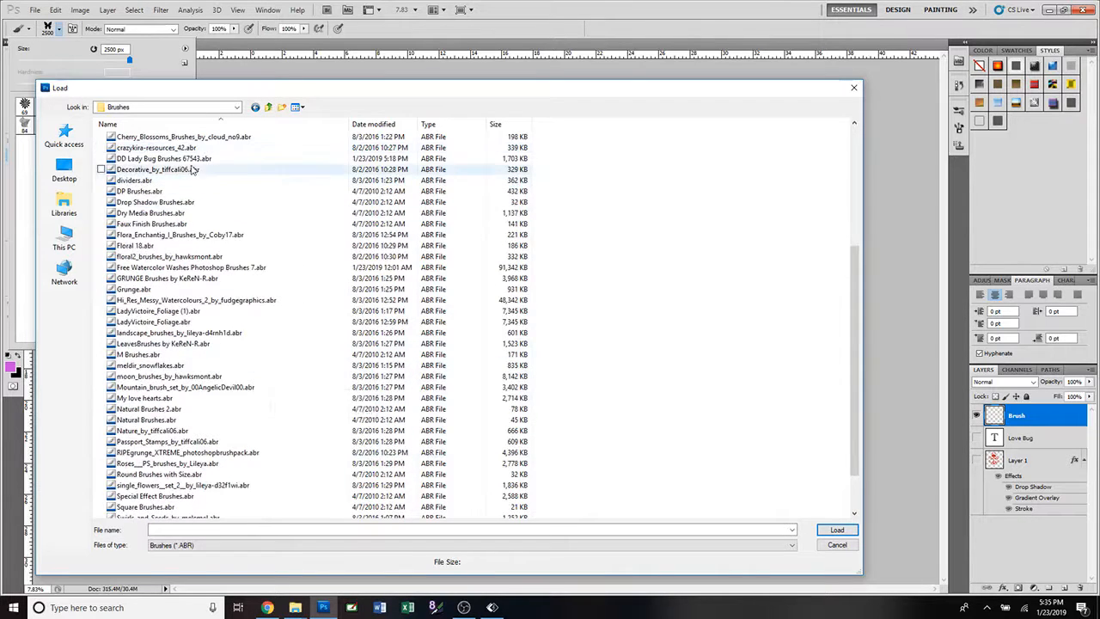
scroll(307, 388, down, 2)
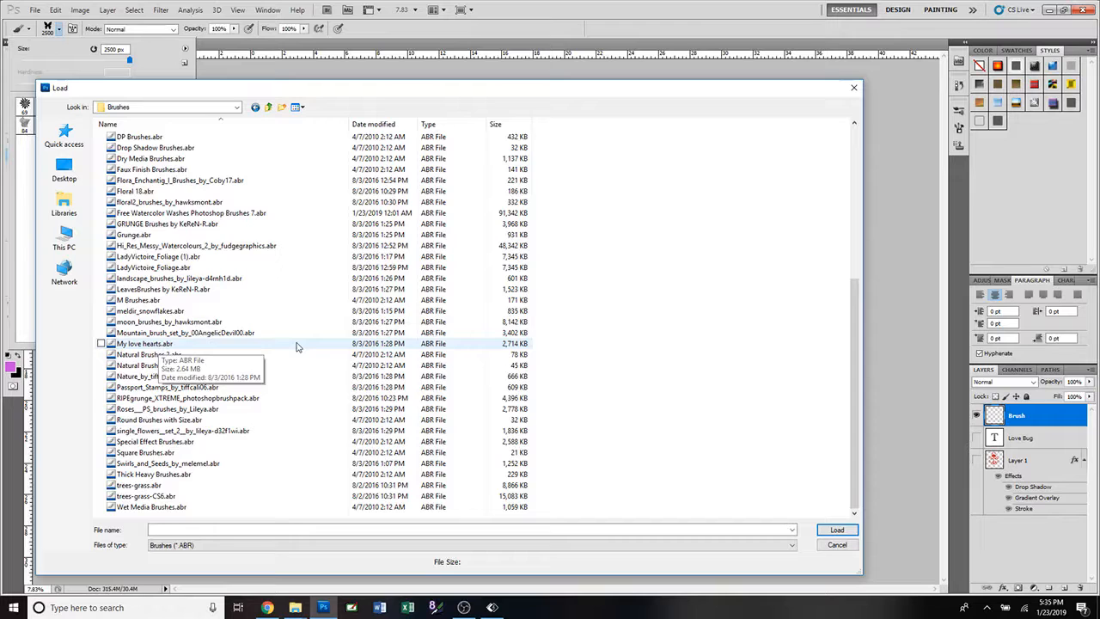
scroll(296, 347, up, 2)
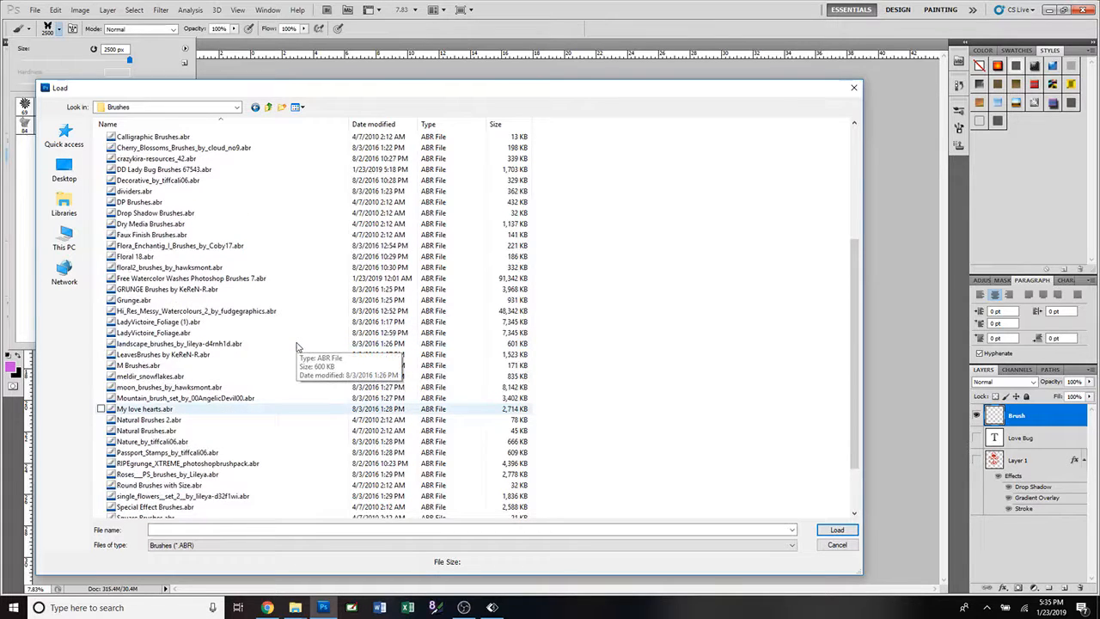
scroll(297, 347, up, 1)
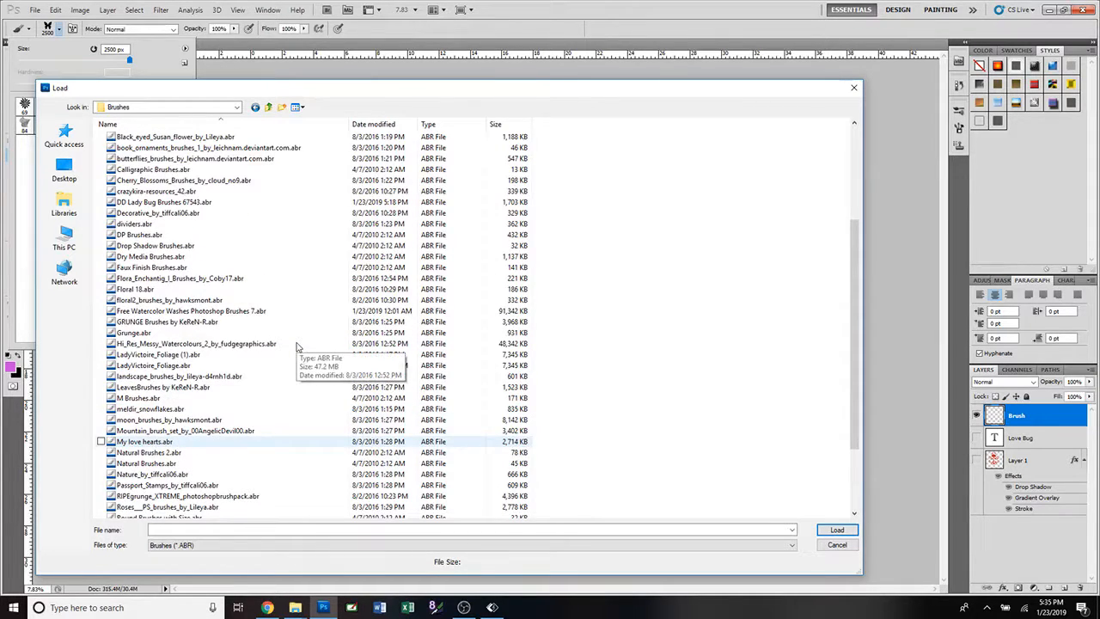
scroll(297, 348, up, 4)
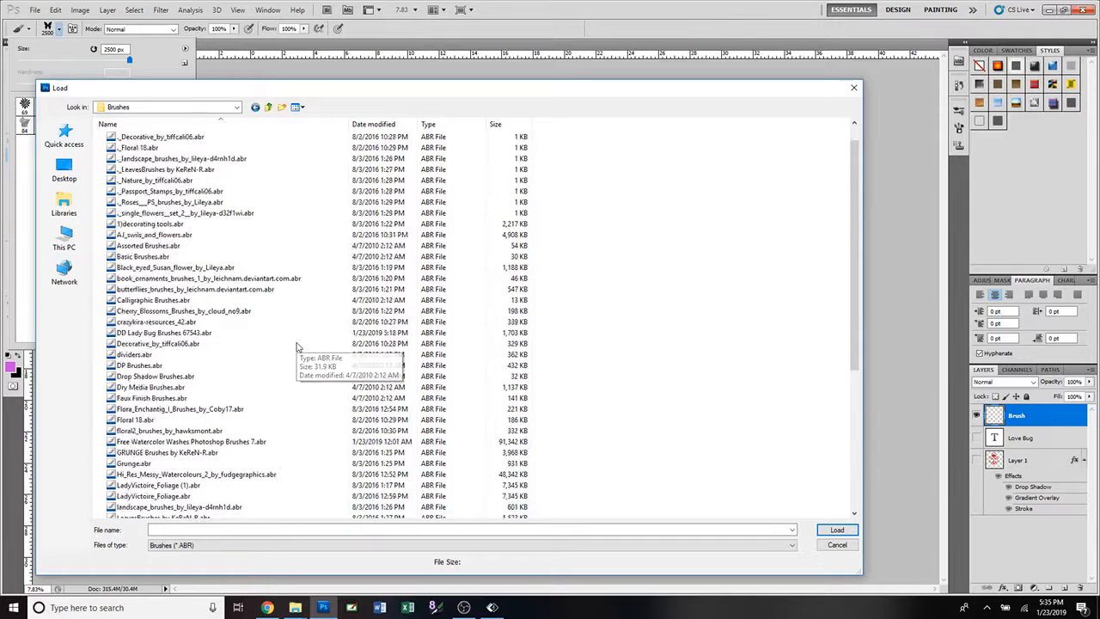
scroll(296, 347, up, 1)
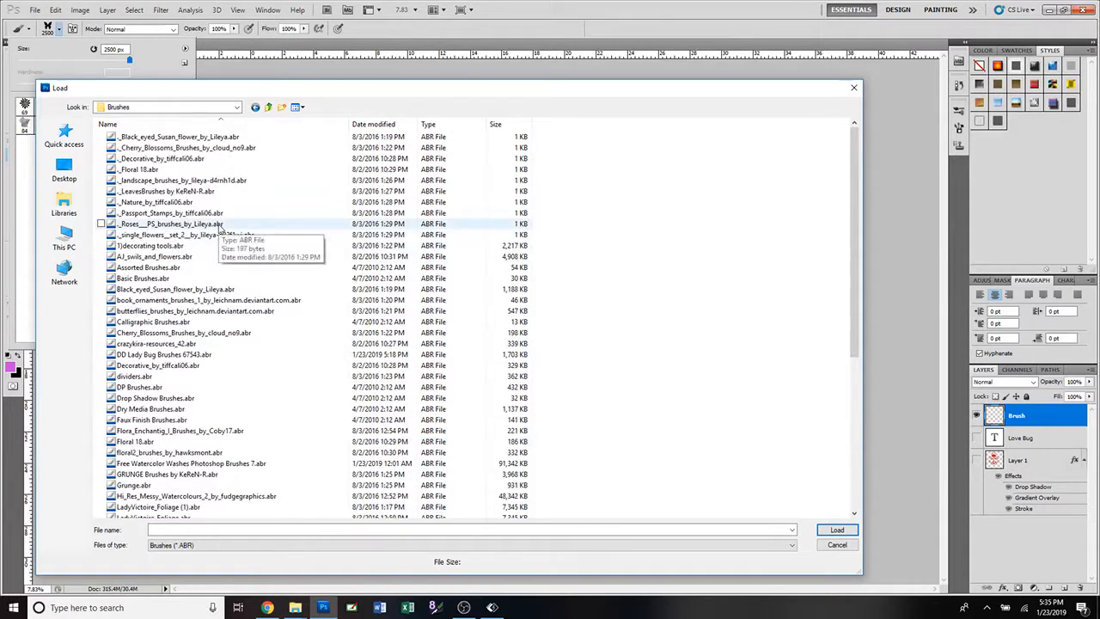
Try to load the brush file ._Roses___PS_brushes_by_Lileya.abr.
click(220, 226)
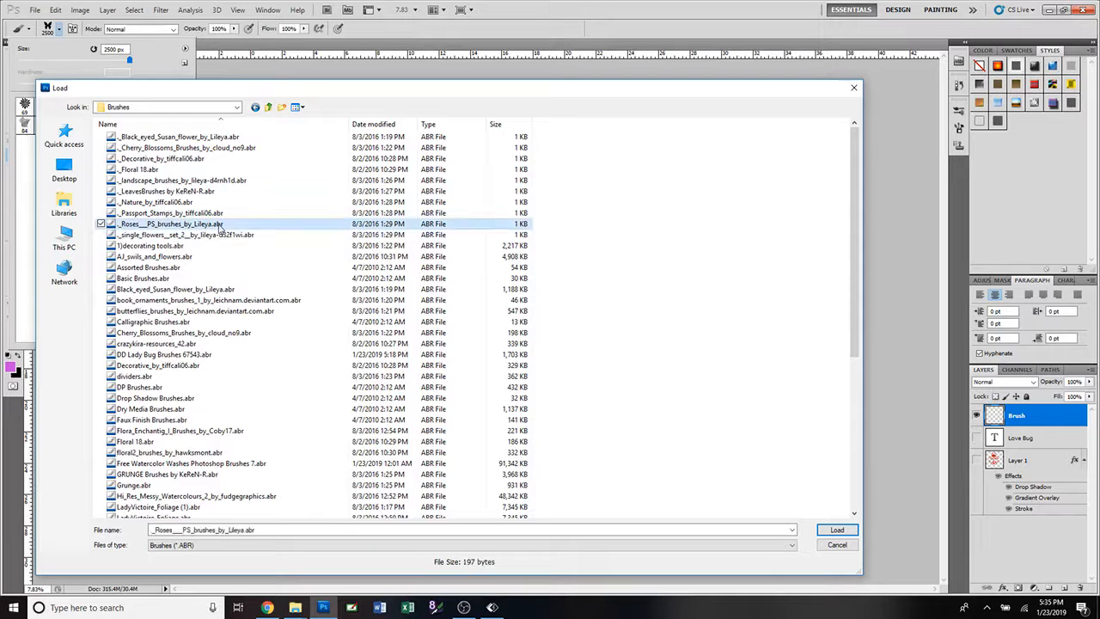
click(834, 531)
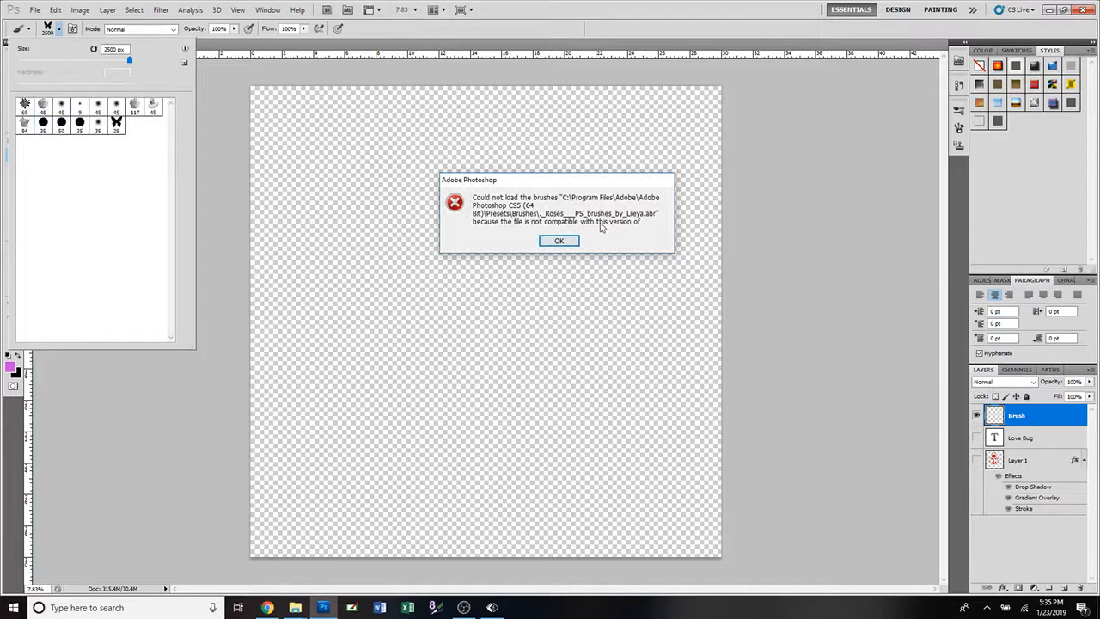
click(560, 242)
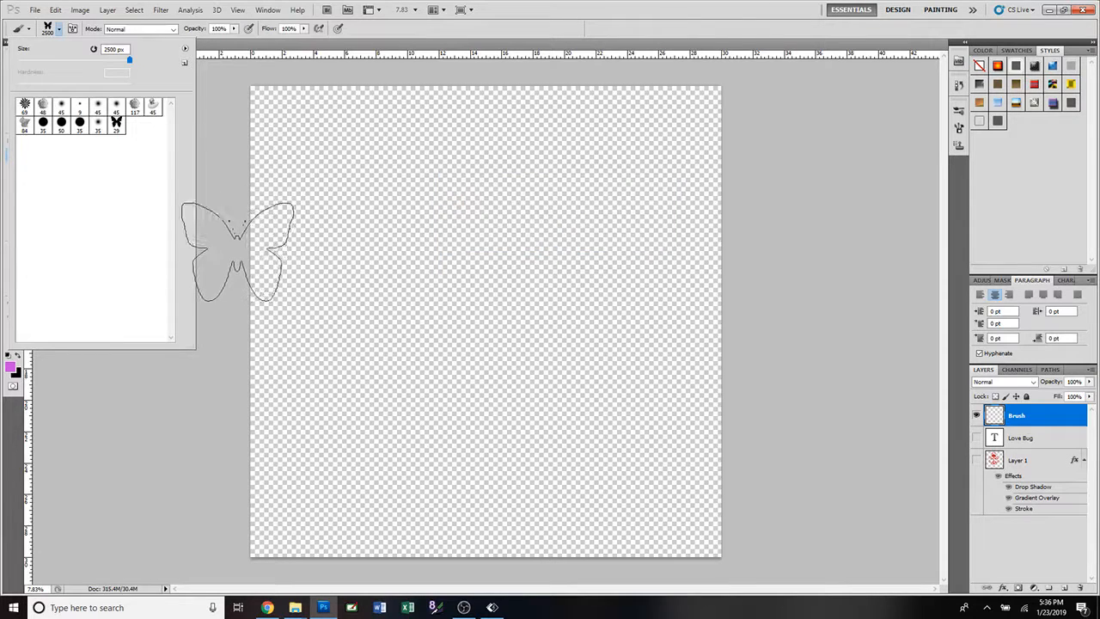
Load the brush file Swirls_and_Seeds_by_melemel.abr into the brush presets.
click(185, 48)
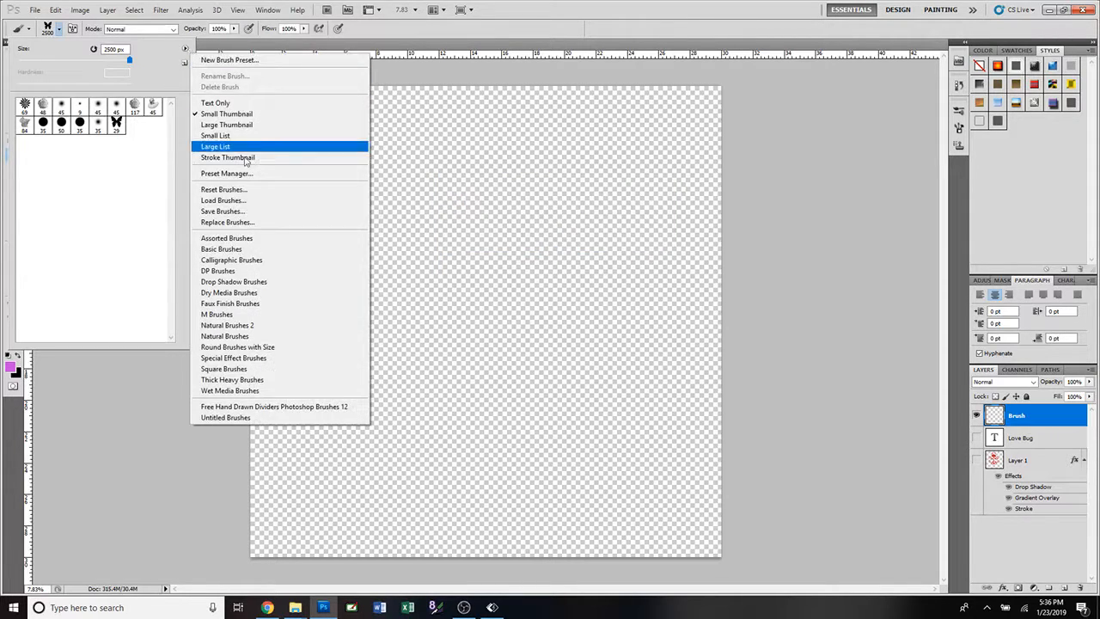
click(267, 201)
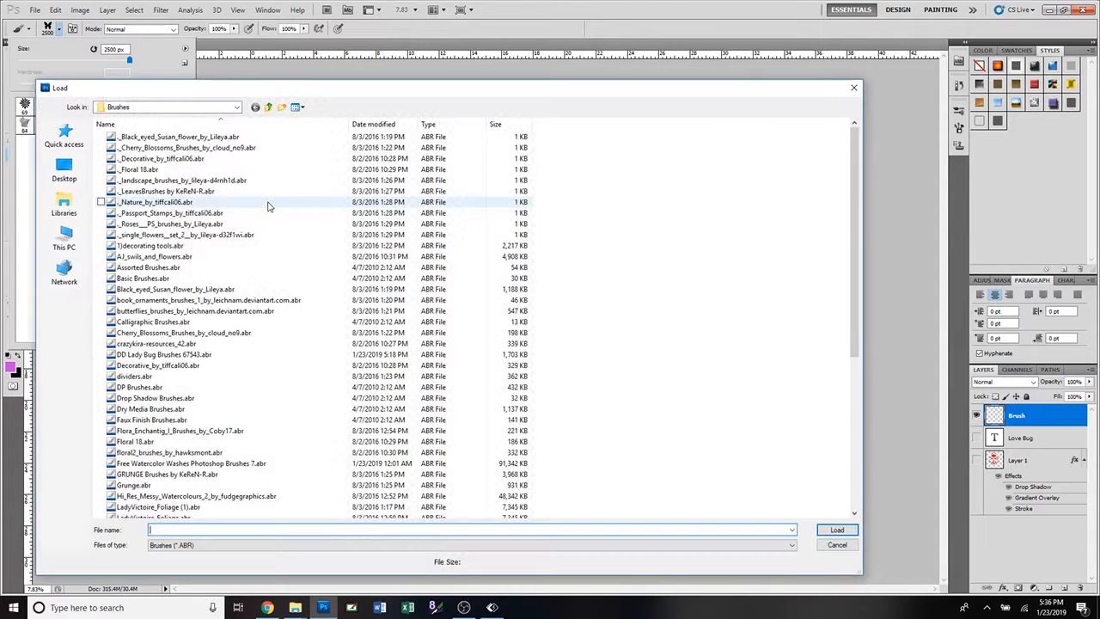
scroll(268, 206, down, 8)
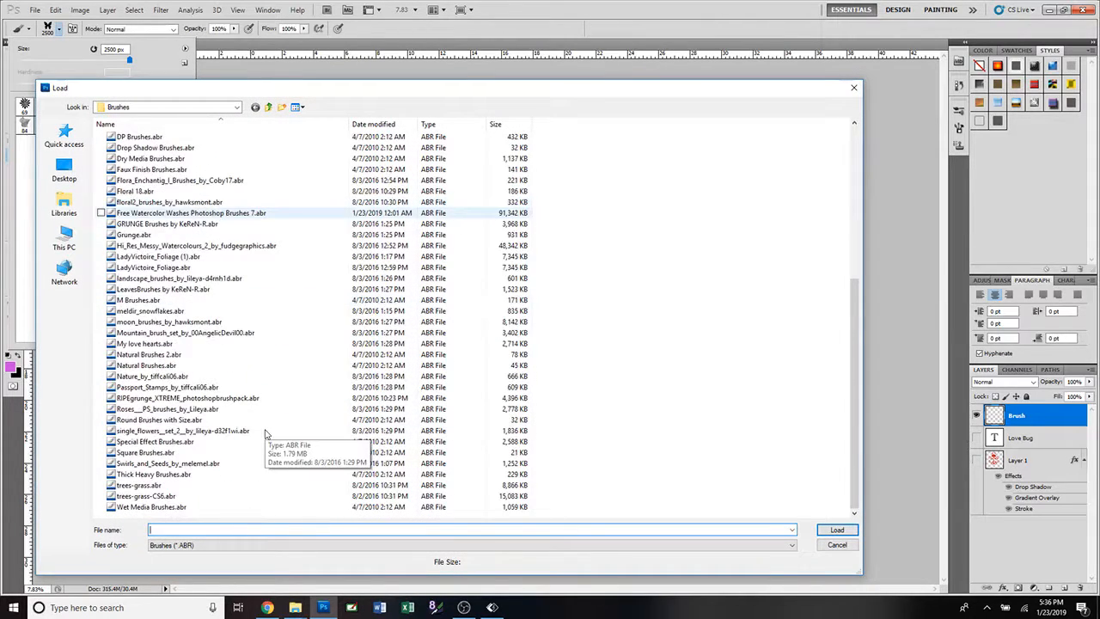
click(215, 464)
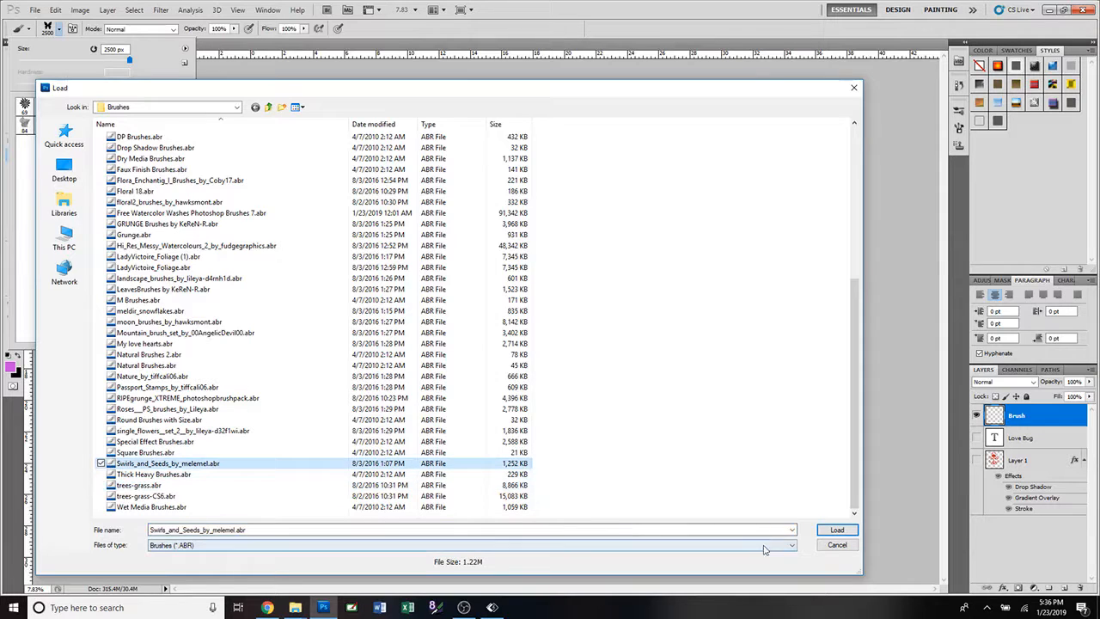
click(838, 529)
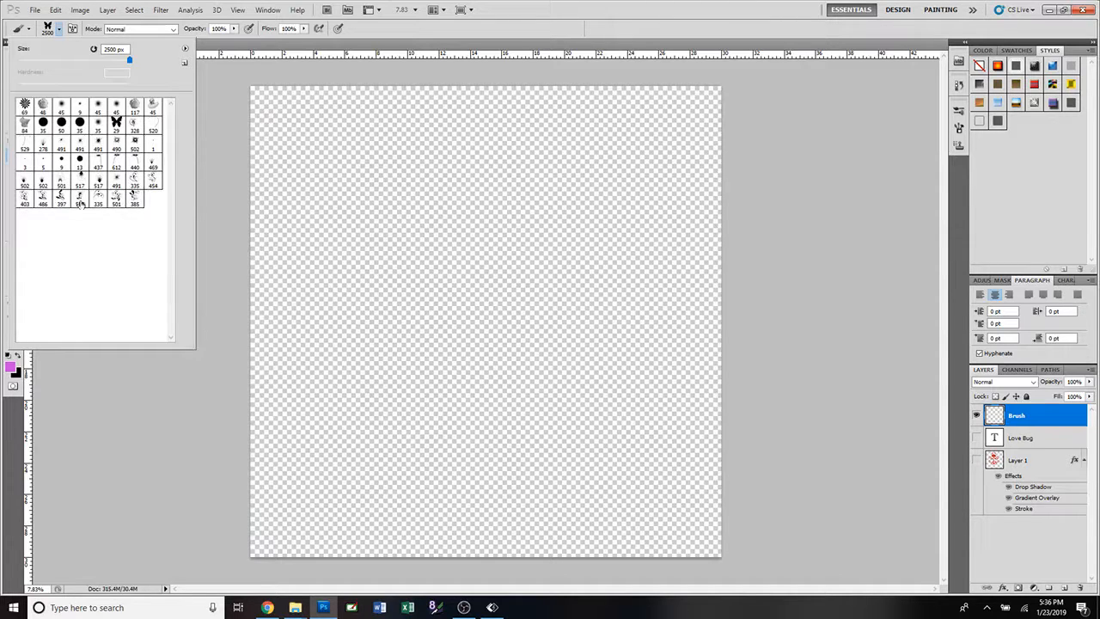
Load the brush file AJ_swils_and_flowers.abr into the brush presets.
click(185, 49)
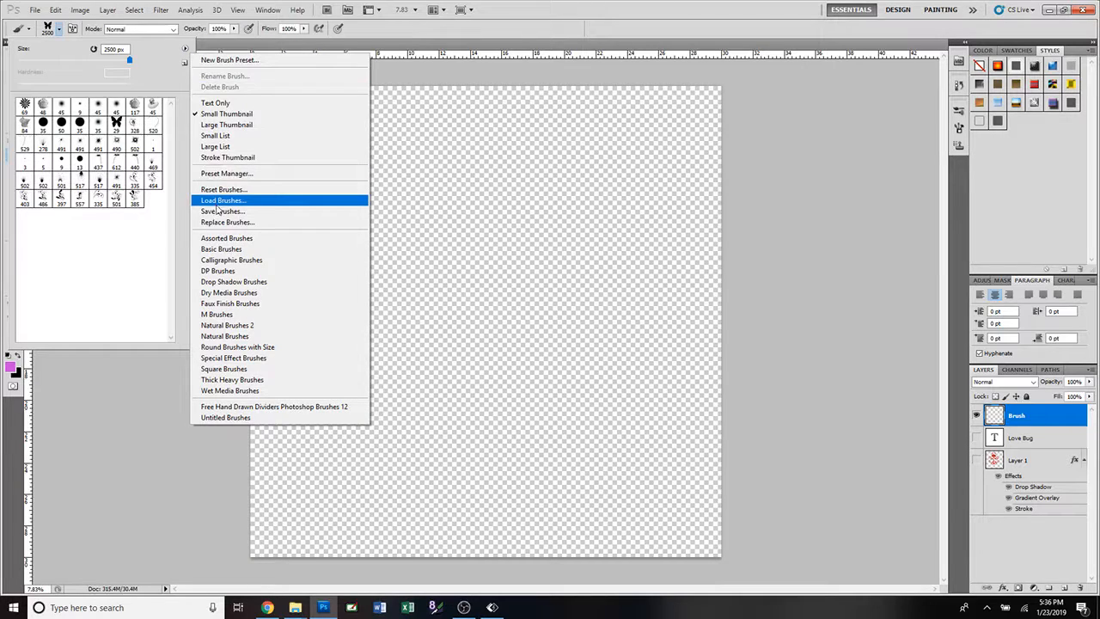
click(217, 202)
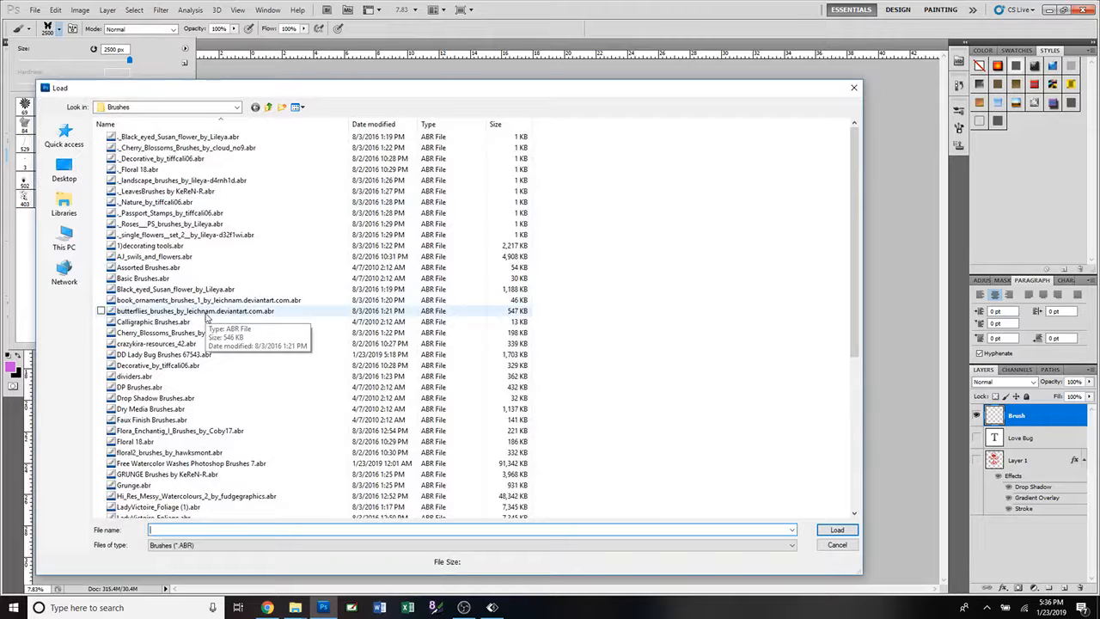
click(187, 257)
click(837, 529)
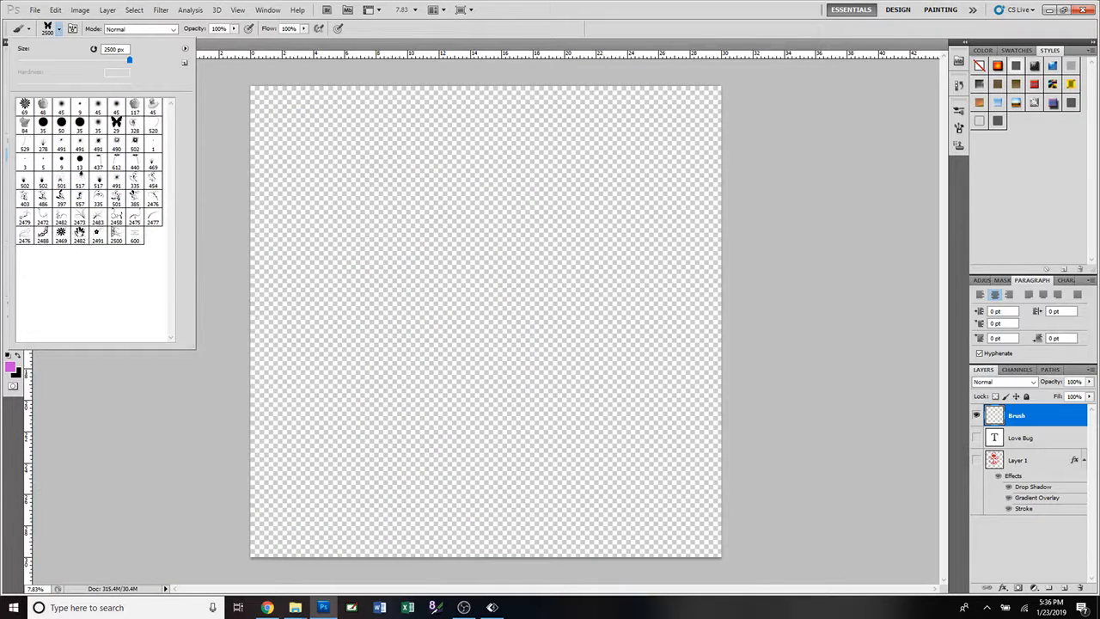
Choose the 2482 px flower brush and stamp one pink flower near the canvas centre on the Brush layer.
click(80, 237)
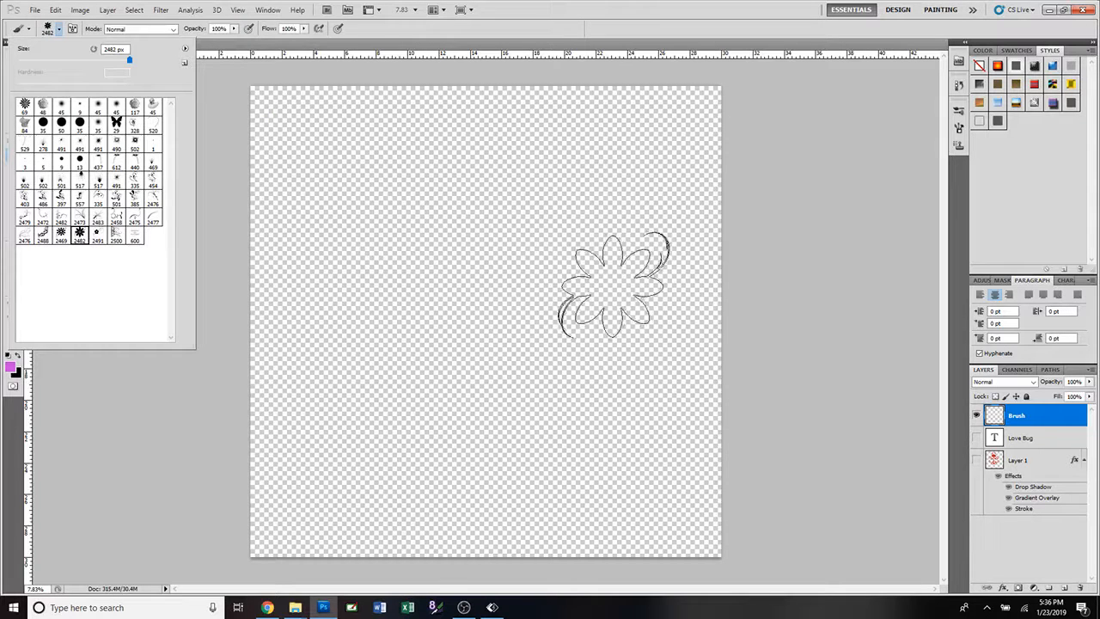
click(481, 266)
click(481, 267)
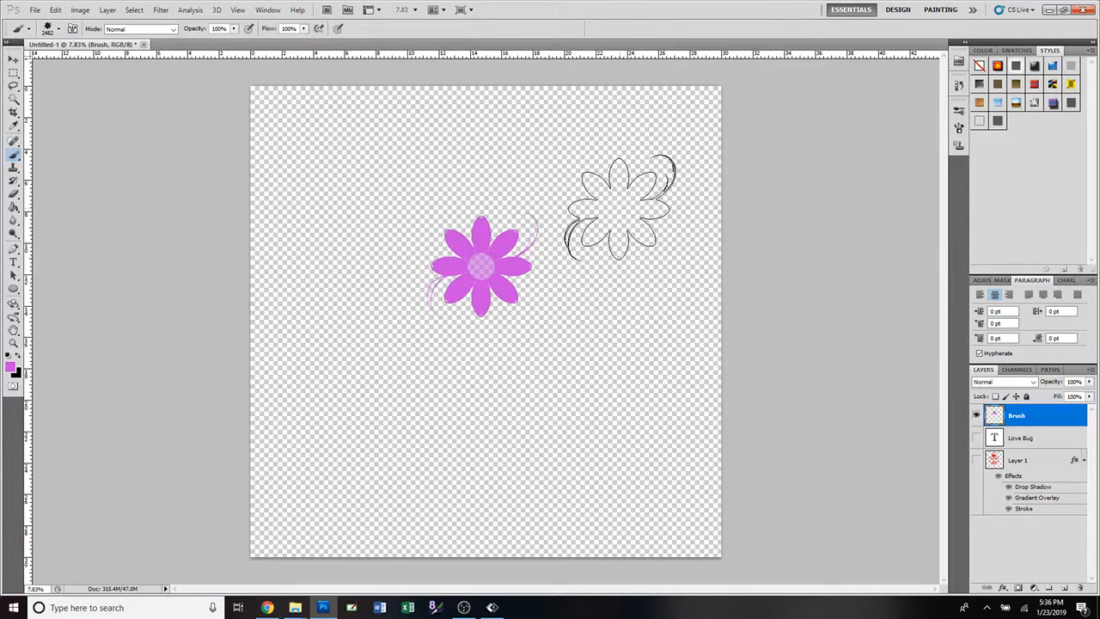
Stamp four more flowers around the first one and shift the whole Brush layer slightly downward.
click(619, 211)
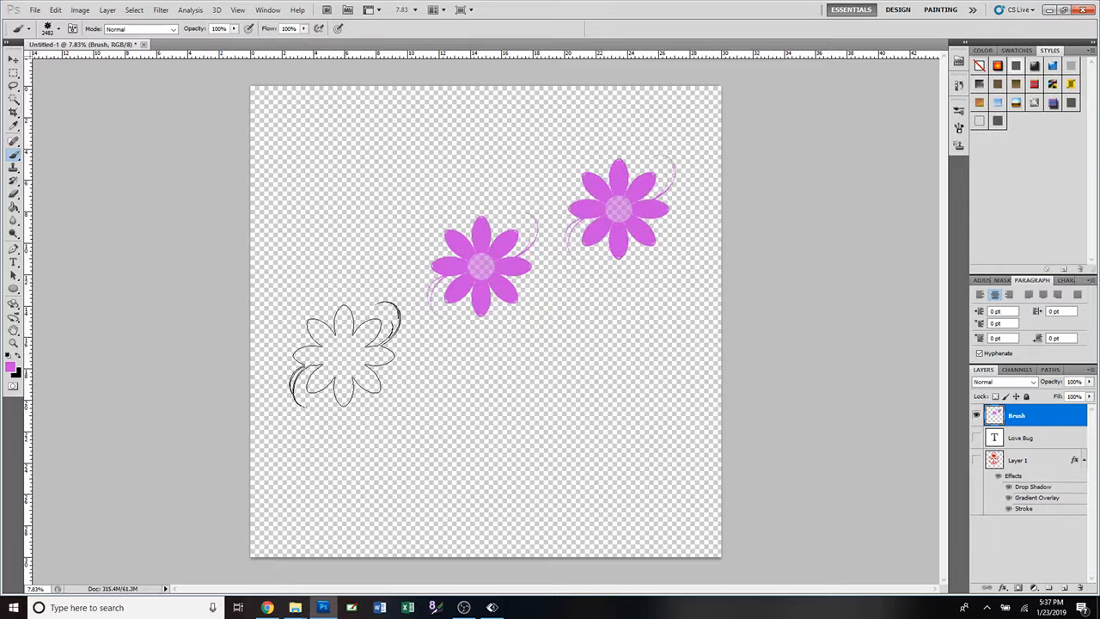
click(356, 342)
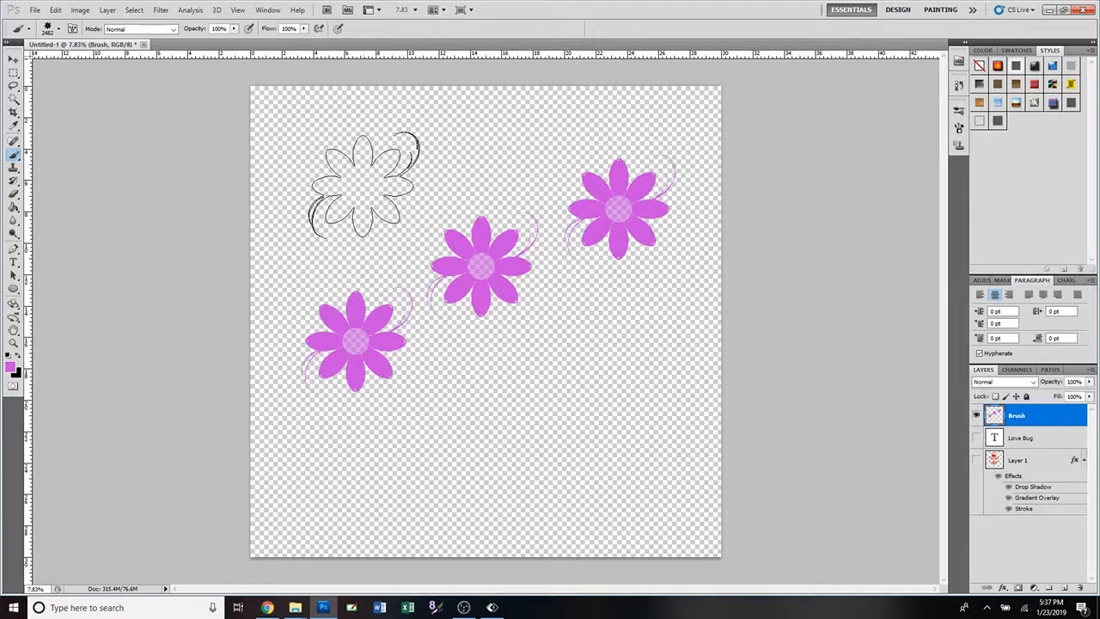
click(362, 185)
click(606, 368)
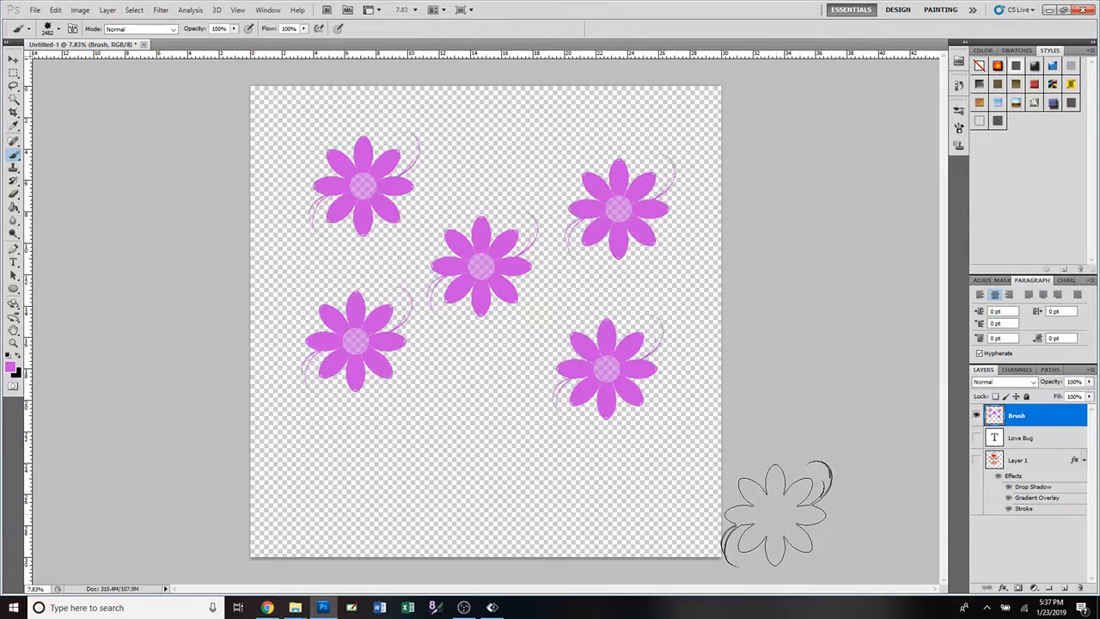
click(13, 59)
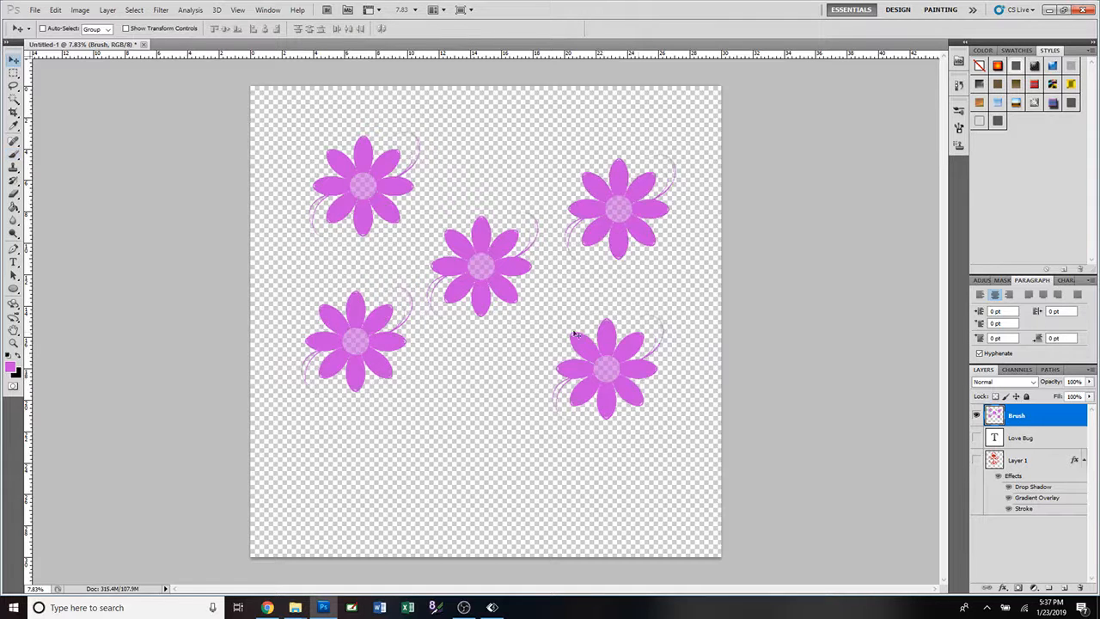
mouse_move(490, 302)
mouse_down()
mouse_move(492, 333)
mouse_move(512, 299)
mouse_move(486, 313)
mouse_up()
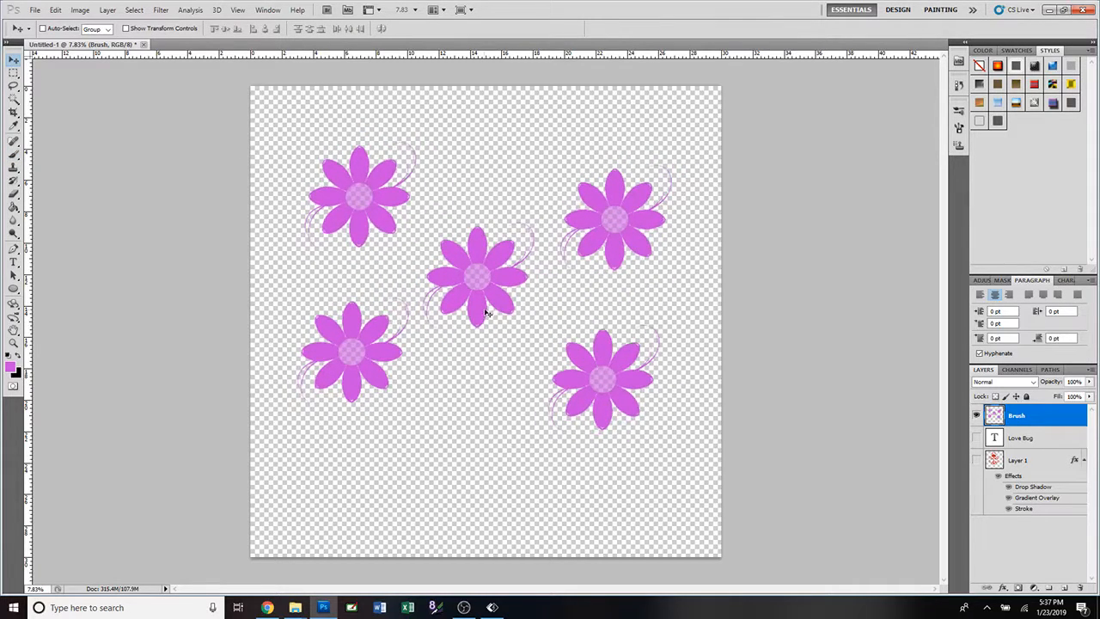
Undo the layer move and the four extra flower stamps, back to the single central flower.
key(ctrl+alt+z)
key(ctrl+alt+z)
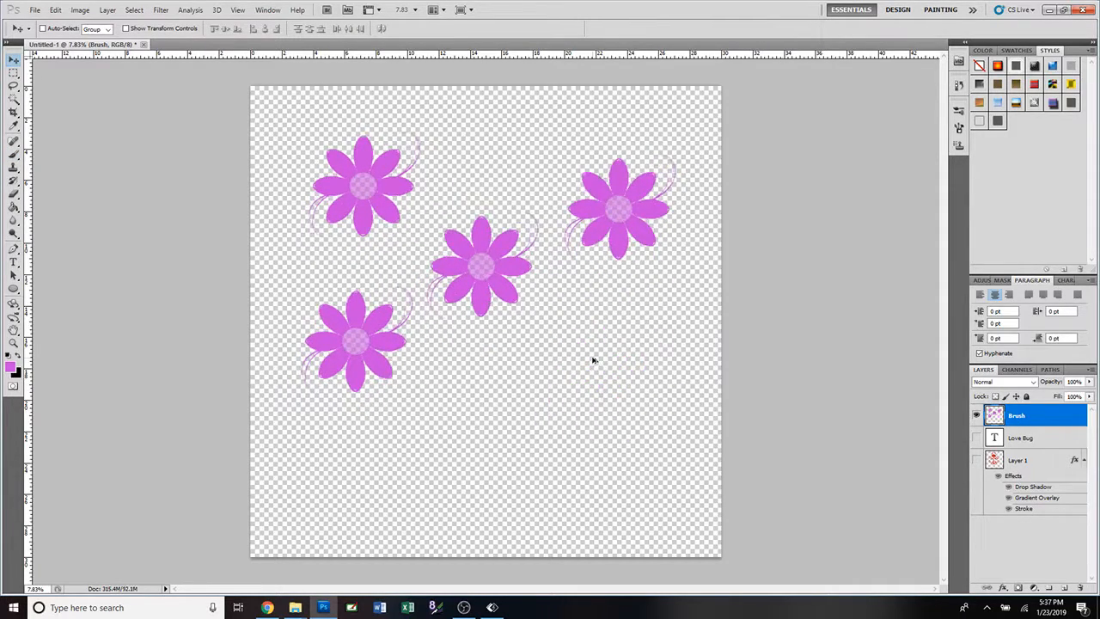
key(ctrl+alt+z)
key(ctrl+alt+z)
key(ctrl+alt+z)
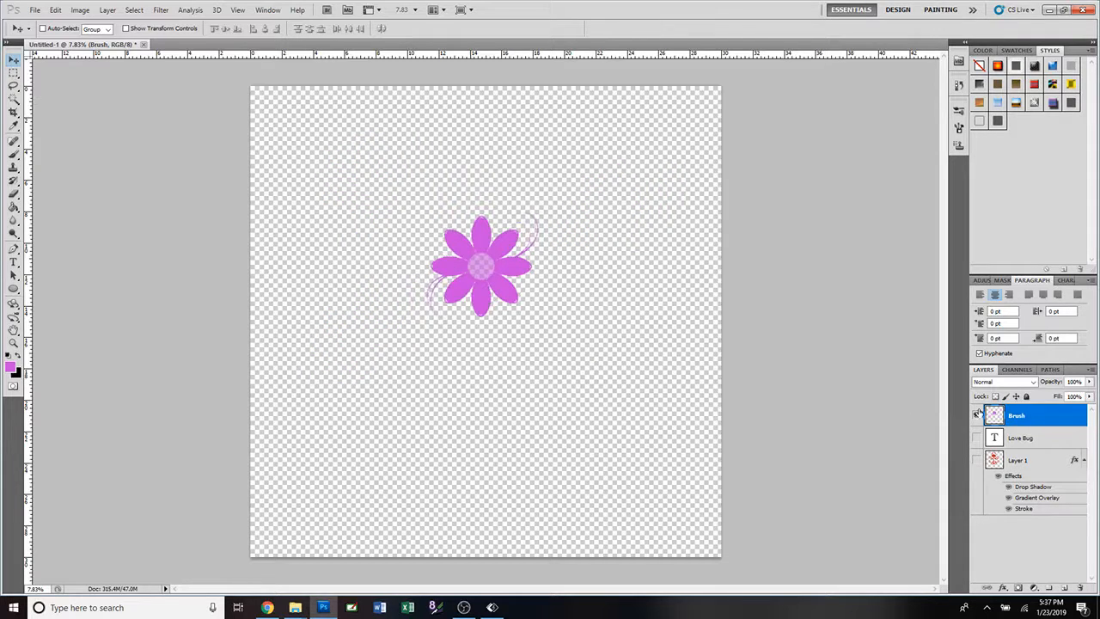
Duplicate the Brush layer under the name Brush copy and move the copied flower up and right of the original.
right_click(1020, 417)
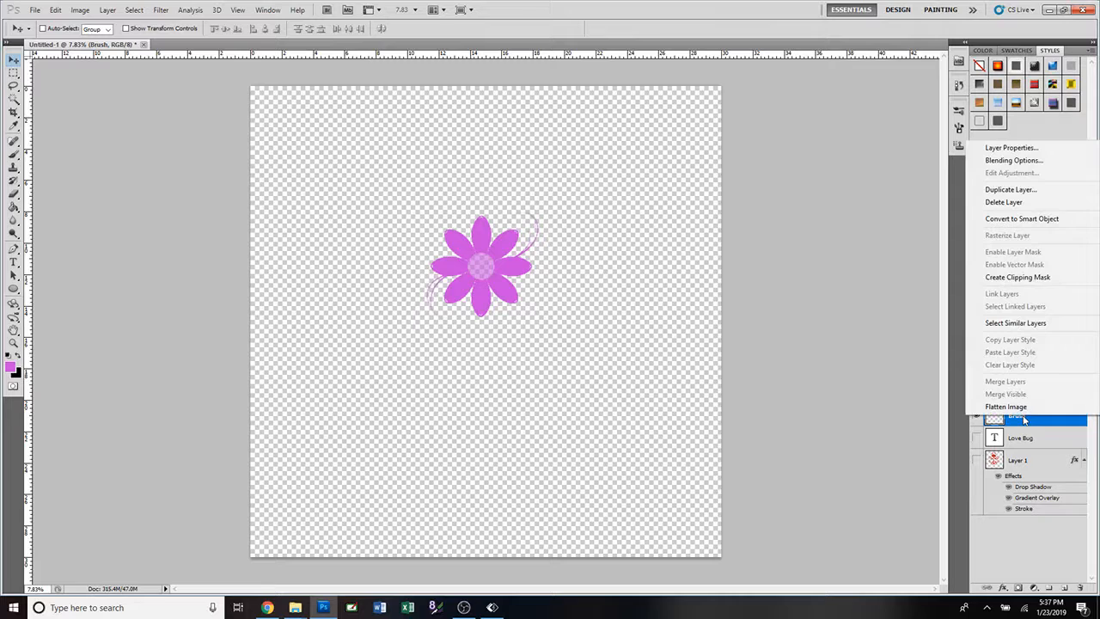
click(997, 191)
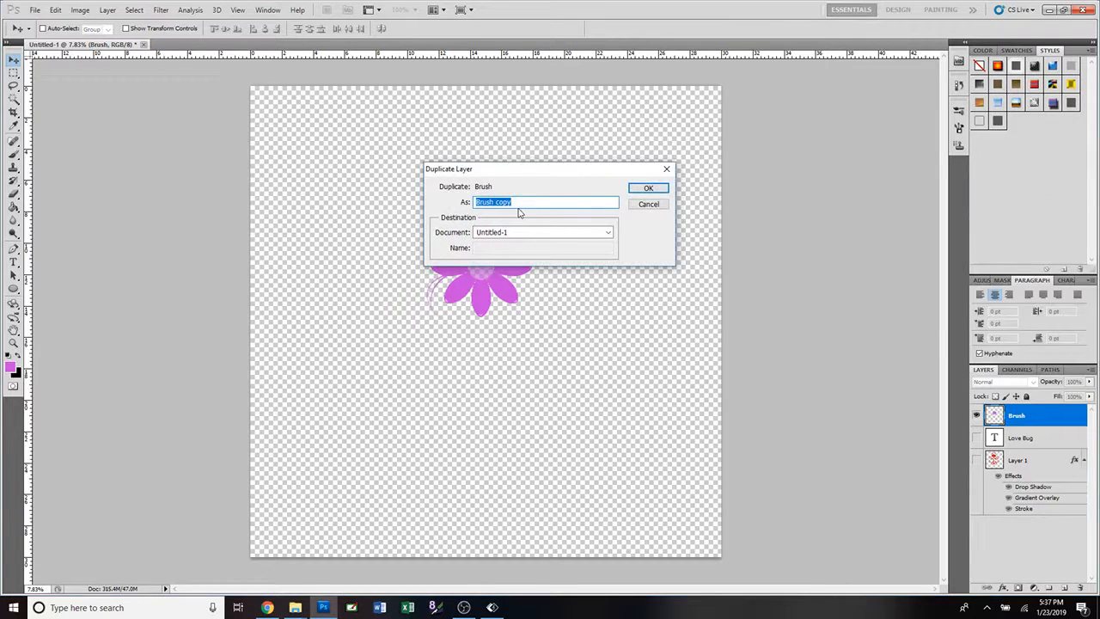
click(648, 188)
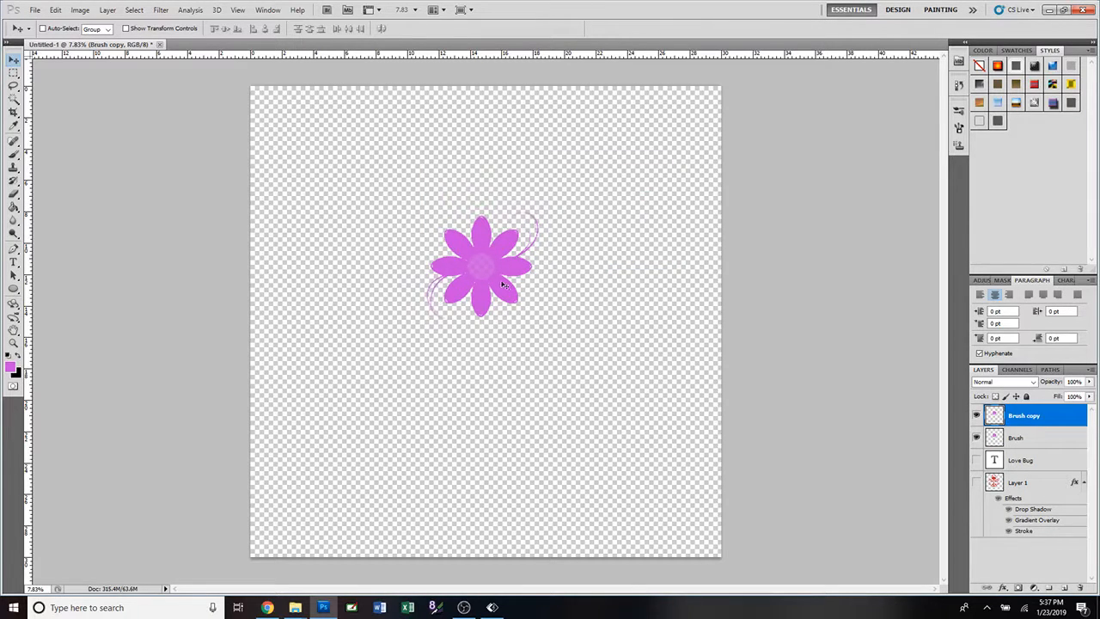
mouse_move(494, 277)
mouse_down()
mouse_move(634, 220)
mouse_move(646, 192)
mouse_move(617, 215)
mouse_up()
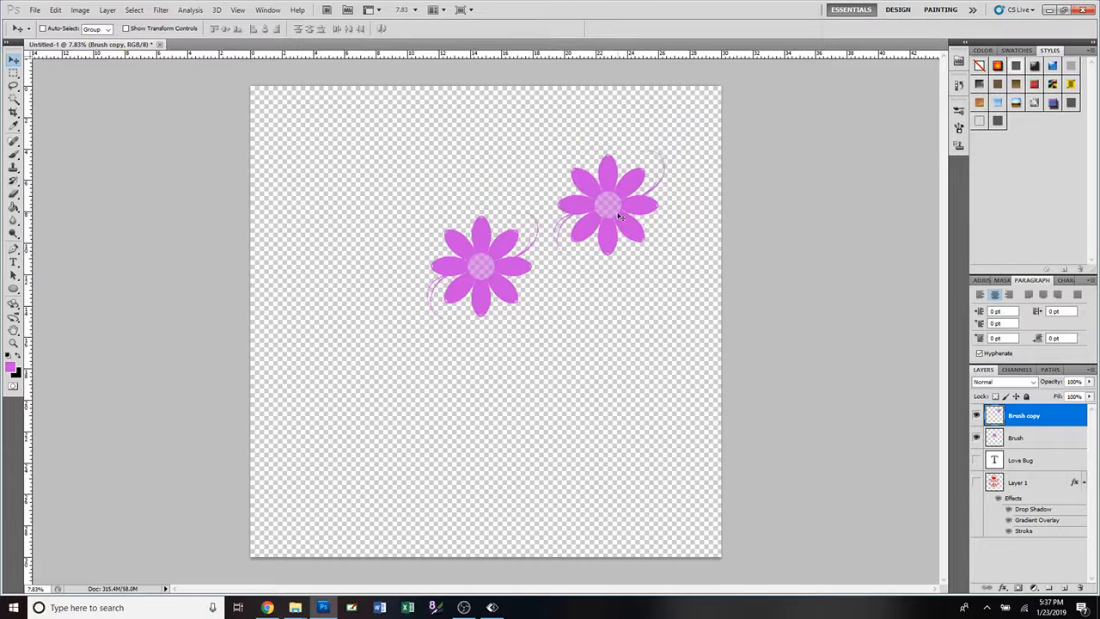
Scale the copied flower to about 120% and place it in the upper-right corner of the canvas.
key(ctrl+t)
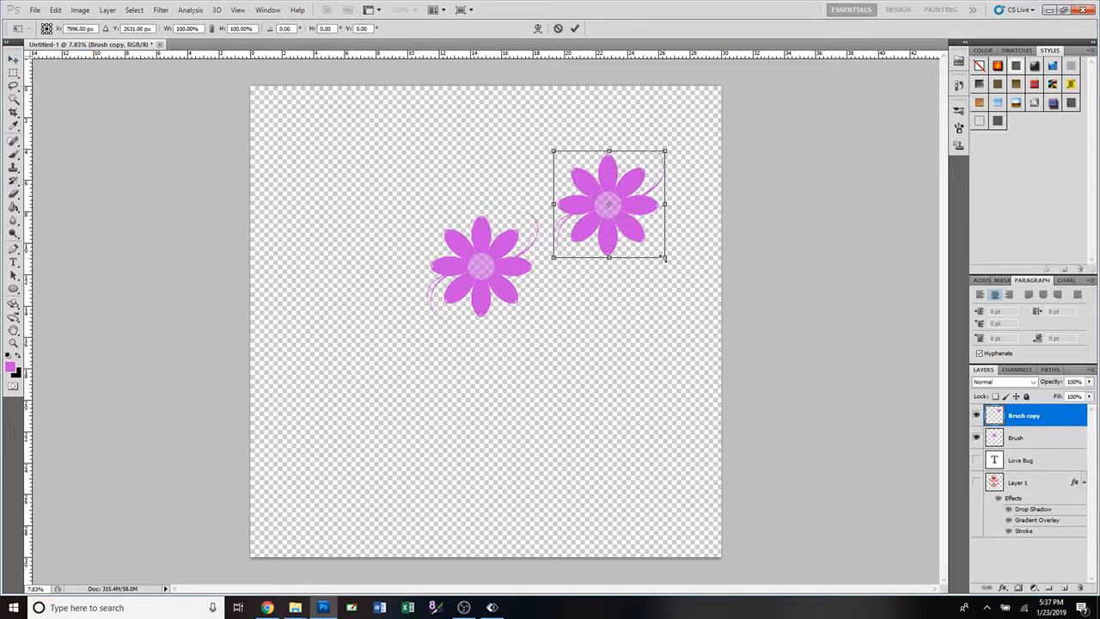
drag(662, 255, 677, 198)
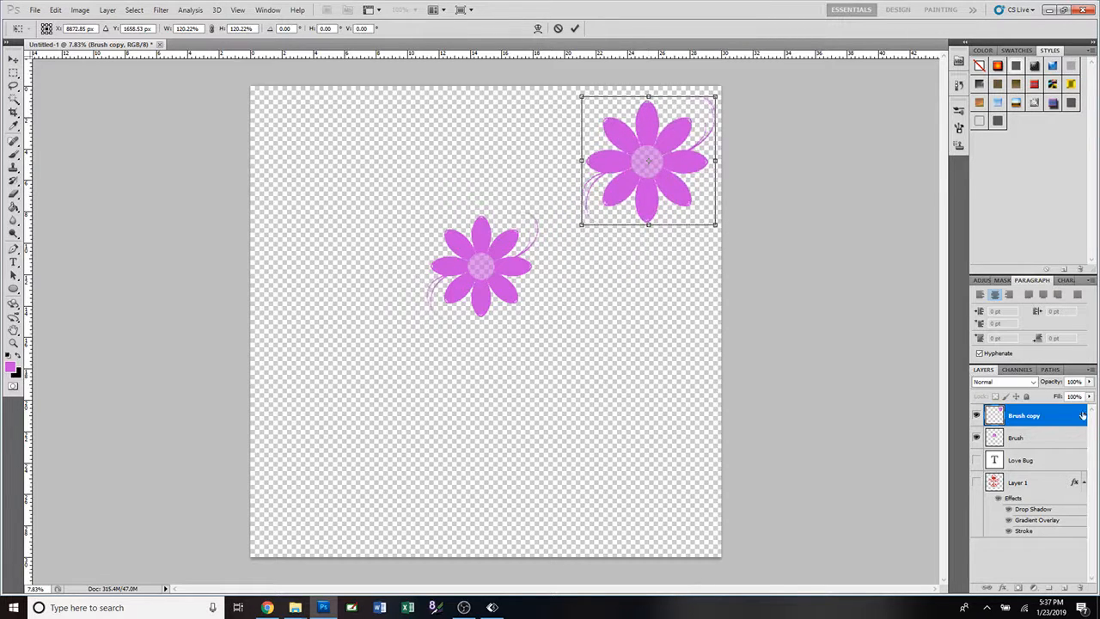
click(575, 28)
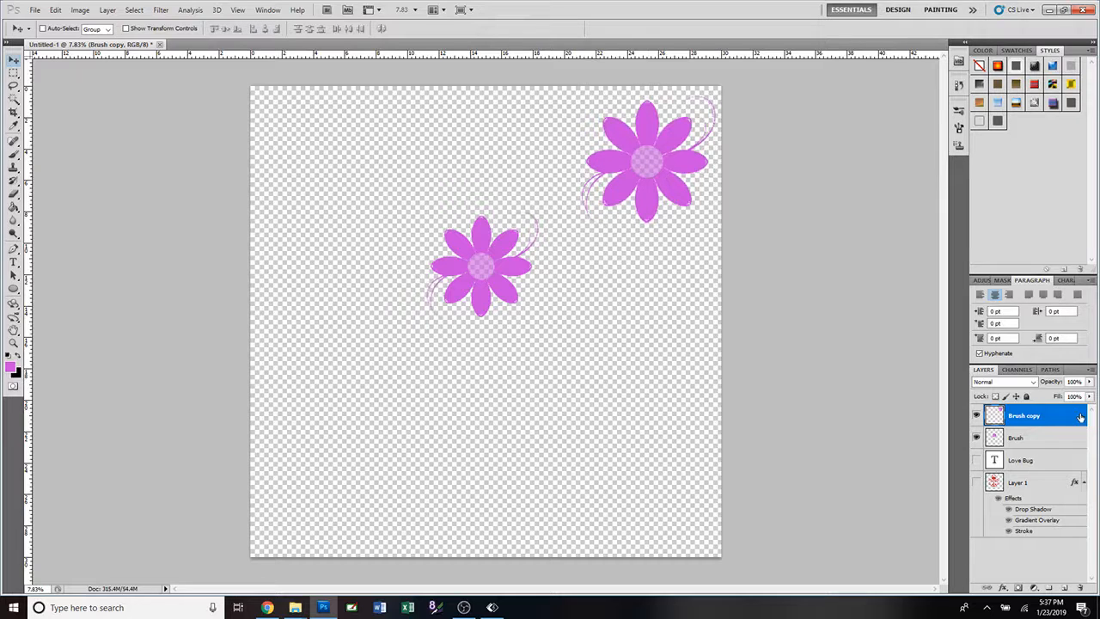
Apply a Color Overlay in dark blue #0b3a8d to the Brush copy layer's flower.
double_click(1081, 417)
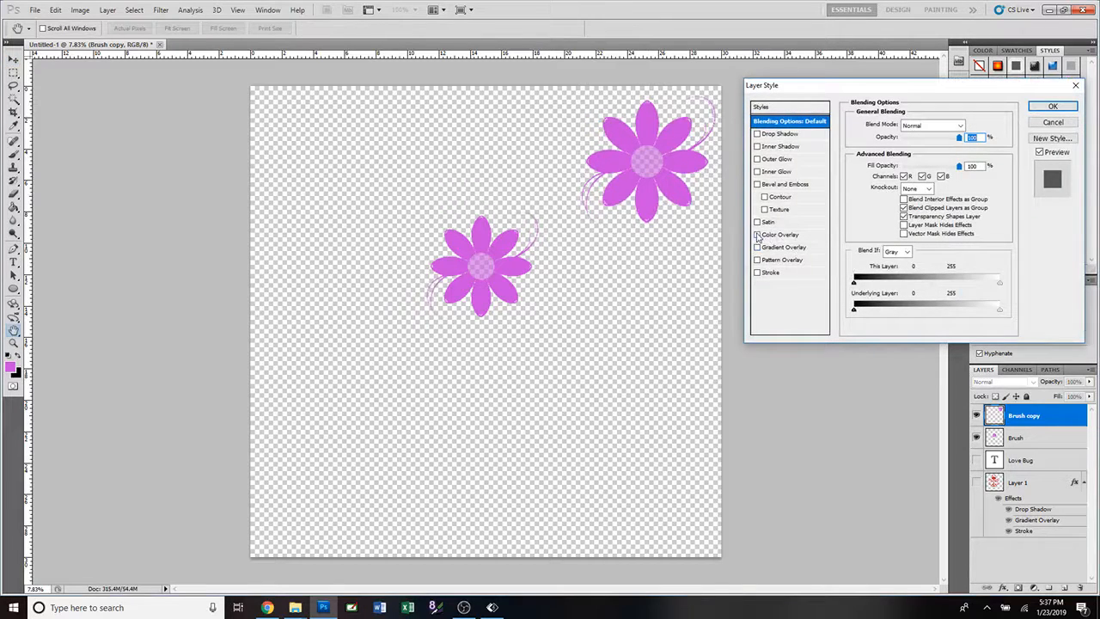
click(758, 235)
click(801, 239)
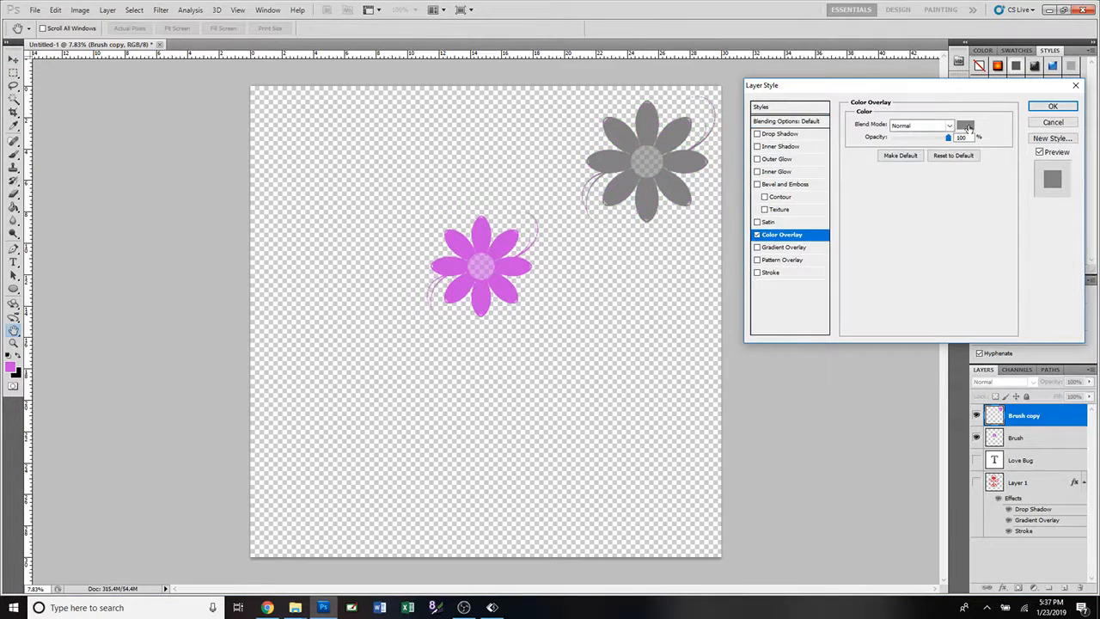
click(965, 125)
drag(761, 185, 761, 196)
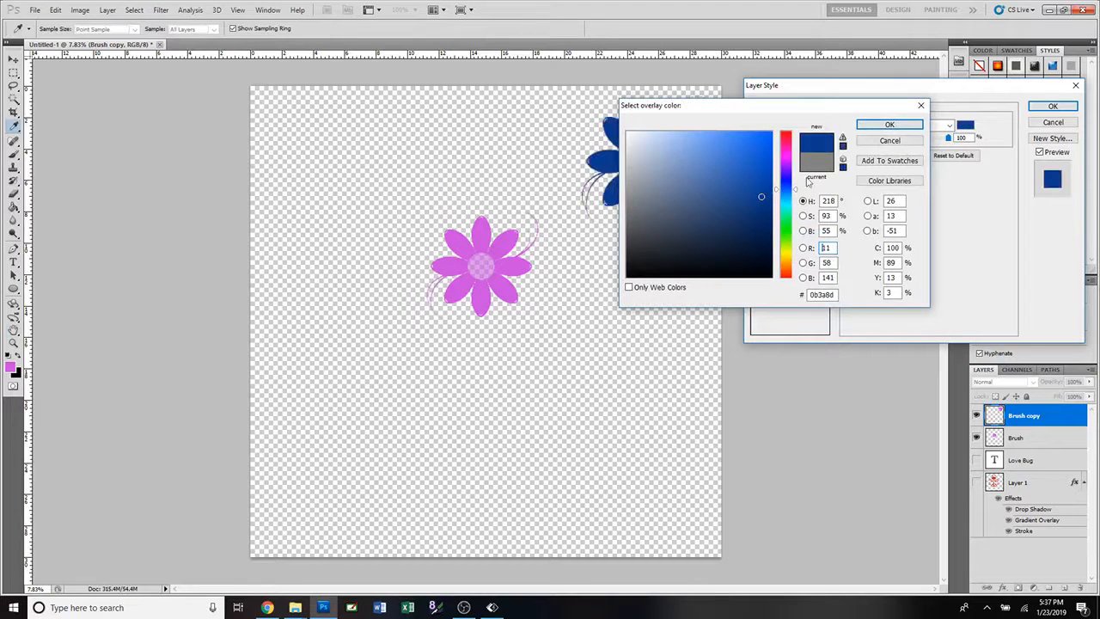
click(889, 125)
click(1054, 106)
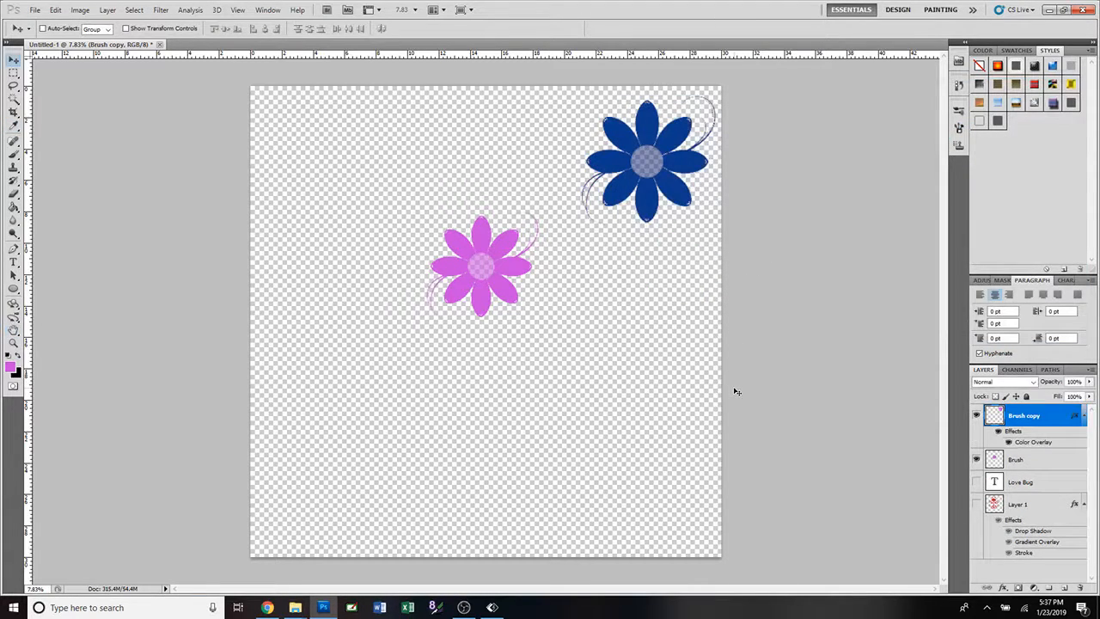
Rename the Brush copy layer as Brush Blue.
double_click(1031, 418)
click(1041, 416)
double_click(1028, 416)
key(BackSpace)
text(Blye)
key(Return)
double_click(1020, 417)
click(1037, 416)
key(BackSpace)
key(BackSpace)
key(BackSpace)
text(lue)
key(Return)
Arrange the two flowers along the canvas's right side, with the blue one near the top and the pink one just below it.
drag(653, 187, 625, 208)
click(1015, 464)
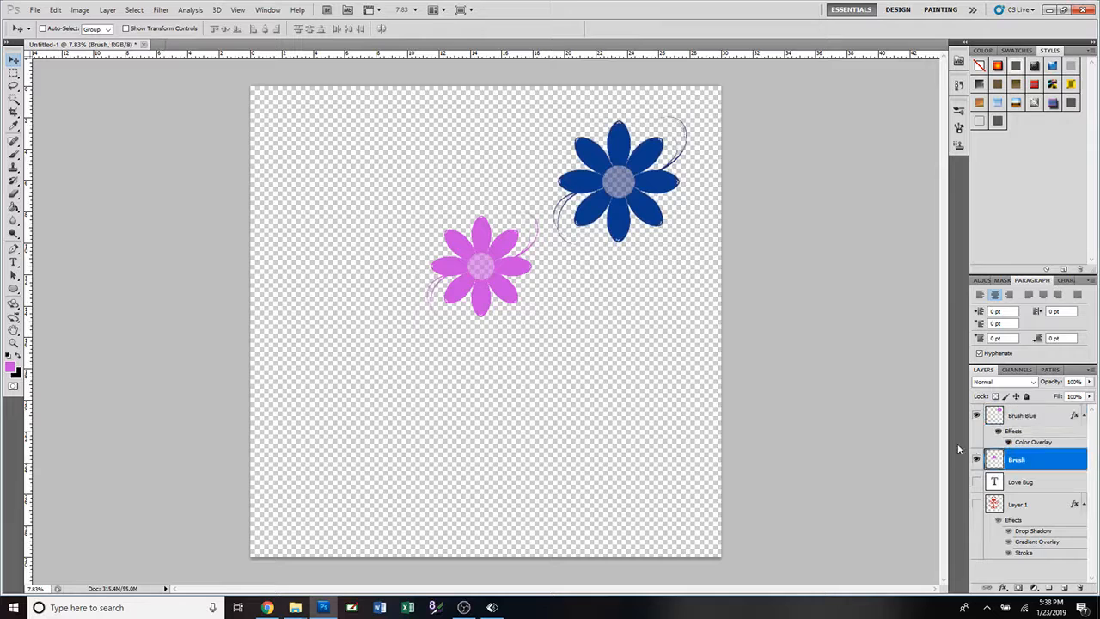
drag(505, 287, 677, 317)
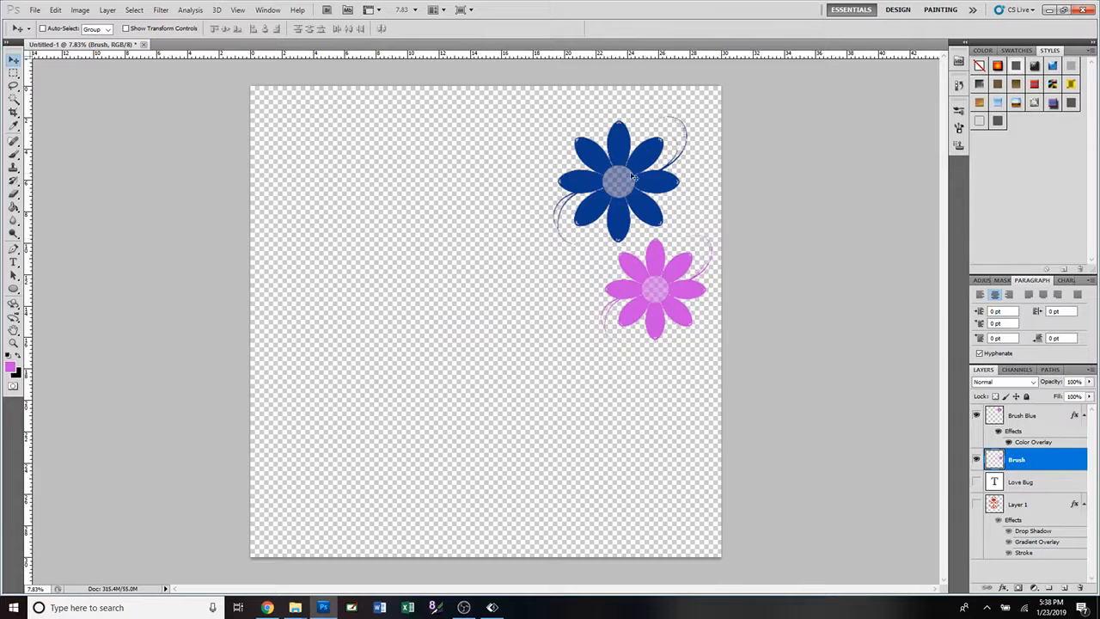
click(1022, 416)
drag(661, 220, 655, 203)
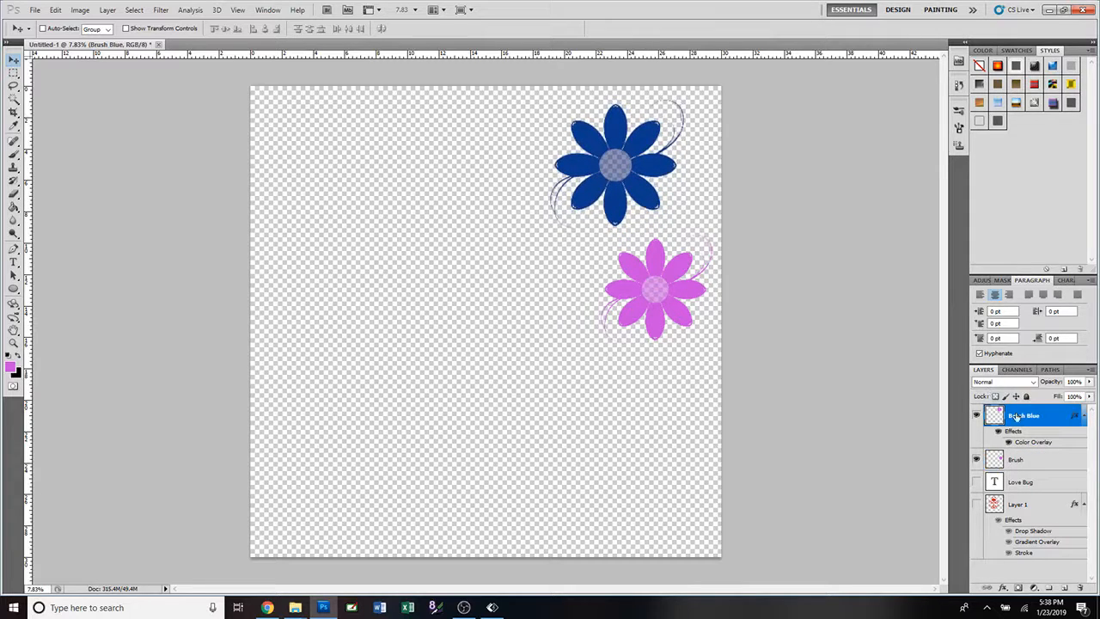
click(1023, 460)
drag(676, 309, 674, 296)
Duplicate the Brush Blue layer and move the copied blue flower straight down, below the pink flower.
click(1024, 415)
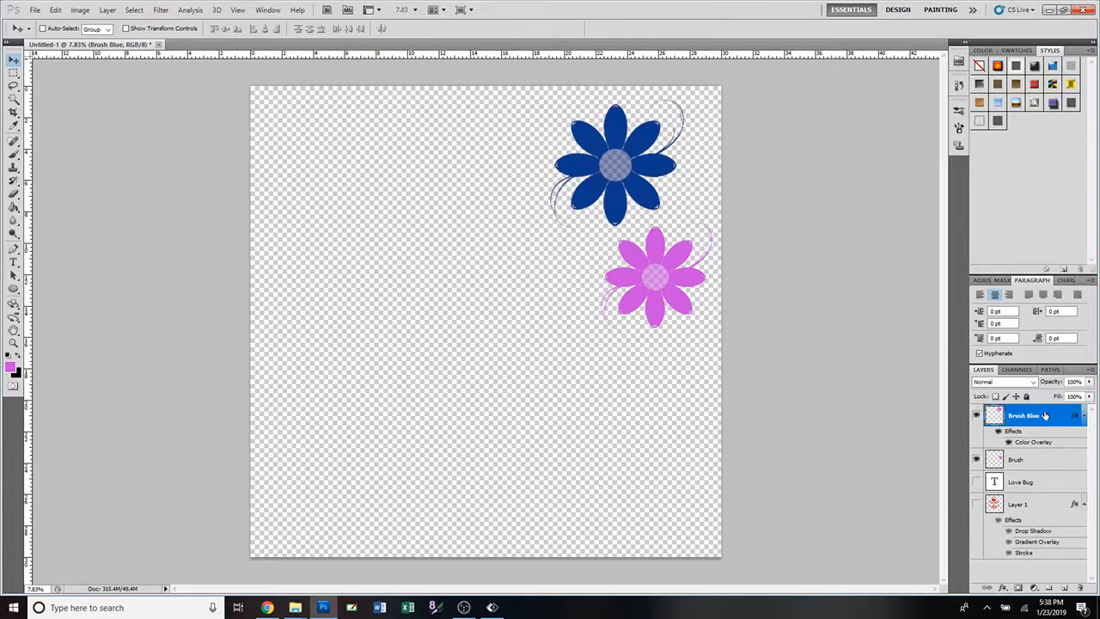
right_click(1045, 416)
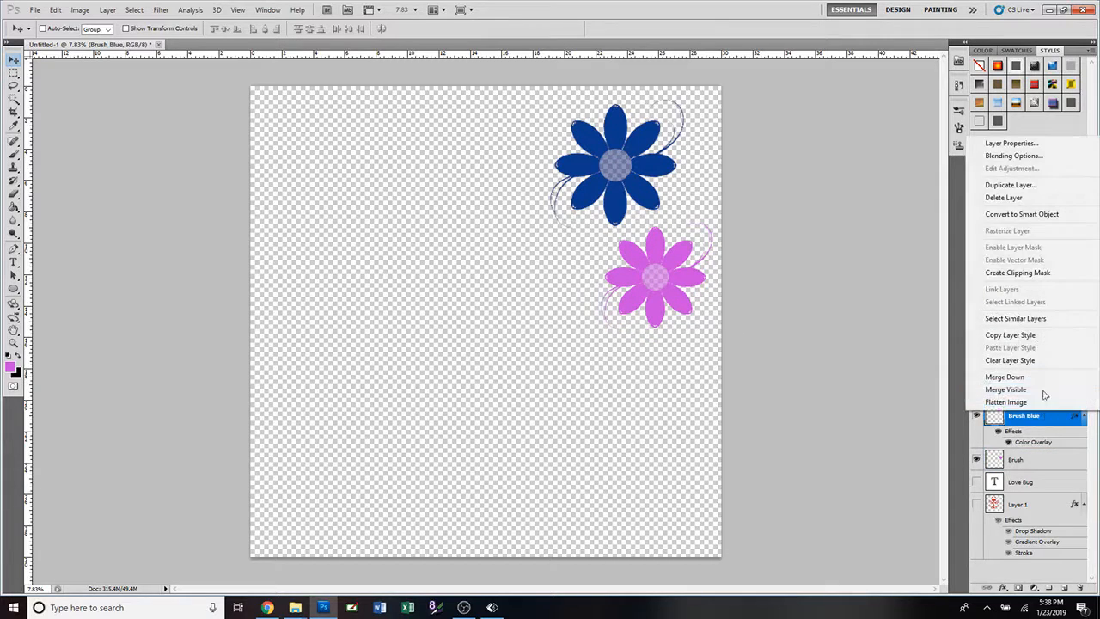
click(1015, 186)
click(647, 184)
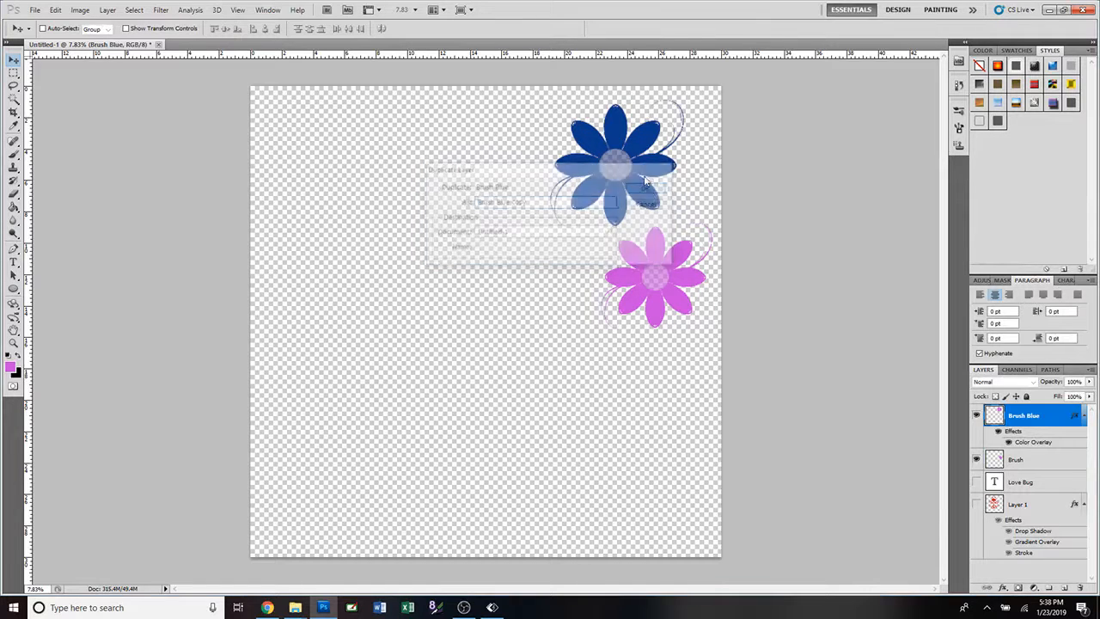
drag(632, 189, 630, 292)
drag(633, 403, 635, 405)
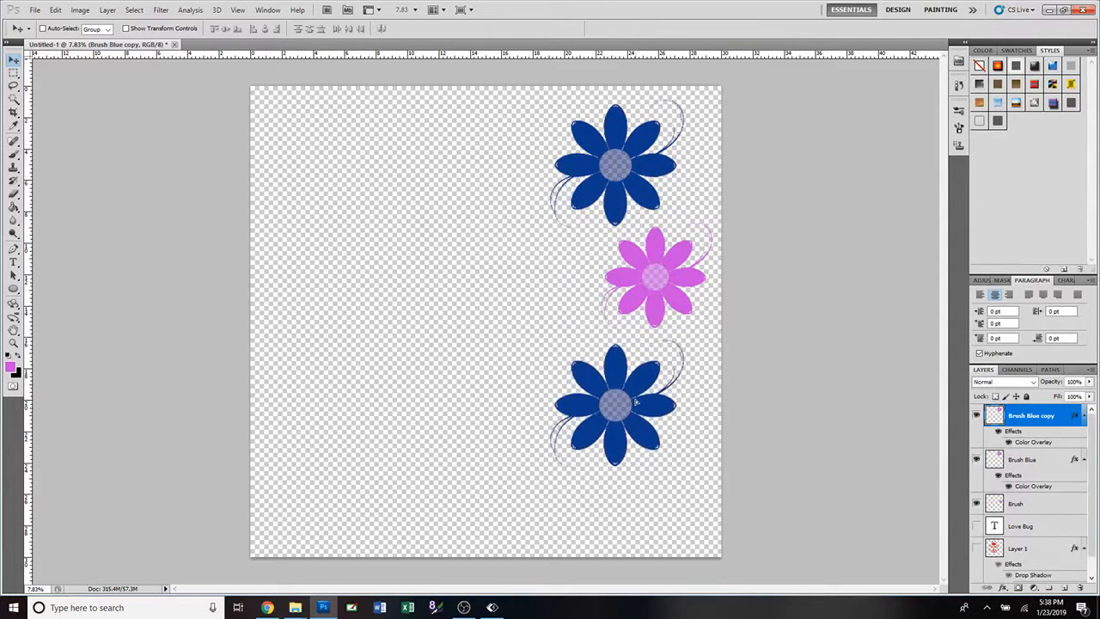
Duplicate the pink flower's Brush layer and place the copy in the lower-right corner of the canvas.
right_click(1028, 508)
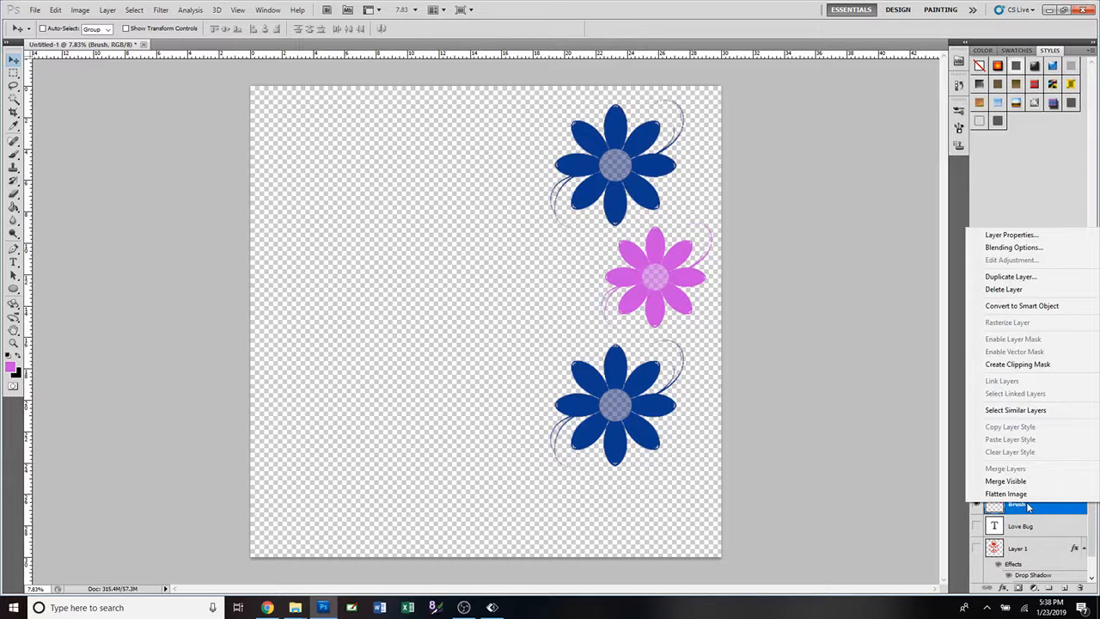
click(1013, 277)
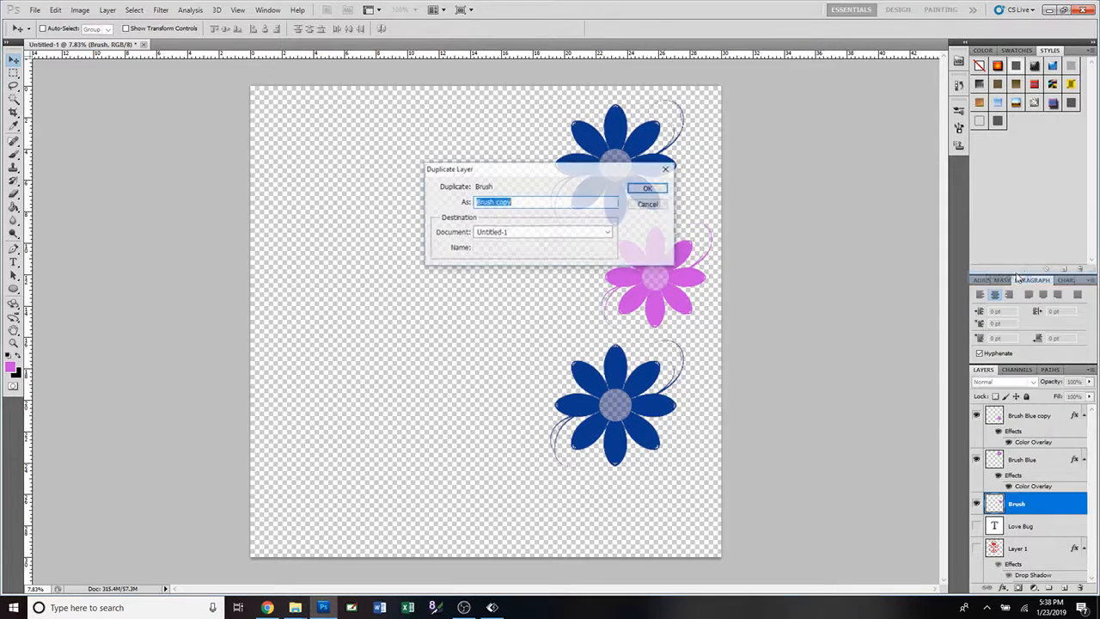
click(650, 190)
drag(655, 276, 659, 506)
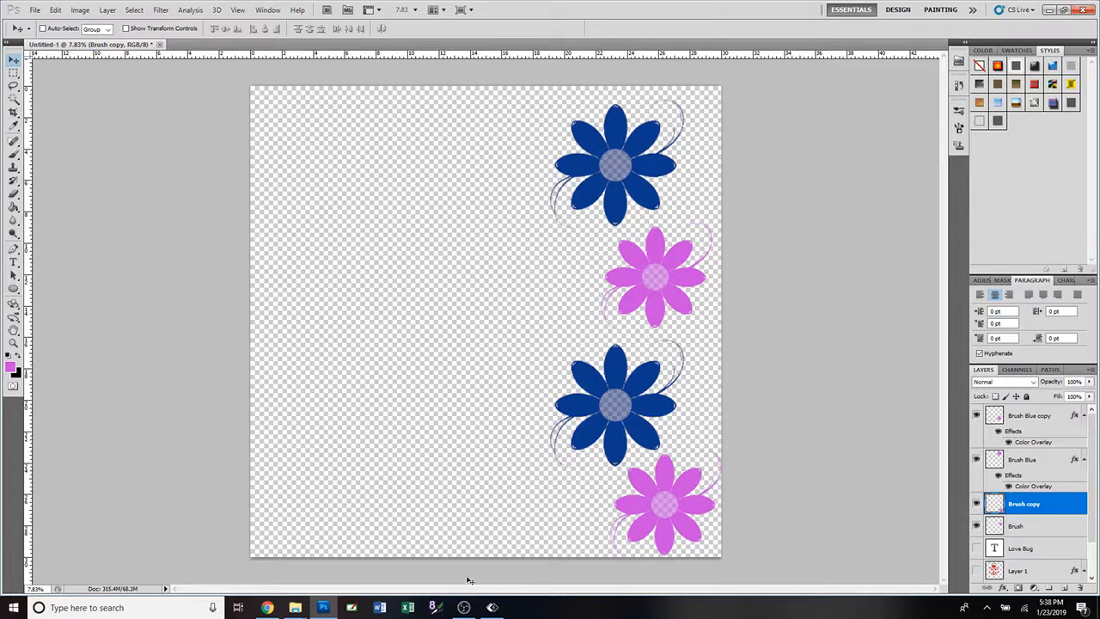
Switch to Chrome and open the license information for the Cute Ladybug Brushes Collection on Brusheezy.
click(272, 610)
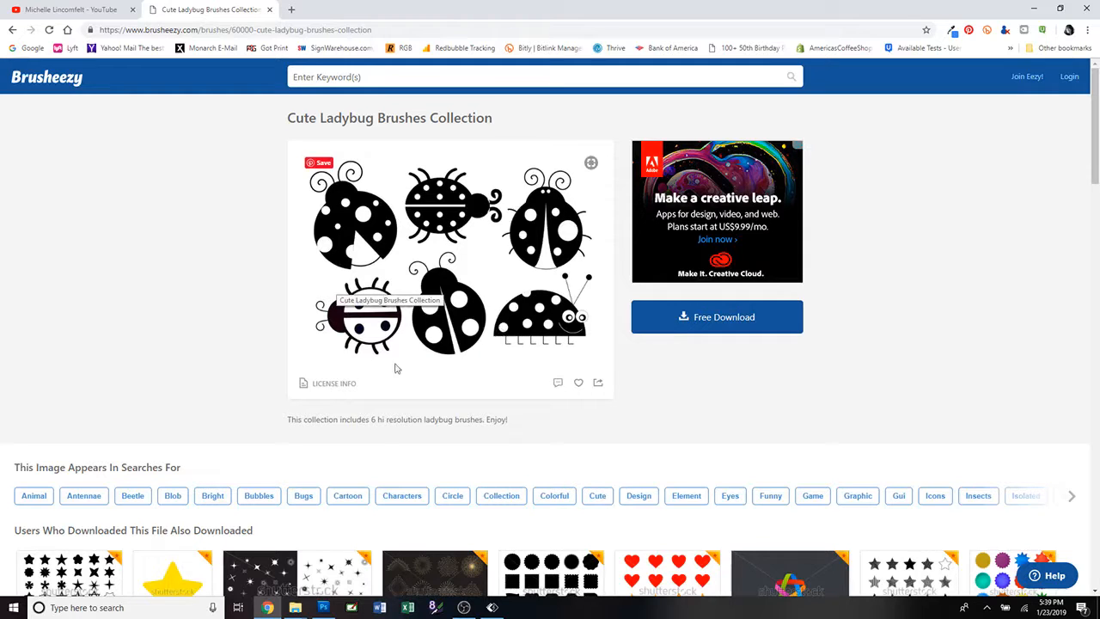
click(335, 384)
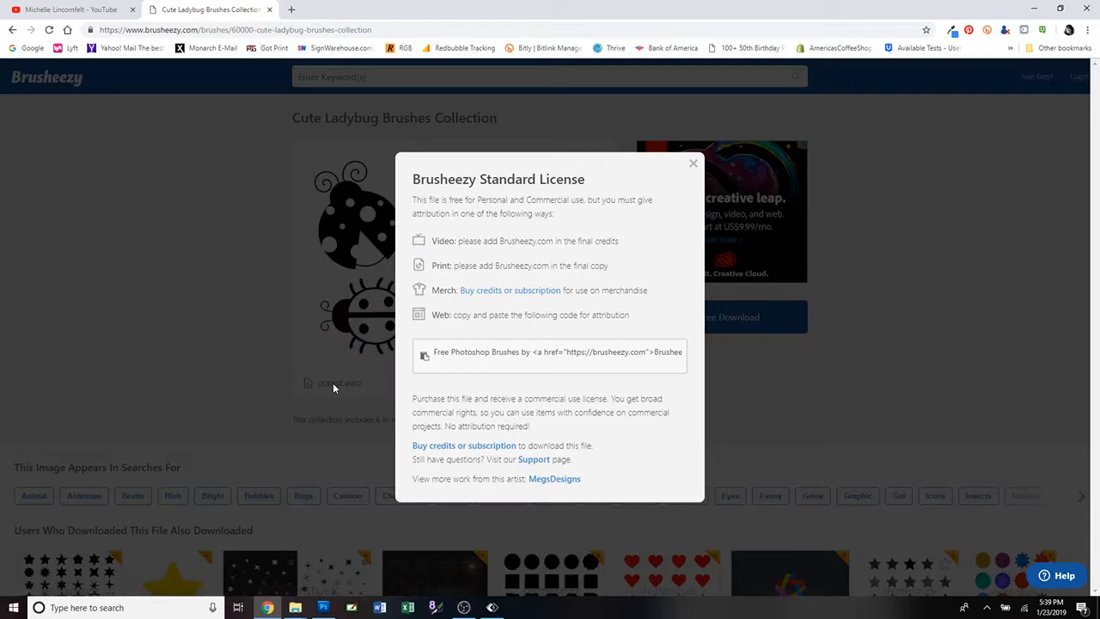
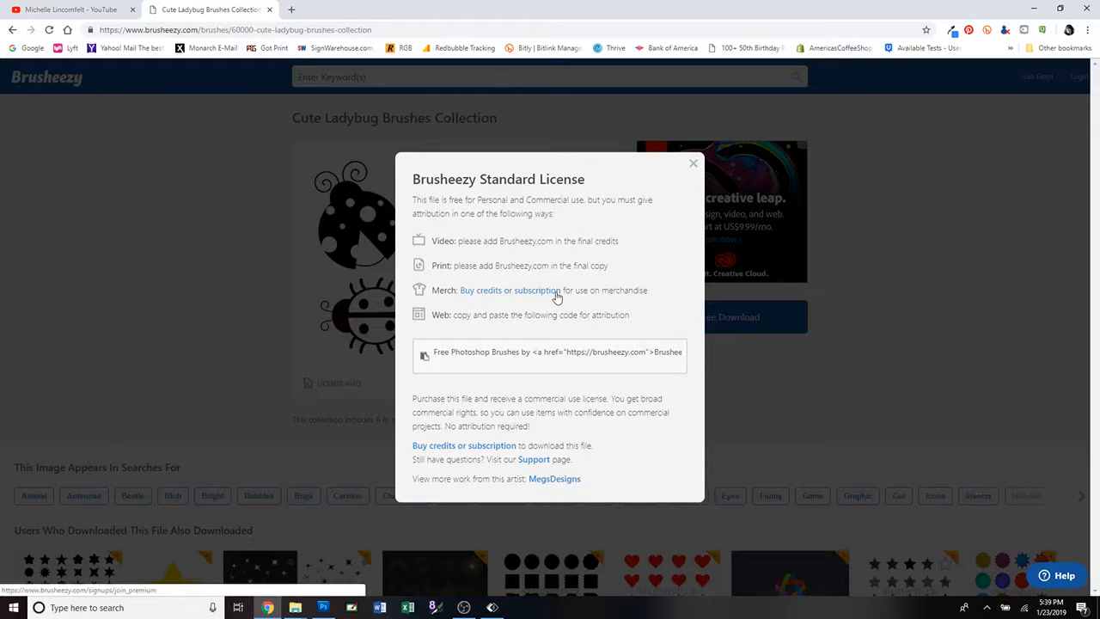
Review the Brusheezy Standard License terms for the ladybug brushes once more, close them, and return to Photoshop.
click(693, 163)
click(324, 608)
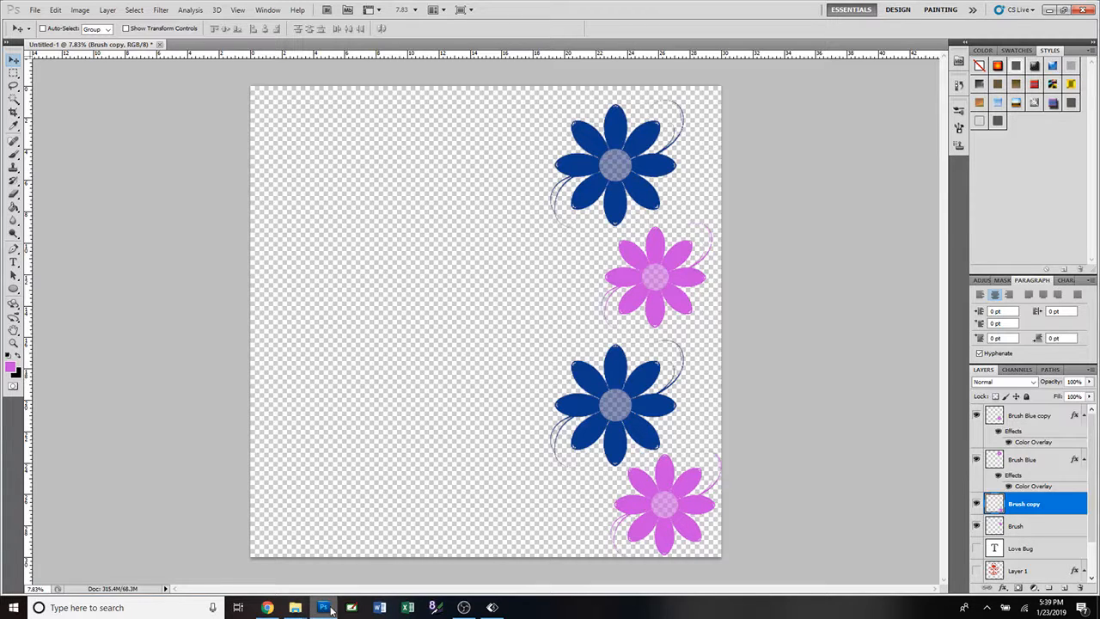
click(268, 608)
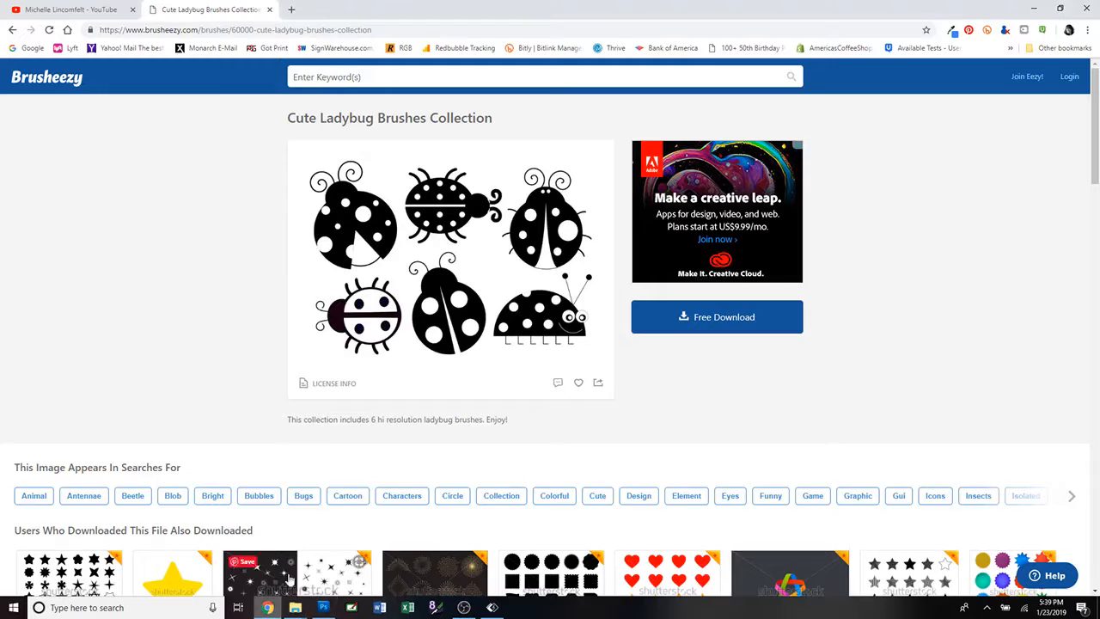
click(324, 385)
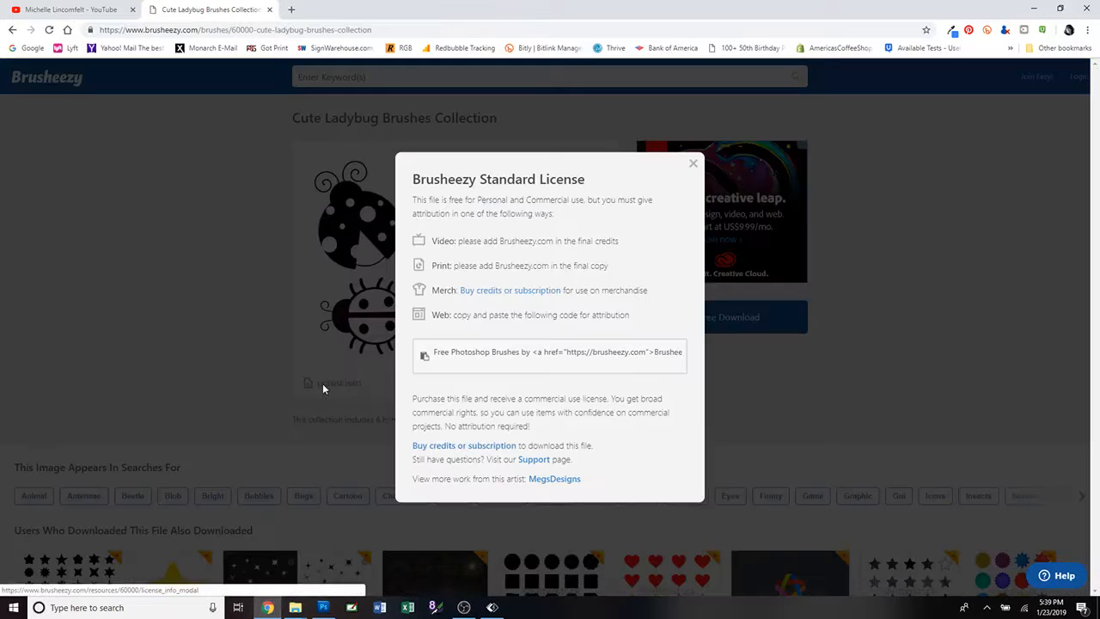
click(695, 164)
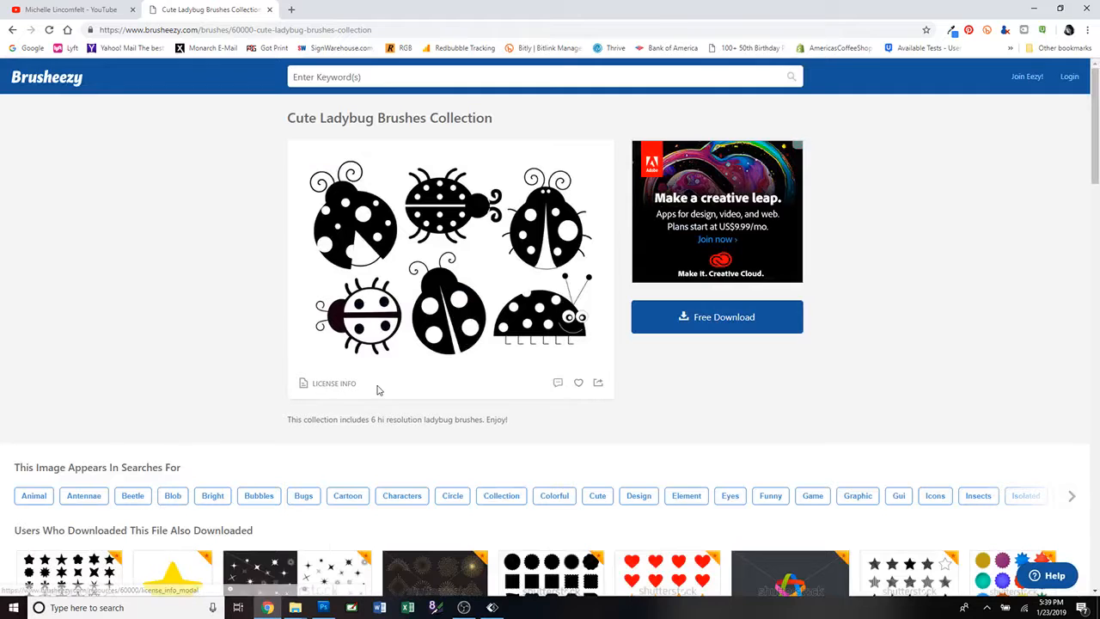
click(323, 607)
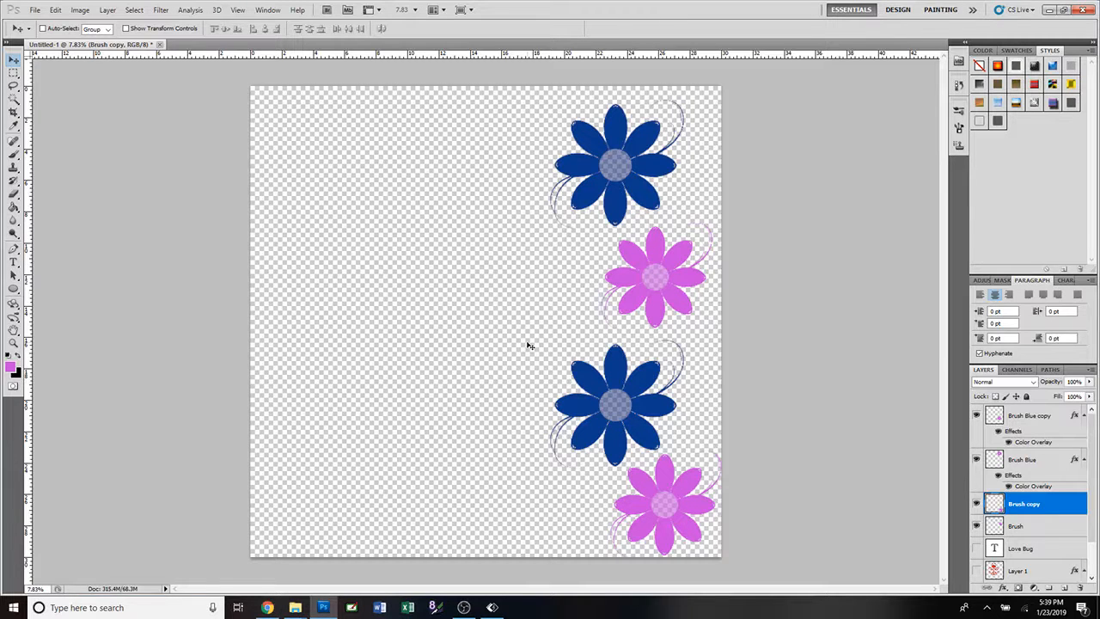
Add a thickened outside stroke in bright cyan (00ebff) to the Brush copy flower in the canvas's lower-right corner.
double_click(1070, 505)
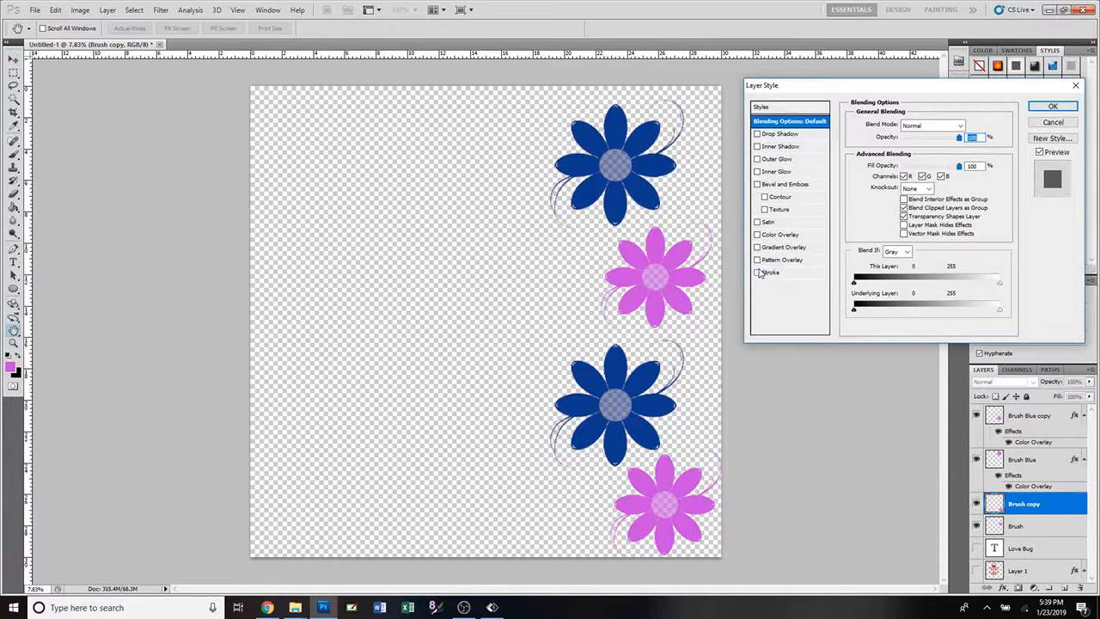
click(808, 273)
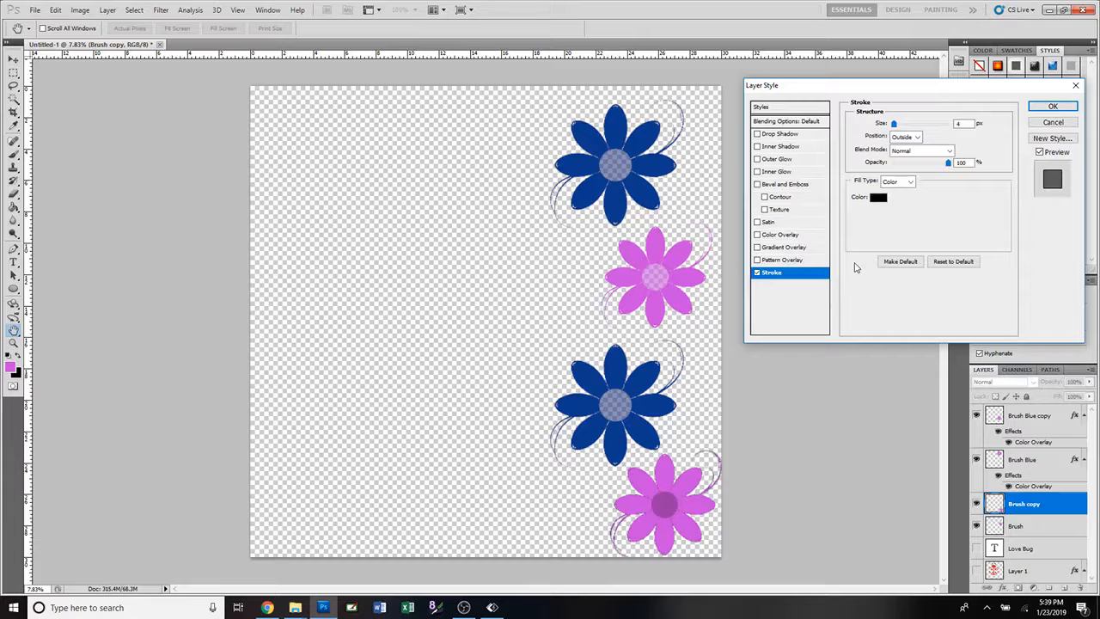
click(878, 198)
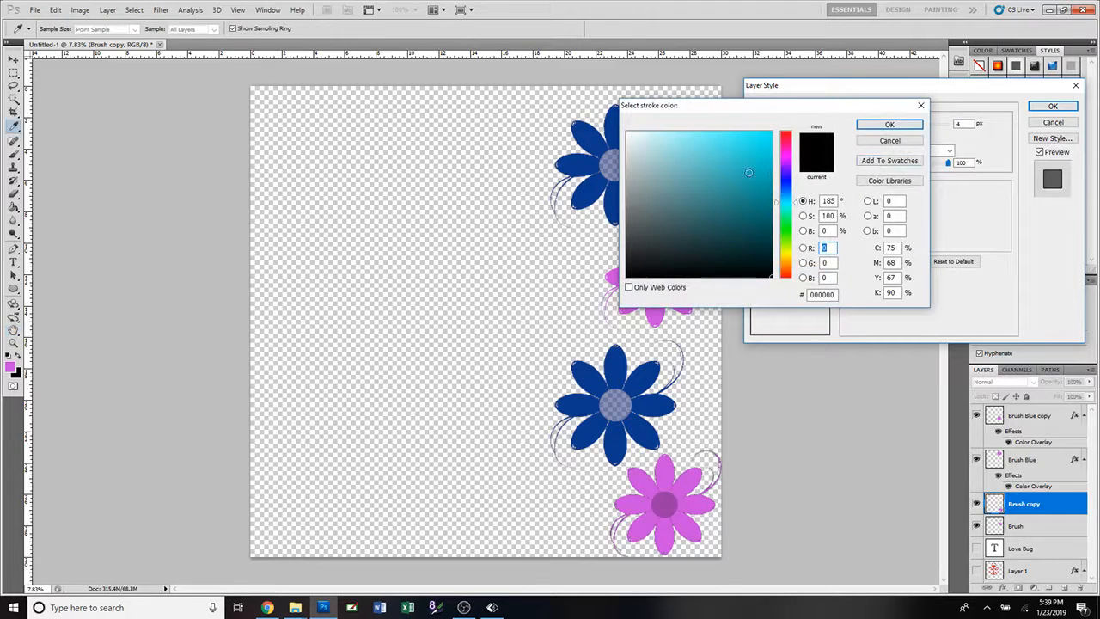
click(771, 133)
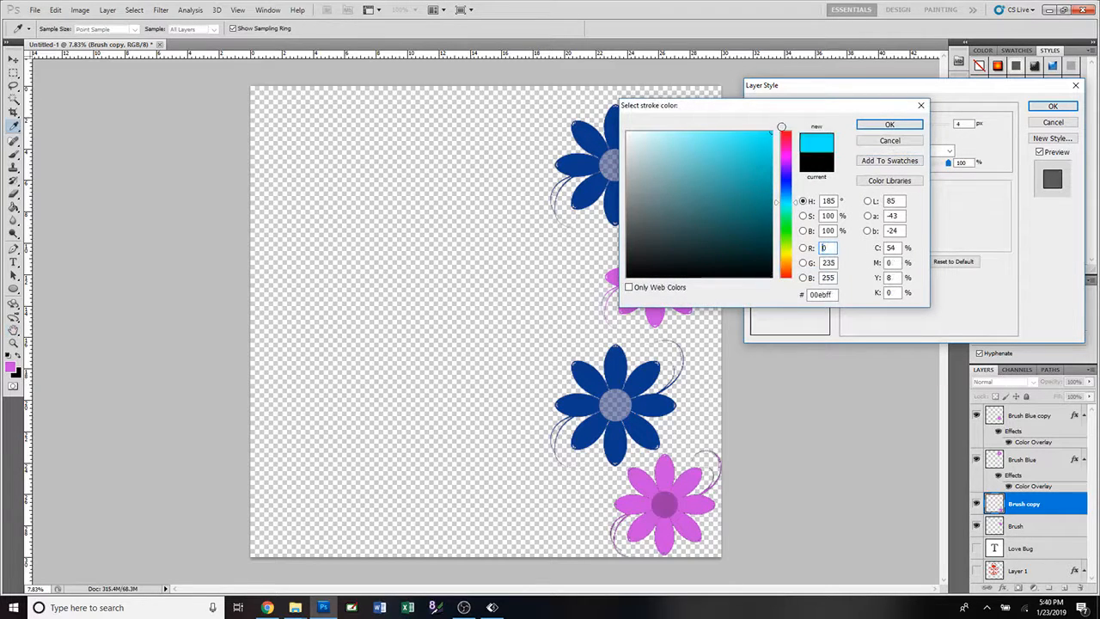
click(891, 126)
drag(894, 124, 900, 126)
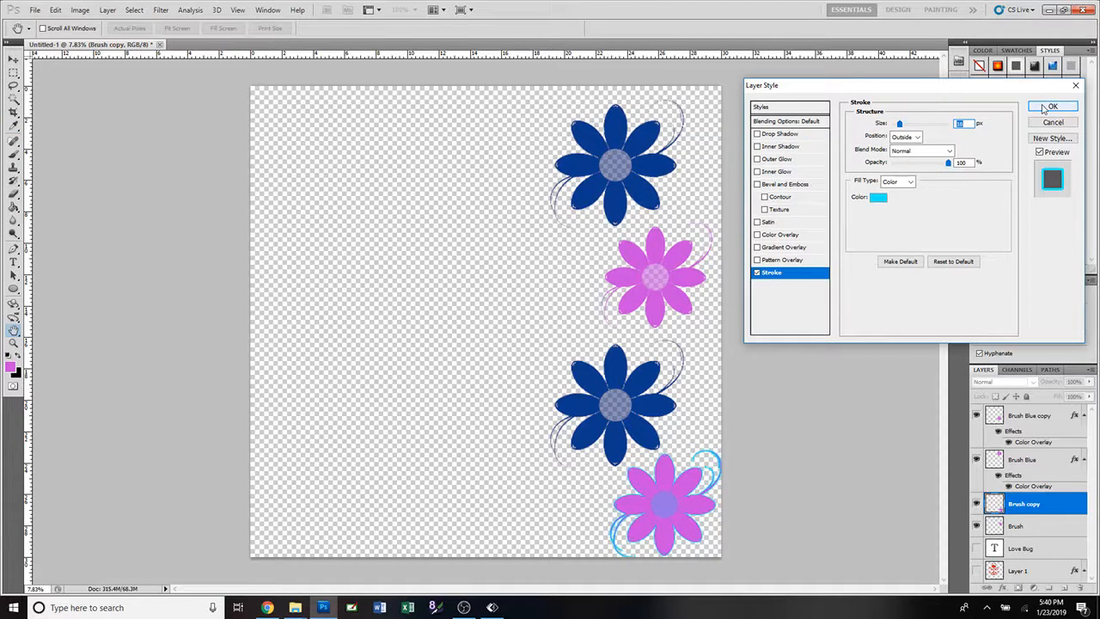
click(1050, 106)
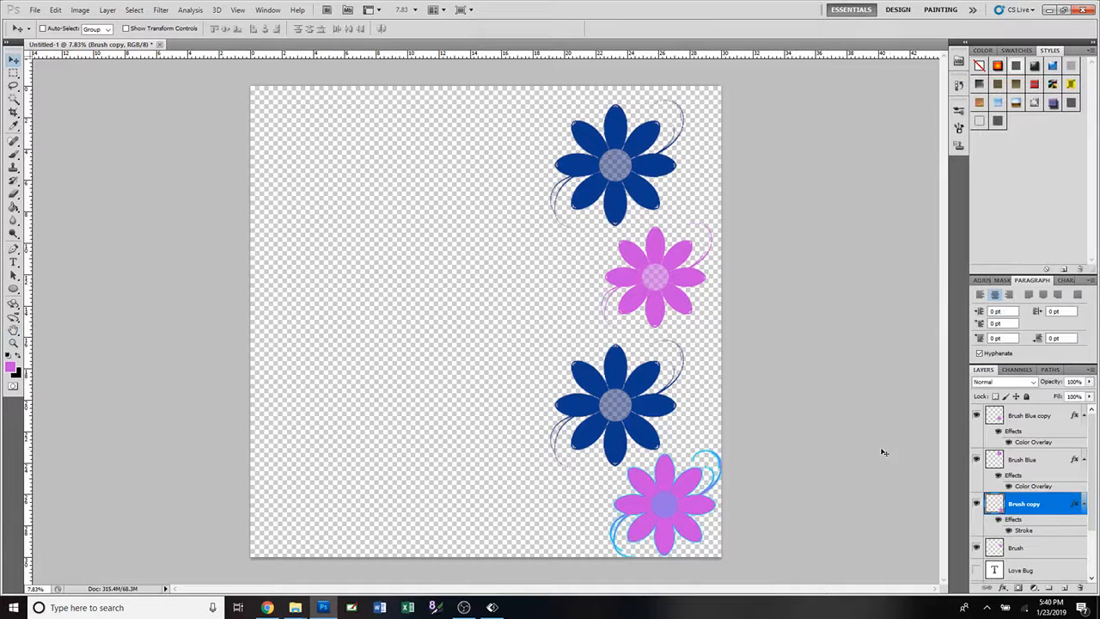
Make the hidden Love Bug text layer and the rainbow ladybug on Layer 1 visible.
click(977, 570)
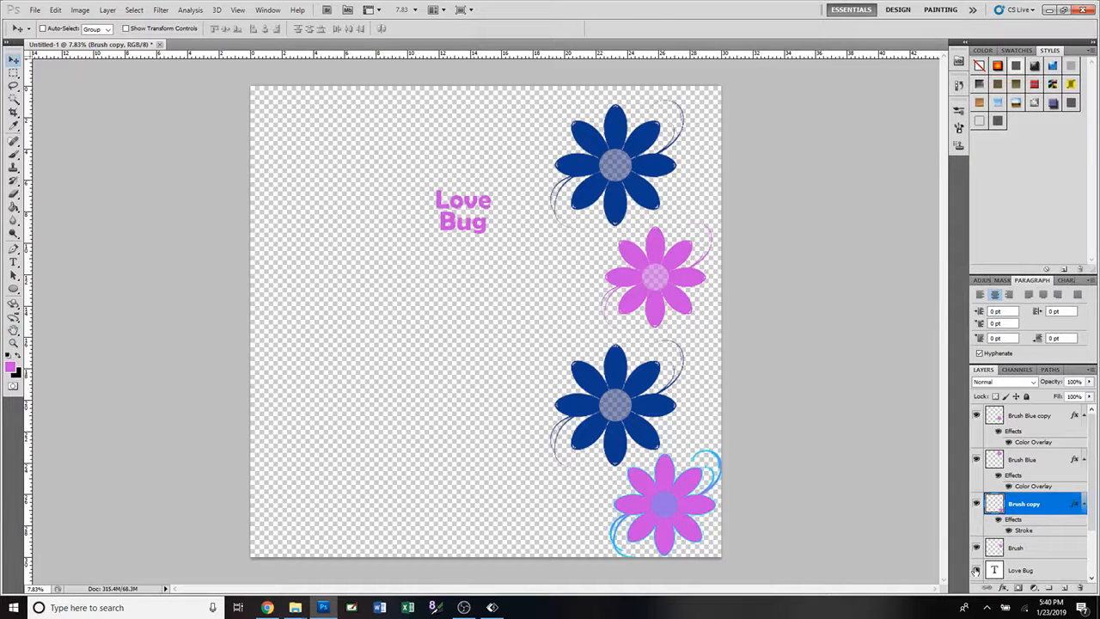
drag(1094, 513, 1093, 555)
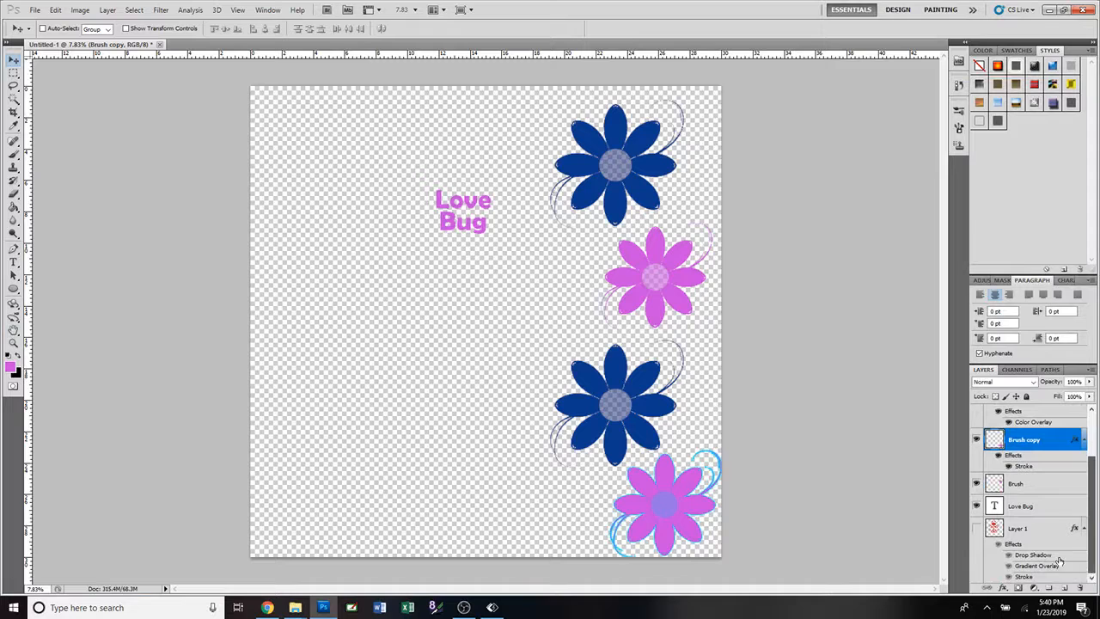
click(976, 529)
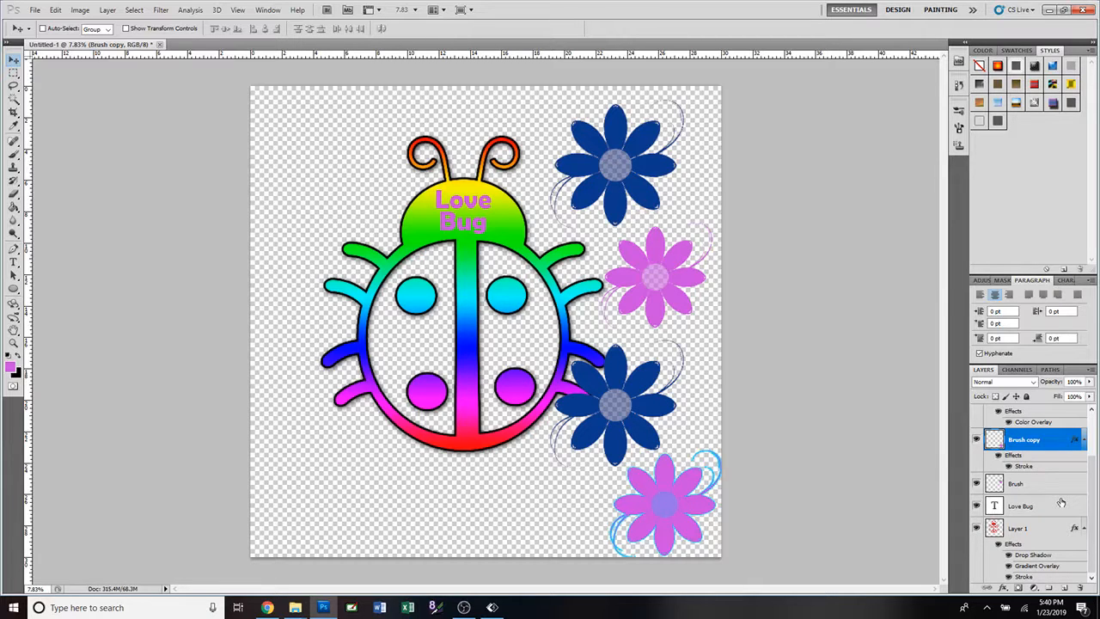
Link the Love Bug text layer with Layer 1 and move them together to the canvas's upper left, clear of the flowers.
click(1034, 511)
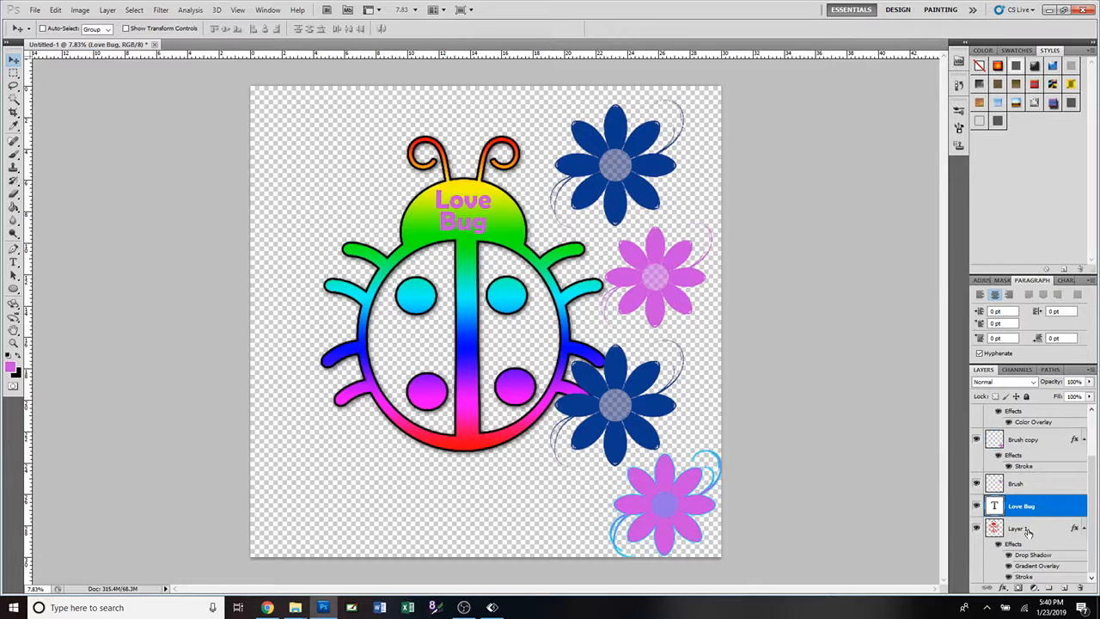
shift+click(1017, 529)
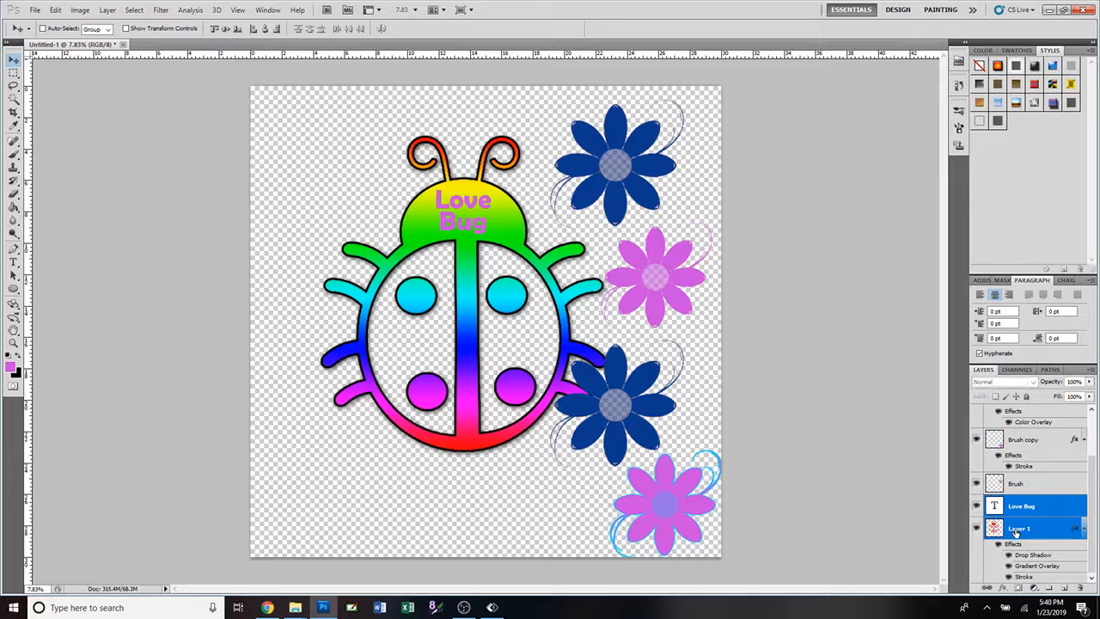
right_click(1071, 517)
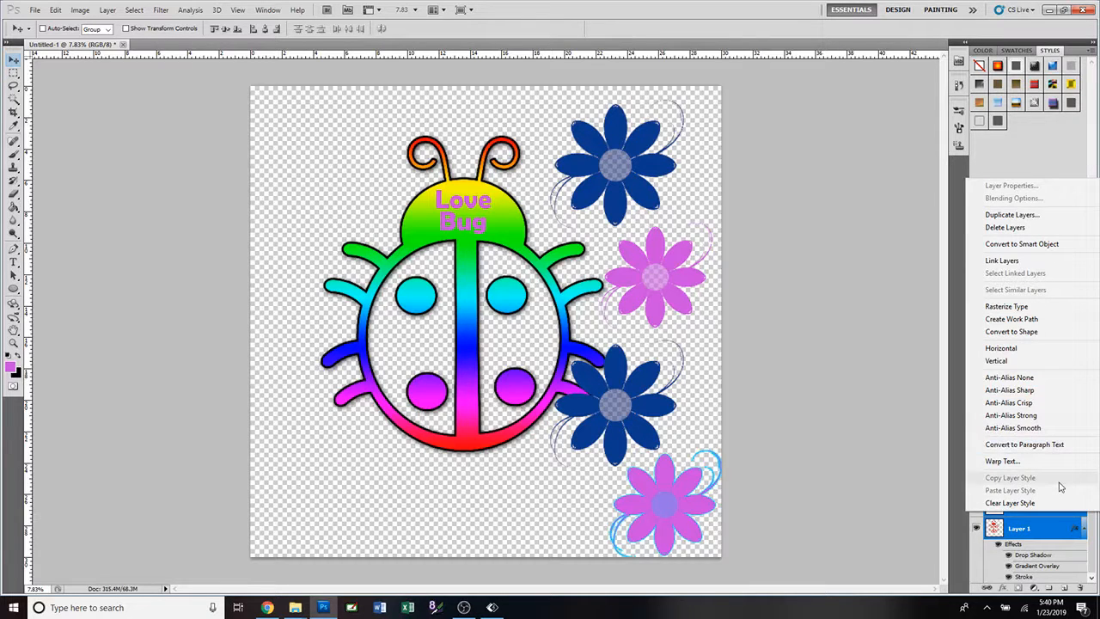
click(1048, 266)
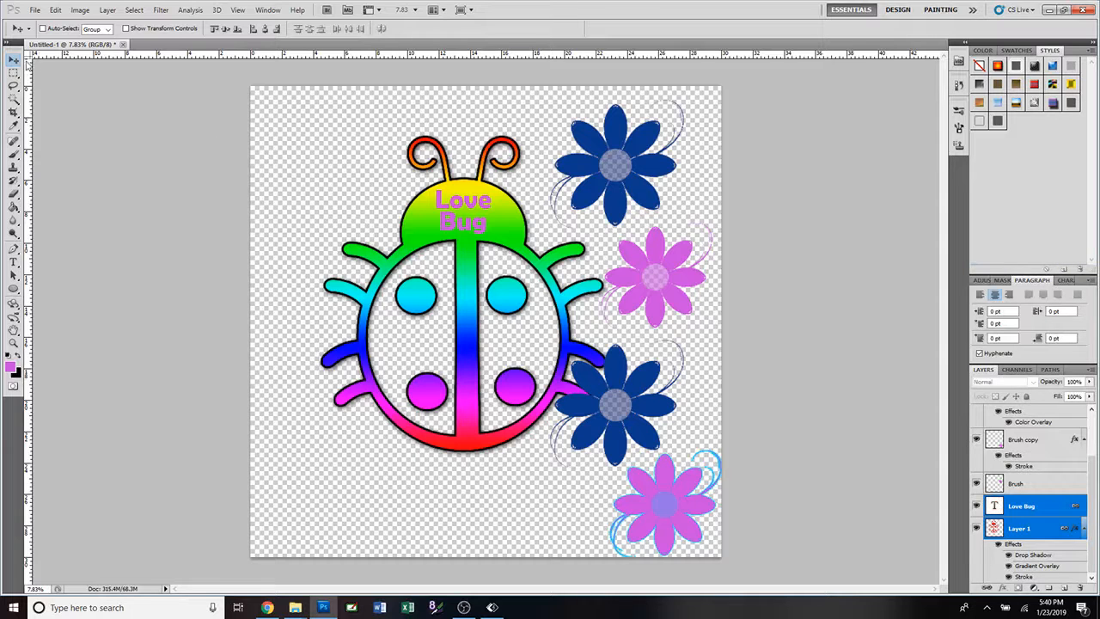
drag(376, 193, 260, 165)
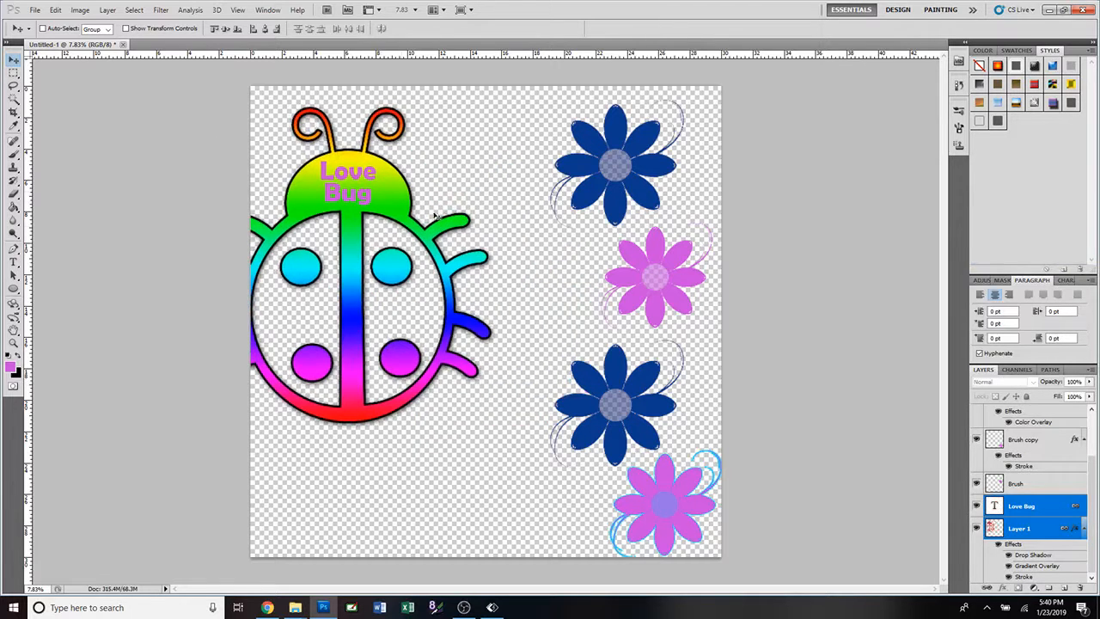
drag(414, 221, 443, 195)
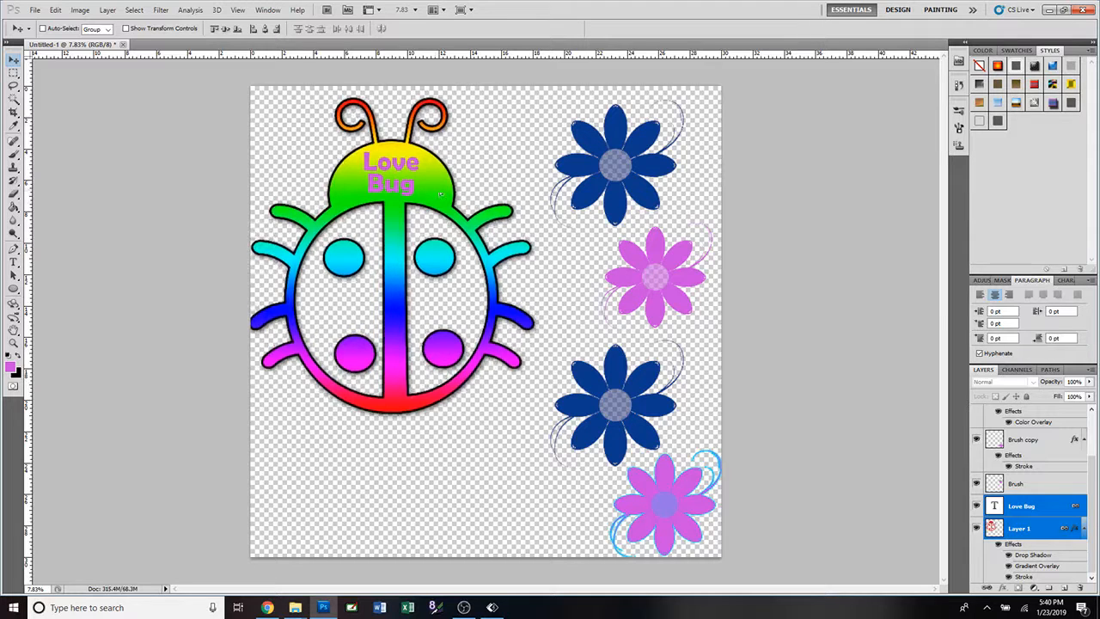
Unlink the Love Bug and Layer 1 layers and align their horizontal centers.
right_click(1079, 508)
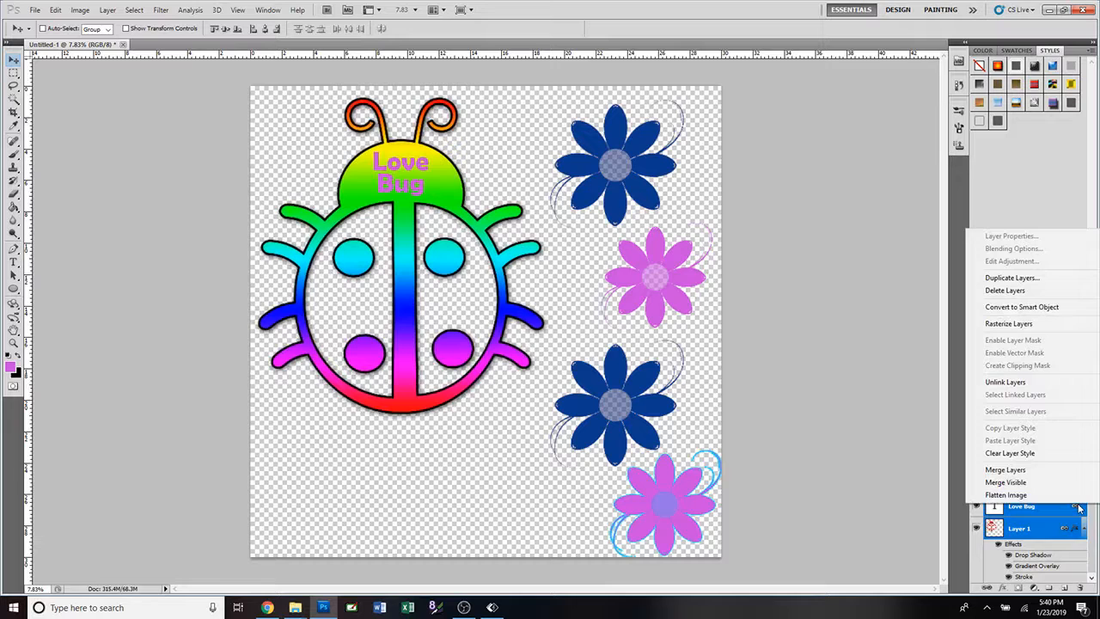
click(1041, 385)
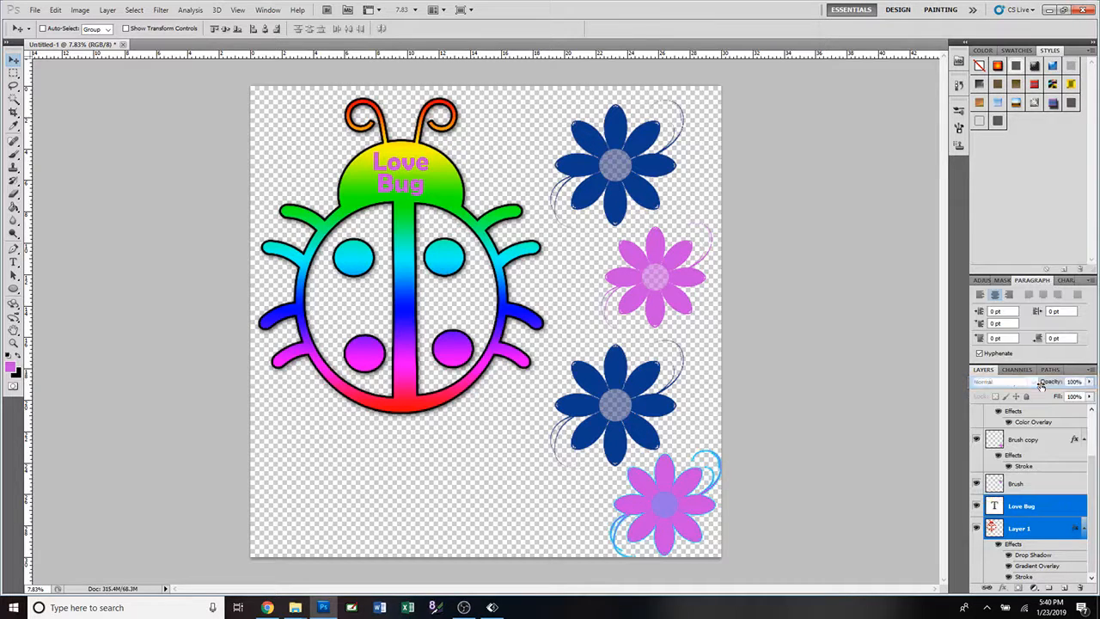
click(1033, 509)
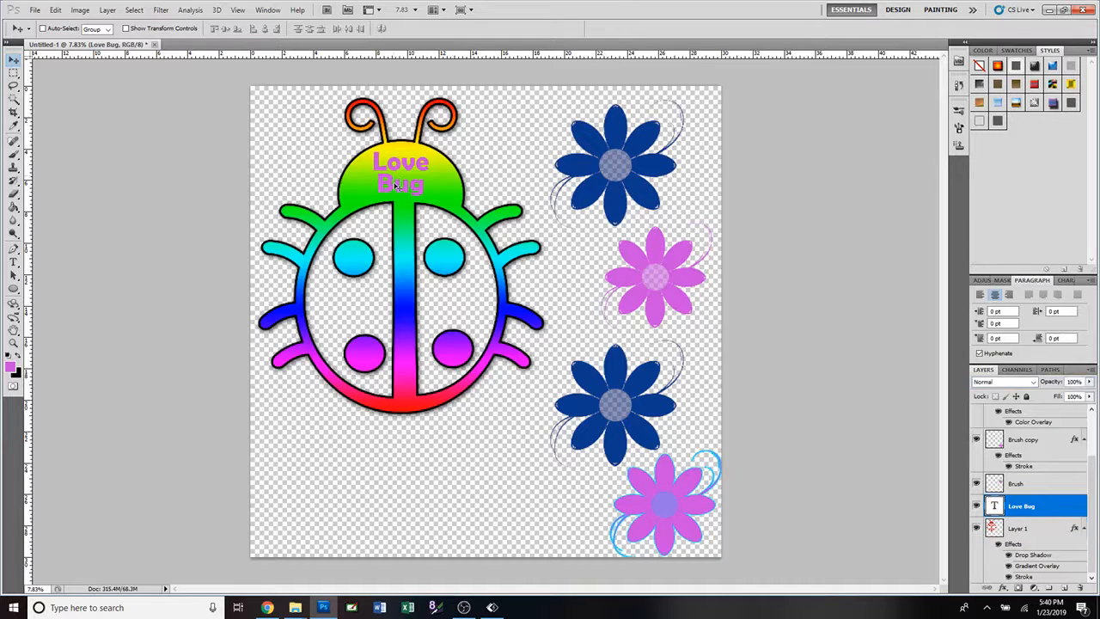
mouse_move(394, 182)
mouse_down()
mouse_move(394, 209)
mouse_move(398, 184)
mouse_up()
ctrl+click(1017, 527)
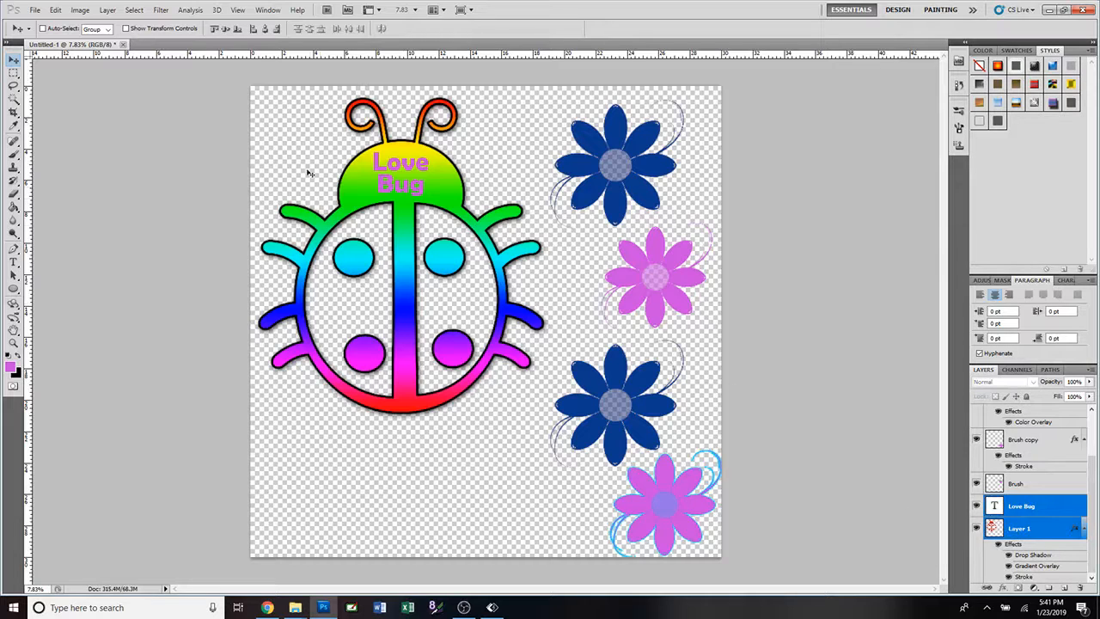
click(266, 29)
Shift the Love Bug text slightly left of the ladybug's middle and realign both layers by their horizontal centers.
click(1023, 506)
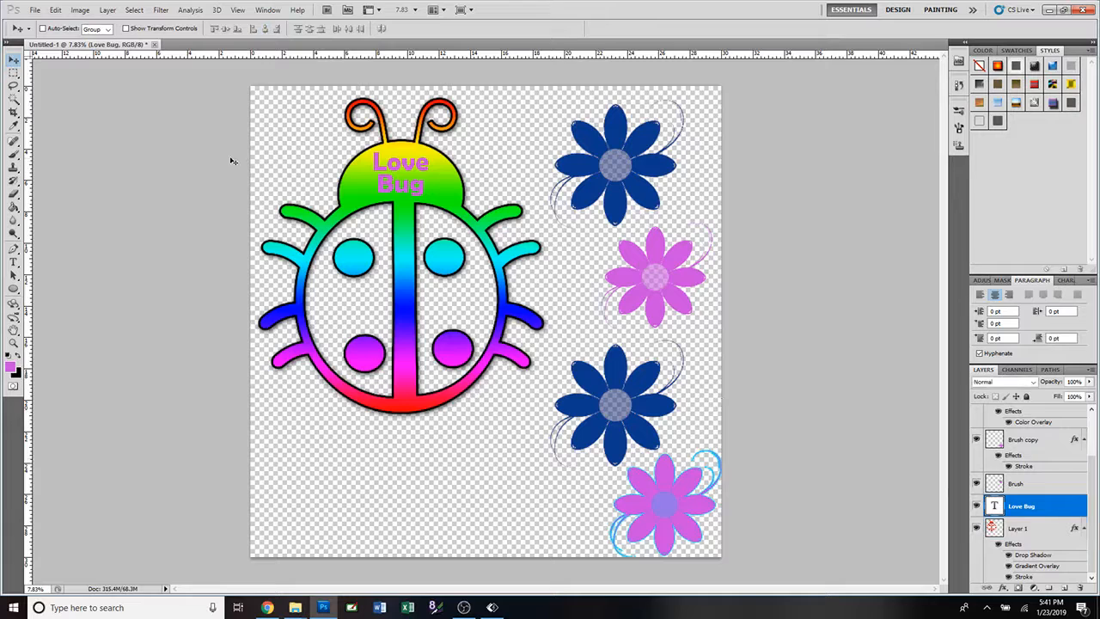
drag(405, 170, 388, 171)
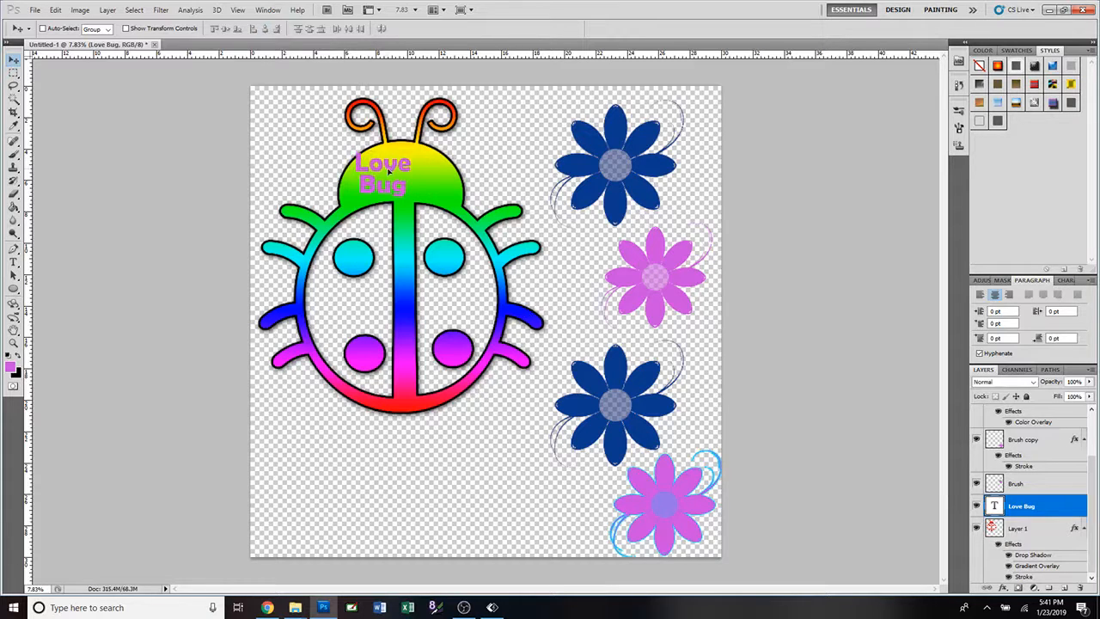
ctrl+click(996, 528)
shift+click(996, 529)
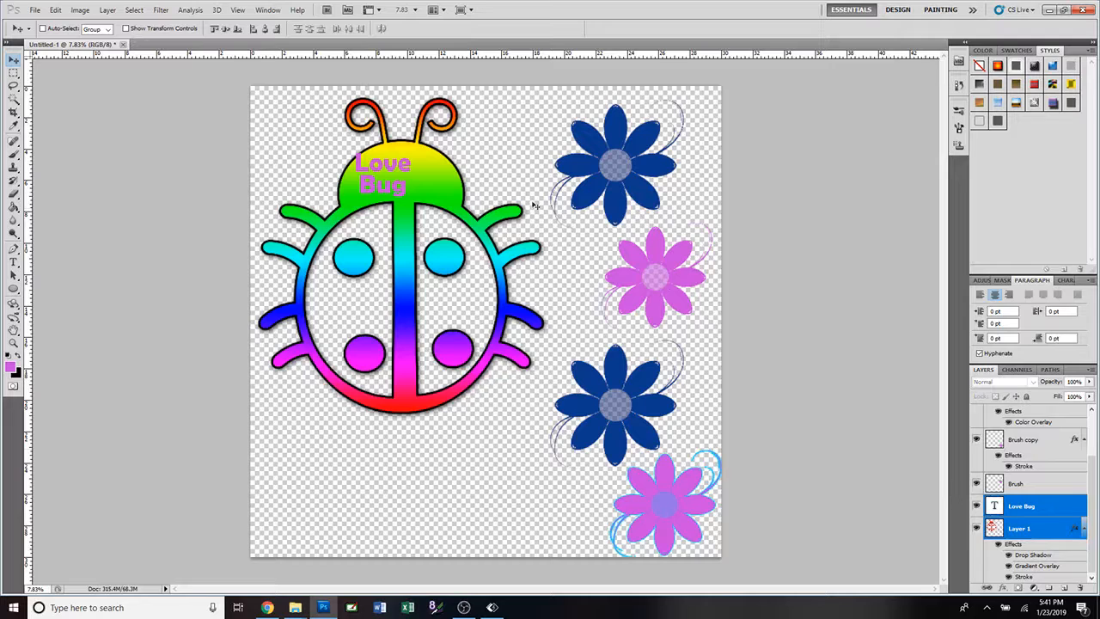
click(265, 30)
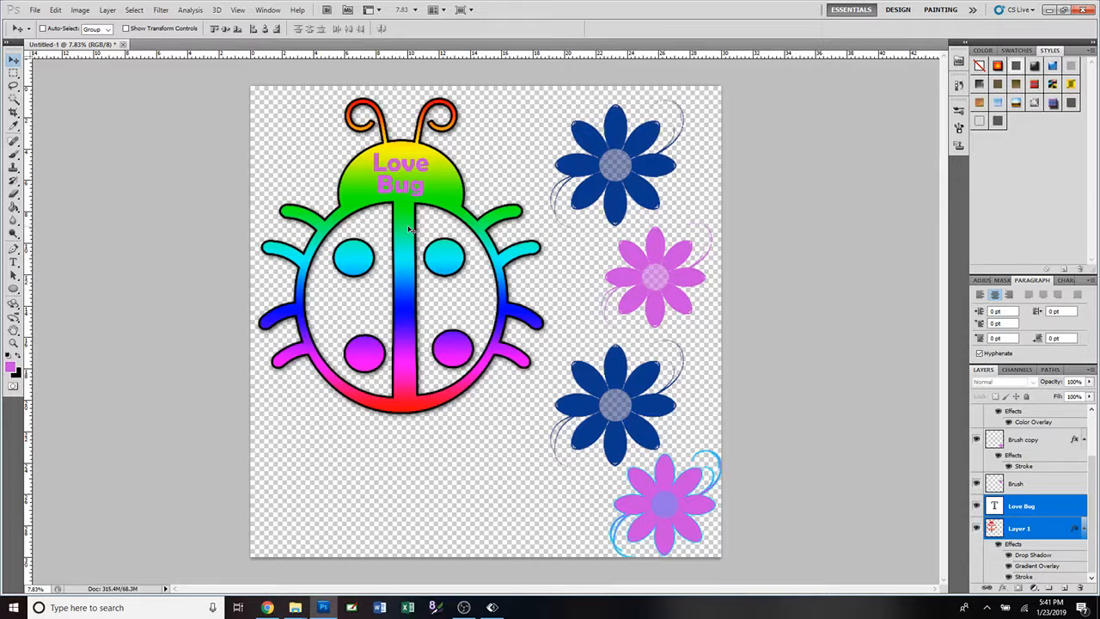
Try aligning the Love Bug text and ladybug by vertical centers and moving them slightly down, and undo both changes.
click(1018, 511)
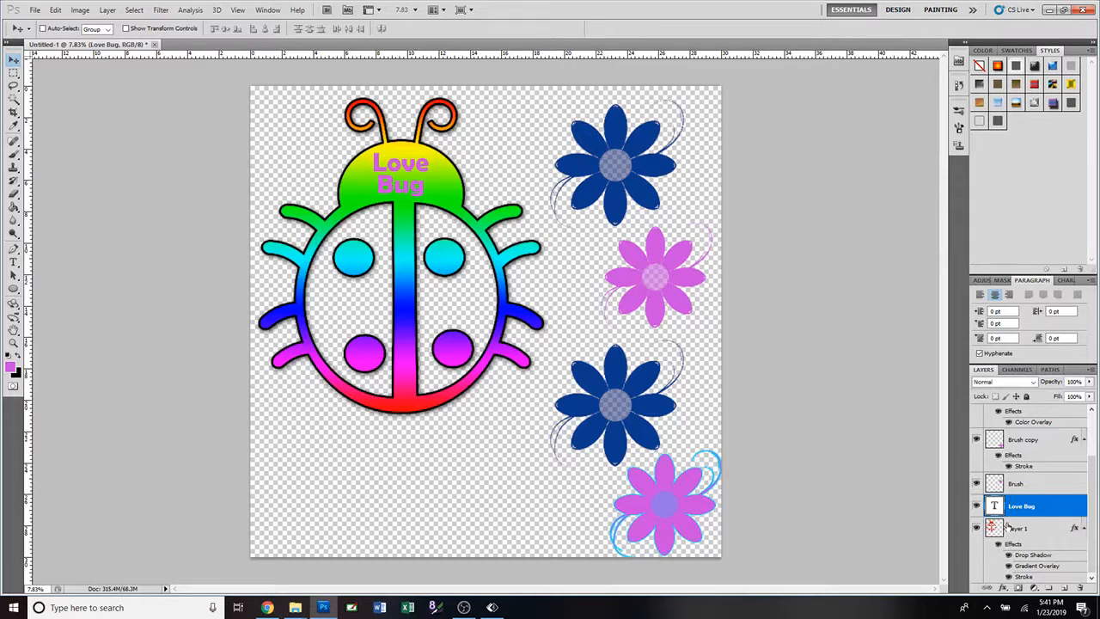
shift+click(1009, 528)
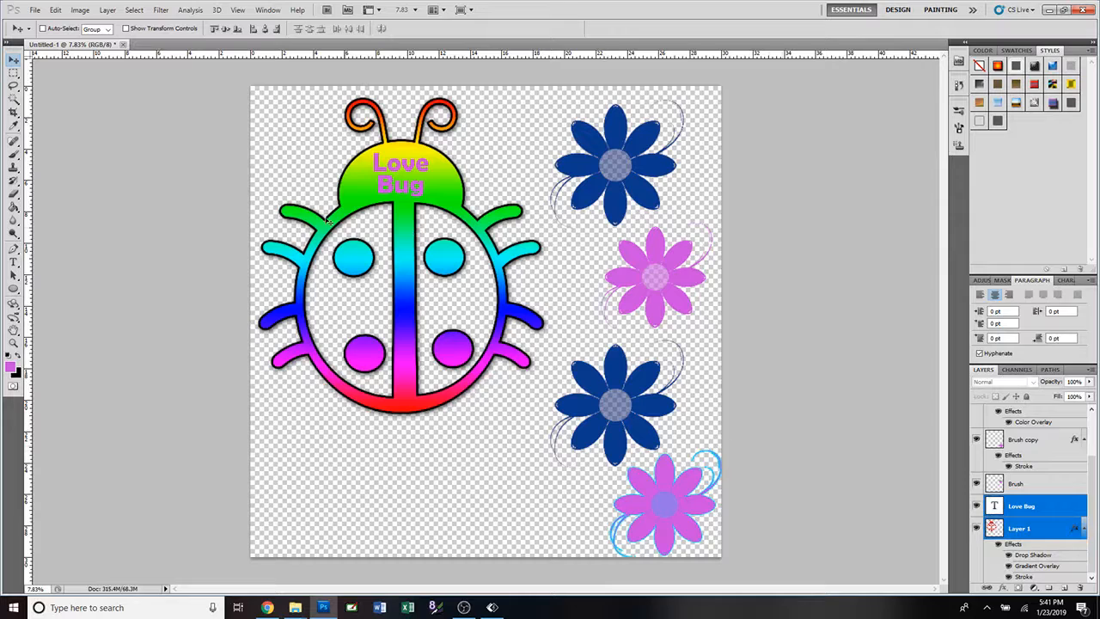
click(226, 28)
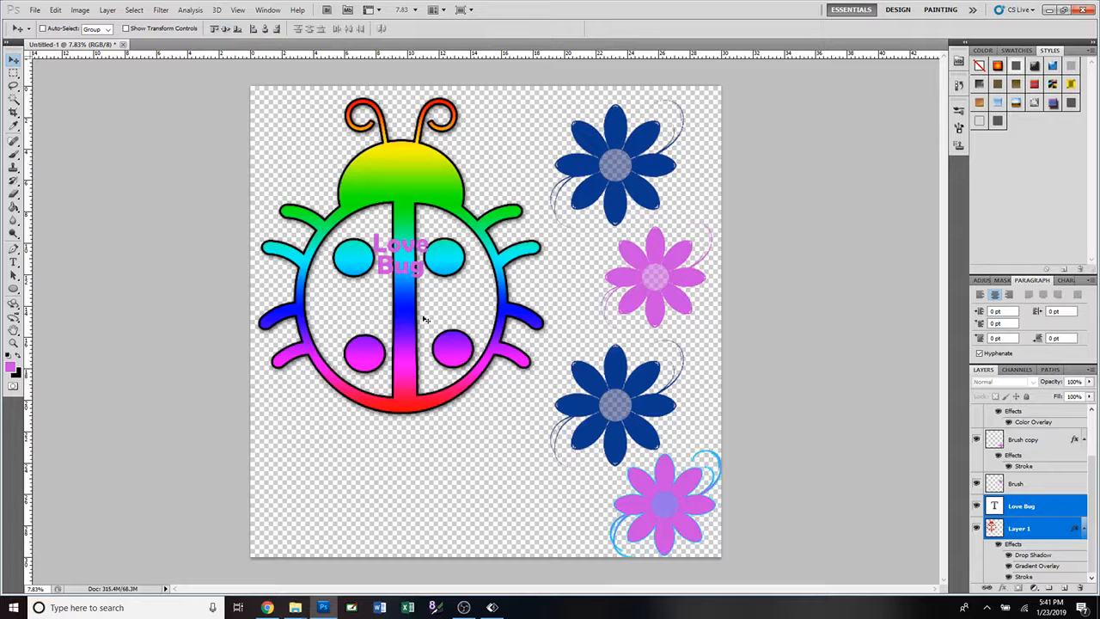
mouse_move(416, 271)
mouse_down()
mouse_move(414, 258)
mouse_move(416, 284)
mouse_up()
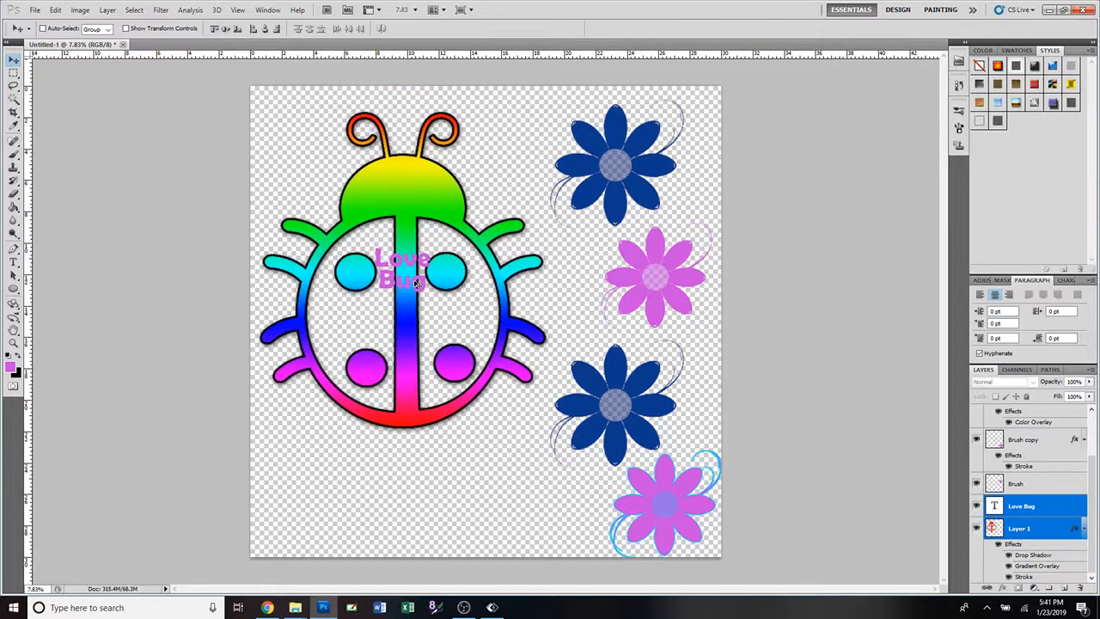
key(ctrl+z)
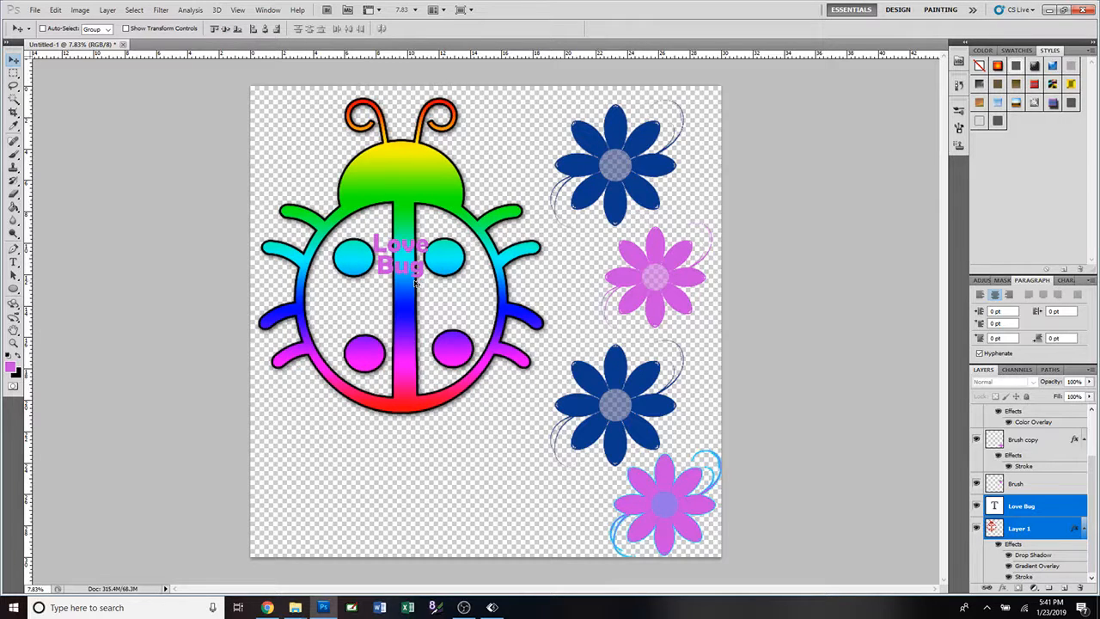
key(ctrl+alt+z)
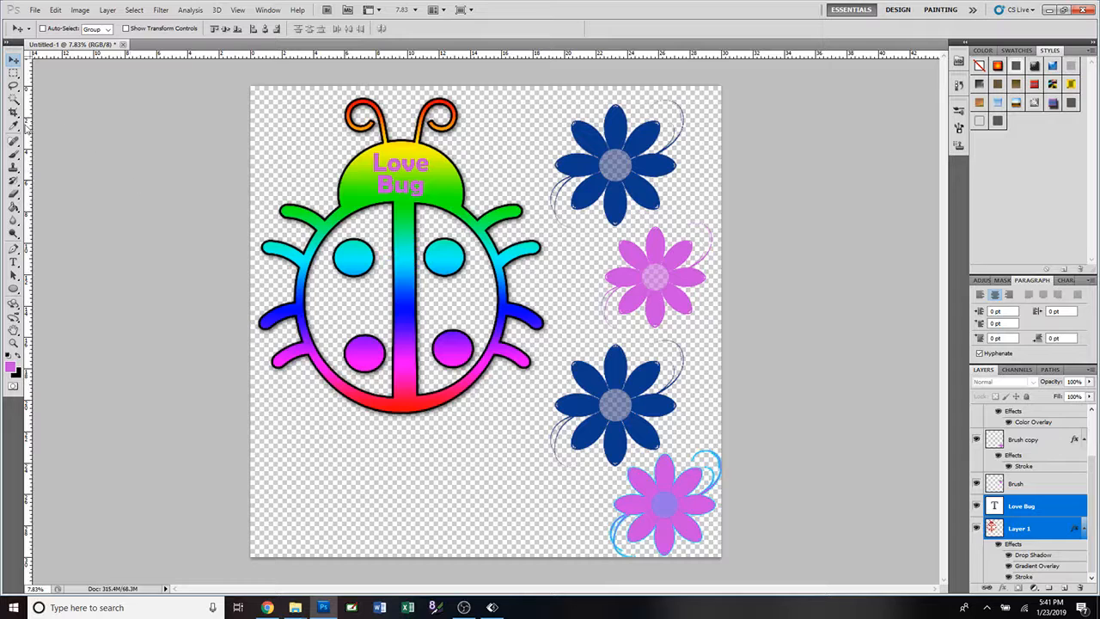
Load the Grunge.abr brush set for the Brush tool and pick its 600 px grunge brush.
click(14, 154)
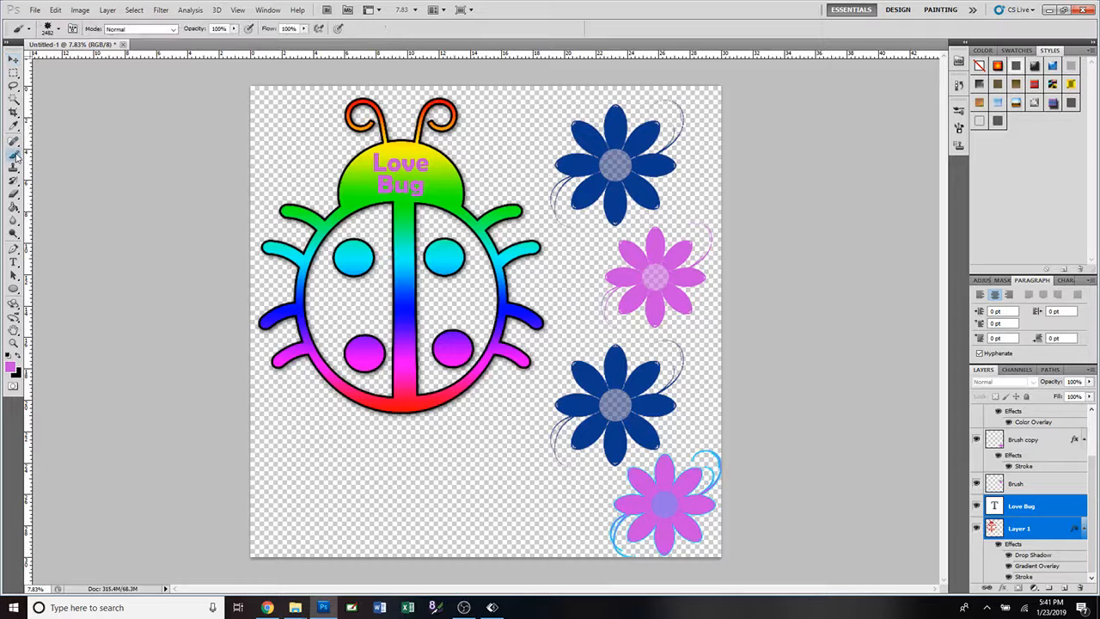
click(60, 31)
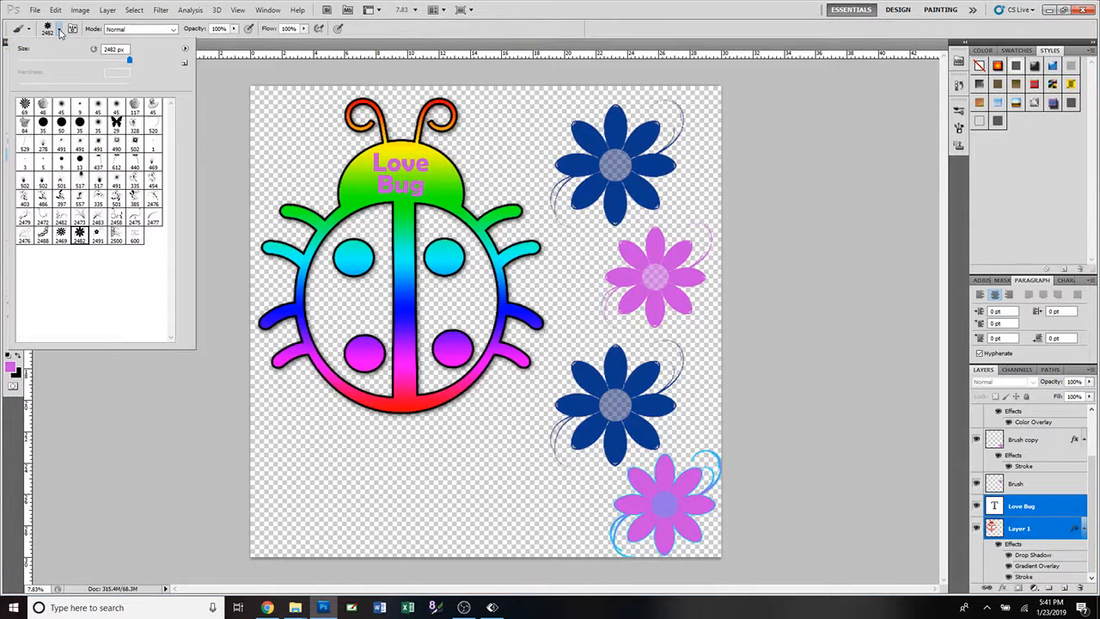
click(184, 50)
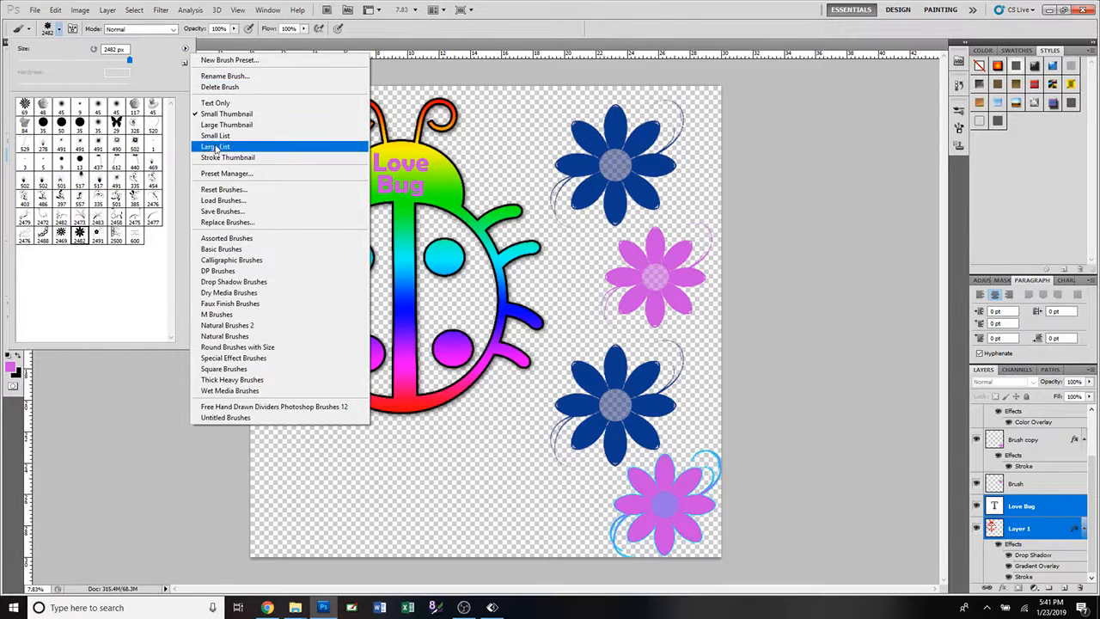
click(220, 201)
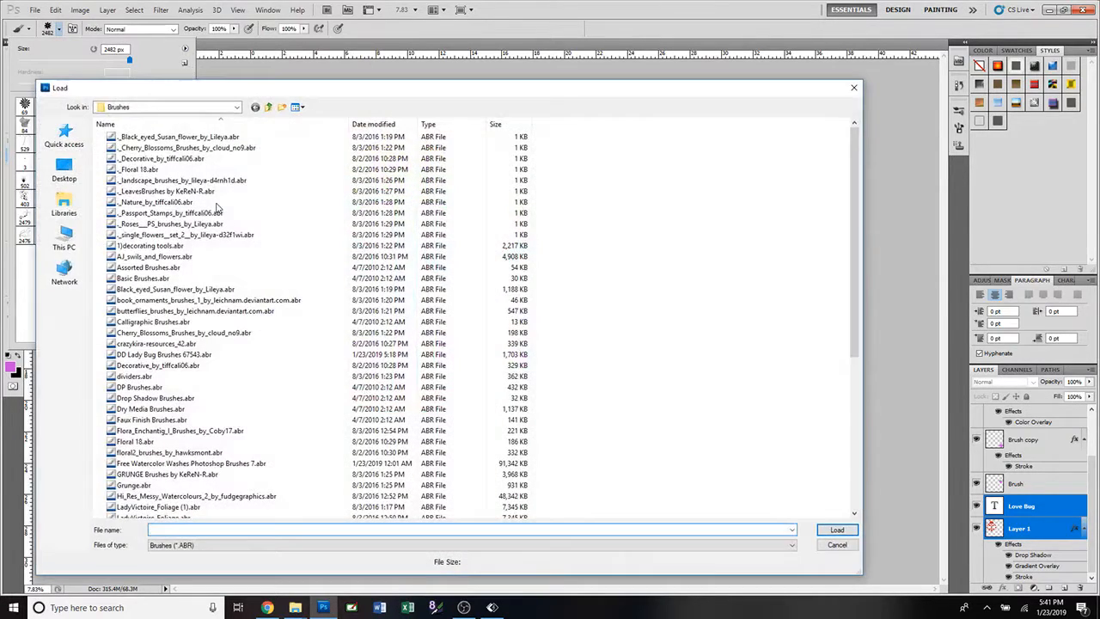
click(130, 485)
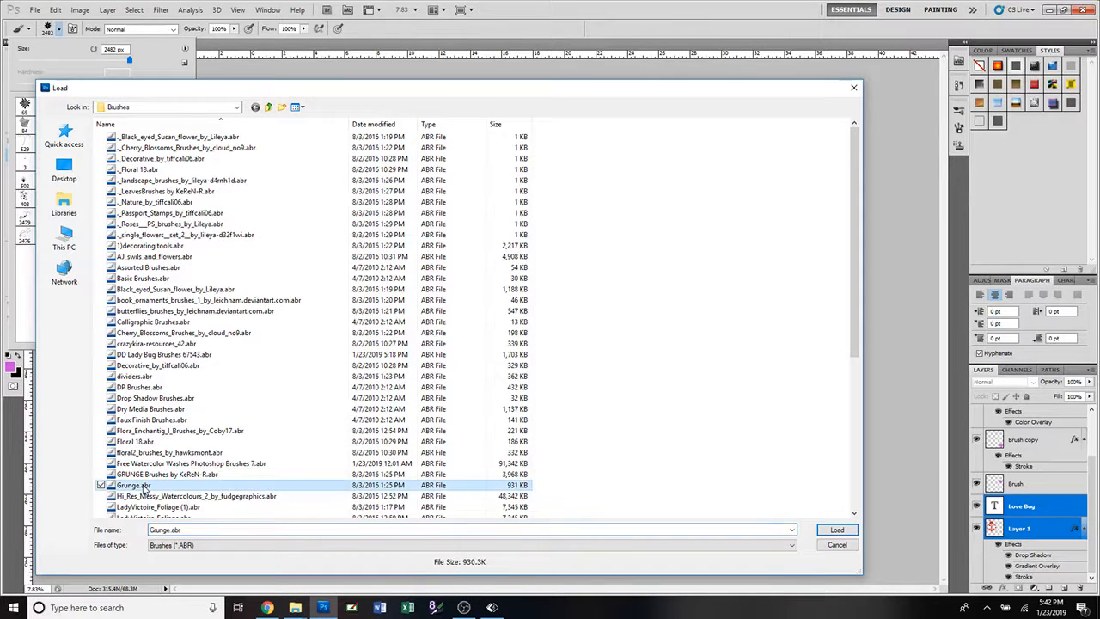
click(837, 530)
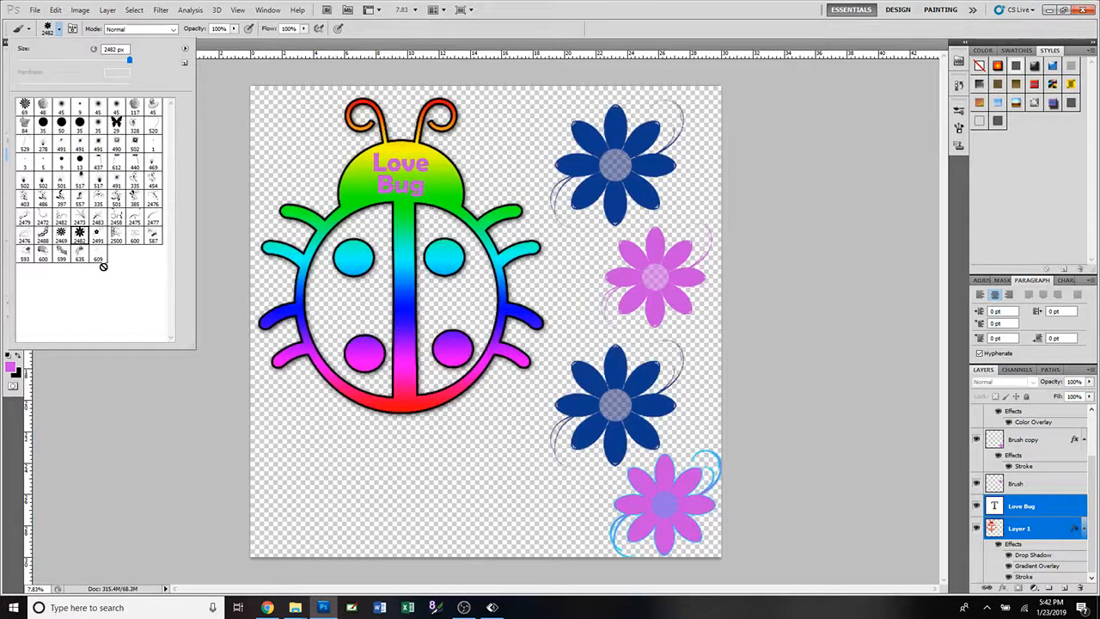
click(43, 252)
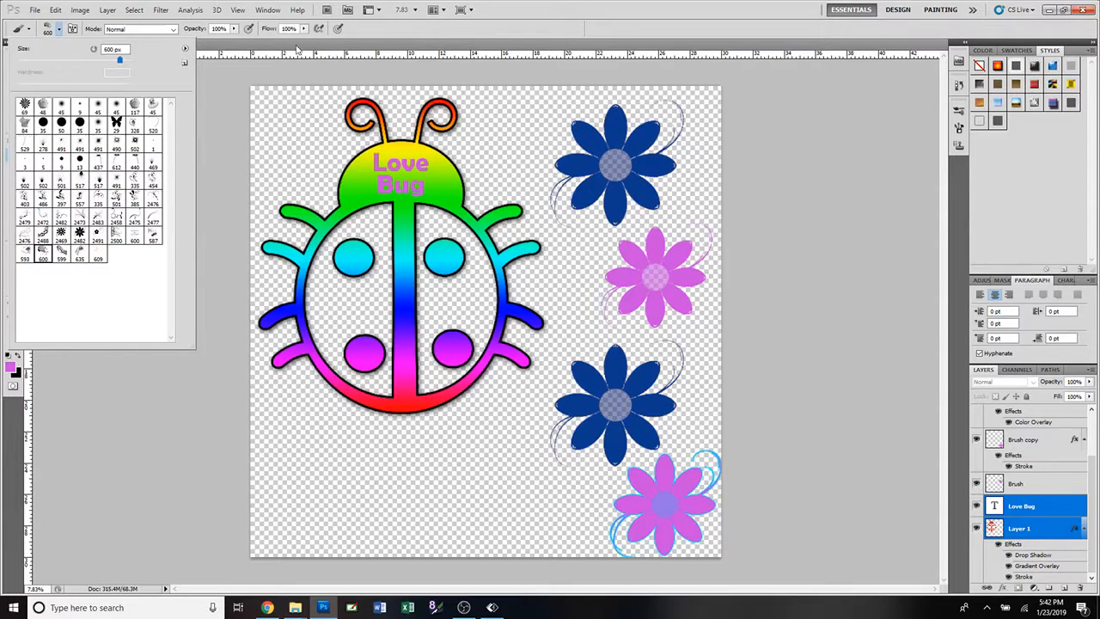
Create a new layer named Grunge above the Love Bug text layer.
click(107, 10)
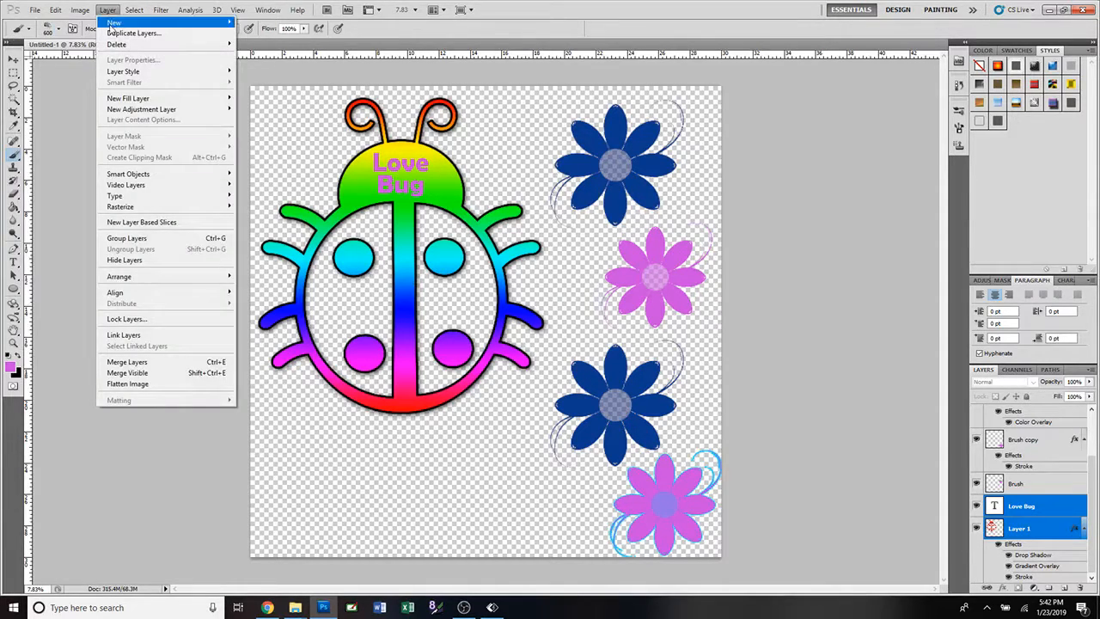
mouse_move(113, 23)
click(263, 25)
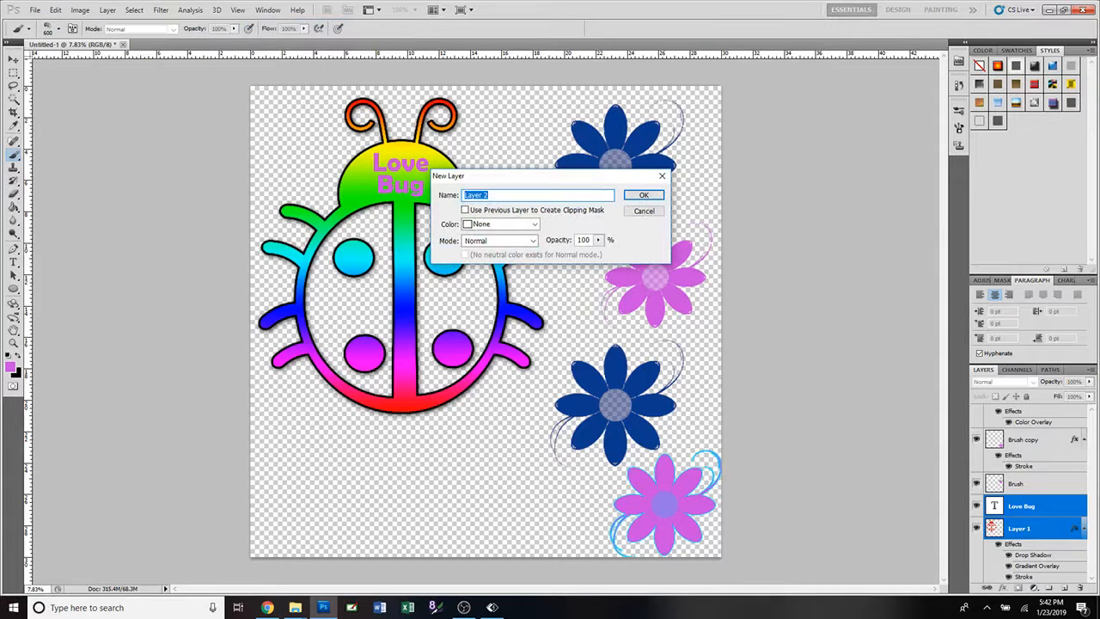
text(Grund)
text(e)
key(Return)
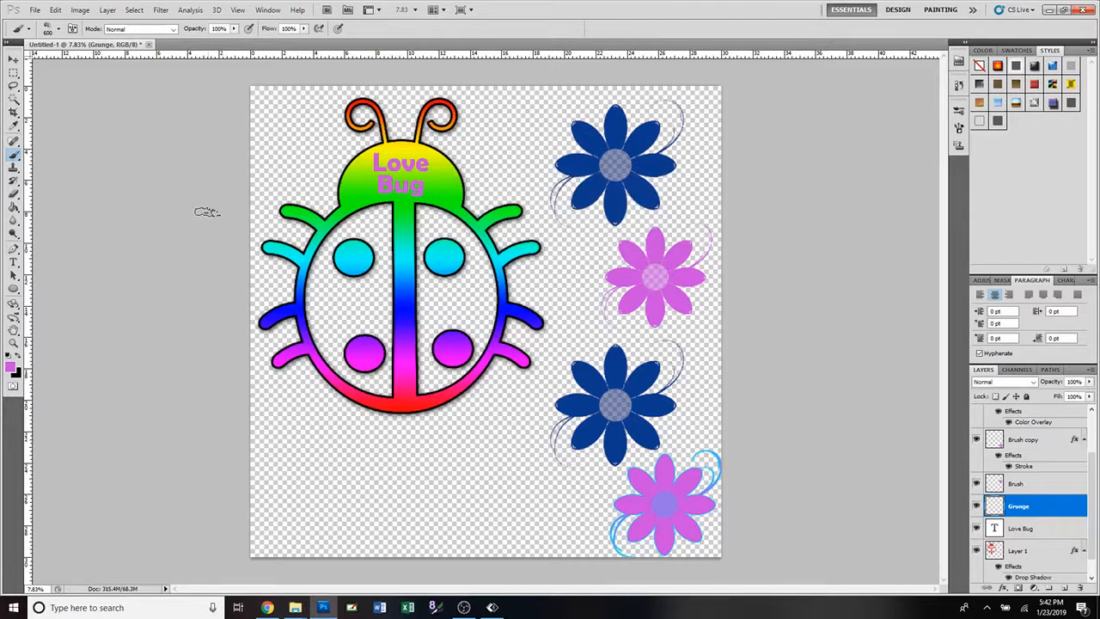
Try stamping the grunge brush at 2500 px in pink over the ladybug's head, and undo the stamp.
key(bracketright)
key(bracketright)
key(bracketright)
key(bracketright)
key(bracketright)
key(bracketright)
key(bracketright)
key(bracketright)
key(bracketright)
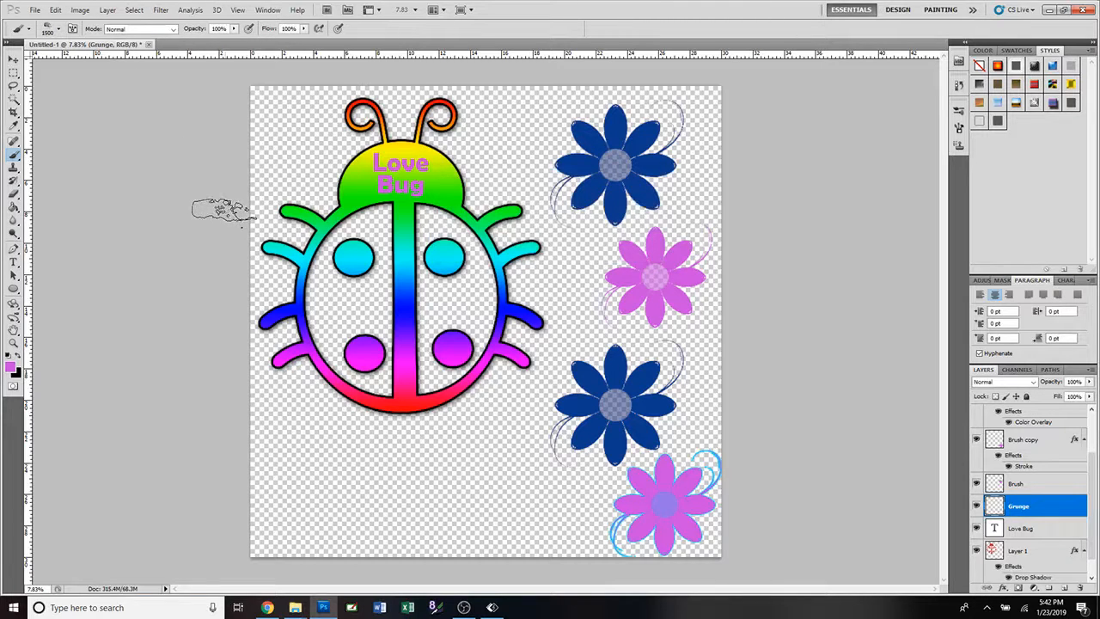
key(bracketright)
key(bracketright)
key(bracketright)
key(bracketright)
key(bracketright)
key(bracketright)
key(bracketright)
key(bracketright)
key(bracketright)
key(bracketright)
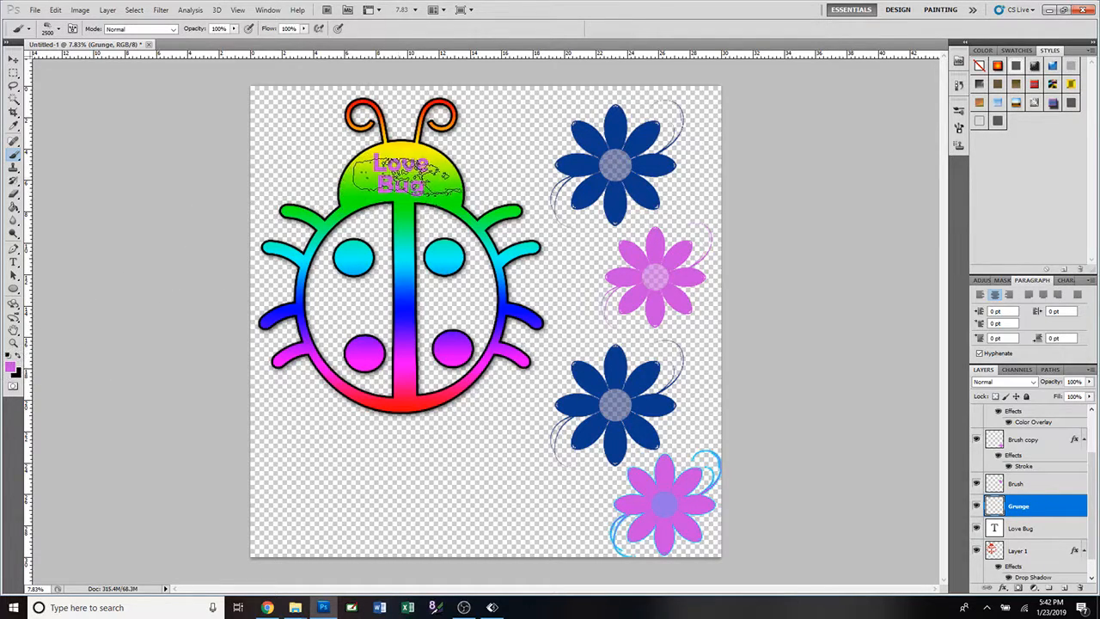
click(400, 174)
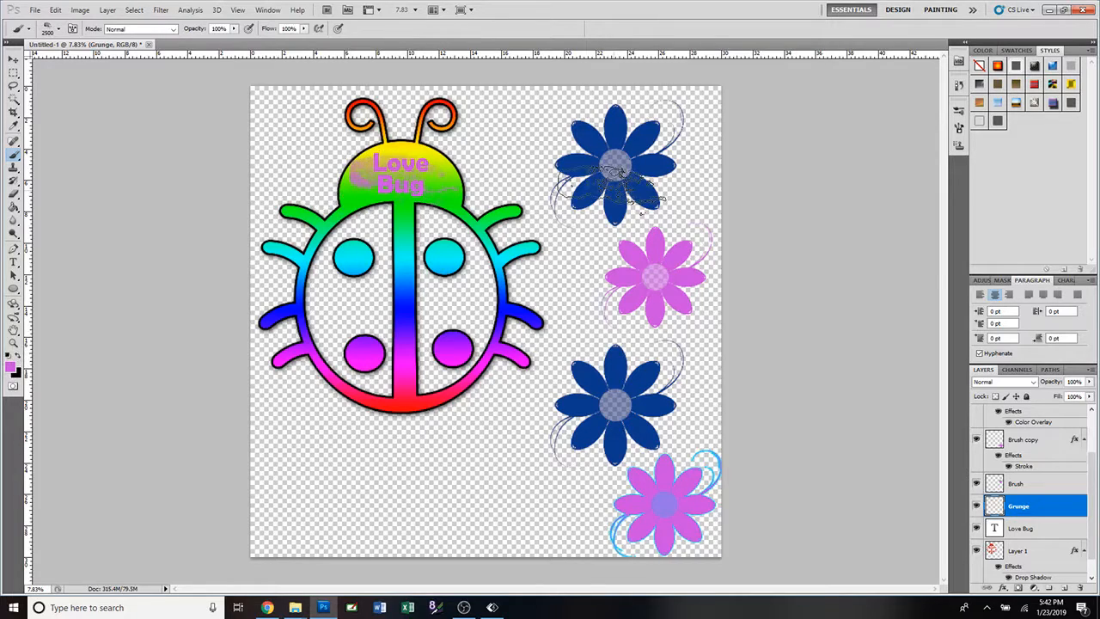
scroll(566, 297, up, 2)
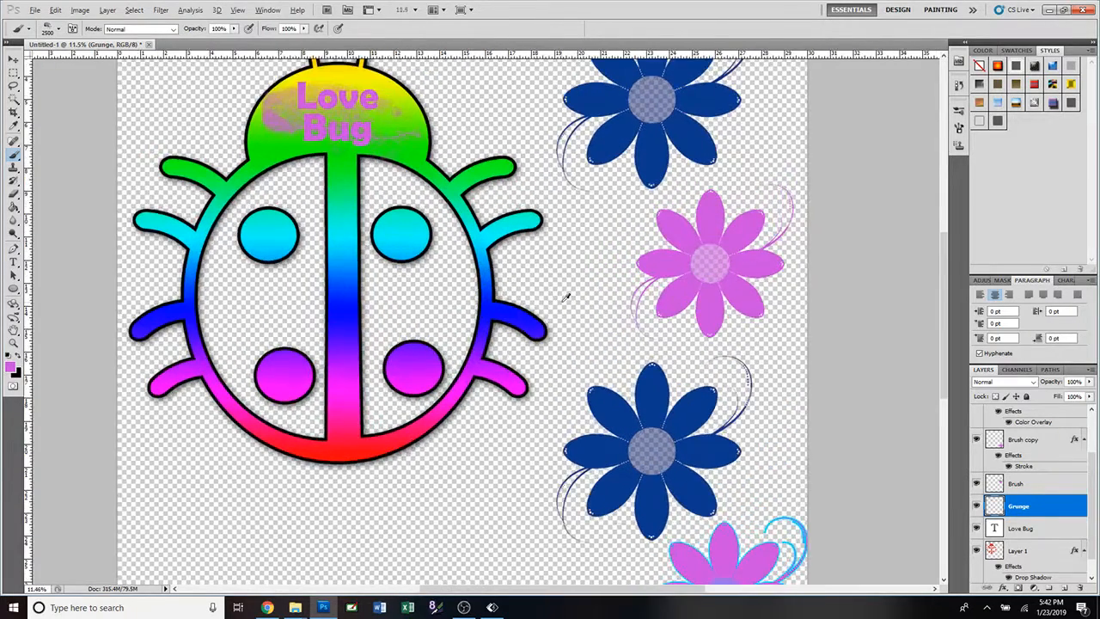
scroll(566, 298, up, 1)
scroll(537, 263, up, 3)
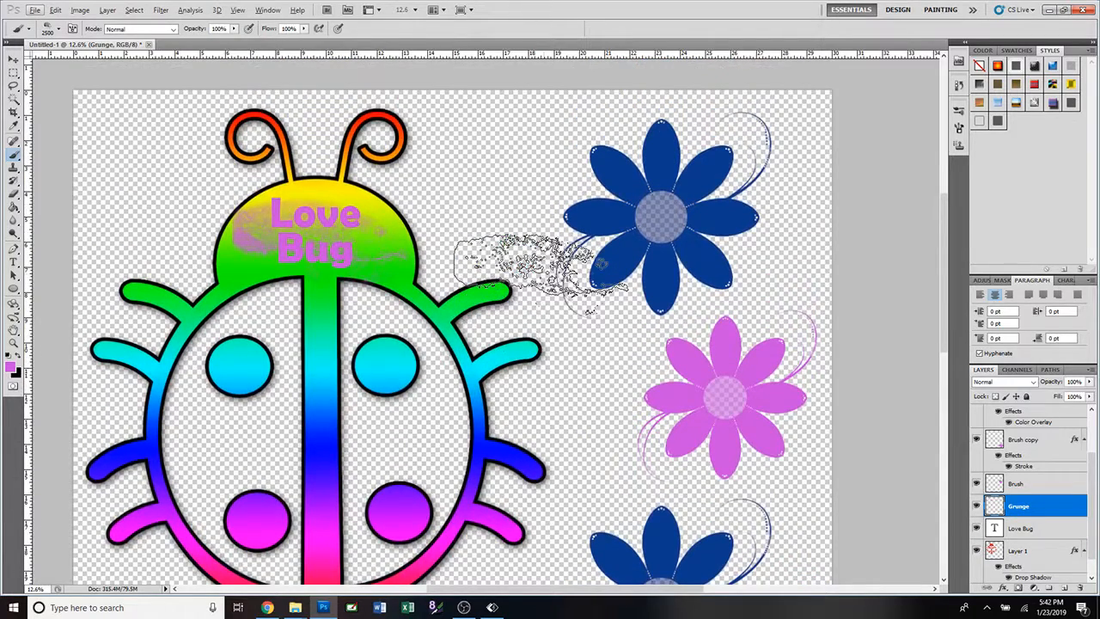
key(ctrl+z)
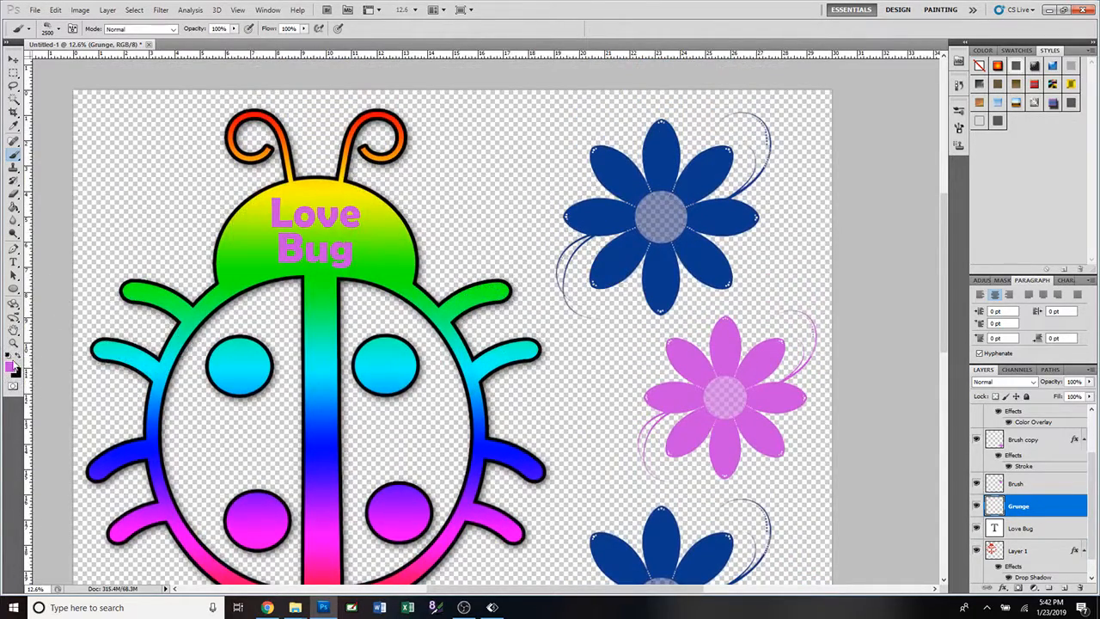
Try layering pink and black grunge stamps over the ladybug's head, and undo them.
click(19, 357)
click(19, 357)
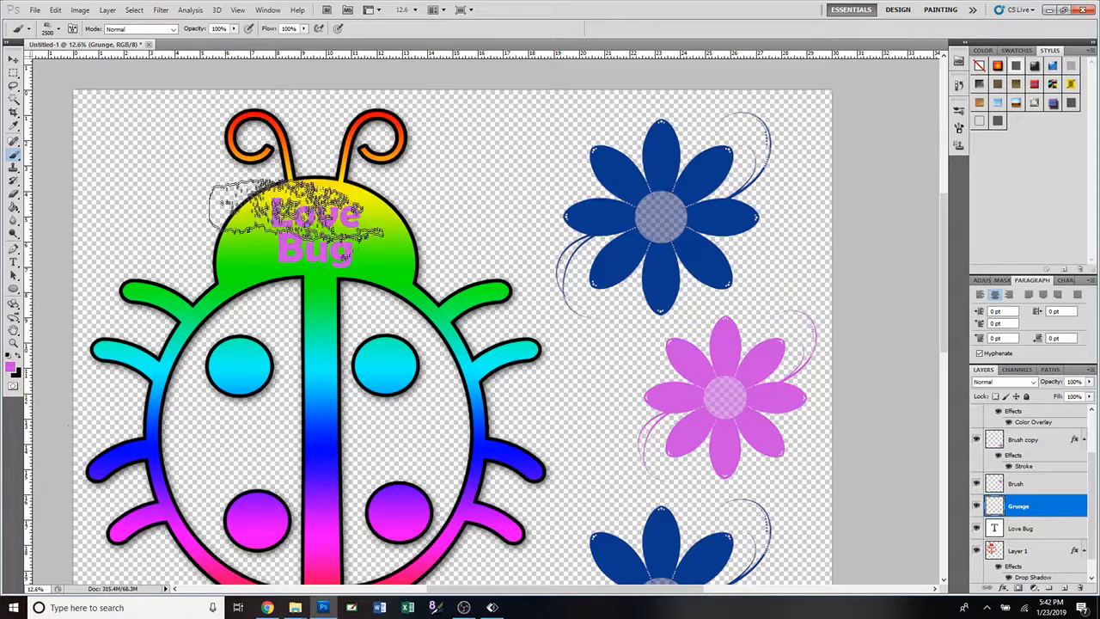
click(316, 233)
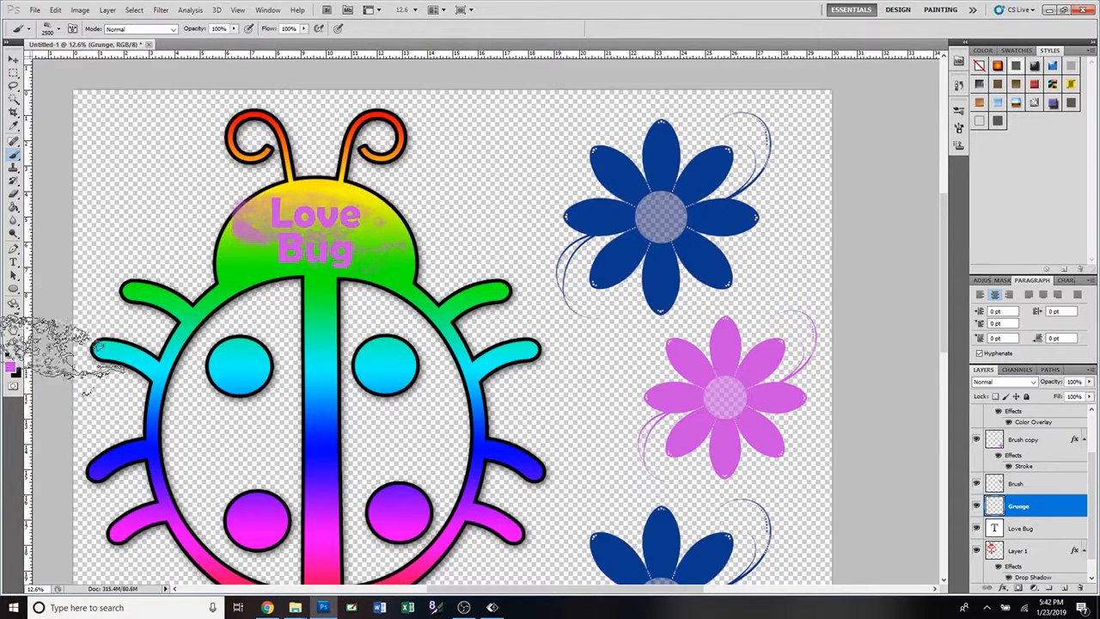
click(19, 355)
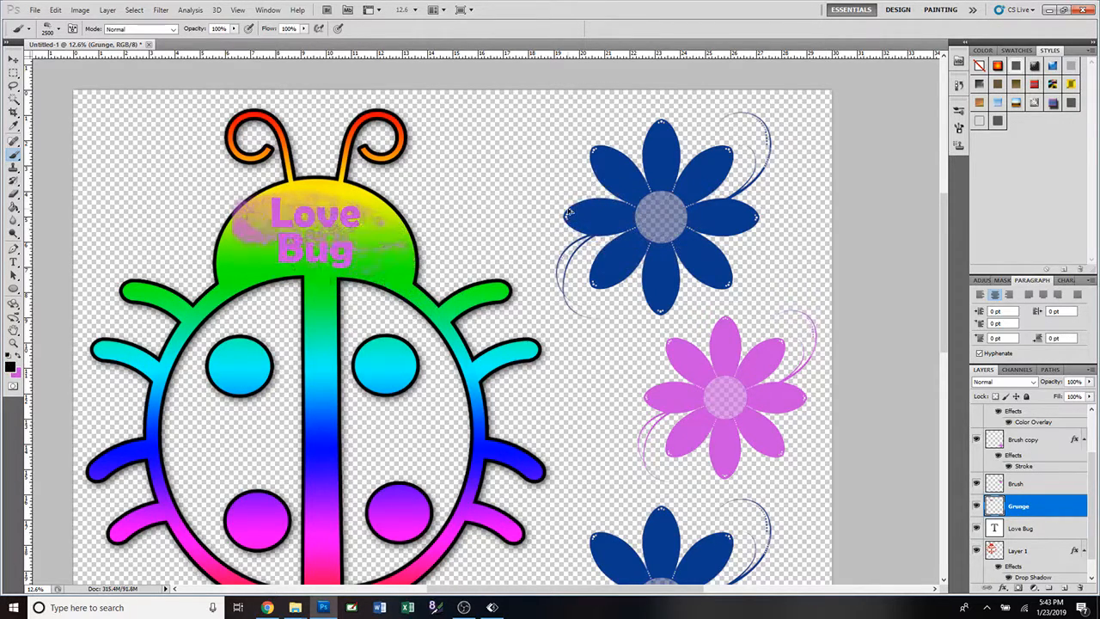
key(ctrl+z)
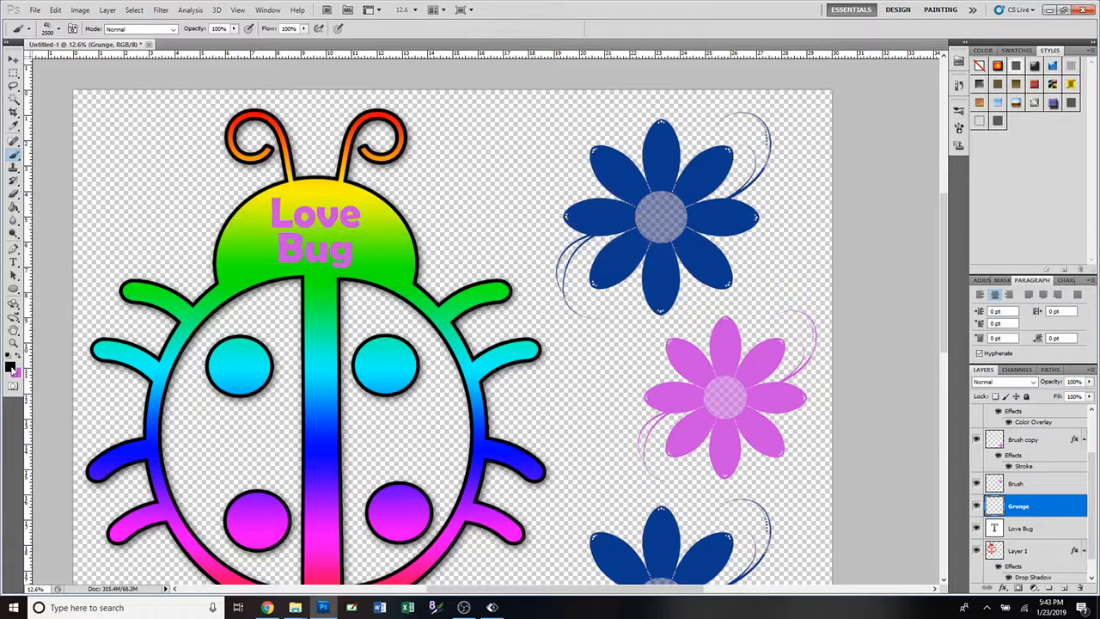
Stamp the grunge over the ladybug's head twice with white as foreground colour, and swap to black for a third stamp.
click(11, 367)
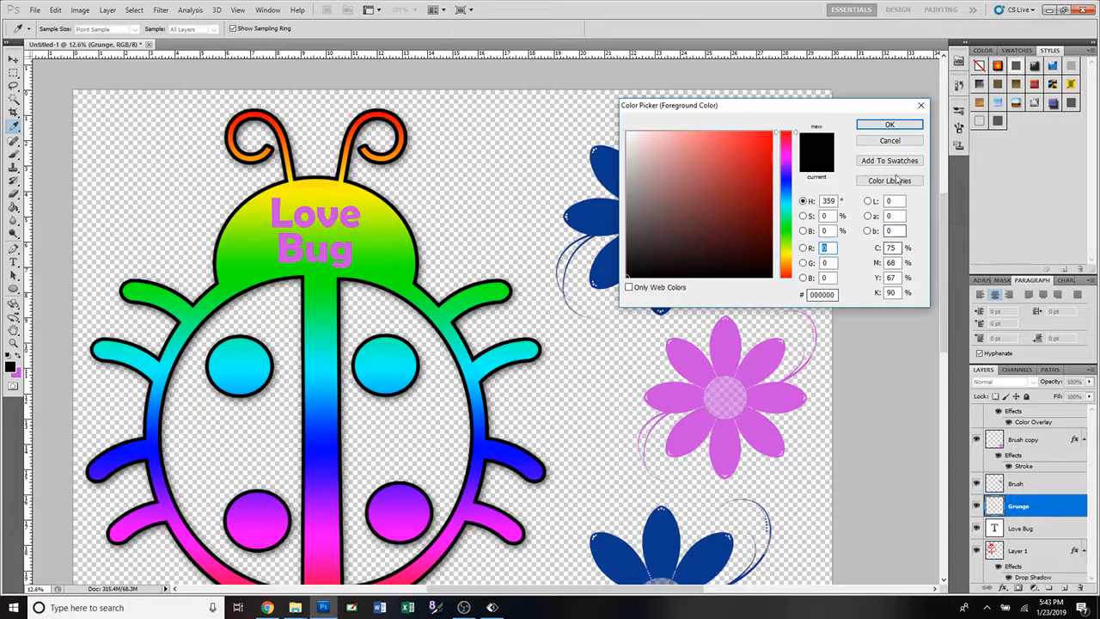
click(890, 125)
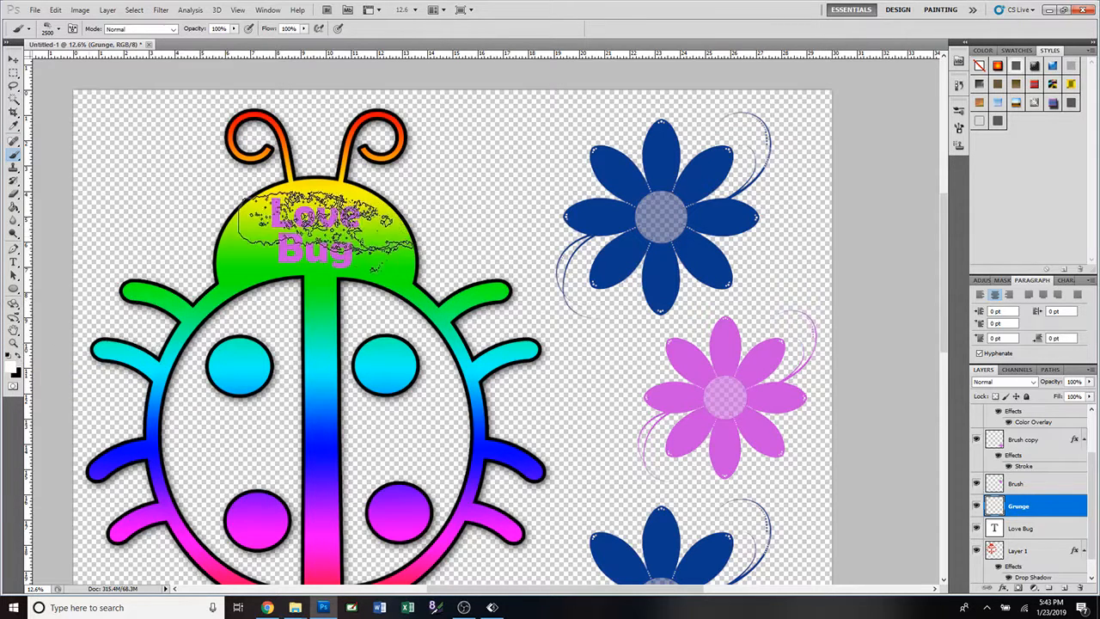
click(328, 234)
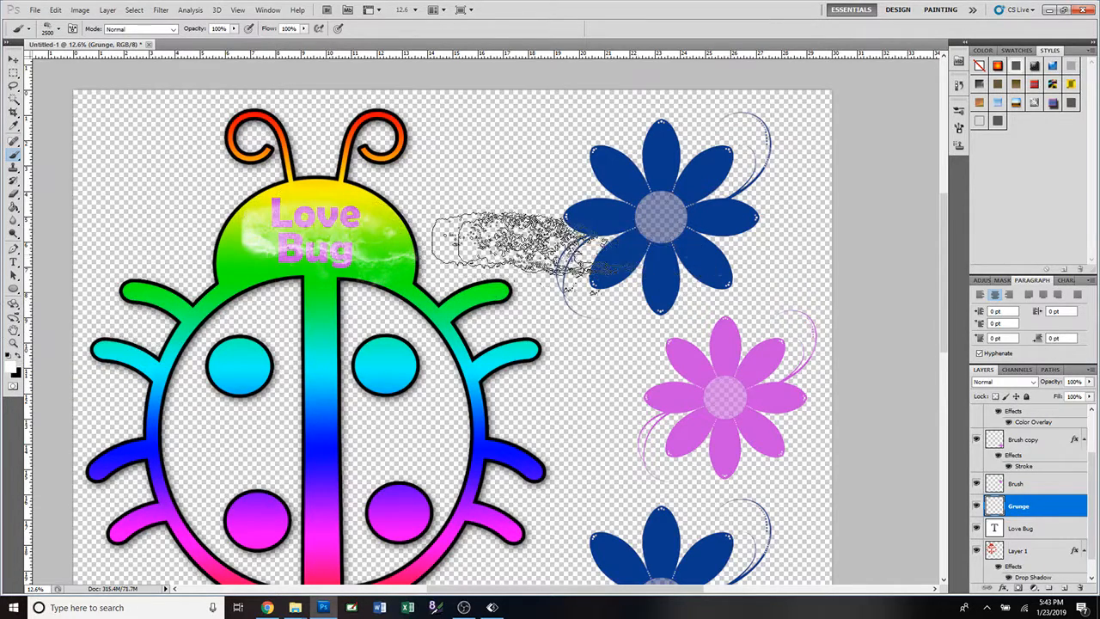
click(312, 262)
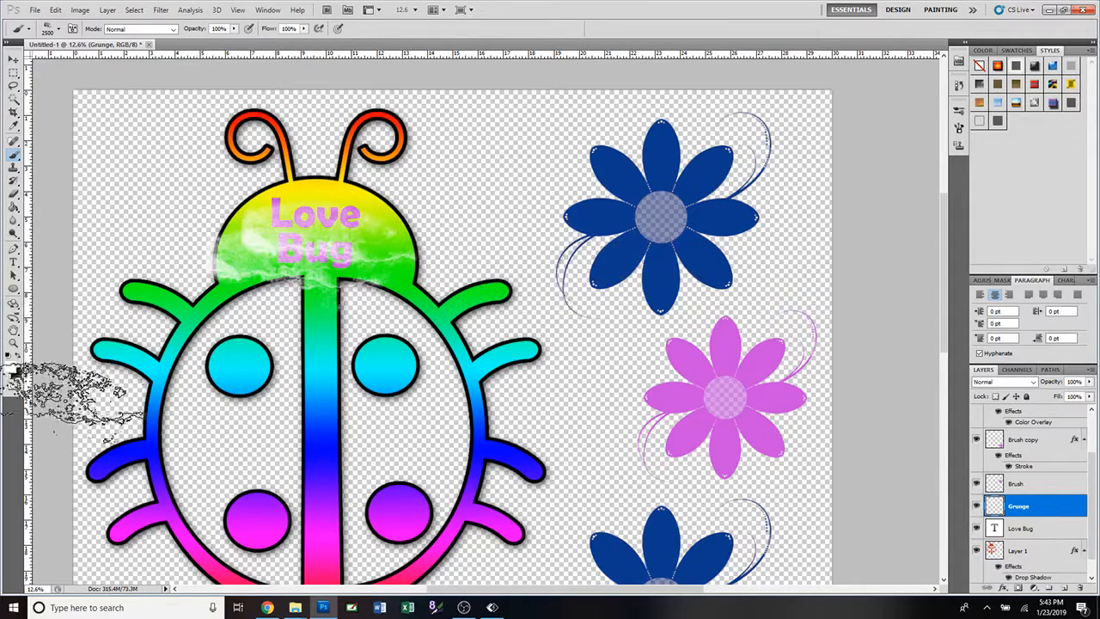
click(19, 365)
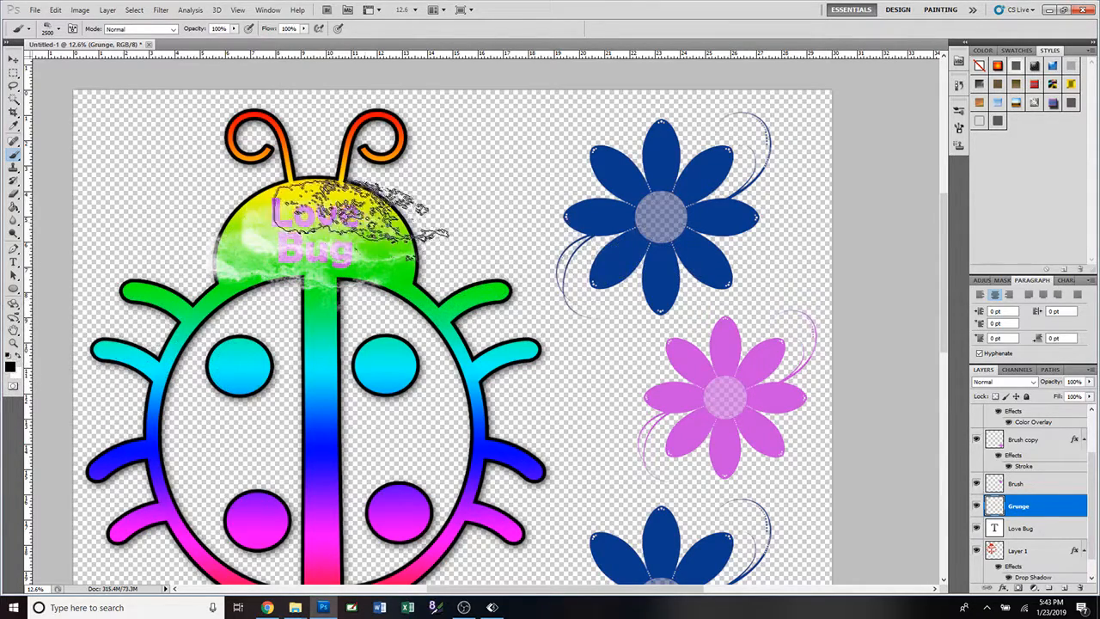
click(335, 217)
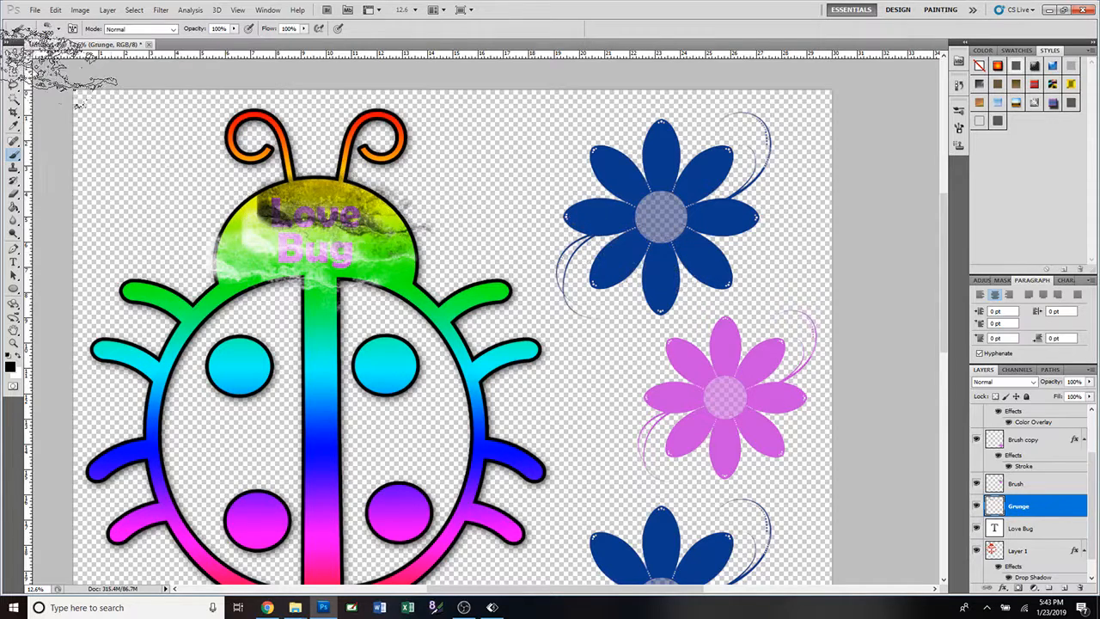
Enlarge the Grunge layer's artwork to spread across the upper ladybug and move it toward the canvas's upper left.
click(14, 59)
scroll(527, 300, down, 3)
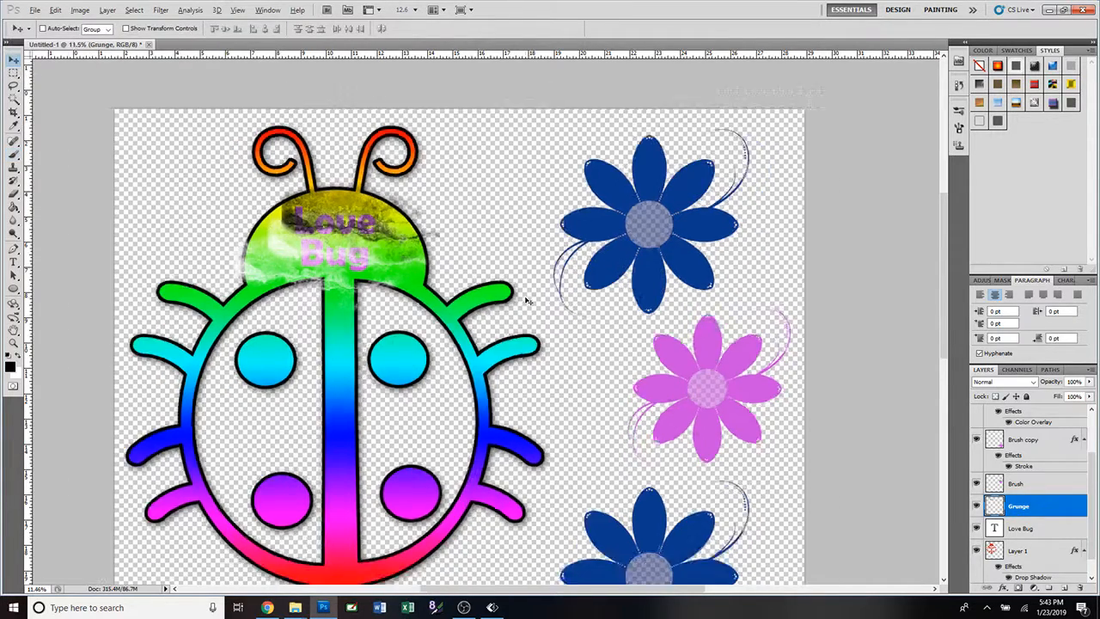
scroll(528, 300, down, 1)
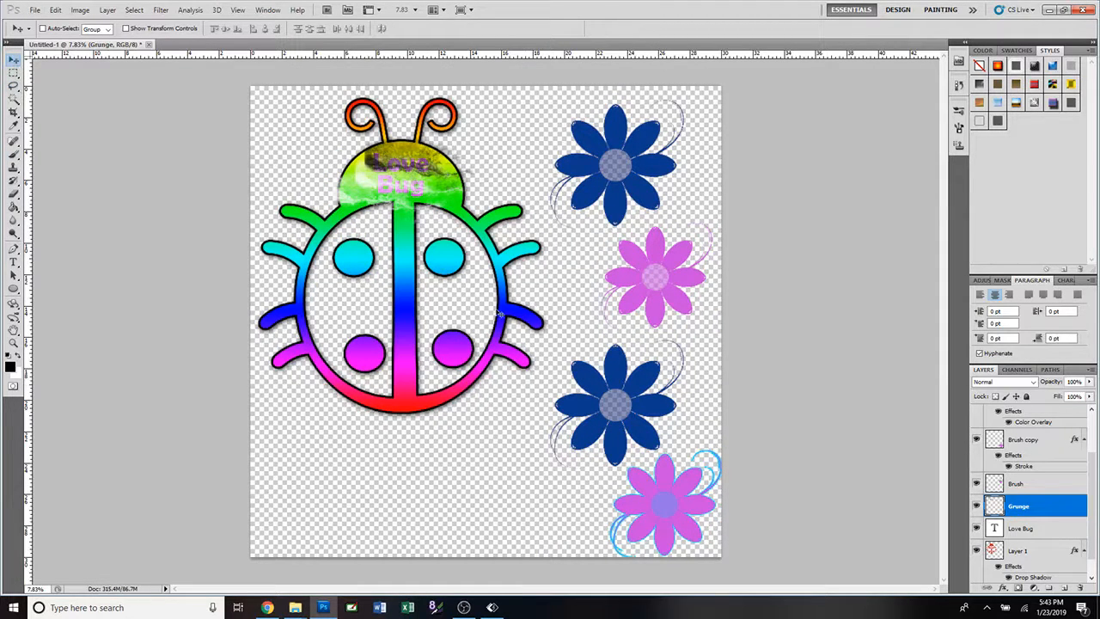
key(ctrl+t)
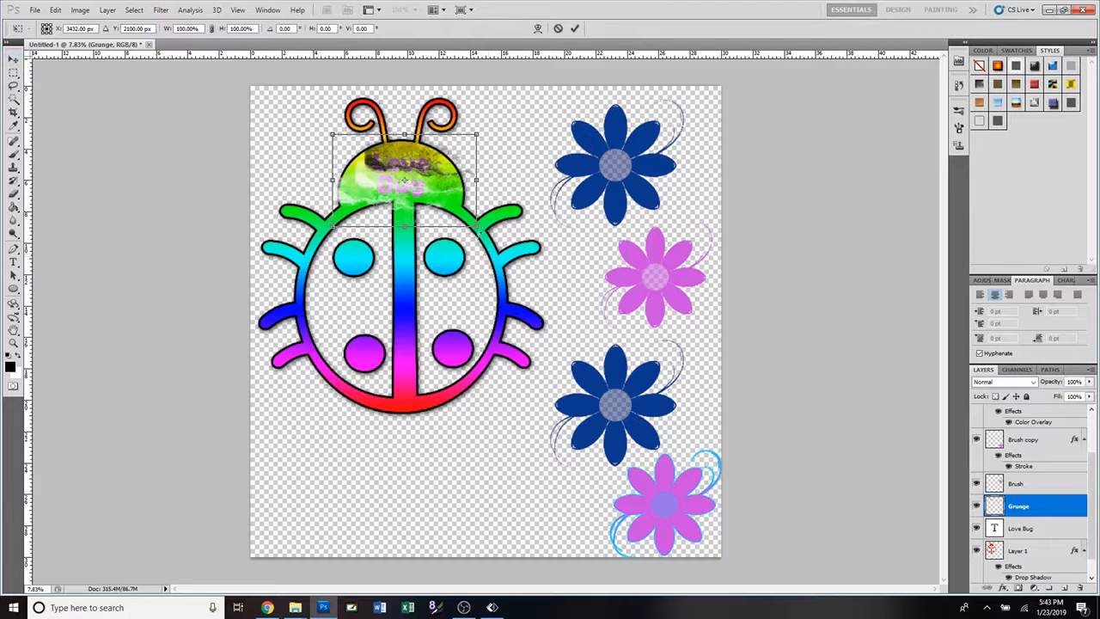
drag(476, 225, 729, 390)
drag(592, 246, 463, 219)
key(Return)
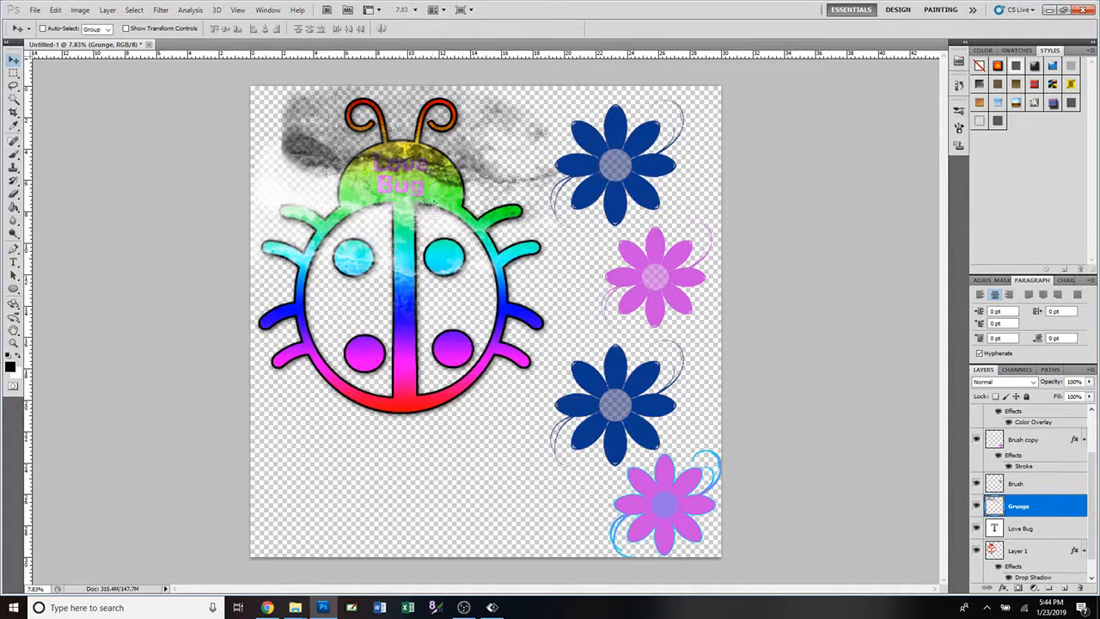
drag(436, 205, 415, 195)
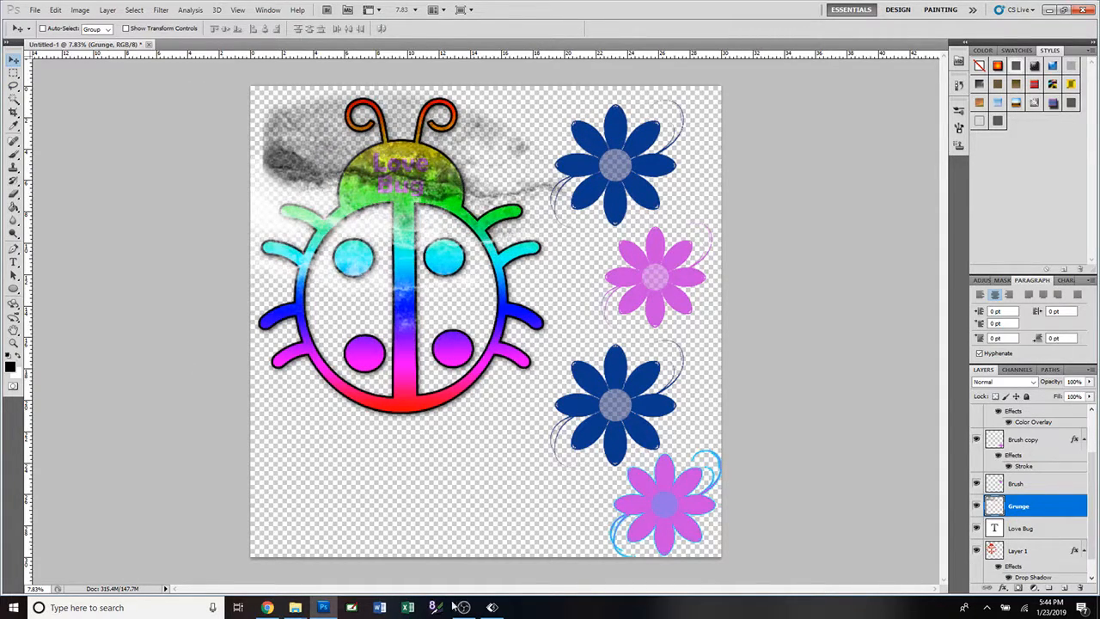
Undo the Grunge layer's move and enlargement together with all its white and black stamps.
mouse_move(464, 609)
key(ctrl+alt+z)
key(ctrl+alt+z)
key(ctrl+alt+z)
key(ctrl+alt+z)
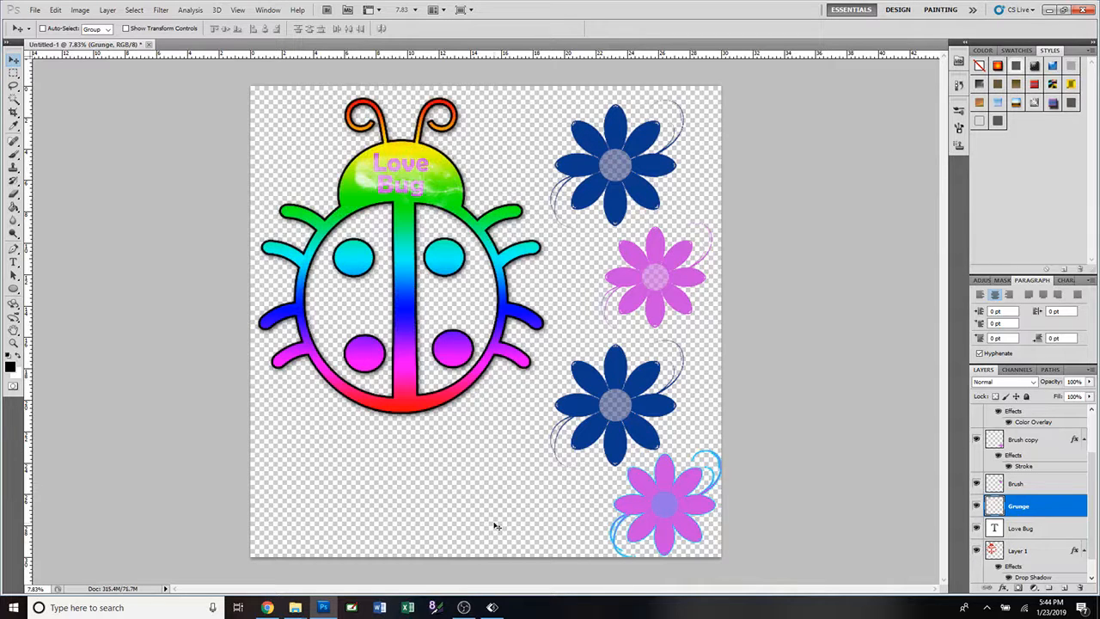
key(ctrl+alt+z)
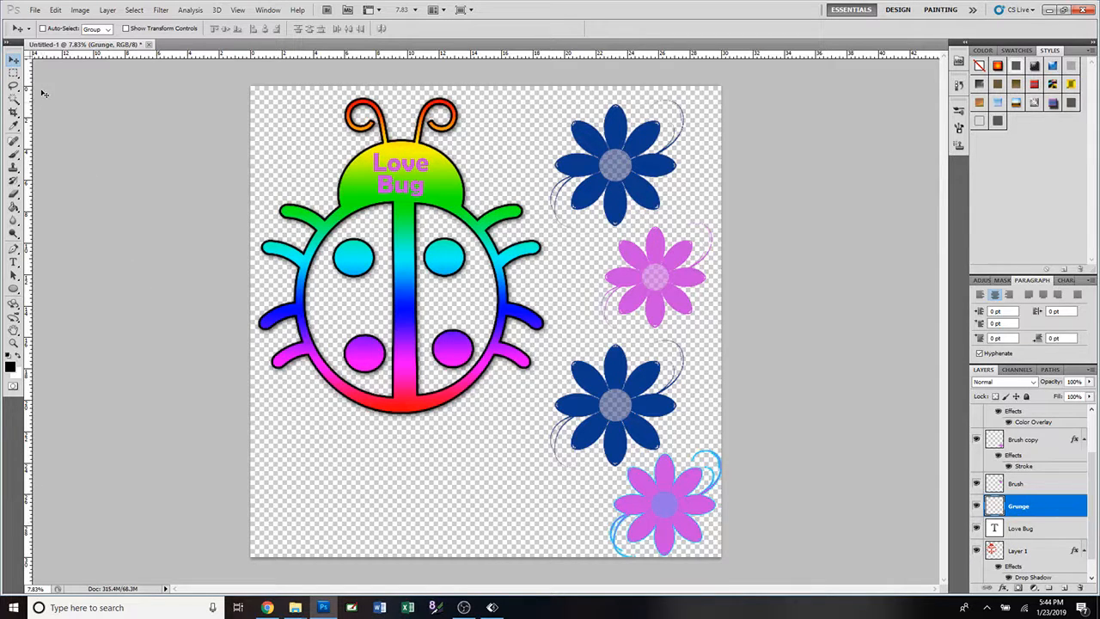
Stamp the 587 px grunge brush in black on both sides of the Love Bug text and in the top blue flower's centre.
click(14, 155)
click(60, 30)
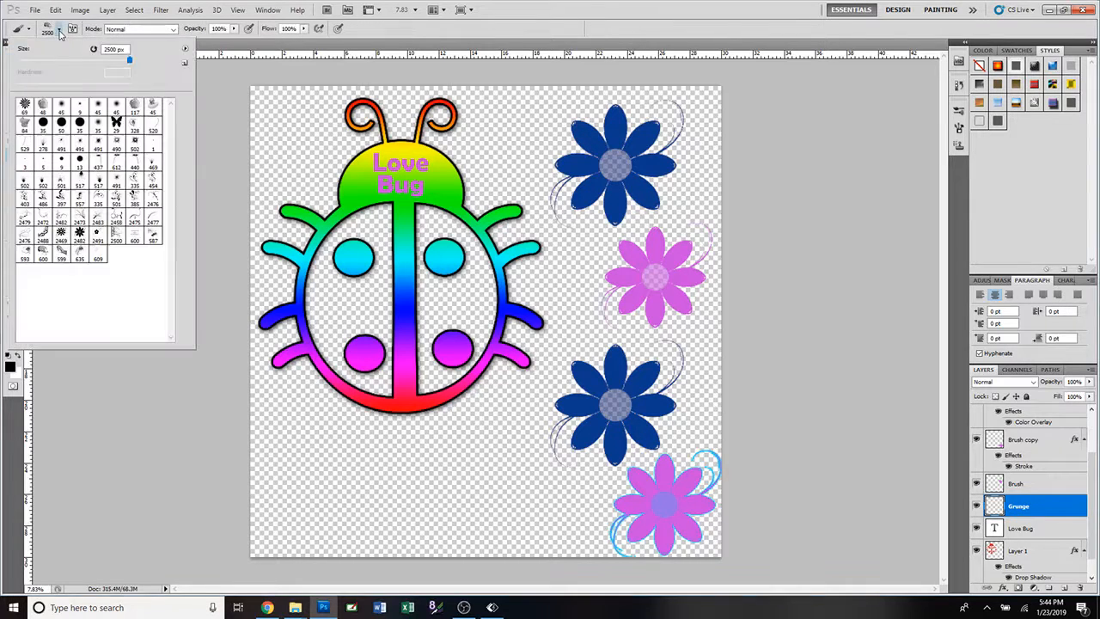
click(153, 237)
click(361, 179)
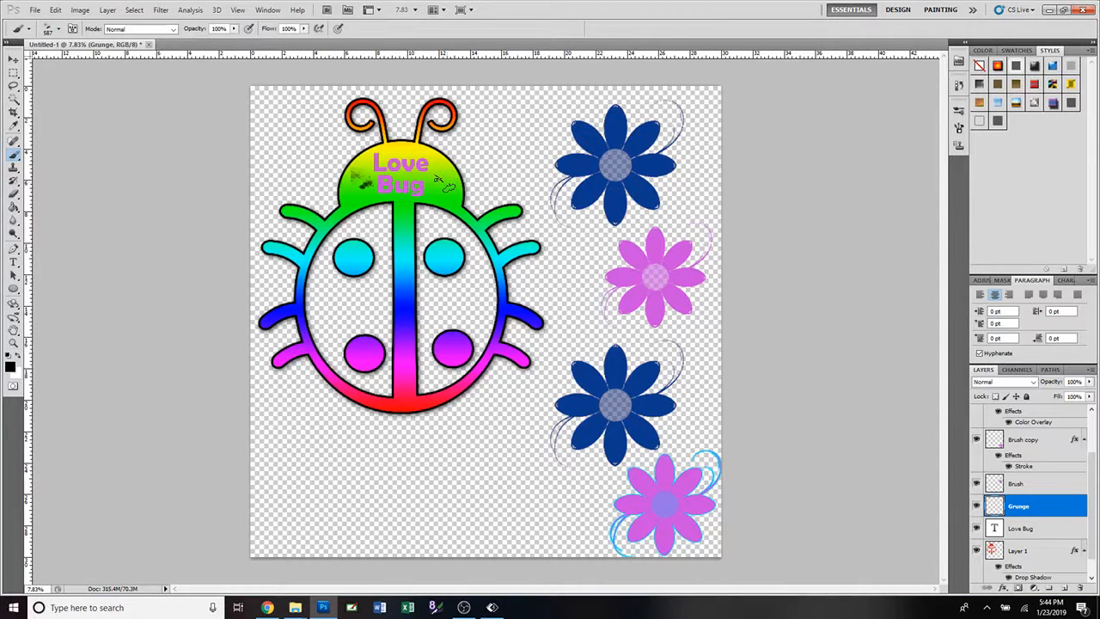
click(442, 179)
Switch to the Brusheezy page in Chrome, return to the star shape results and start the Decorative Flower Brushes download.
click(59, 31)
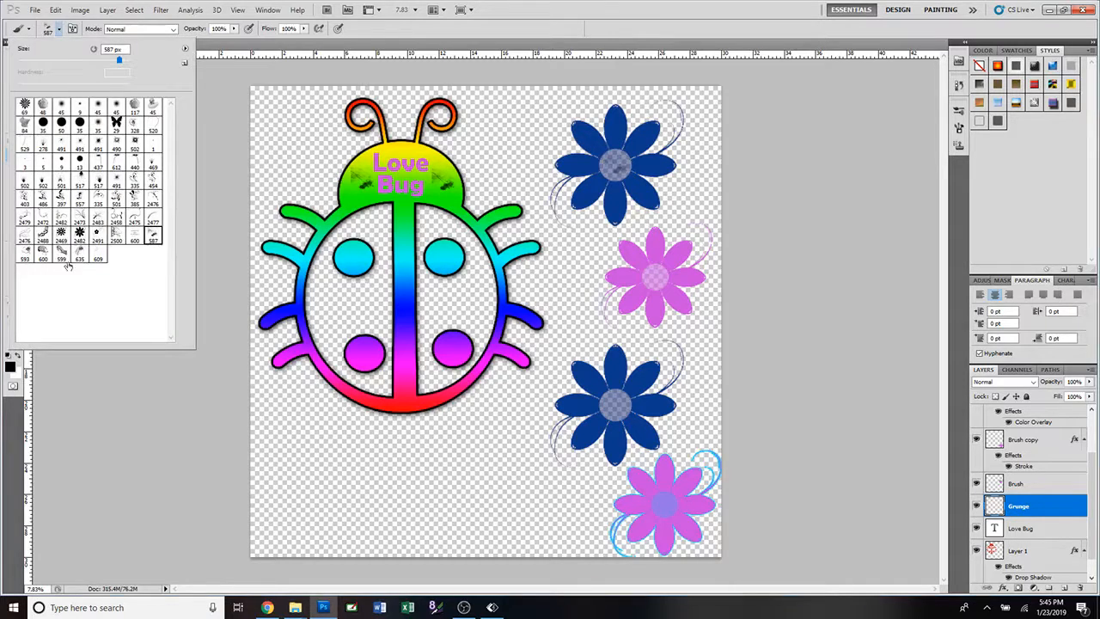
click(185, 49)
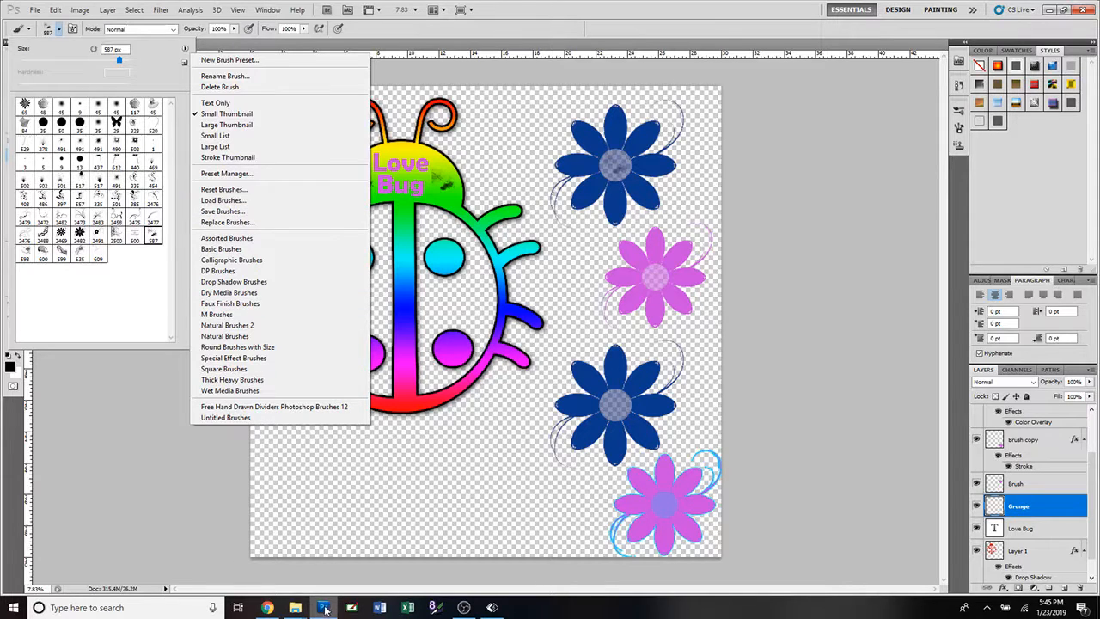
click(267, 608)
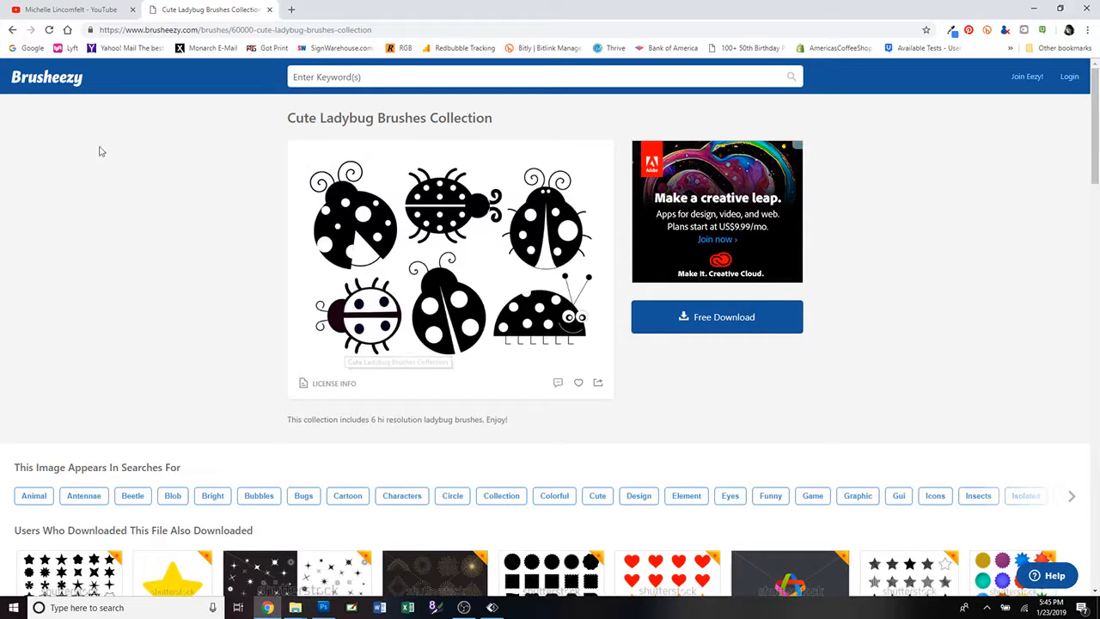
click(13, 30)
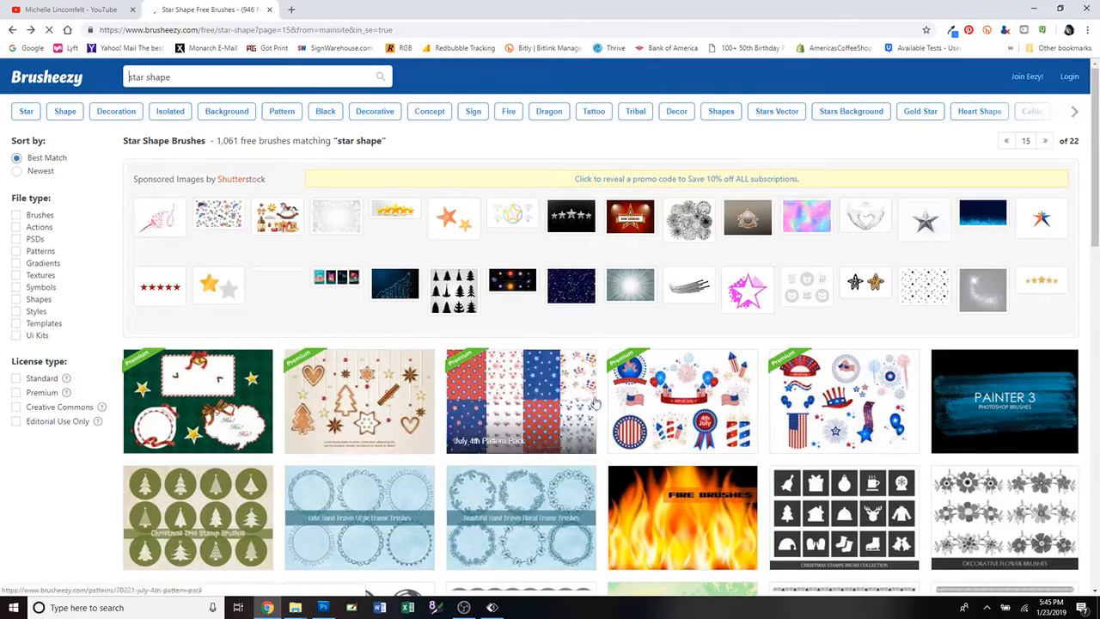
scroll(600, 402, down, 2)
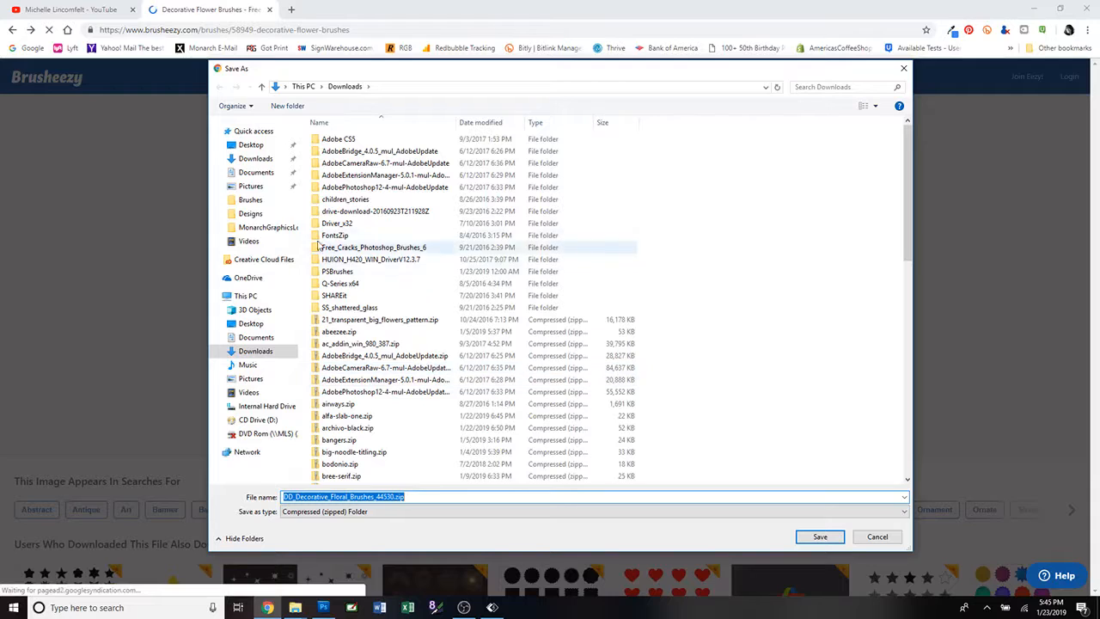
Save DD_Decorative_Floral_Brushes_44530.zip to the Downloads folder and dismiss the advertisement.
click(255, 160)
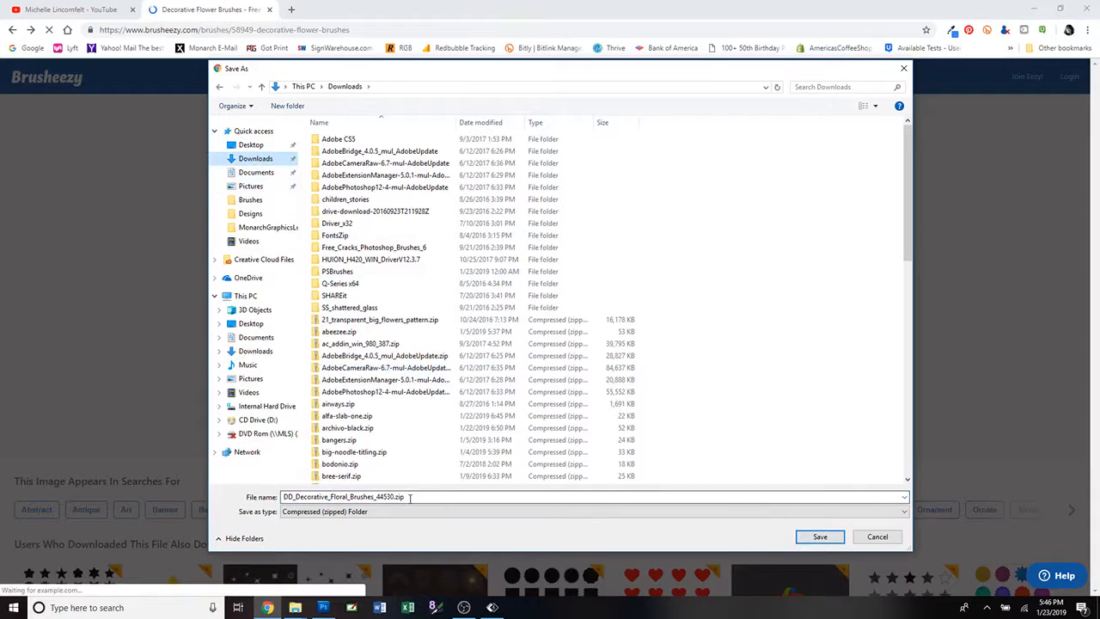
click(820, 537)
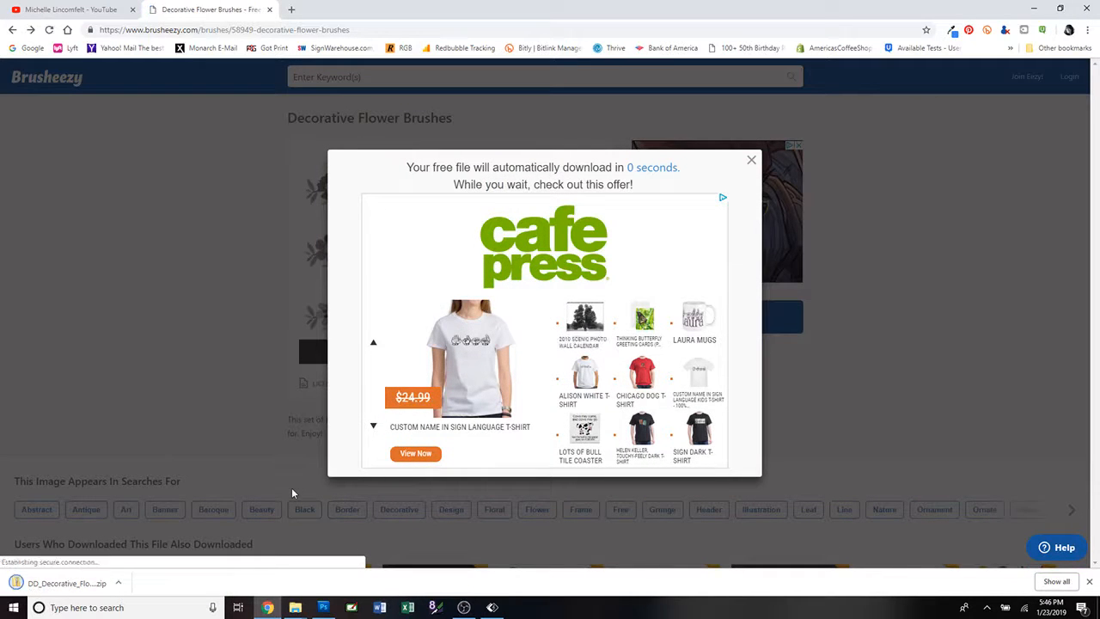
click(751, 160)
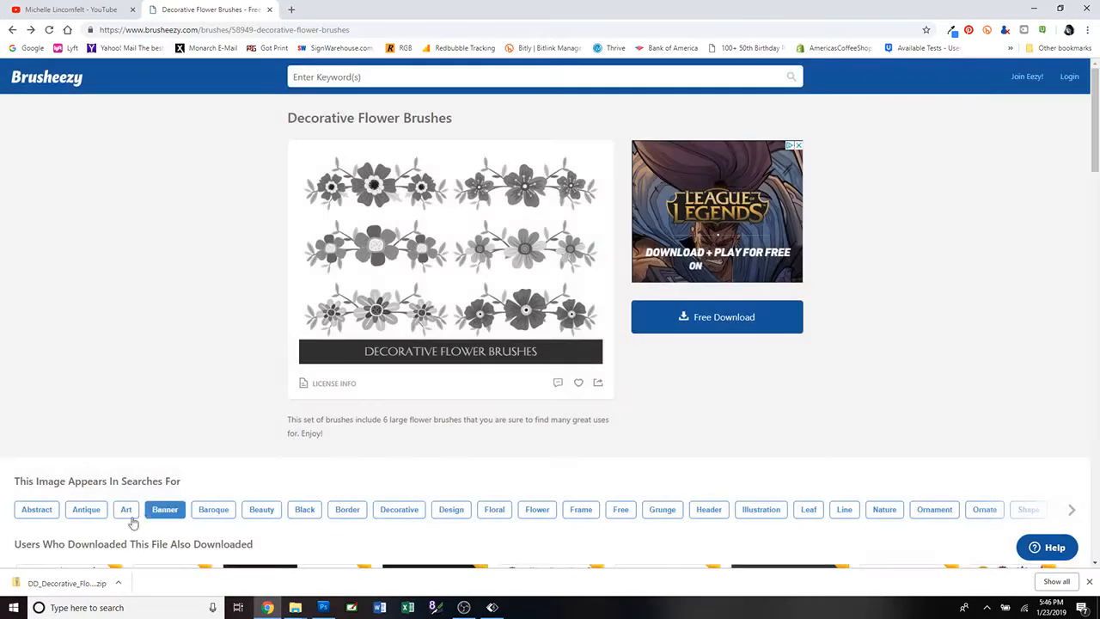
Open the downloaded zip's DD Decorative Floral Brushes 44530 folder and begin extracting its contents.
click(76, 585)
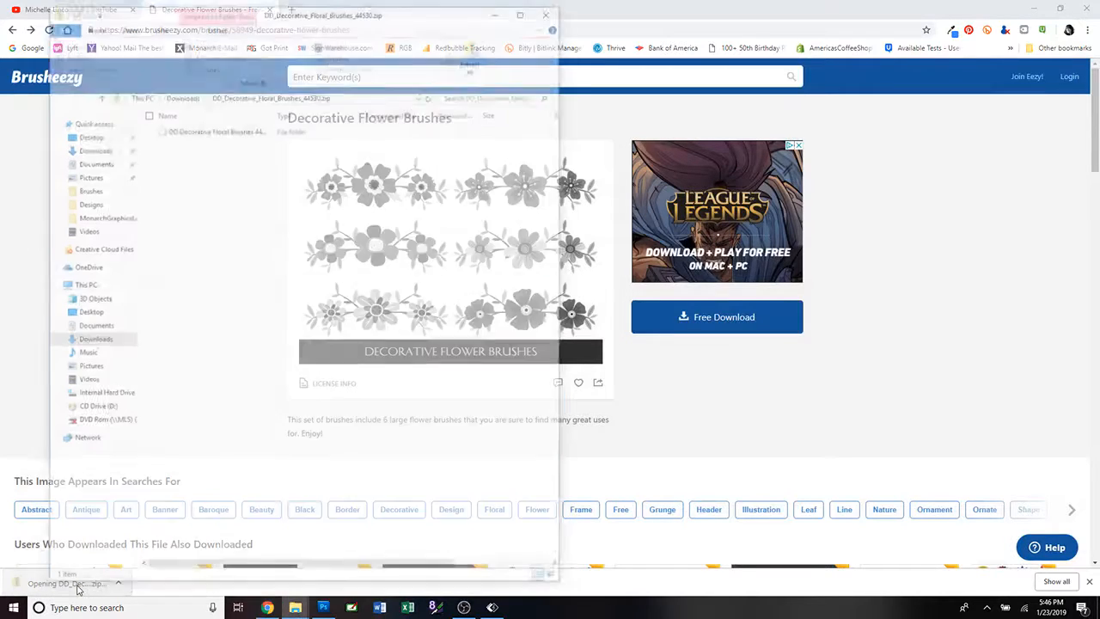
click(231, 130)
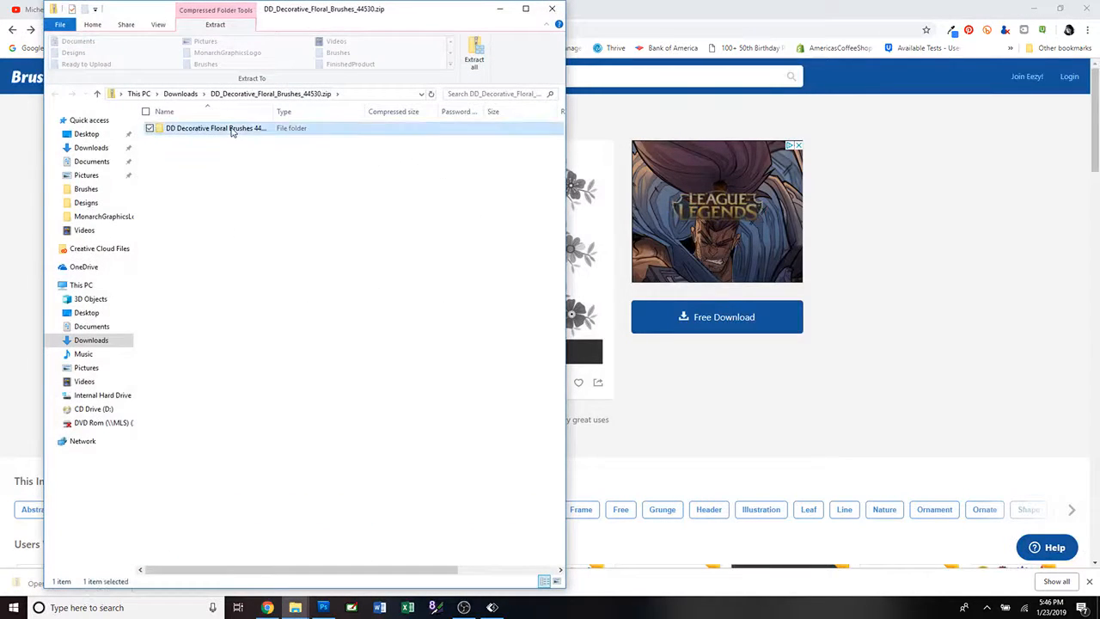
double_click(231, 130)
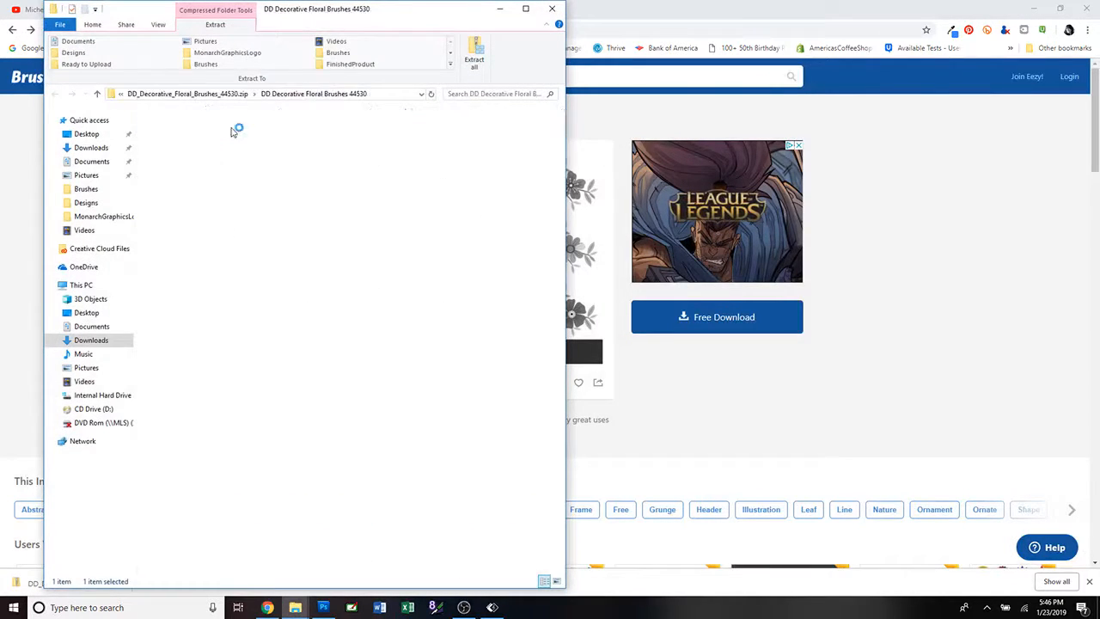
click(476, 58)
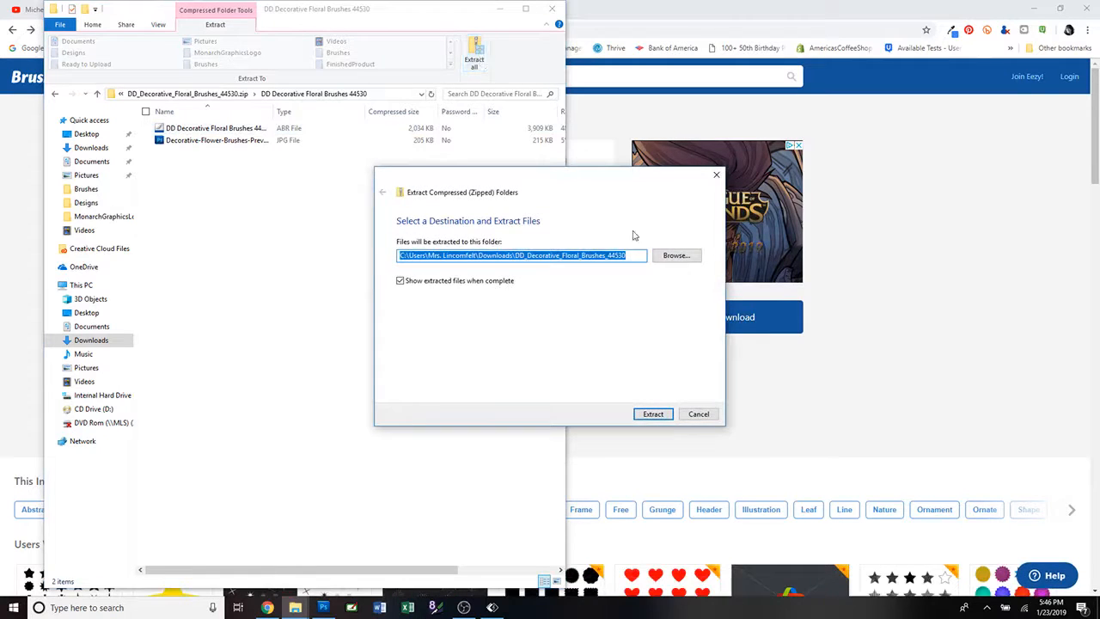
click(676, 256)
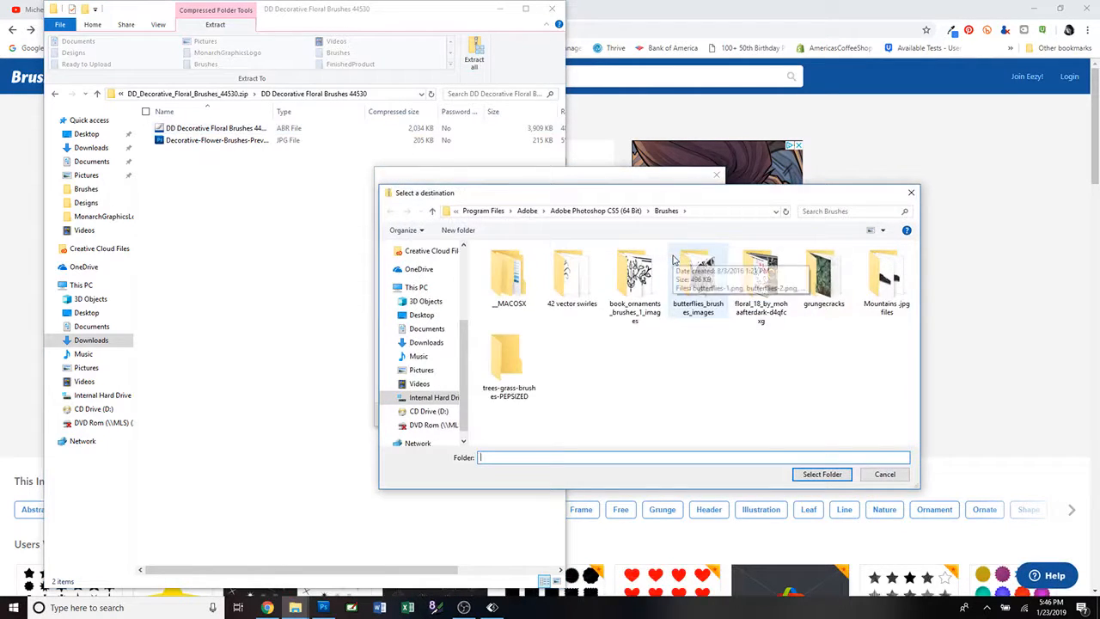
click(527, 212)
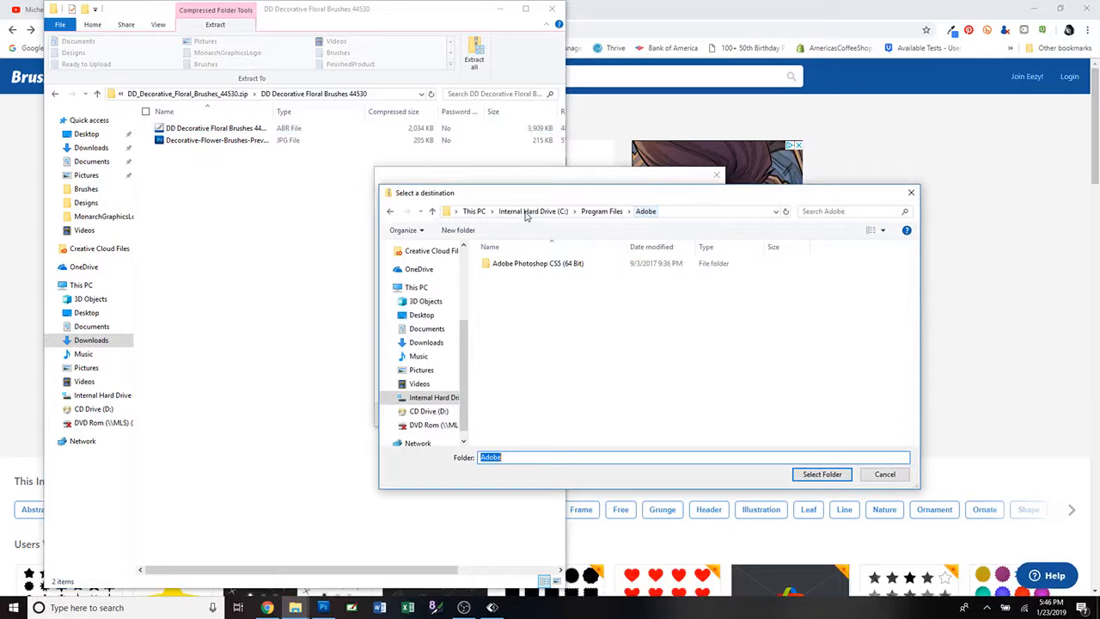
double_click(530, 265)
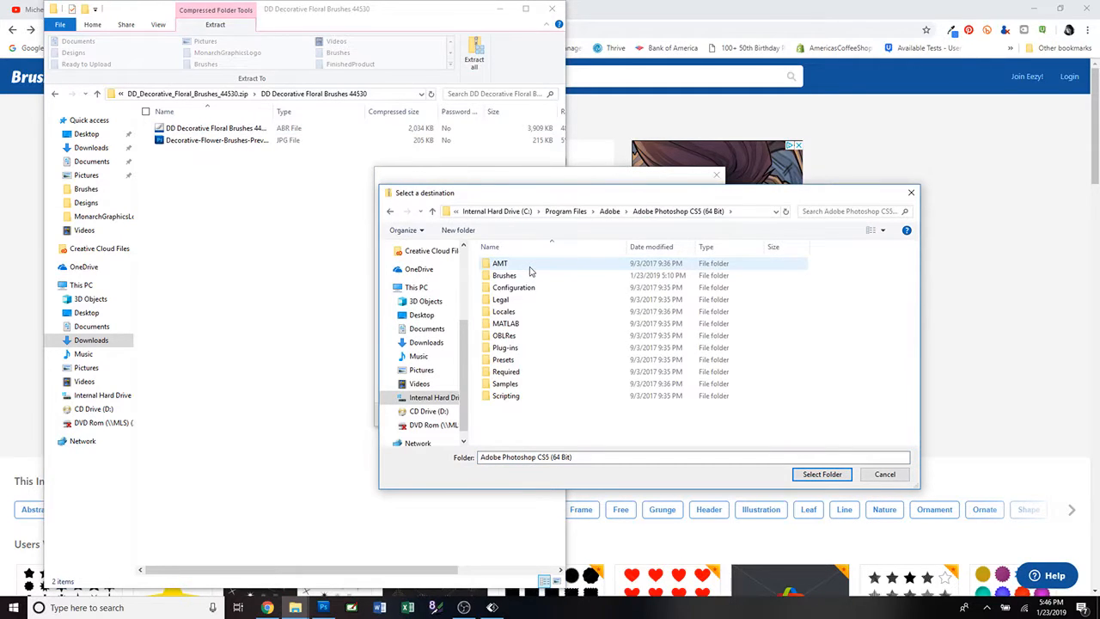
double_click(504, 359)
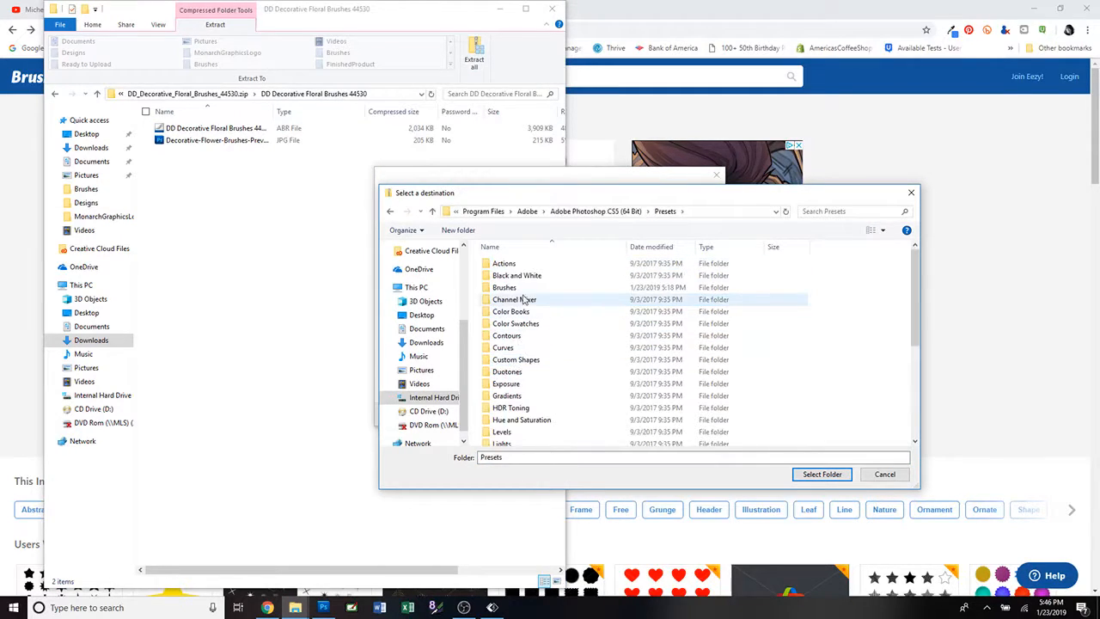
double_click(521, 288)
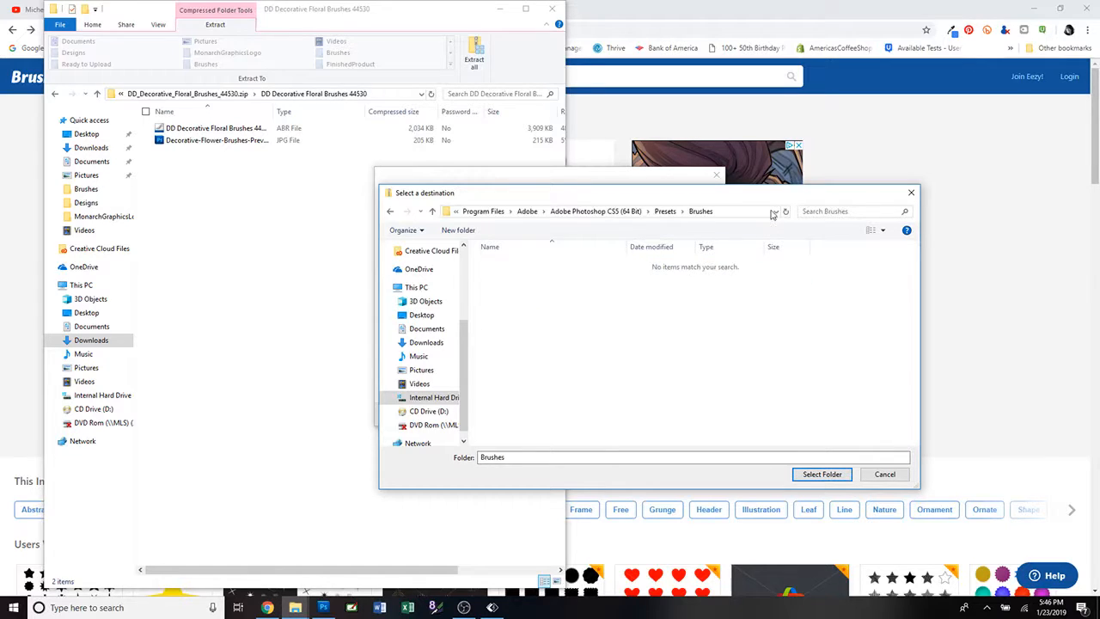
click(883, 475)
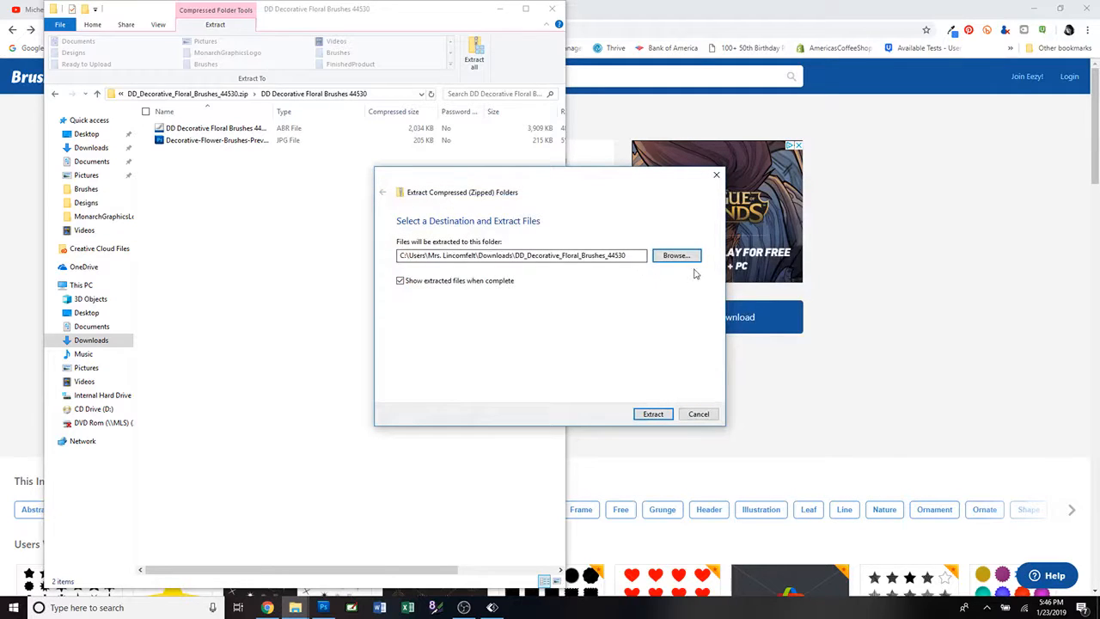
Extract the files to the proposed Downloads location, open the extracted brush folder and place its window beside the zip window.
click(645, 416)
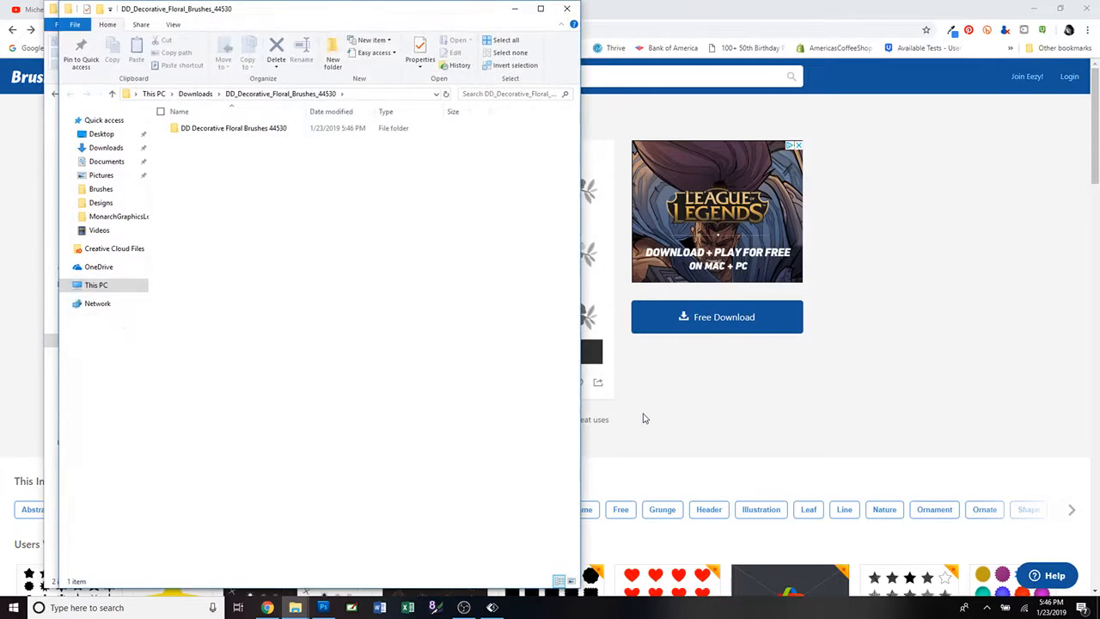
double_click(246, 129)
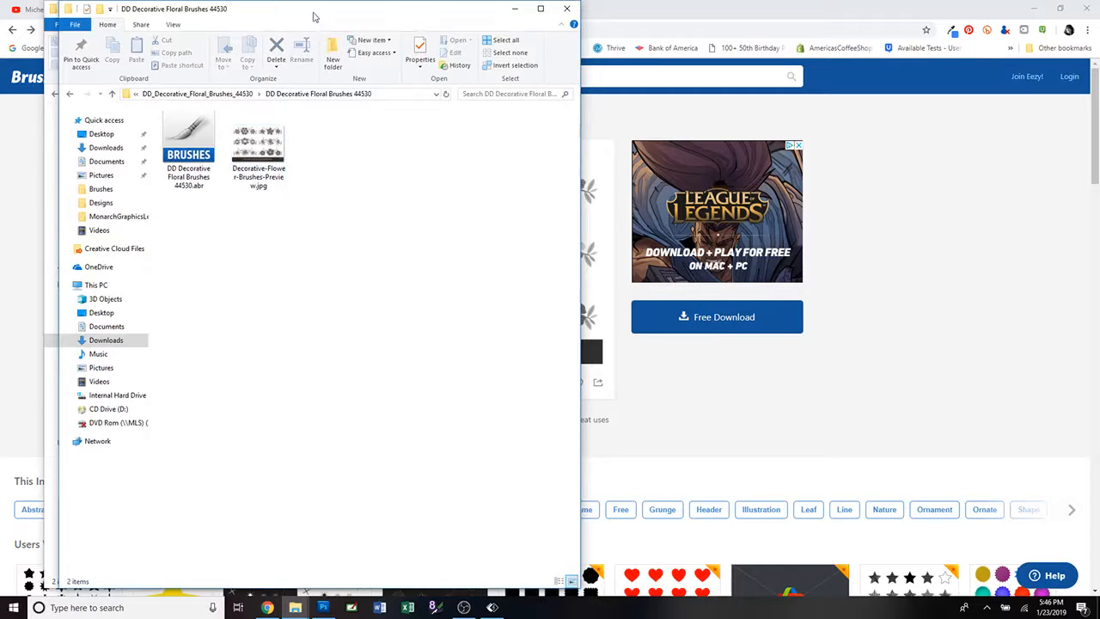
drag(314, 16, 825, 18)
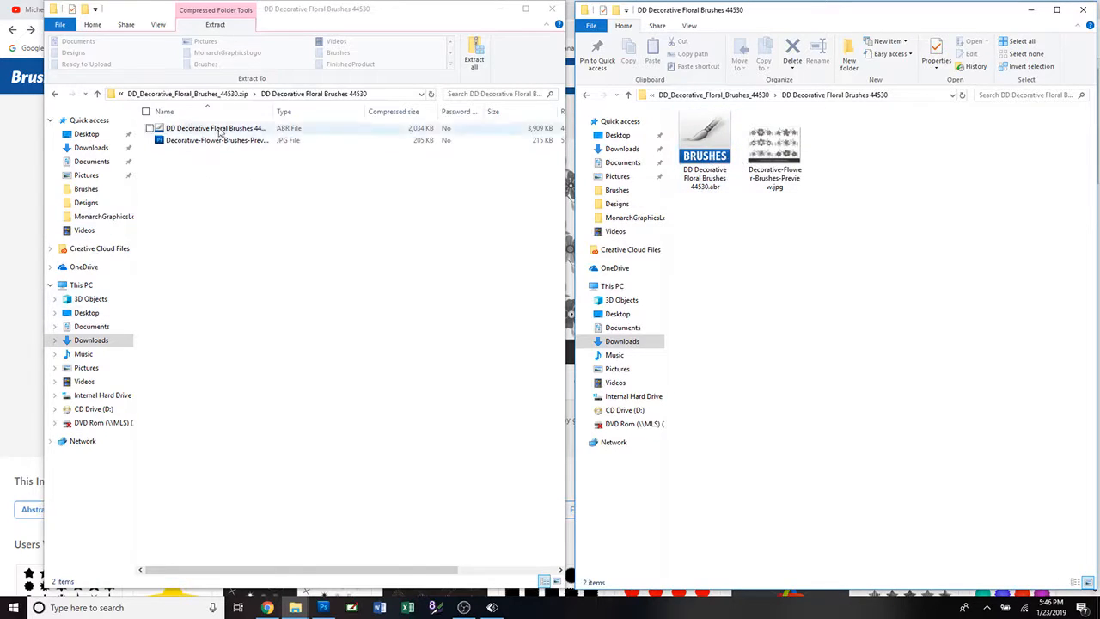
Move DD Decorative Floral Brushes 44530.abr into Photoshop's Presets Brushes folder with administrator permission, and close both Explorer windows.
click(86, 189)
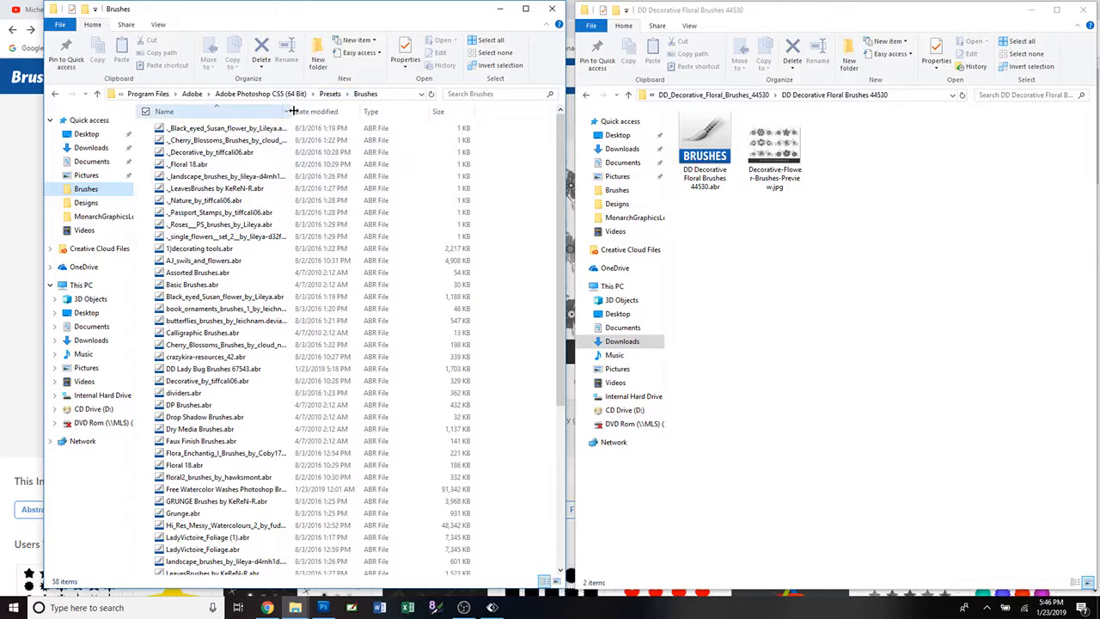
drag(357, 115, 365, 118)
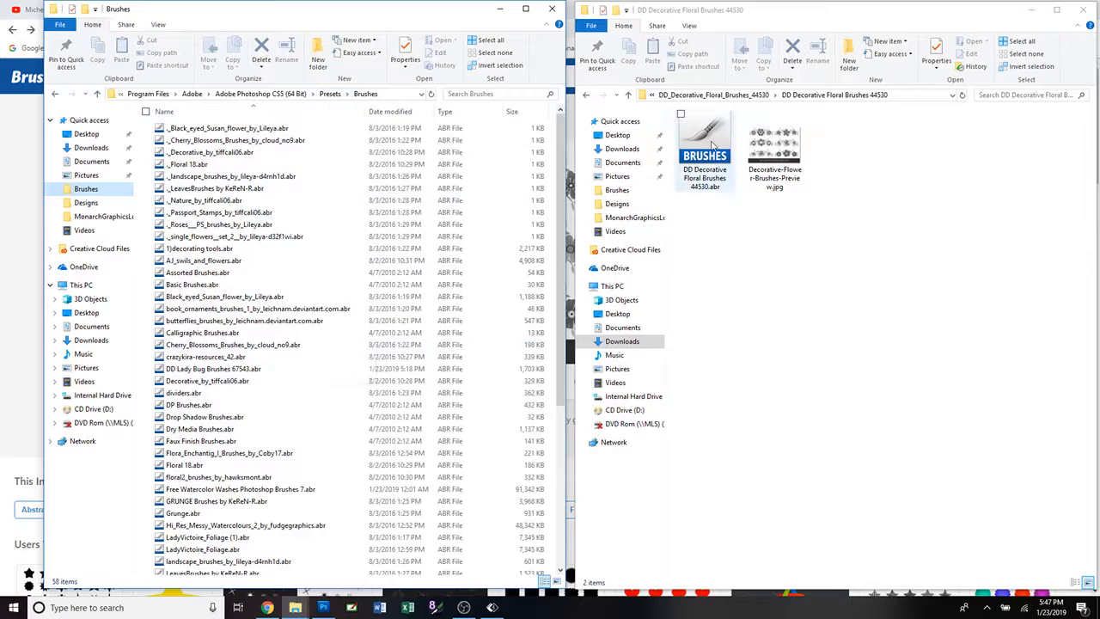
drag(713, 145, 340, 219)
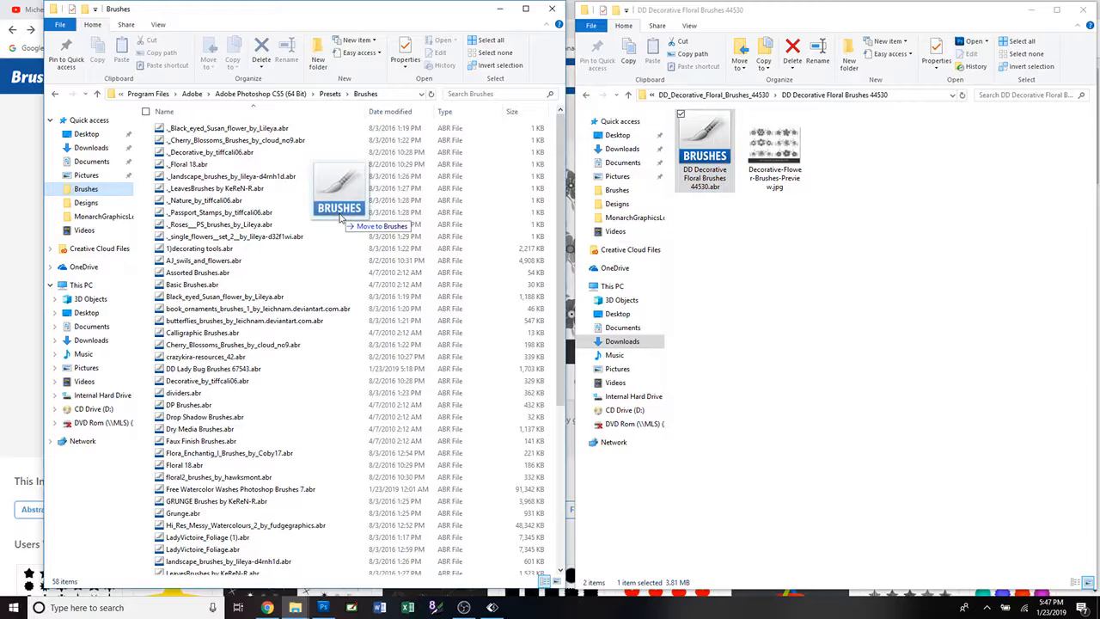
drag(340, 220, 340, 219)
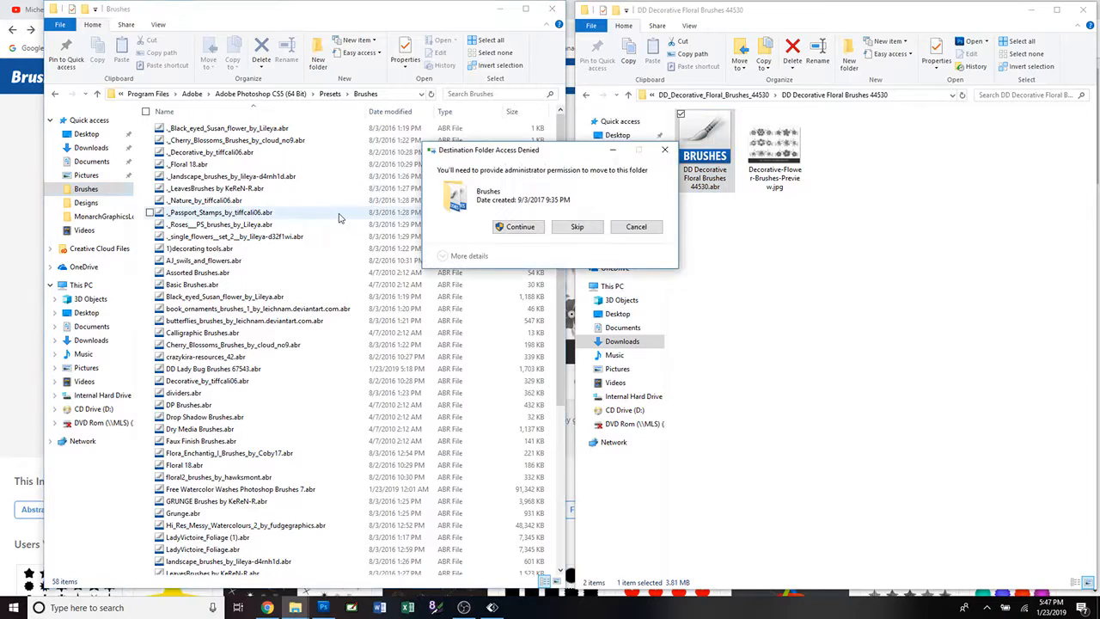
click(507, 229)
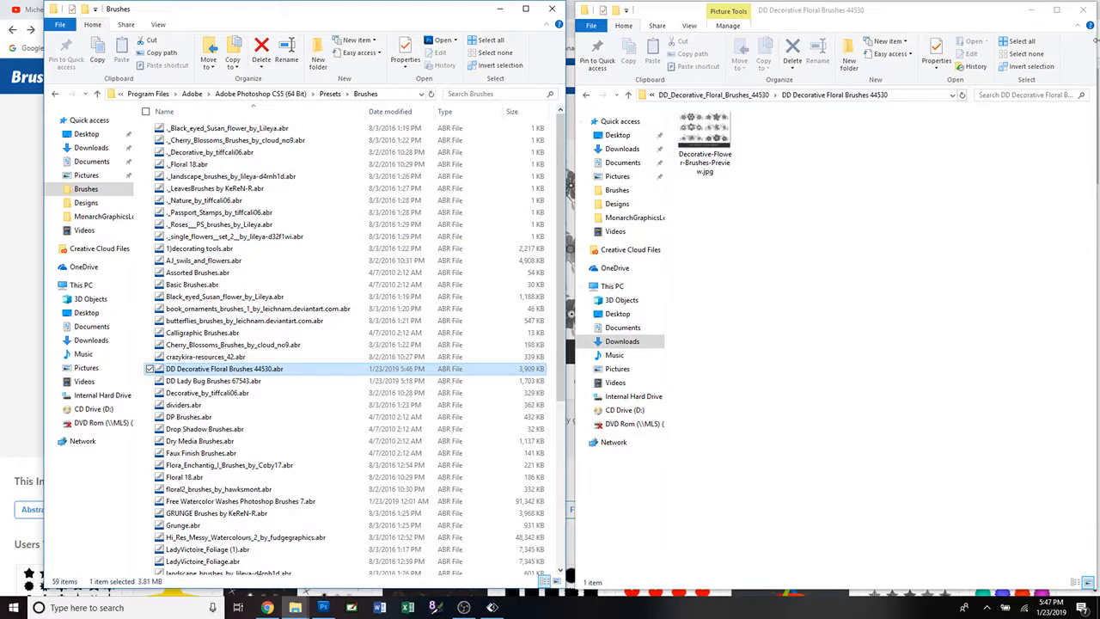
click(1085, 11)
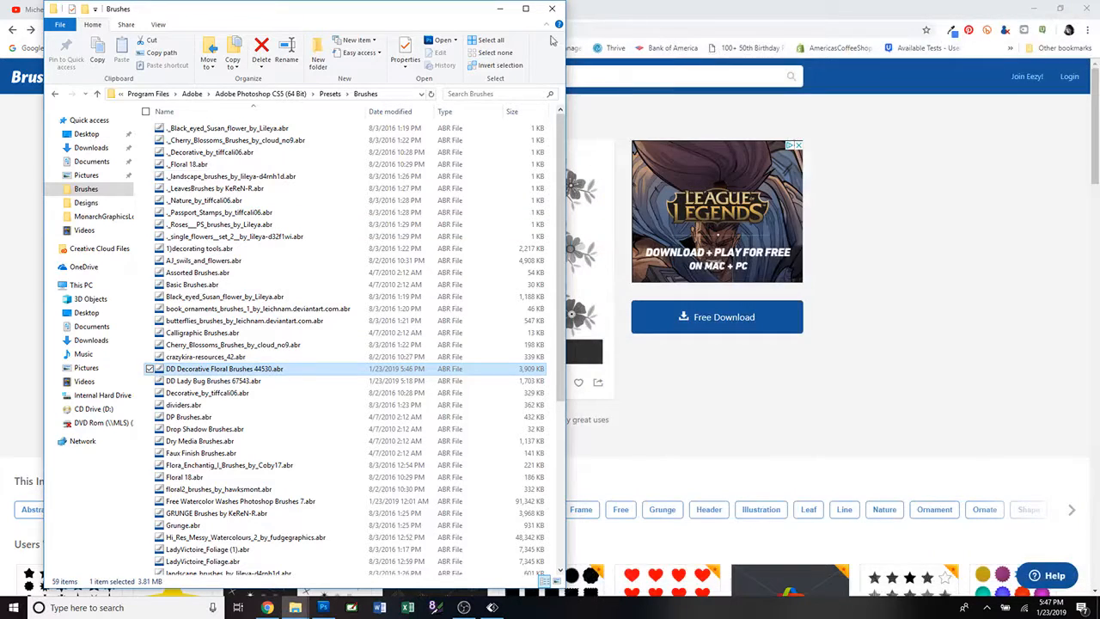
click(553, 11)
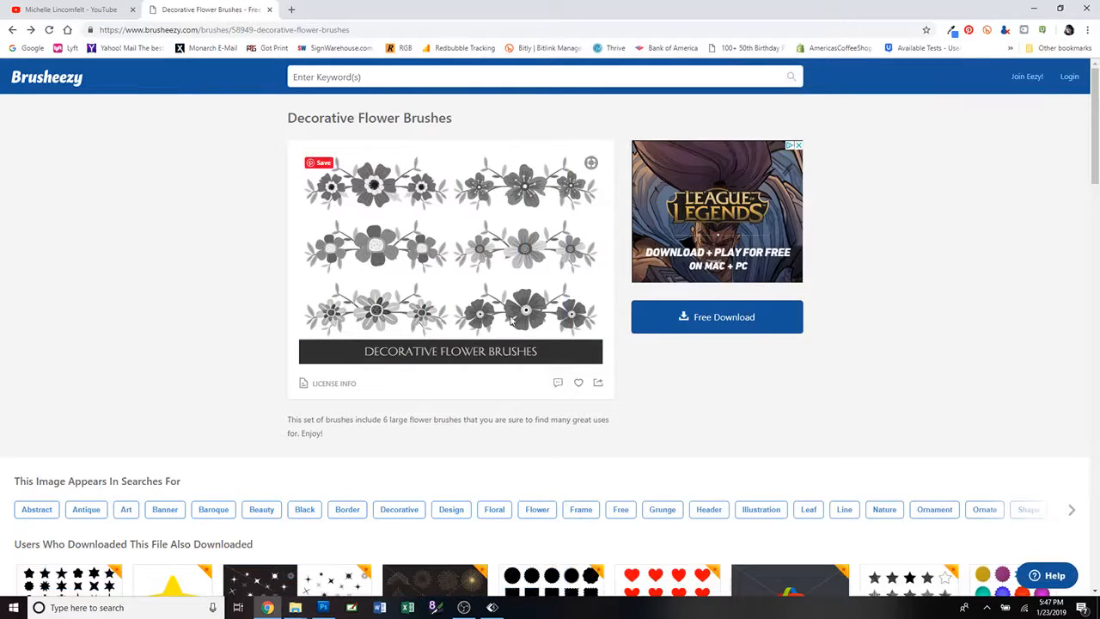
Switch back to Photoshop and load DD Decorative Floral Brushes 44530.abr into the brush presets.
click(323, 607)
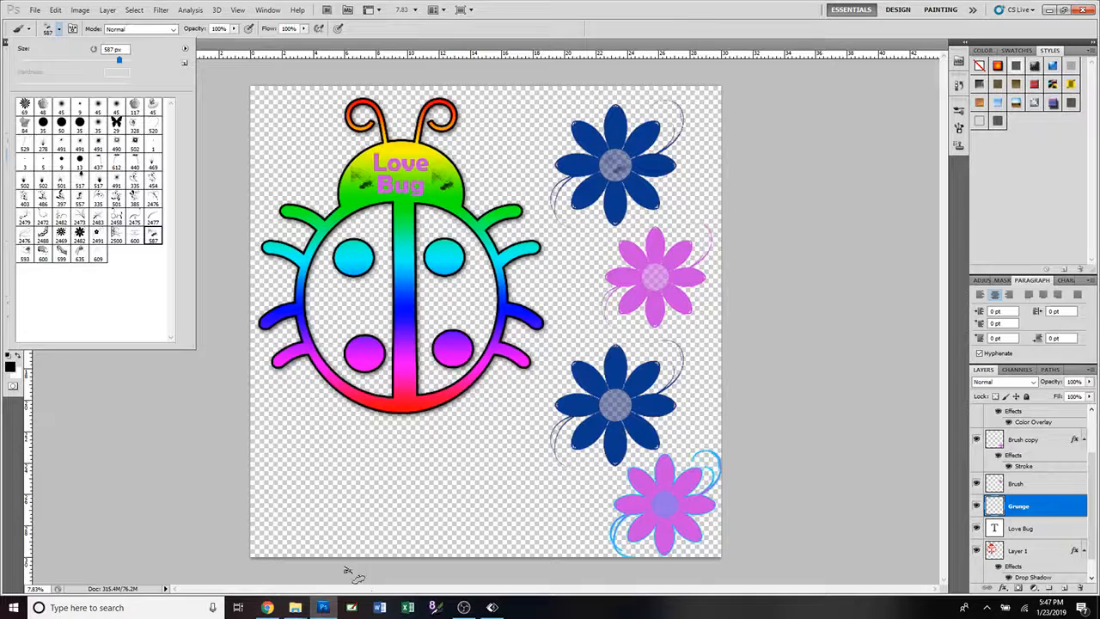
click(184, 49)
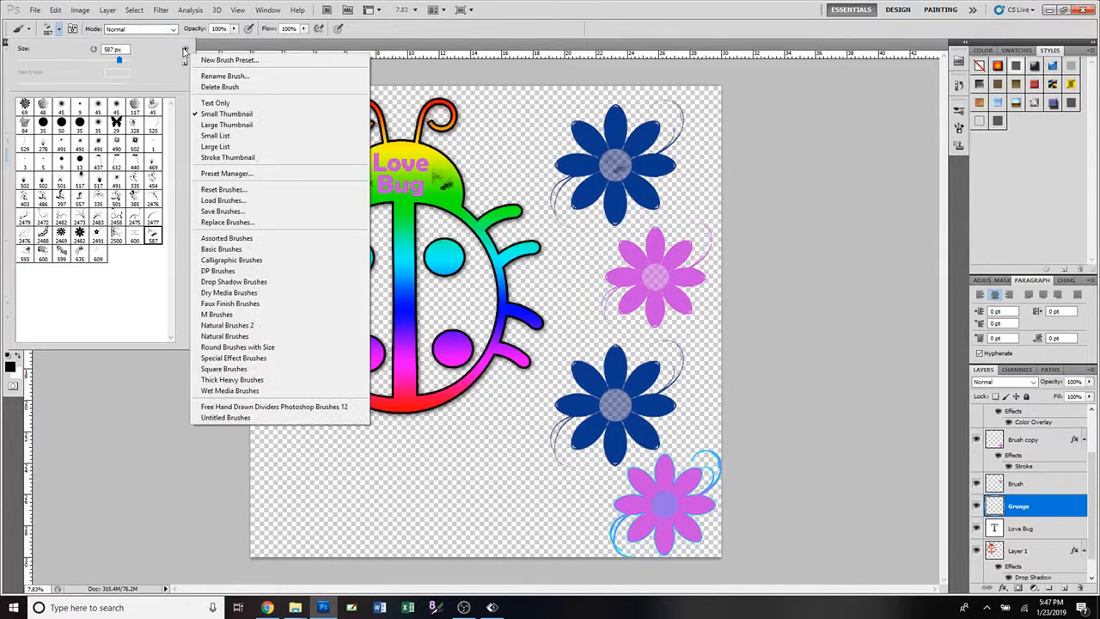
click(258, 201)
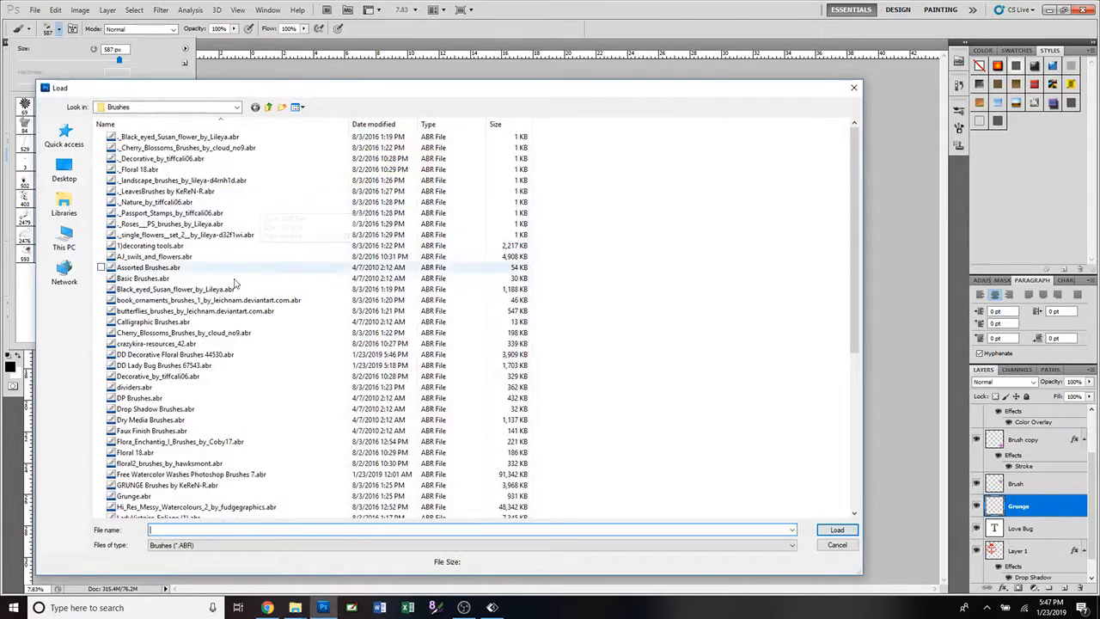
click(226, 356)
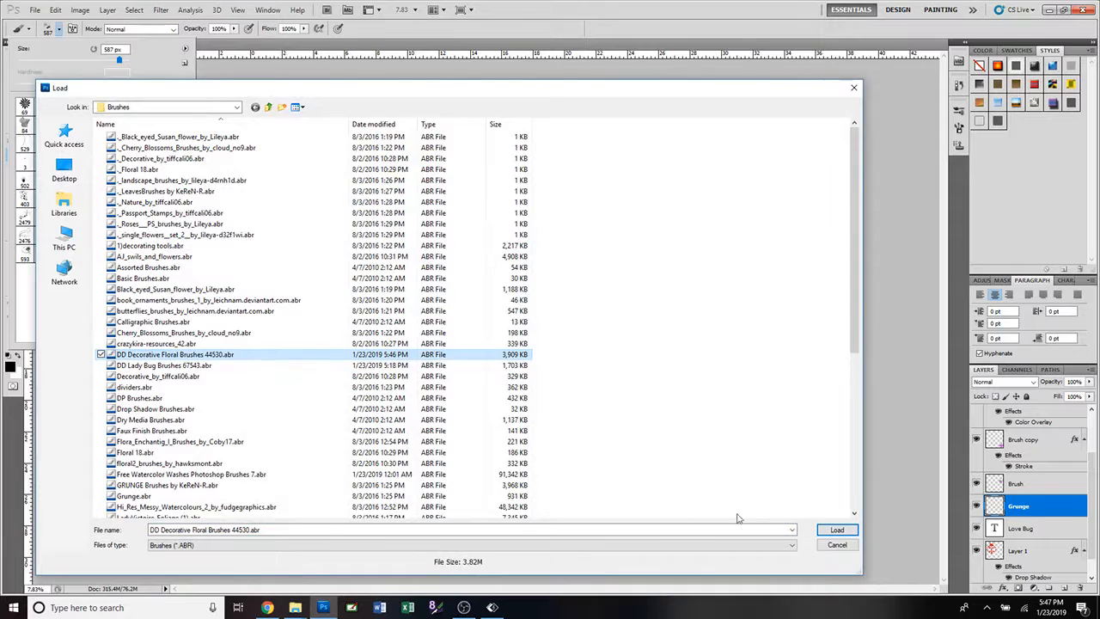
click(833, 530)
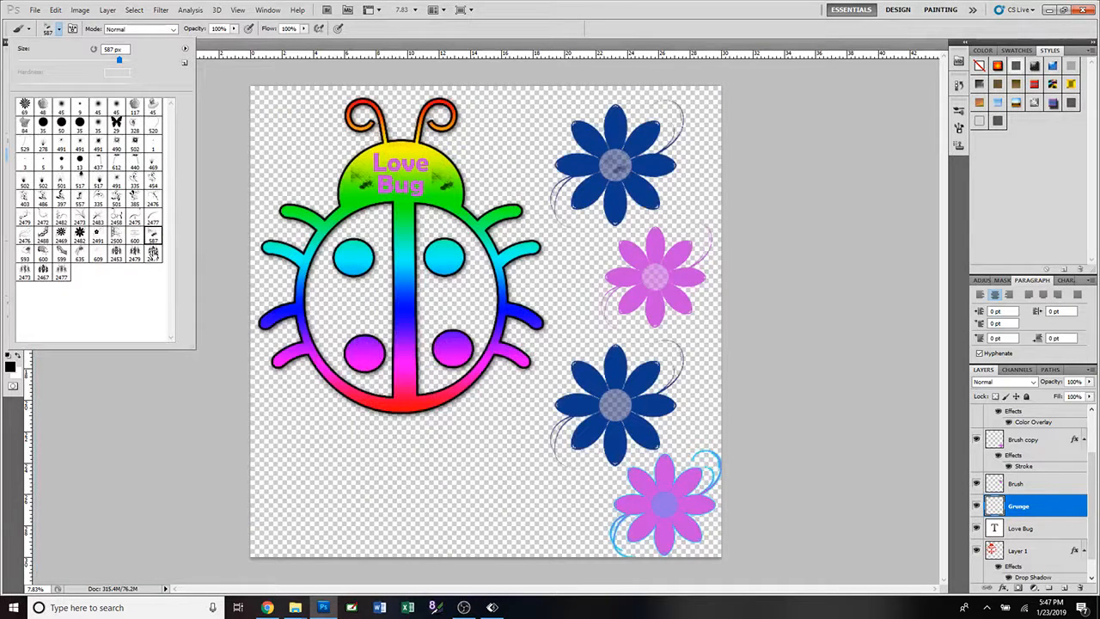
Try a black stamp of the 2477 px flower garland brush on the empty canvas below the ladybug, and undo it.
click(155, 255)
click(401, 470)
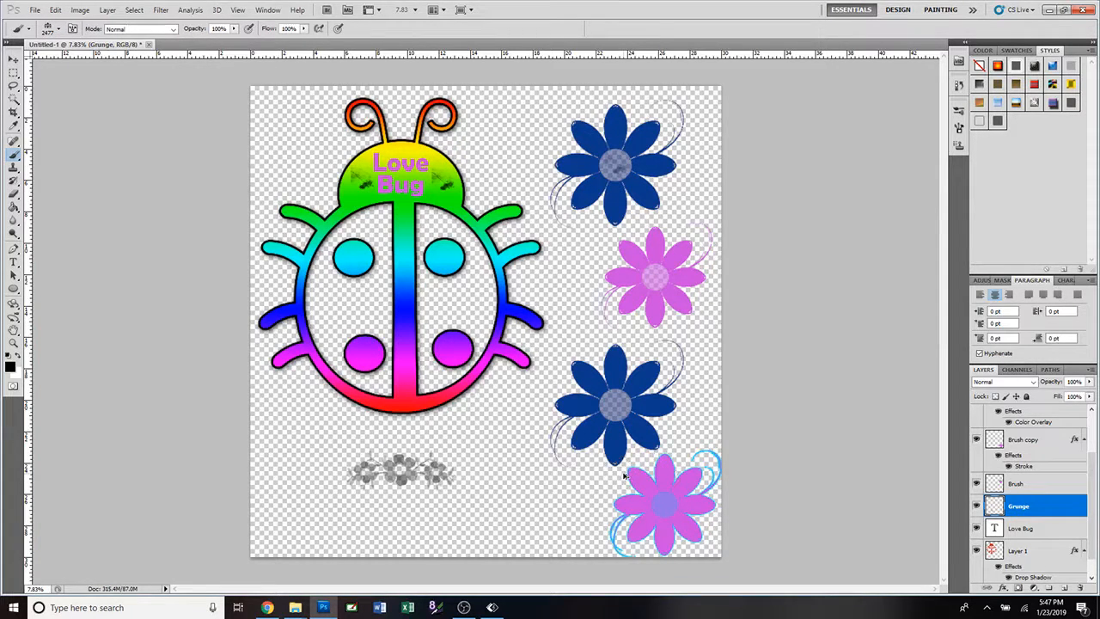
key(ctrl+z)
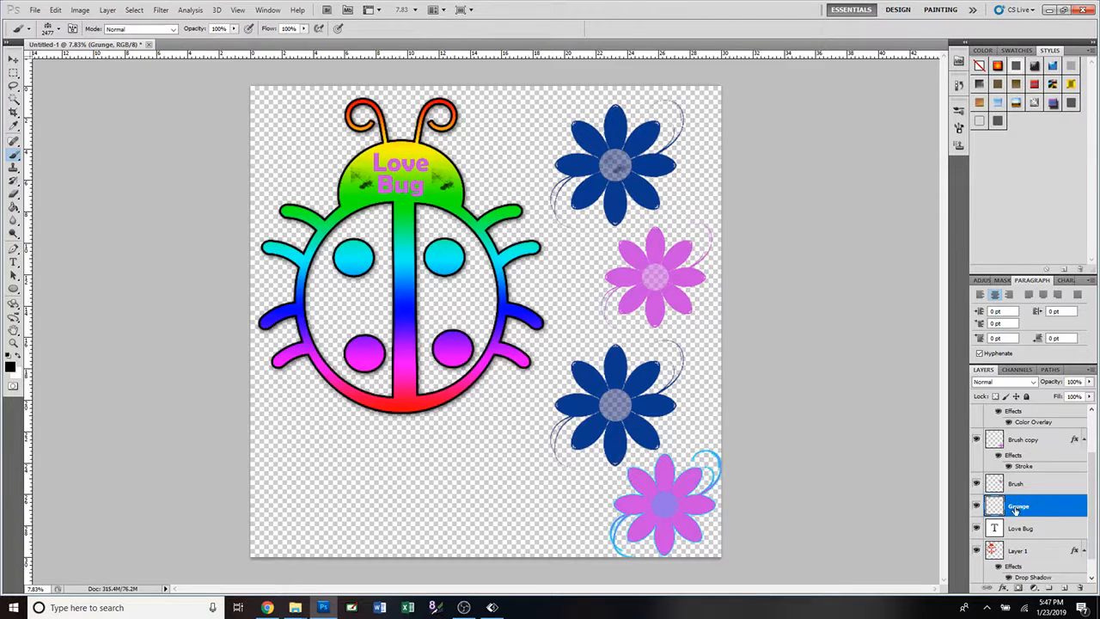
Set the foreground colour to ff0000 and stamp the 2477 px flower garland on the Grunge layer below the ladybug.
click(11, 367)
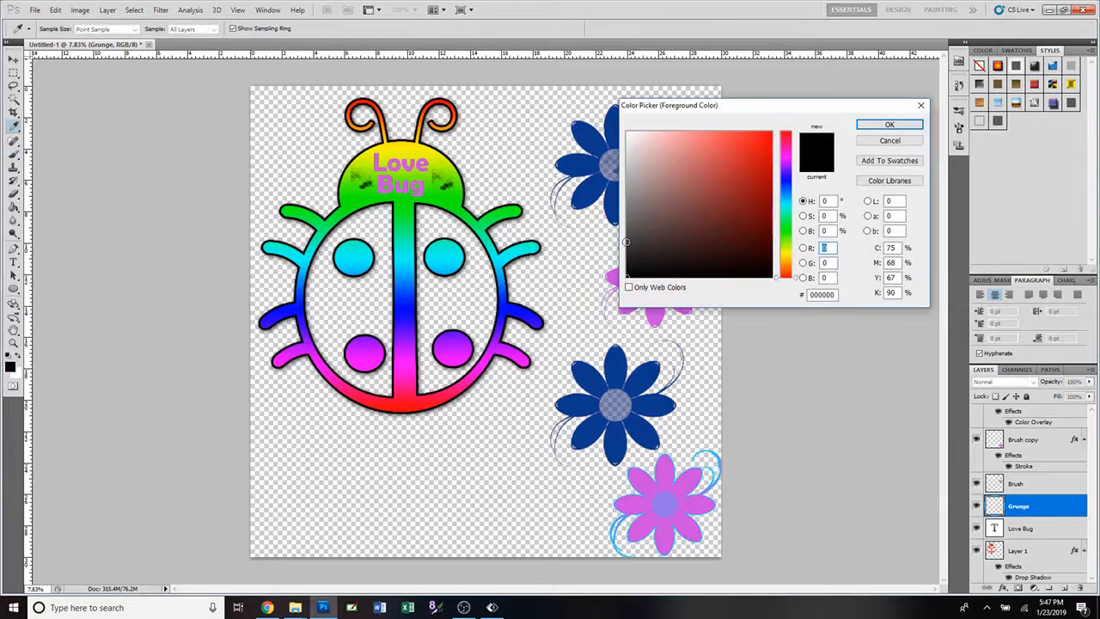
click(890, 125)
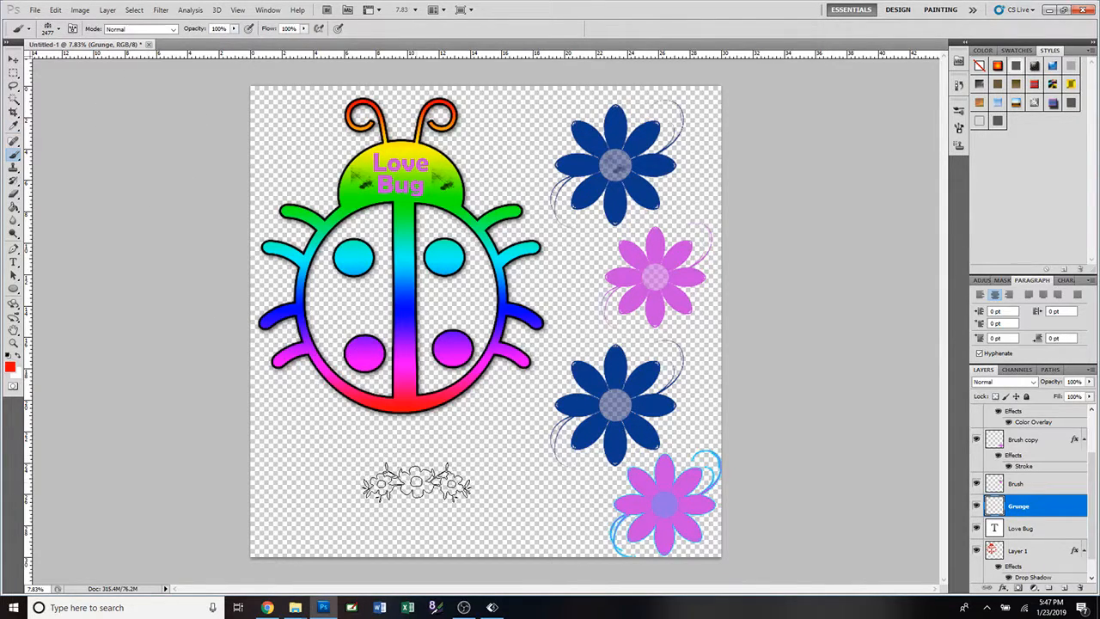
click(417, 486)
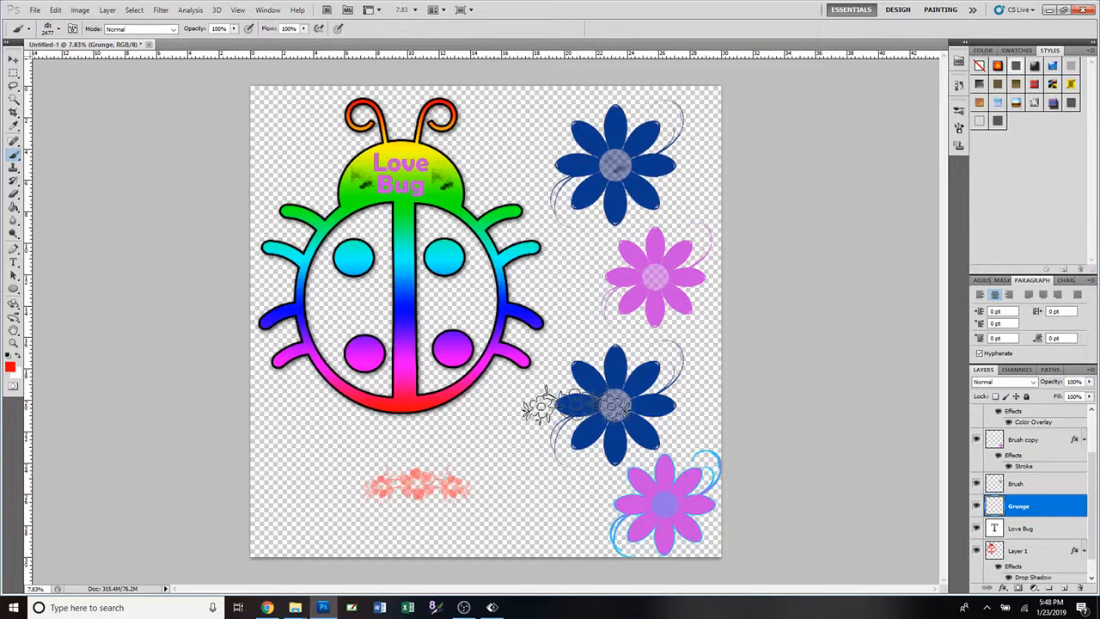
Add a Color Overlay in ff0000 at 100% opacity to the Grunge layer.
click(13, 60)
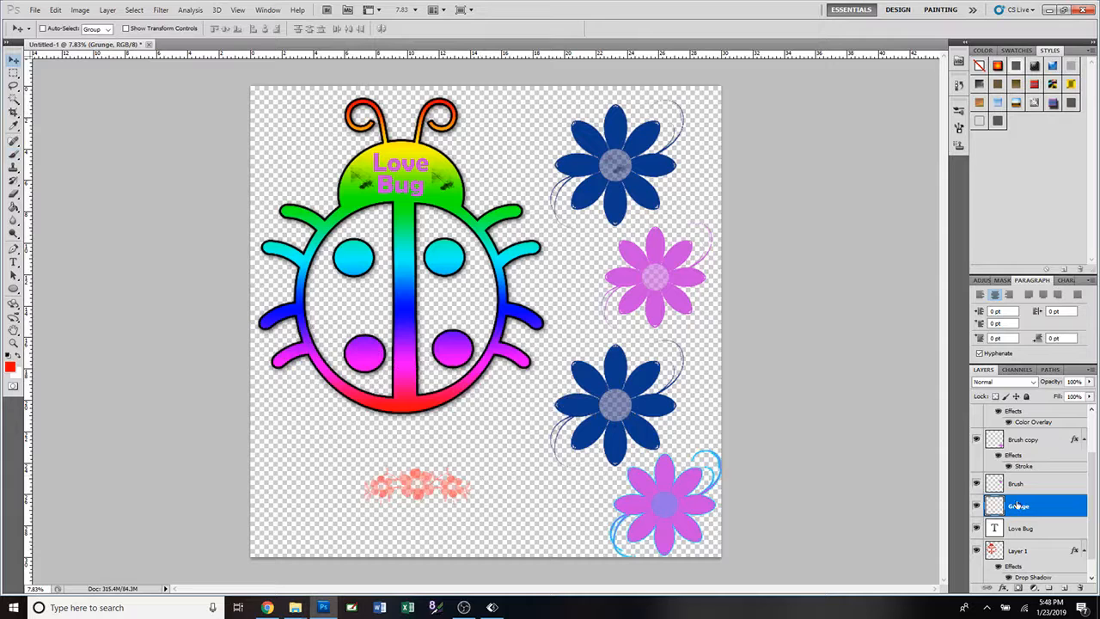
double_click(1078, 506)
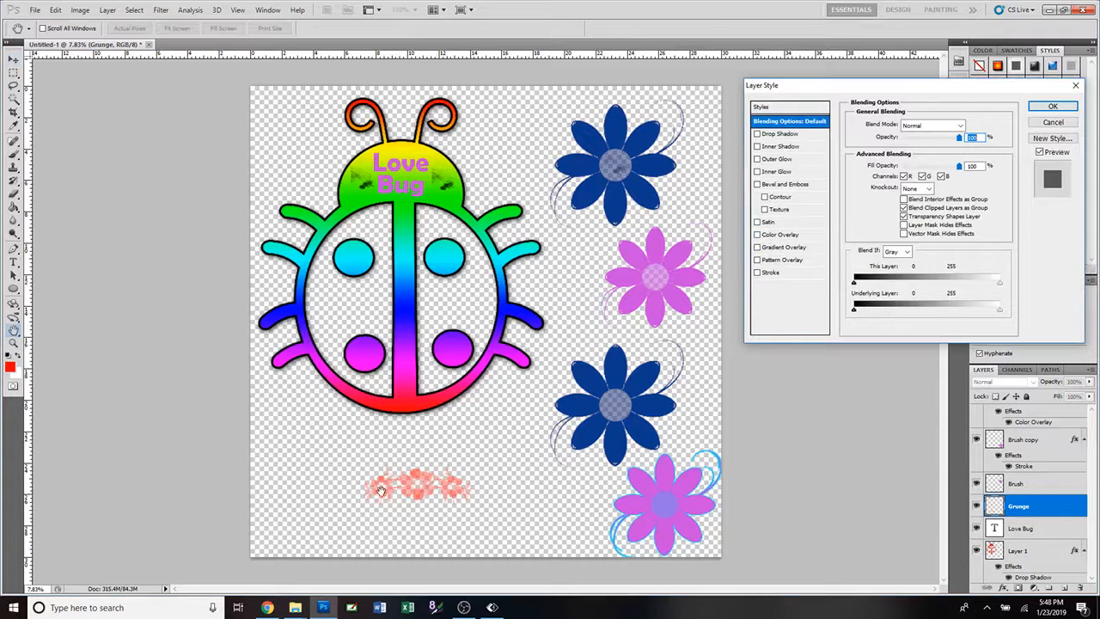
click(782, 235)
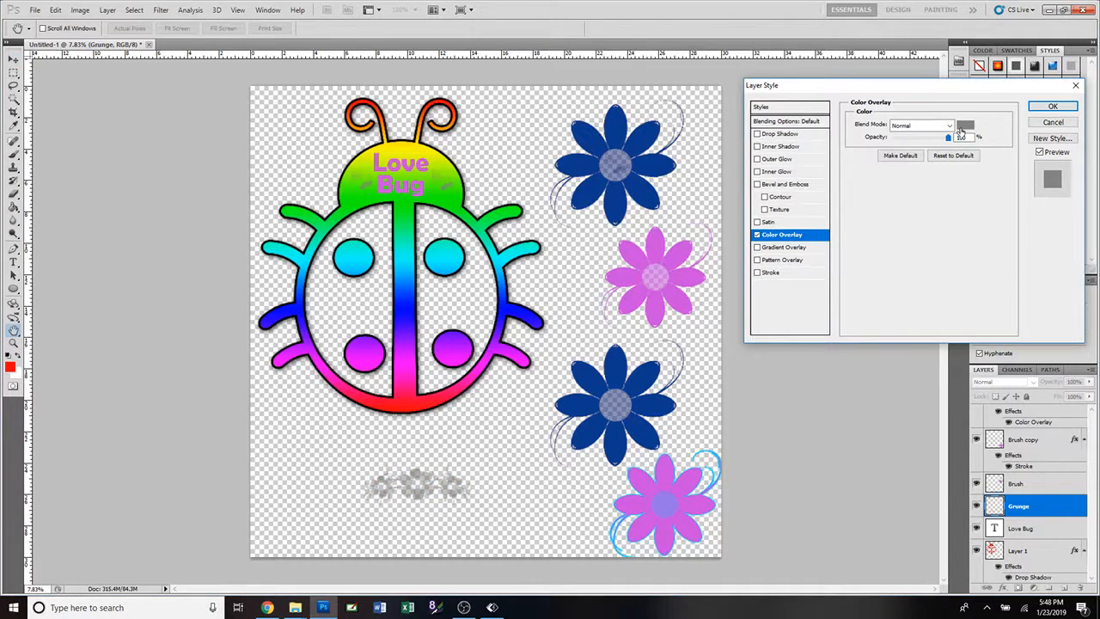
click(965, 126)
click(771, 132)
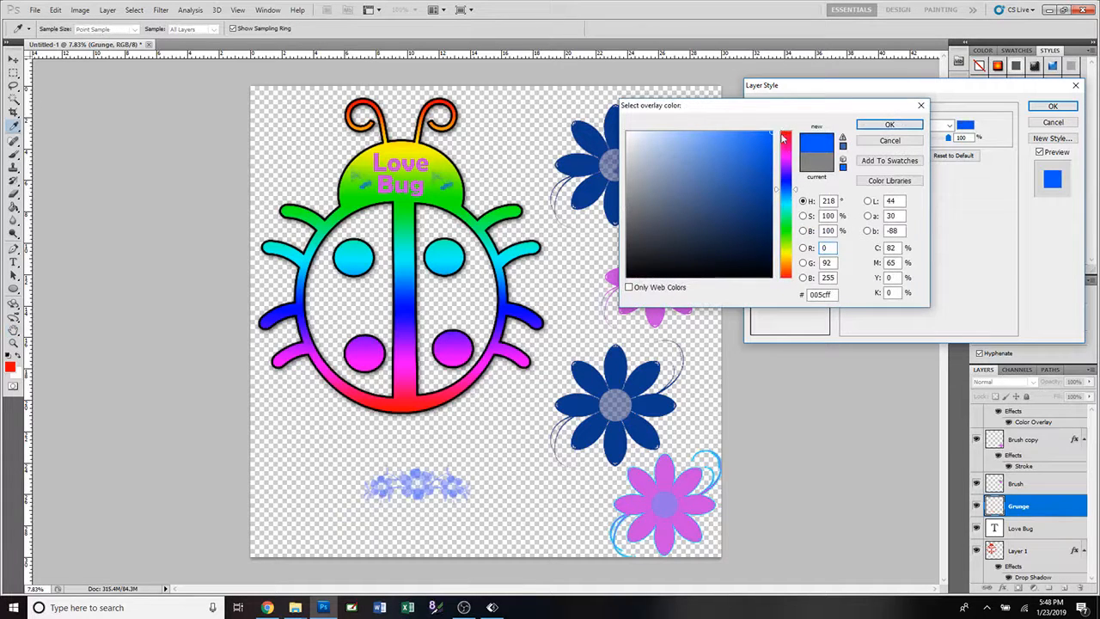
drag(798, 194, 801, 127)
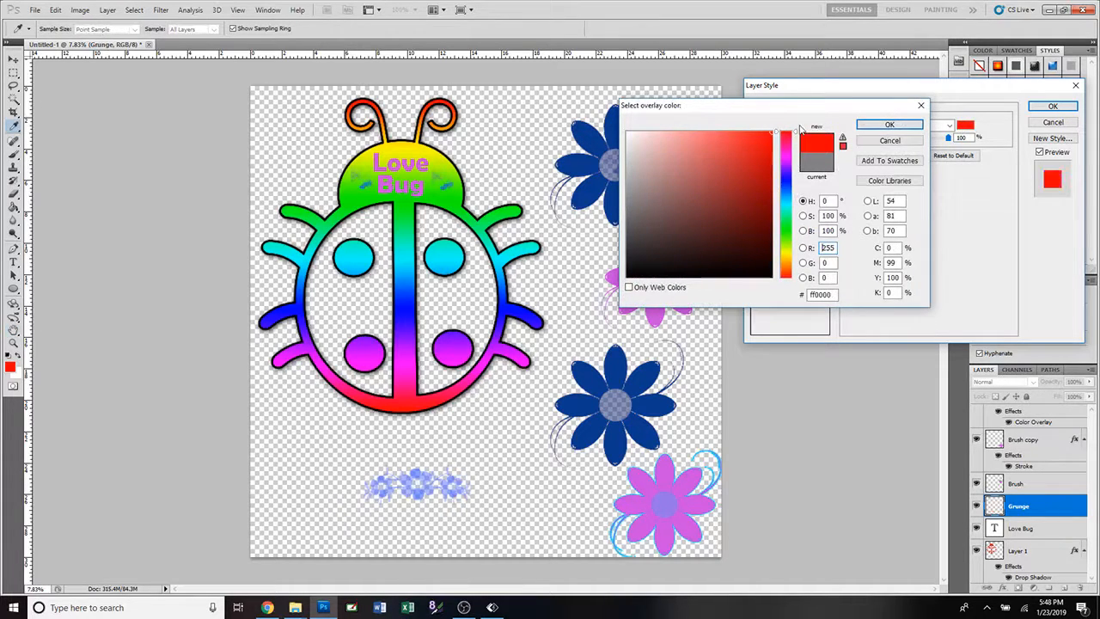
click(890, 125)
click(1052, 106)
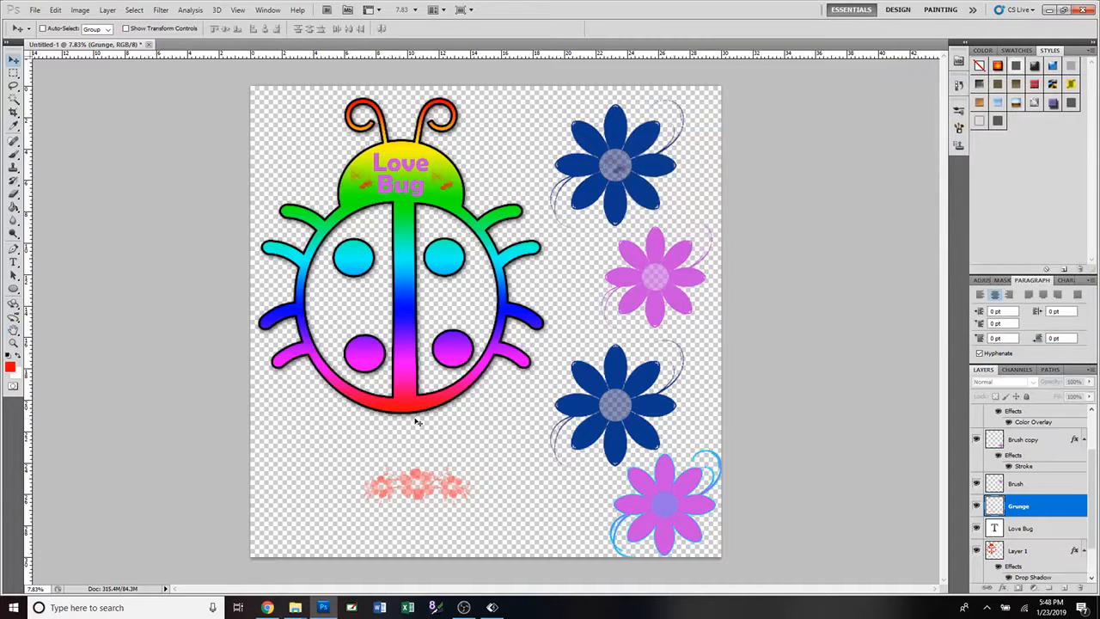
ctrl+click(417, 422)
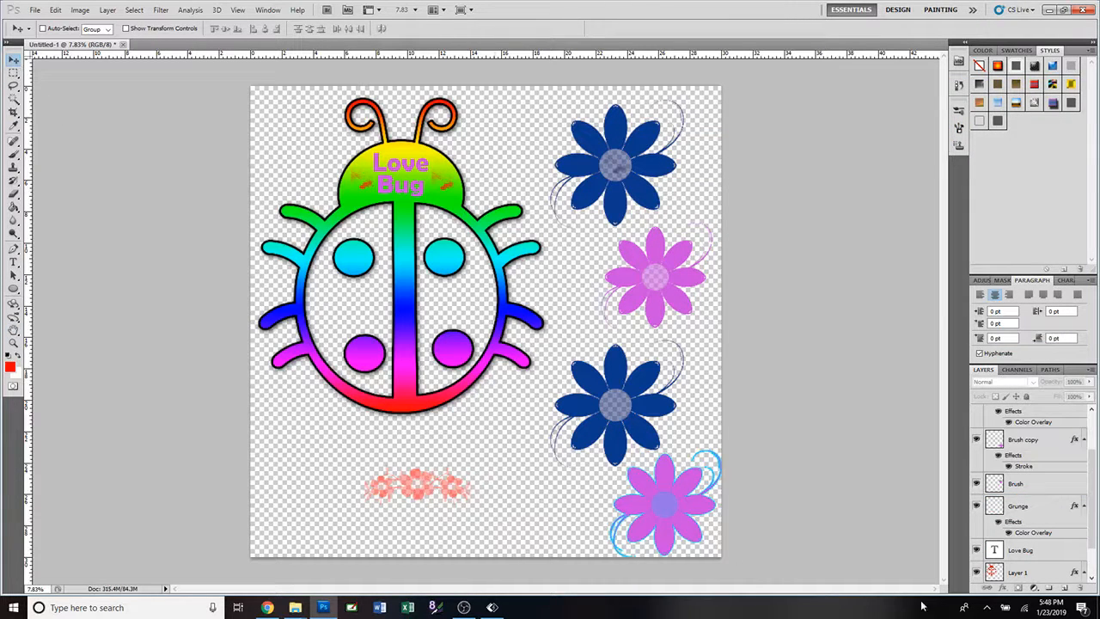
Scale the Grunge layer proportionally to about 163% and place its flower garland centred just beneath the ladybug.
scroll(1062, 507, up, 1)
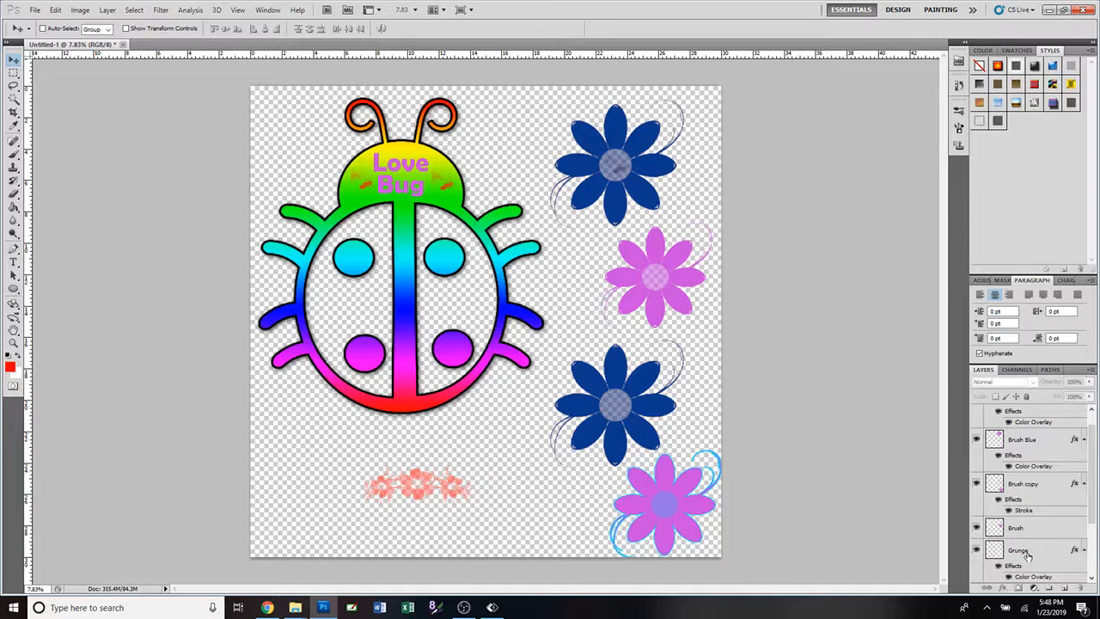
click(1028, 551)
key(ctrl+t)
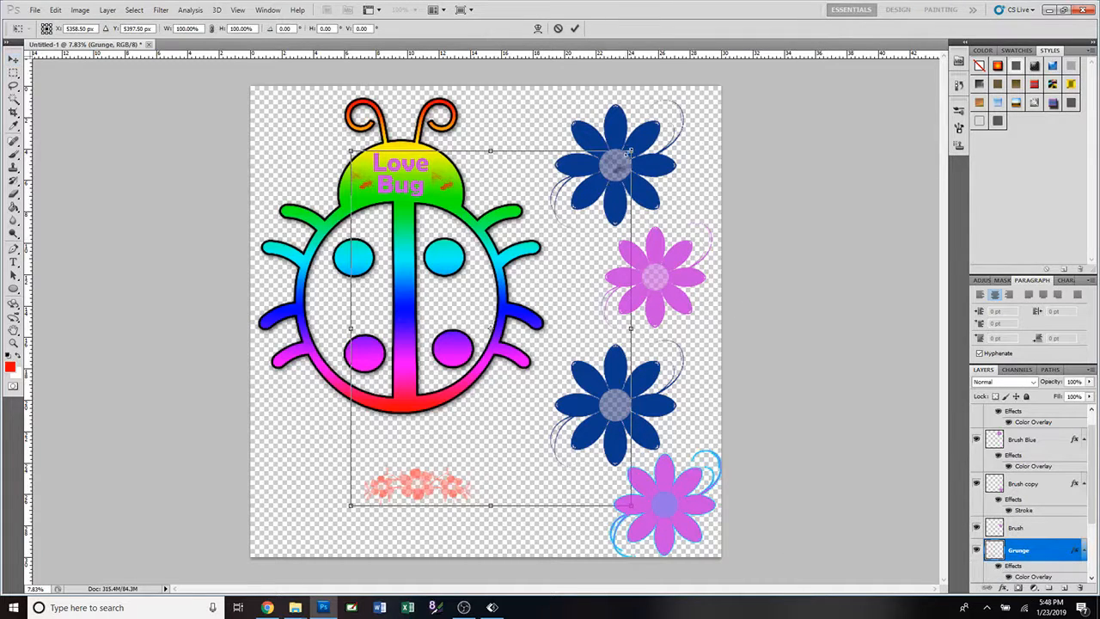
drag(630, 151, 680, 135)
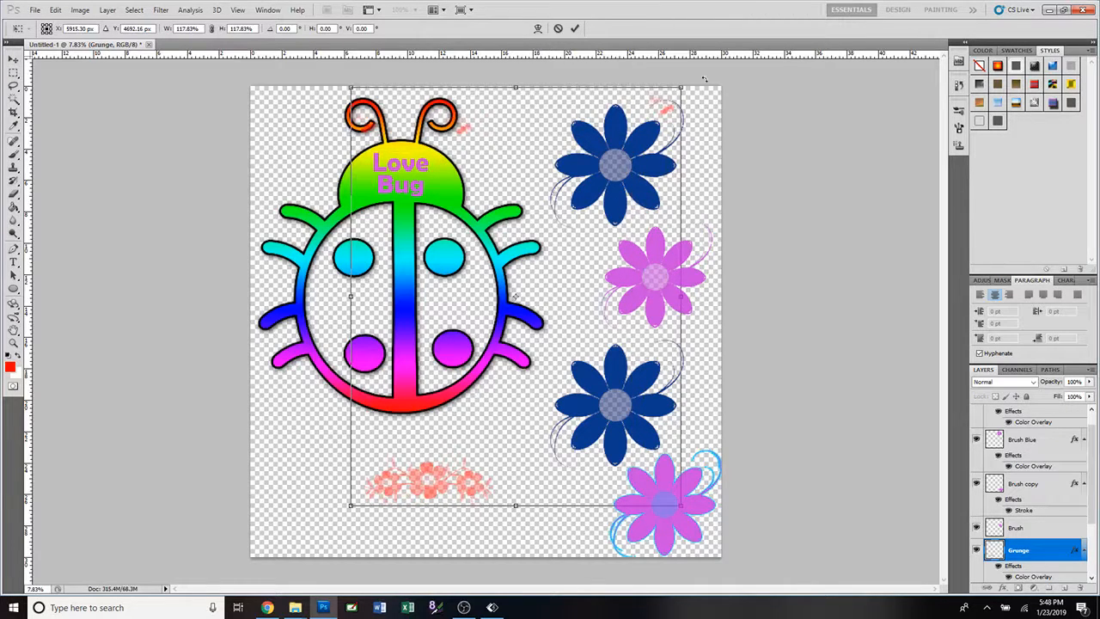
drag(682, 86, 796, 5)
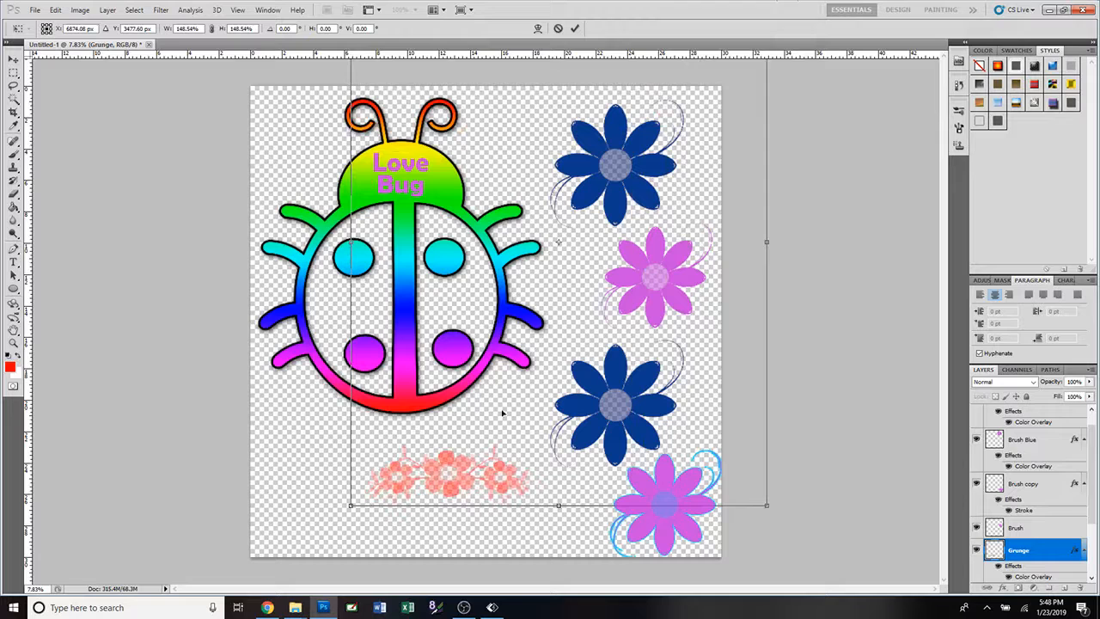
drag(344, 505, 314, 529)
drag(417, 510, 399, 471)
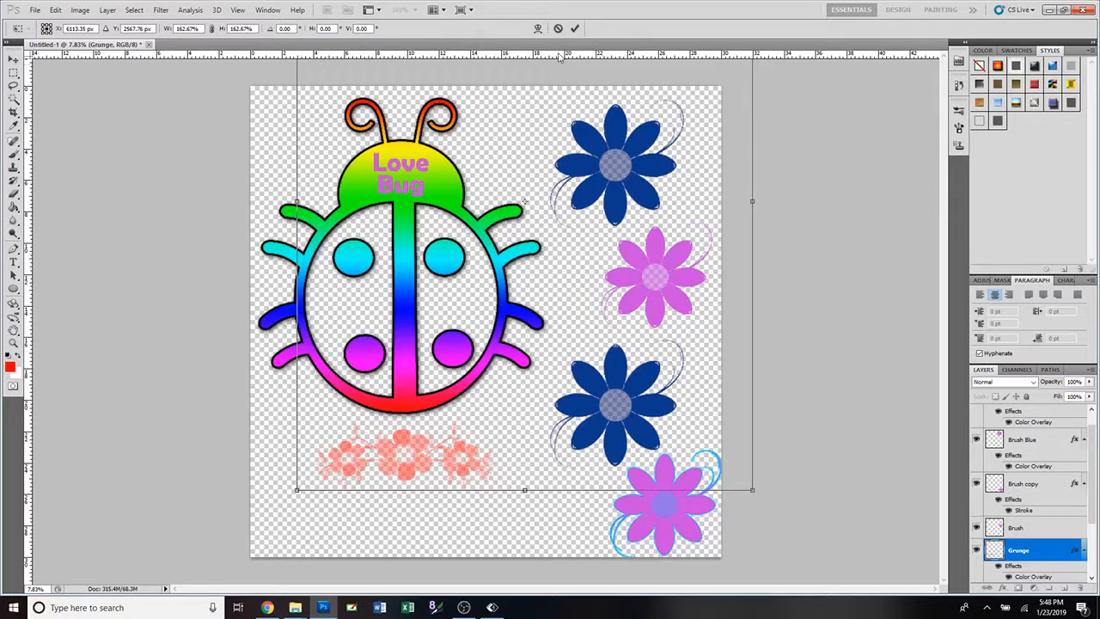
click(575, 28)
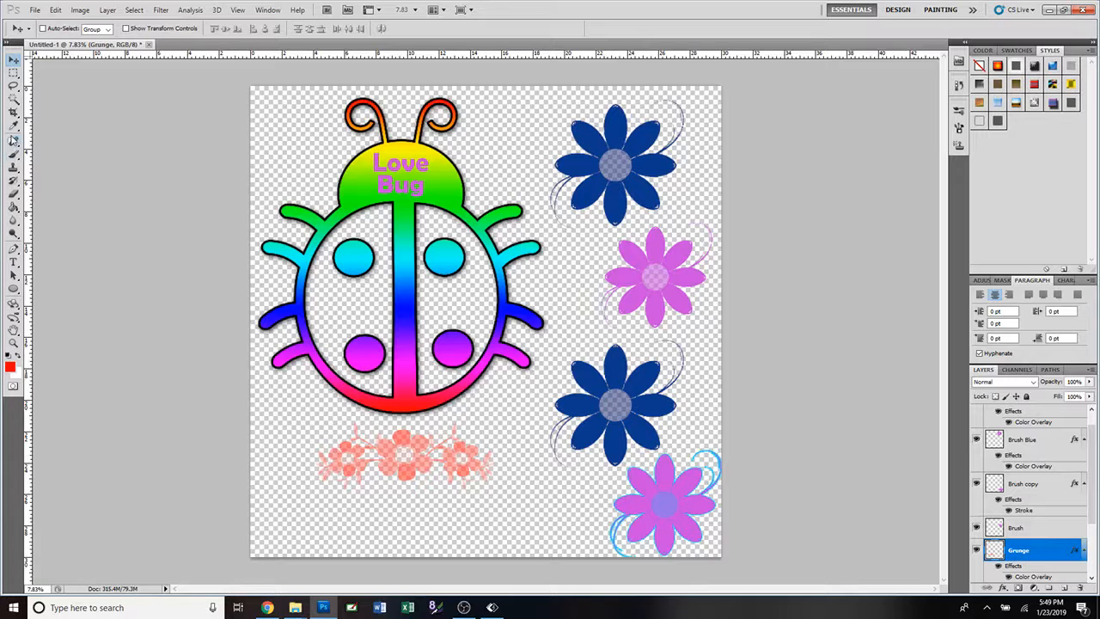
Examine the loaded brush presets and the commands and brush sets offered for managing them.
click(14, 155)
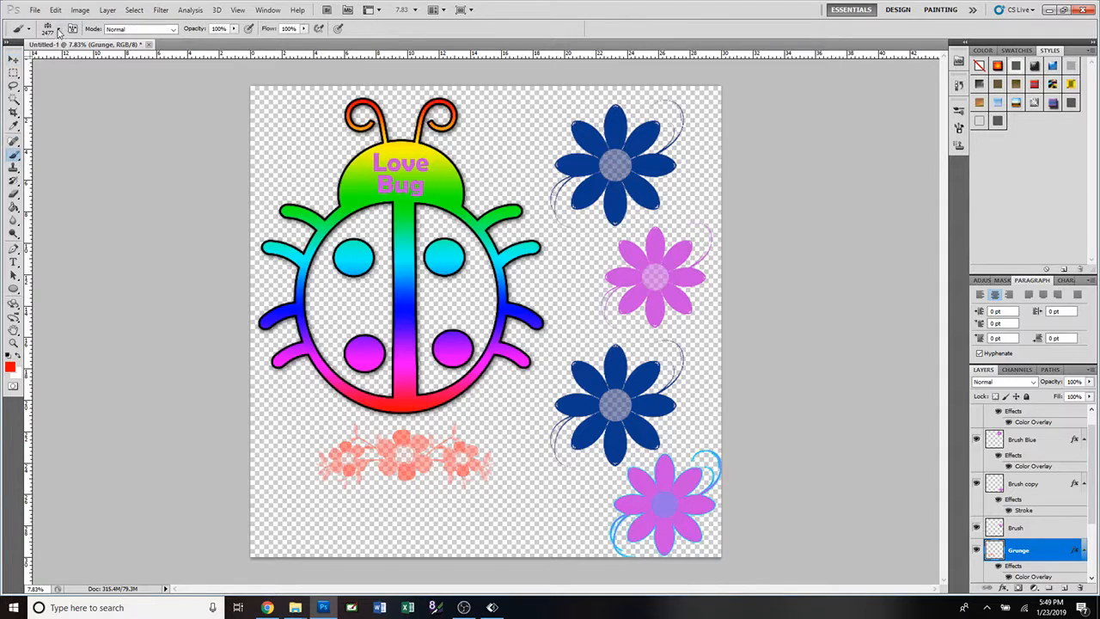
click(59, 30)
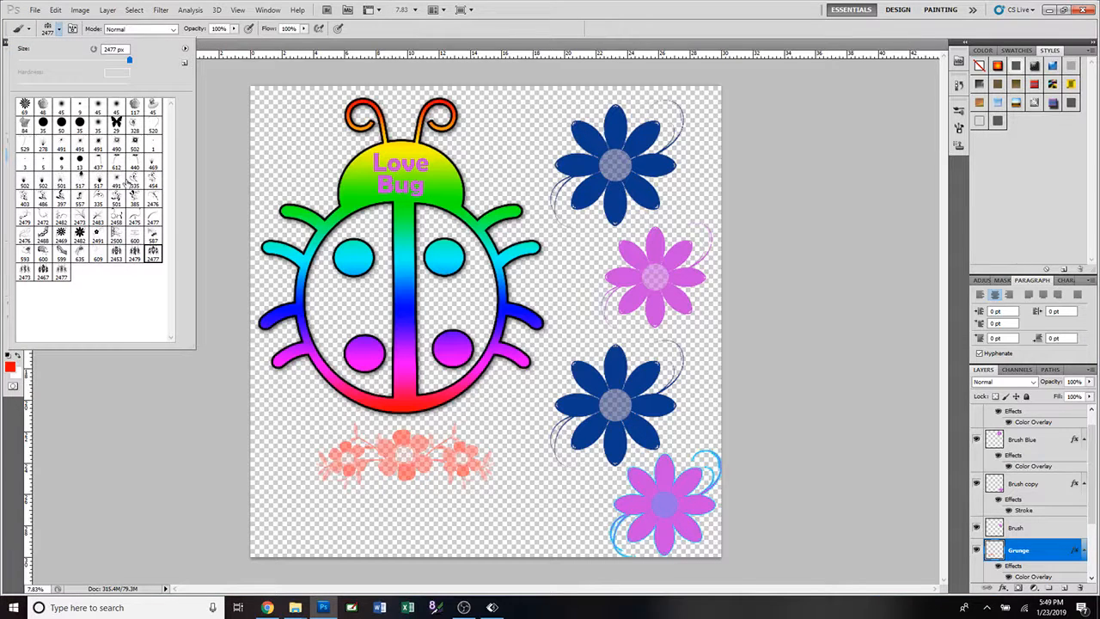
click(183, 50)
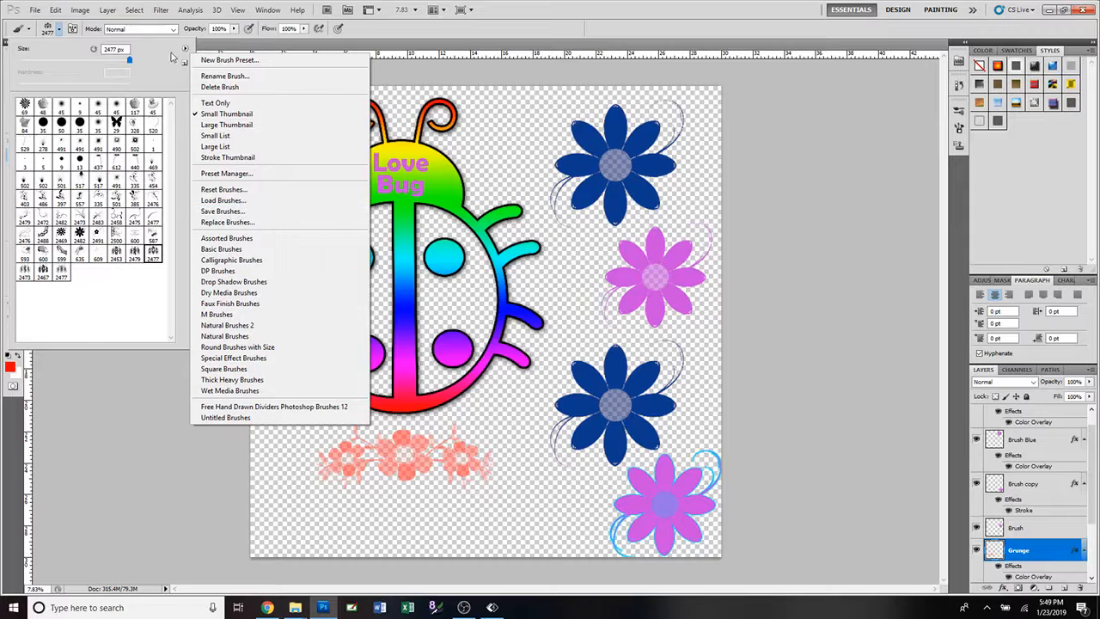
click(268, 47)
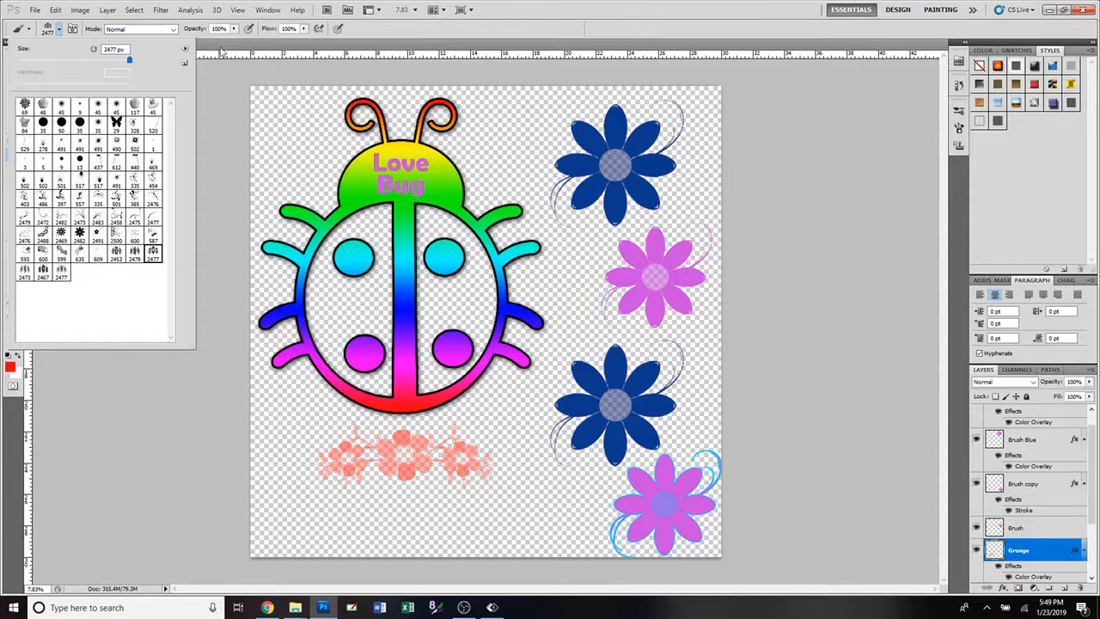
click(30, 30)
click(30, 30)
click(30, 31)
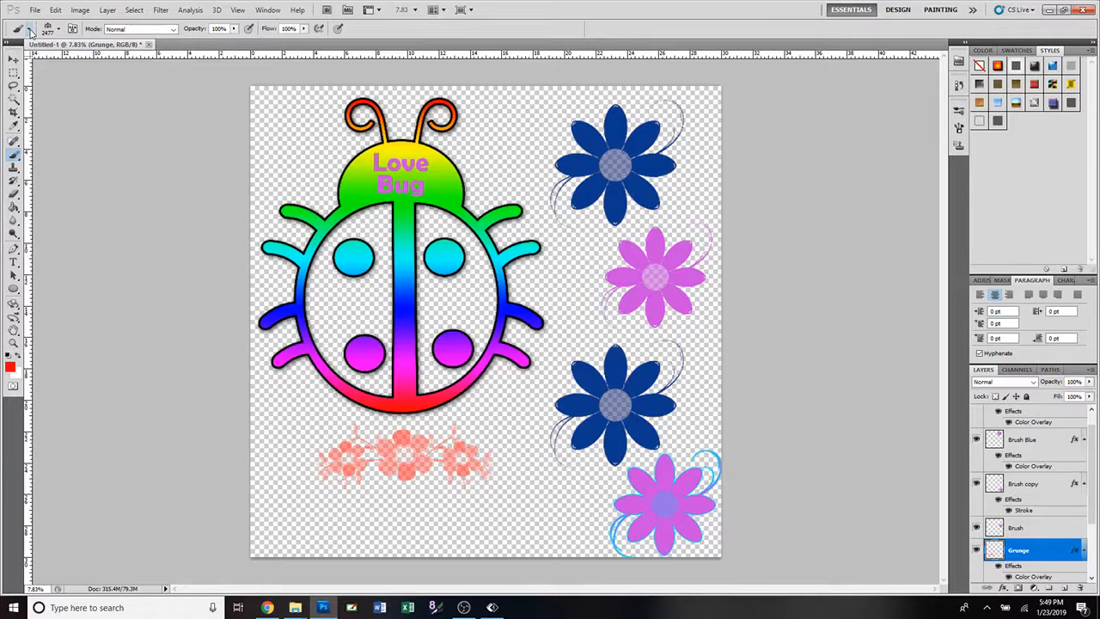